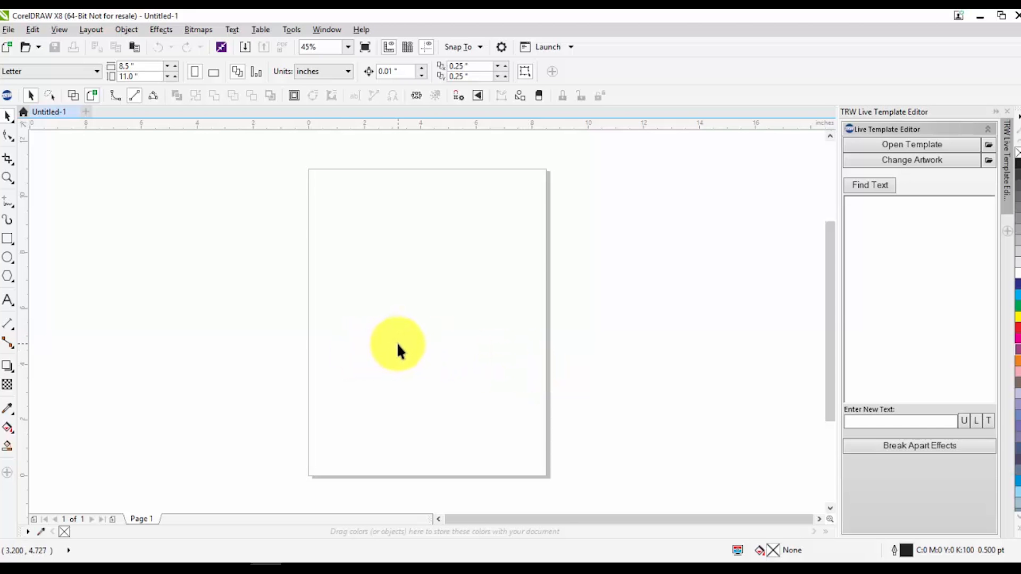
Open the Options dialog and go to the workspace Save settings
click(292, 31)
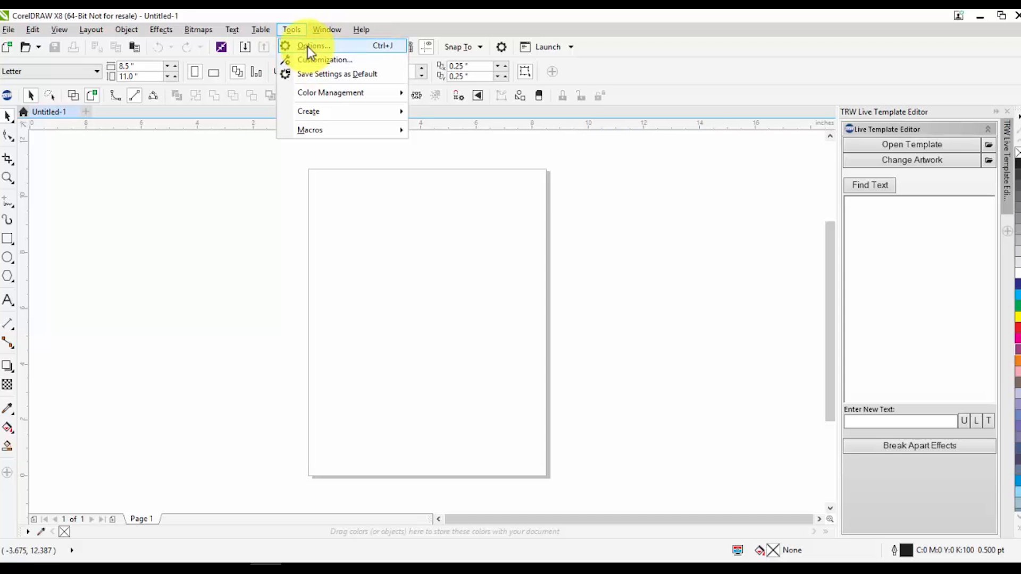
click(316, 58)
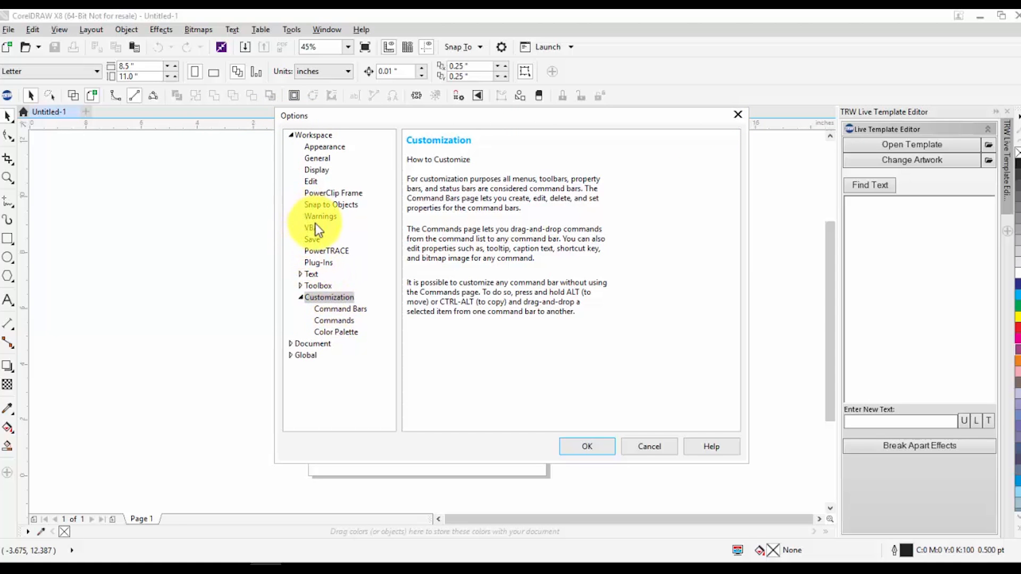
click(314, 240)
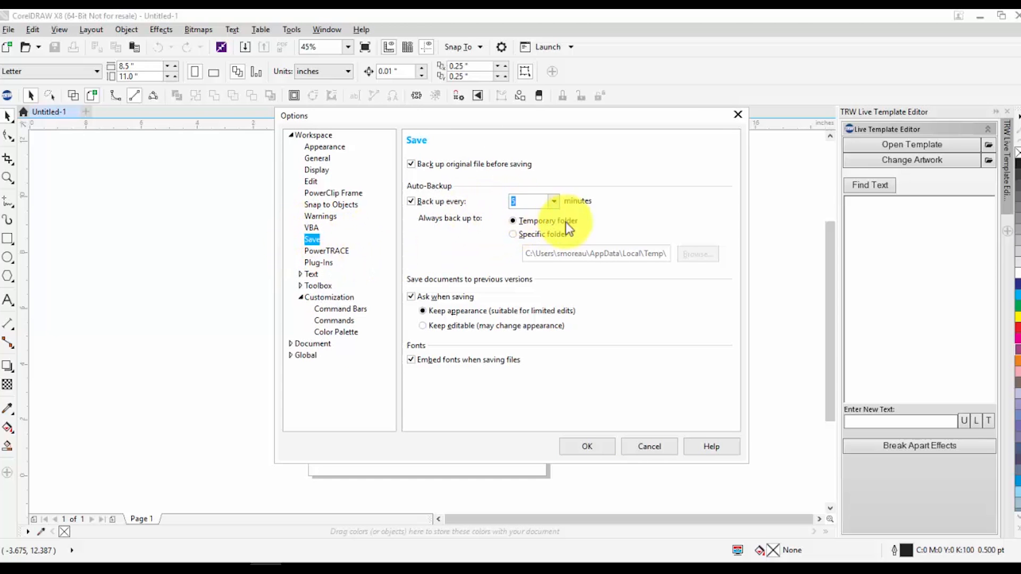
Try auto-backup intervals of 20 and 5 minutes
click(556, 202)
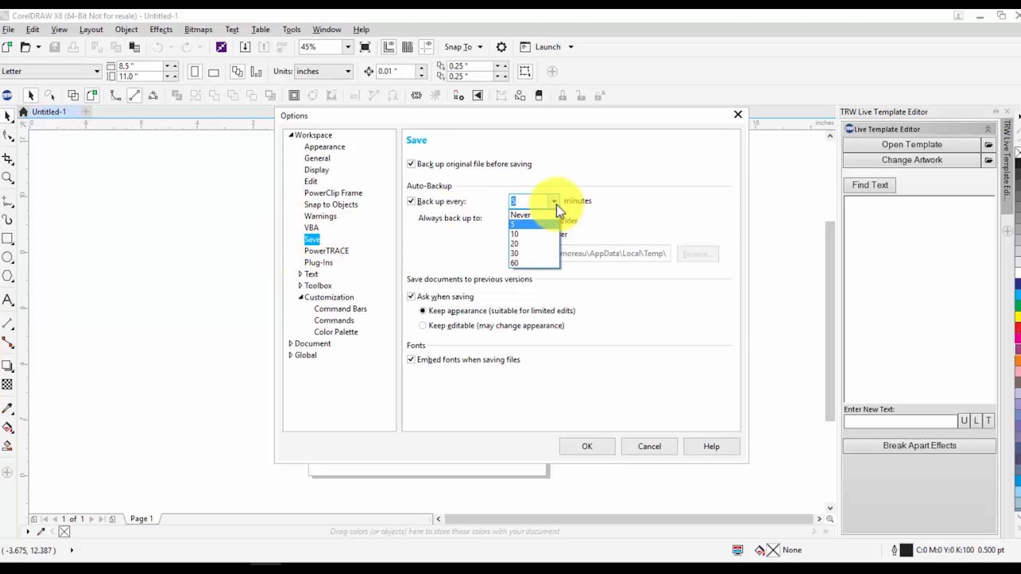
click(539, 245)
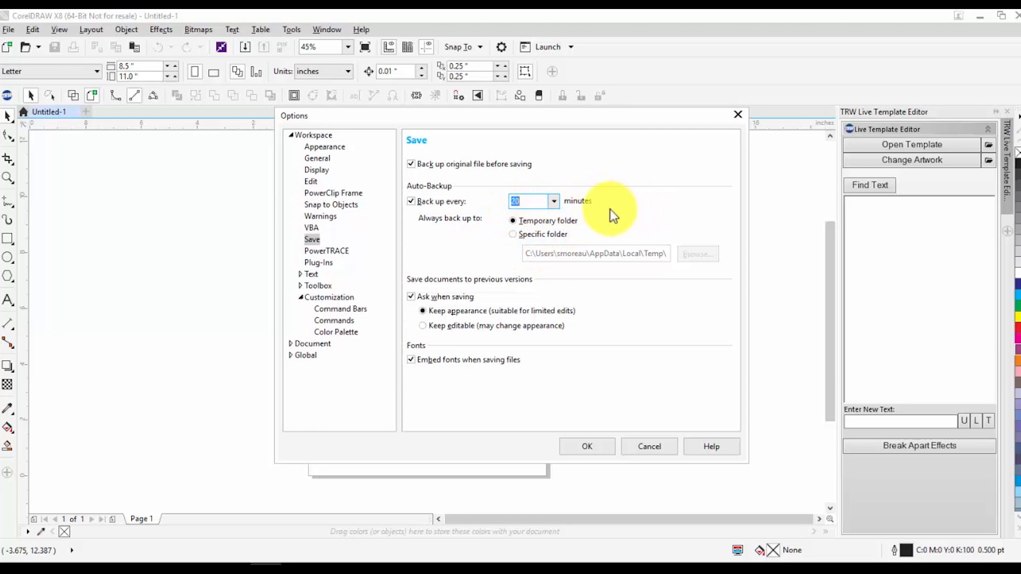
click(553, 202)
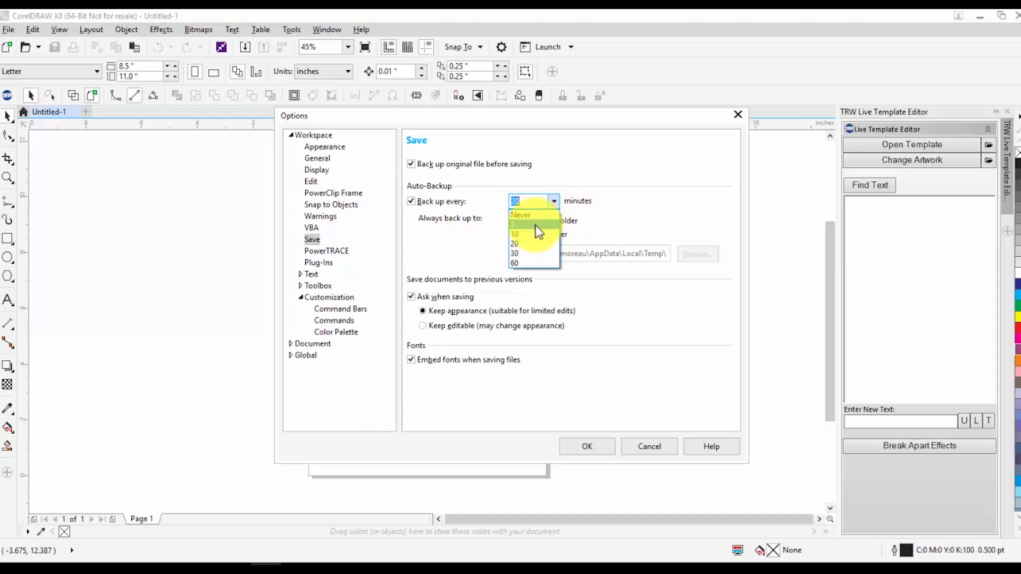
click(537, 224)
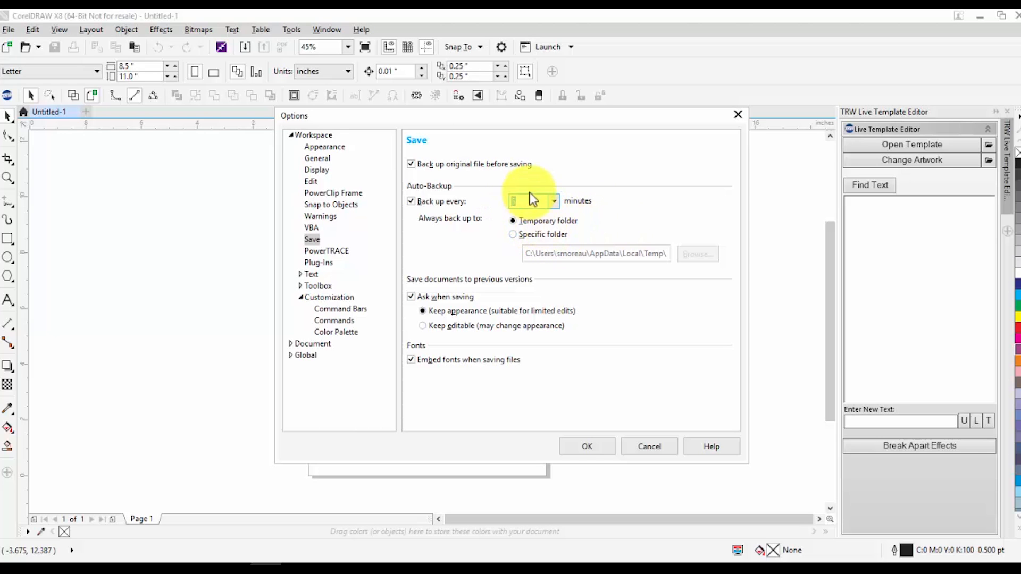
click(554, 202)
click(544, 244)
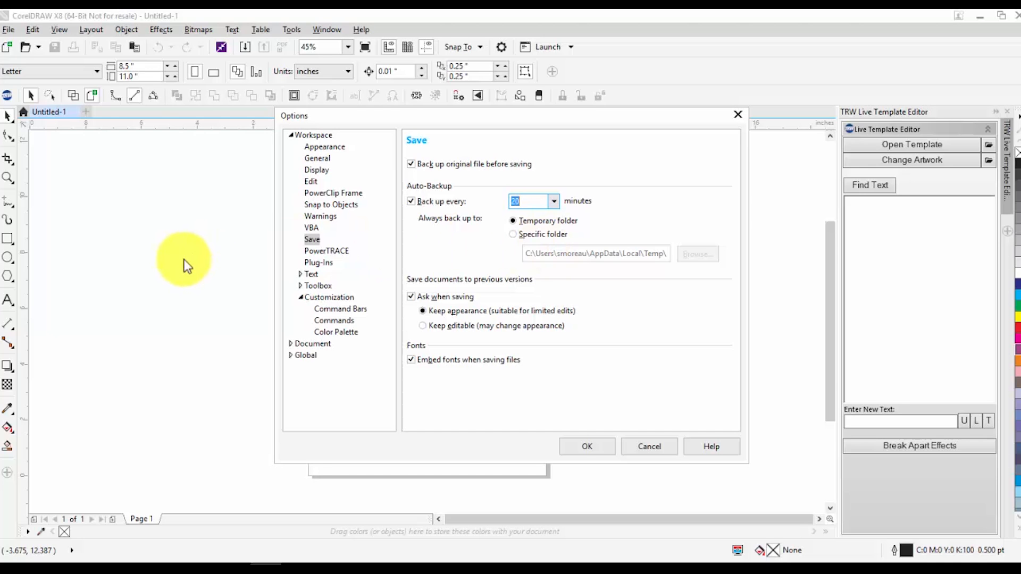
key(XF86AudioLowerVolume)
key(XF86AudioLowerVolume)
key(XF86AudioLowerVolume)
key(XF86AudioLowerVolume)
key(XF86AudioLowerVolume)
key(XF86AudioLowerVolume)
key(XF86AudioLowerVolume)
key(XF86AudioLowerVolume)
key(XF86AudioLowerVolume)
key(XF86AudioLowerVolume)
key(XF86AudioLowerVolume)
key(XF86AudioLowerVolume)
key(XF86AudioLowerVolume)
key(XF86AudioLowerVolume)
key(XF86AudioLowerVolume)
key(XF86AudioLowerVolume)
key(XF86AudioLowerVolume)
key(XF86AudioLowerVolume)
key(XF86AudioLowerVolume)
key(XF86AudioLowerVolume)
key(XF86AudioLowerVolume)
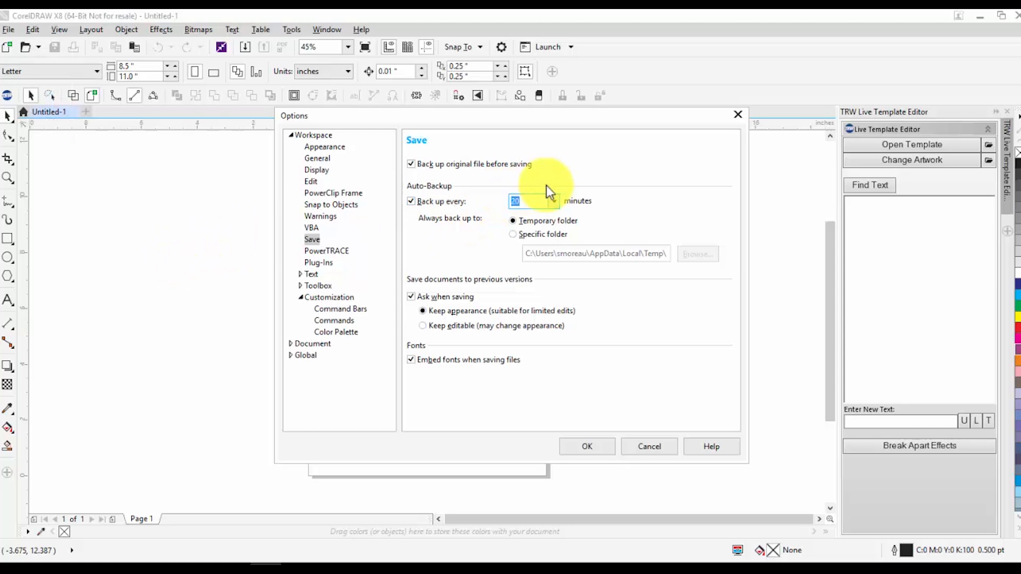
Set auto-backup to every 5 minutes and back up to a specific folder
click(554, 203)
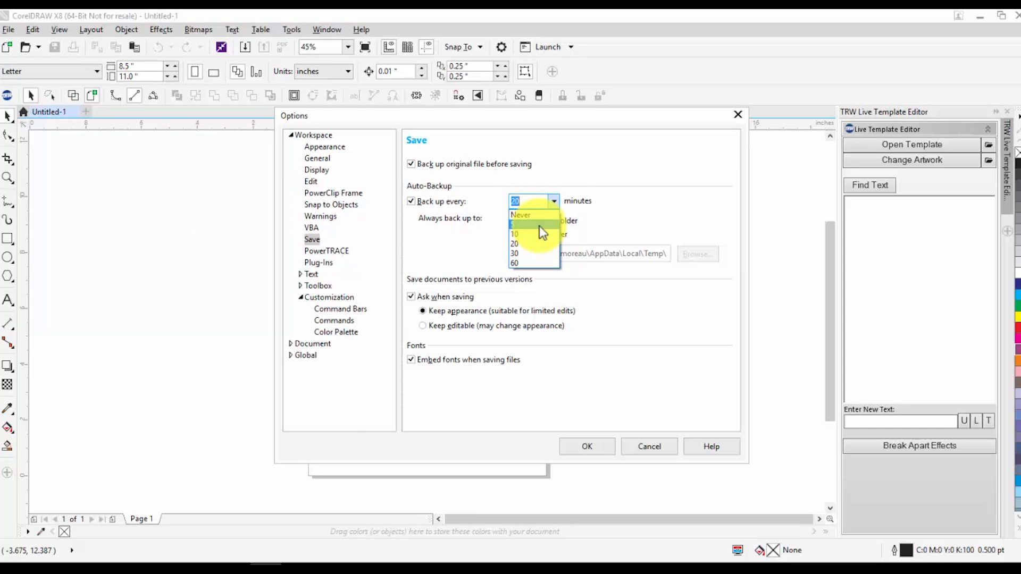
click(539, 225)
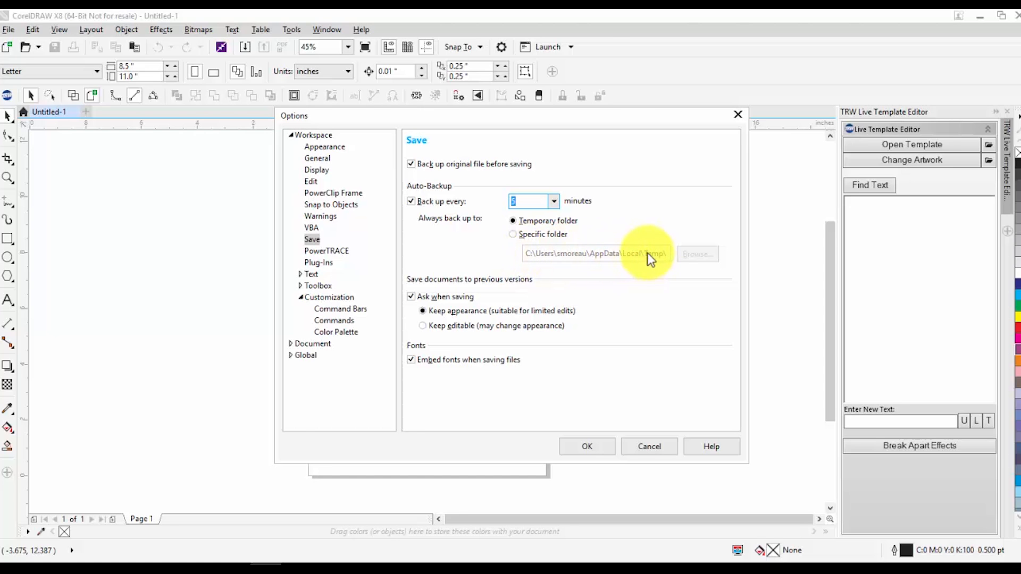
click(552, 238)
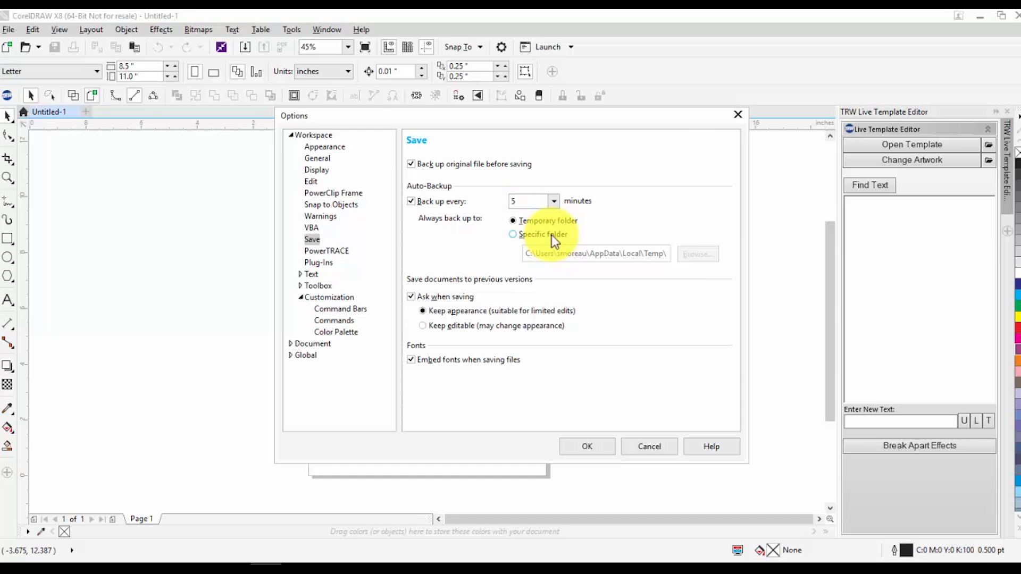
click(684, 258)
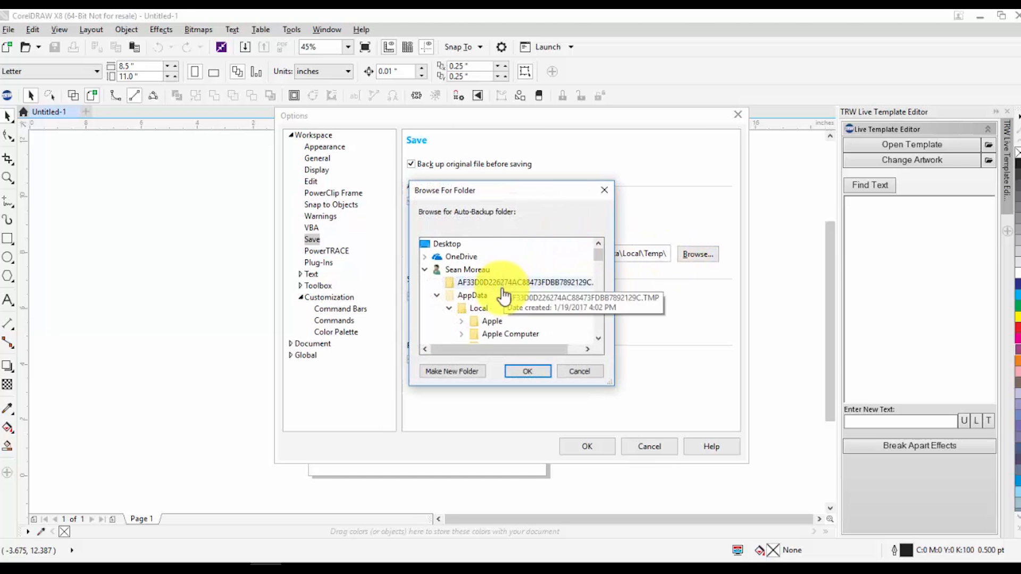
scroll(500, 313, down, 4)
scroll(487, 334, up, 4)
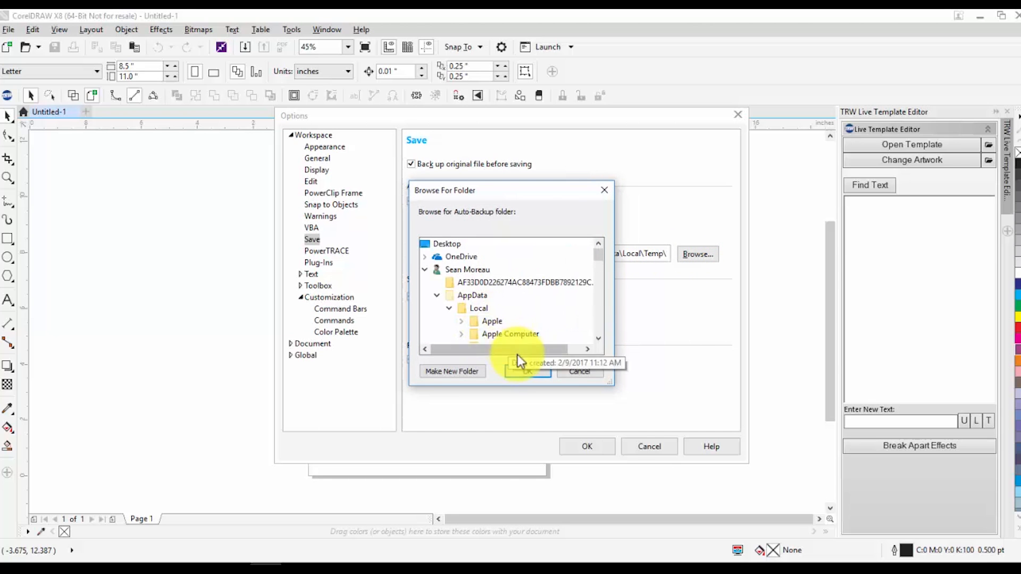
click(576, 369)
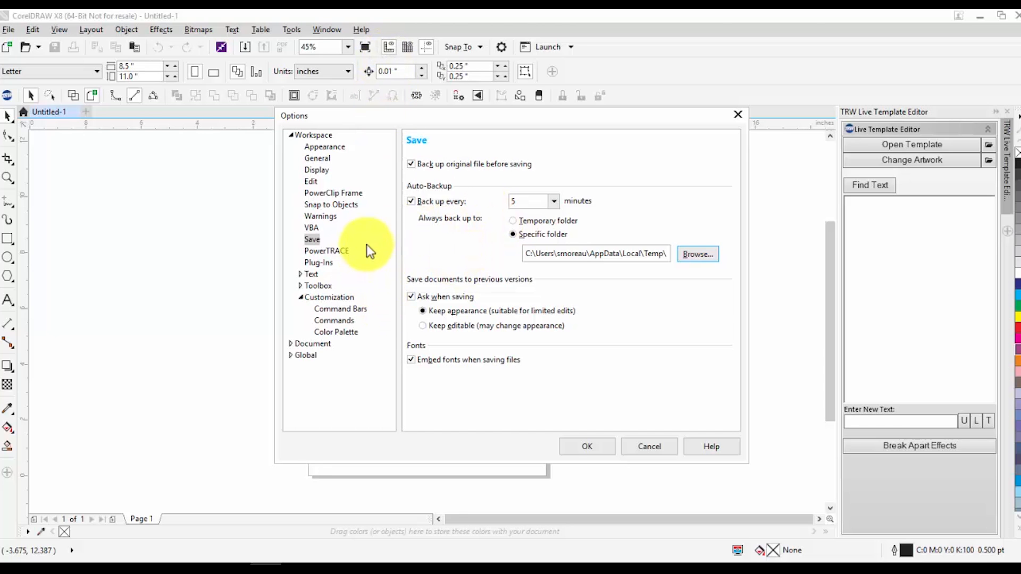
Try interface scaling of 125% and 175% in the Appearance settings, then return it to 100%
click(337, 144)
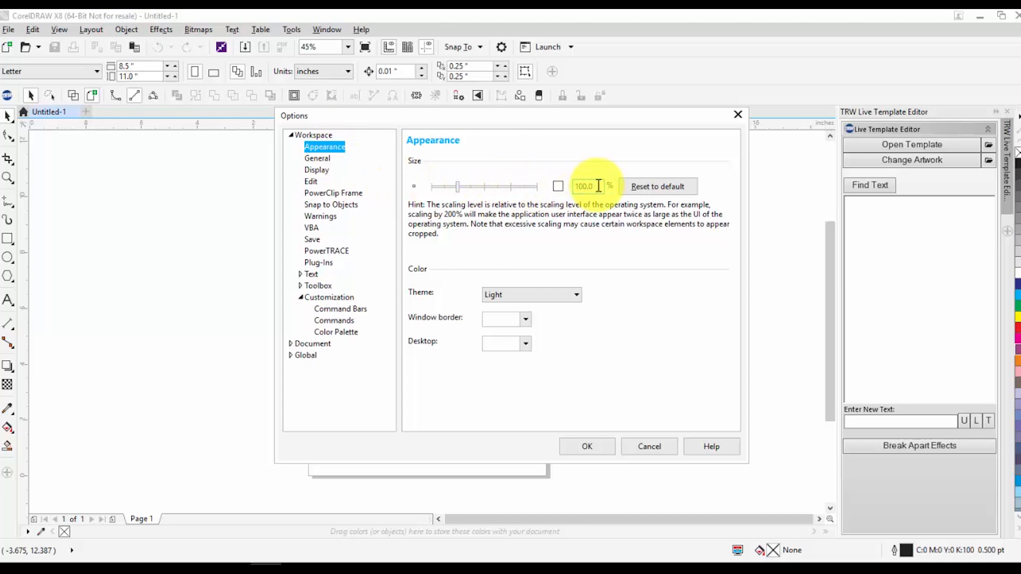
click(470, 187)
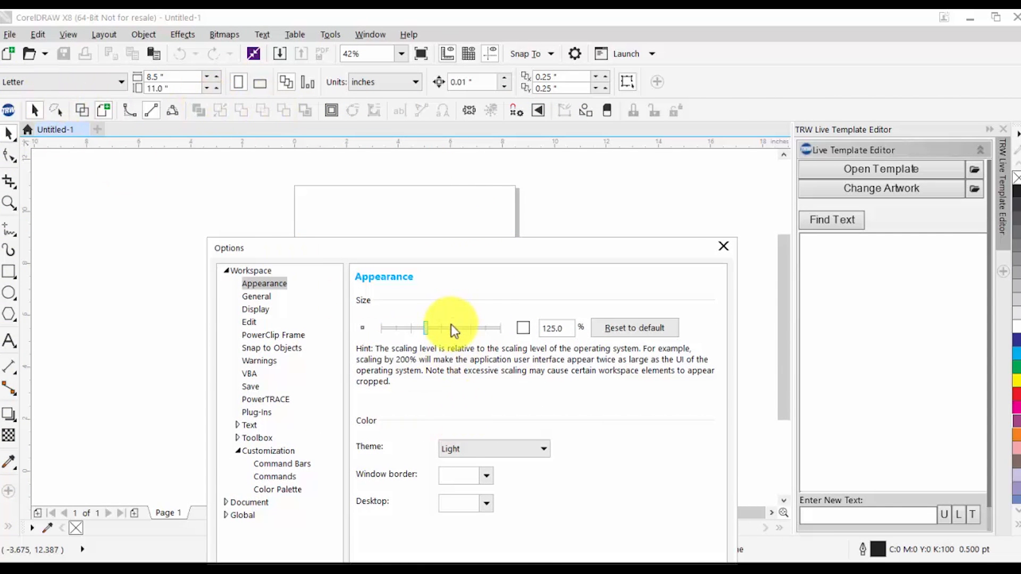
click(453, 328)
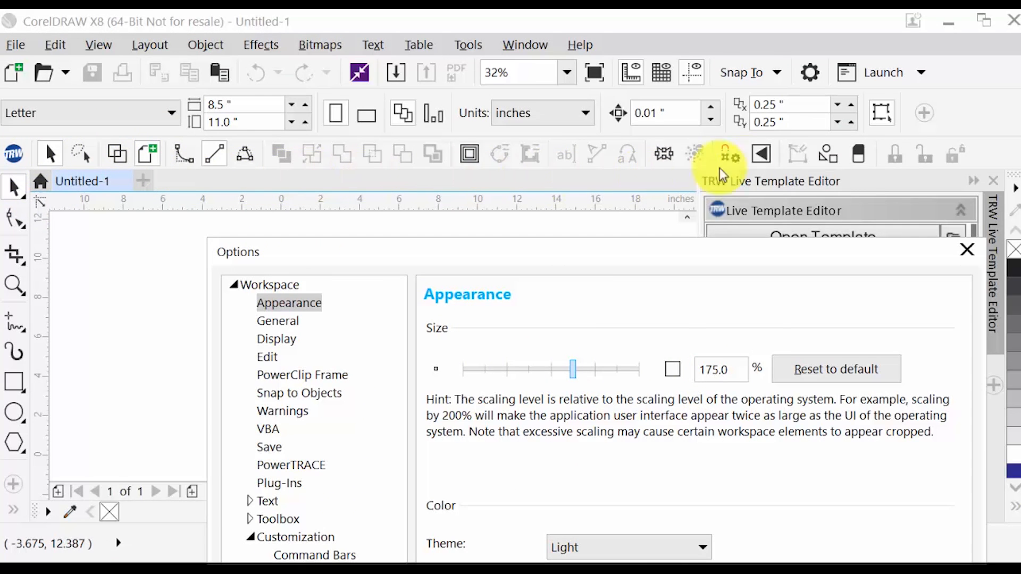
drag(711, 250, 602, 501)
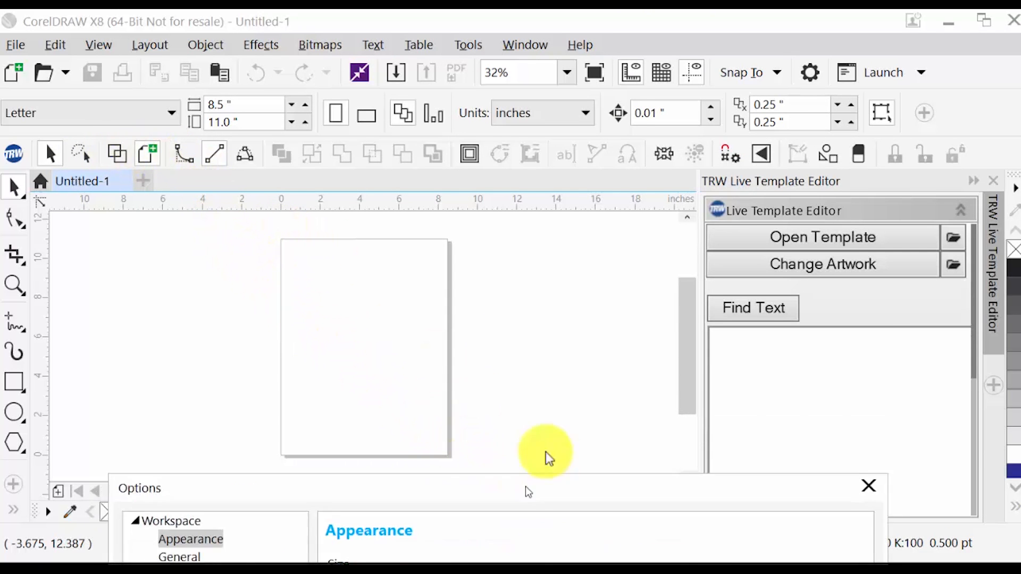
drag(515, 509, 615, 150)
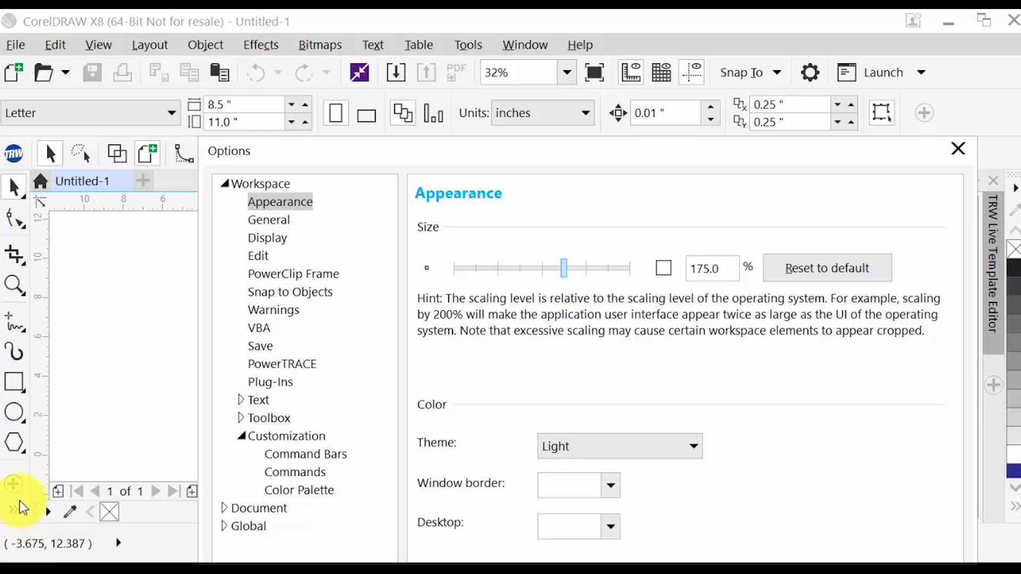
click(500, 269)
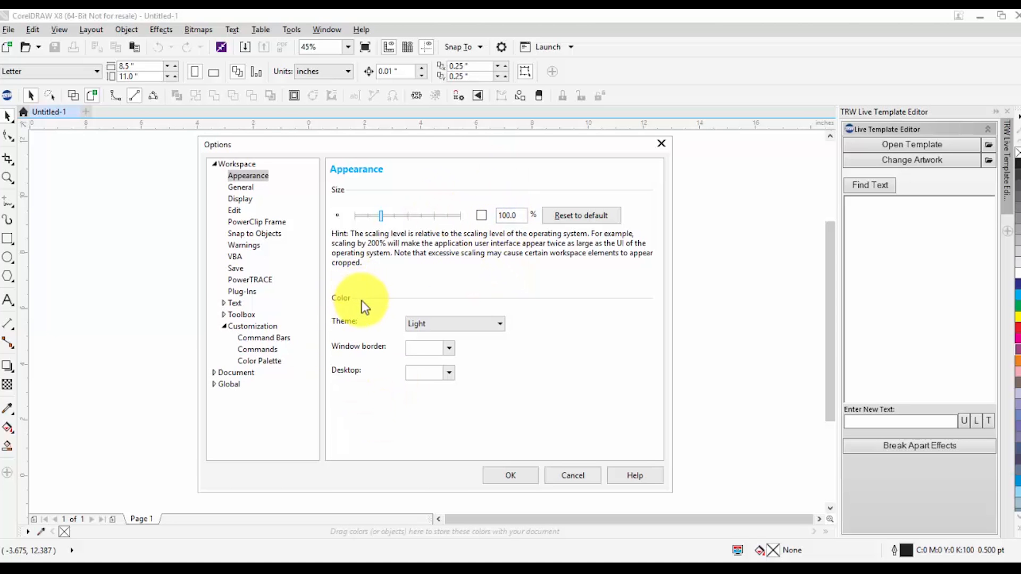
Switch the workspace colour theme to Dark
click(419, 322)
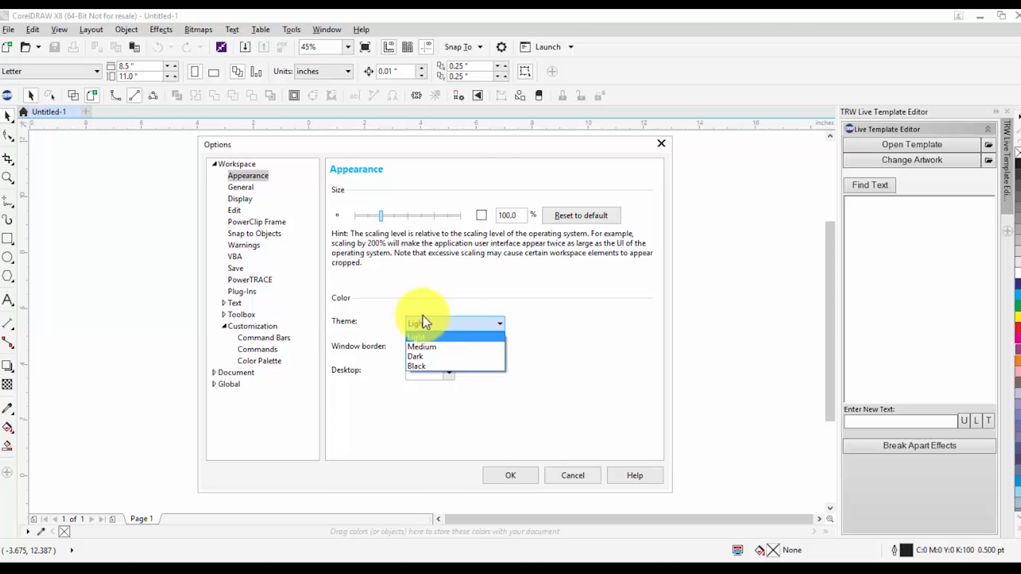
click(439, 357)
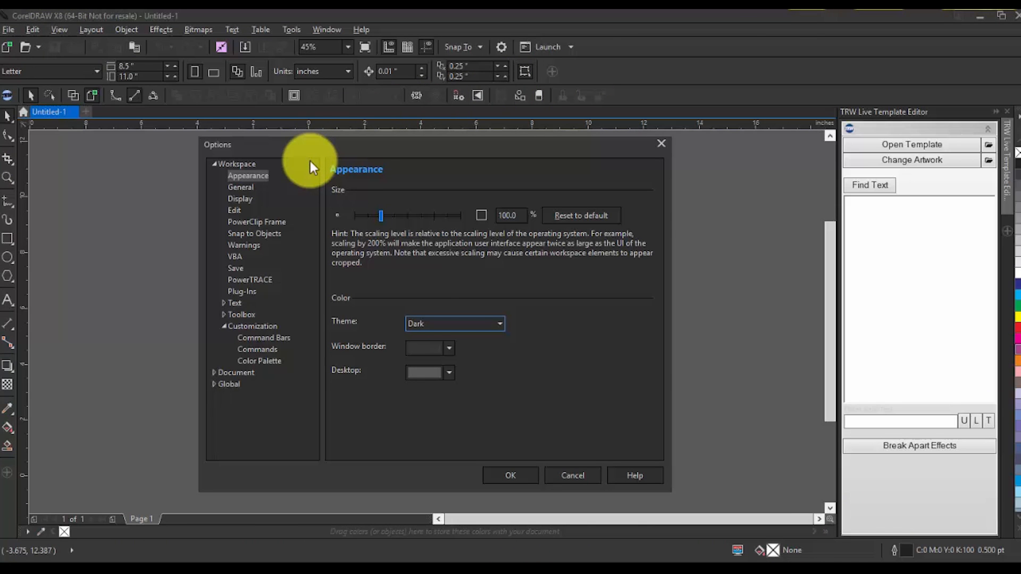
Set the window border colour to dark blue #0A0057
click(448, 353)
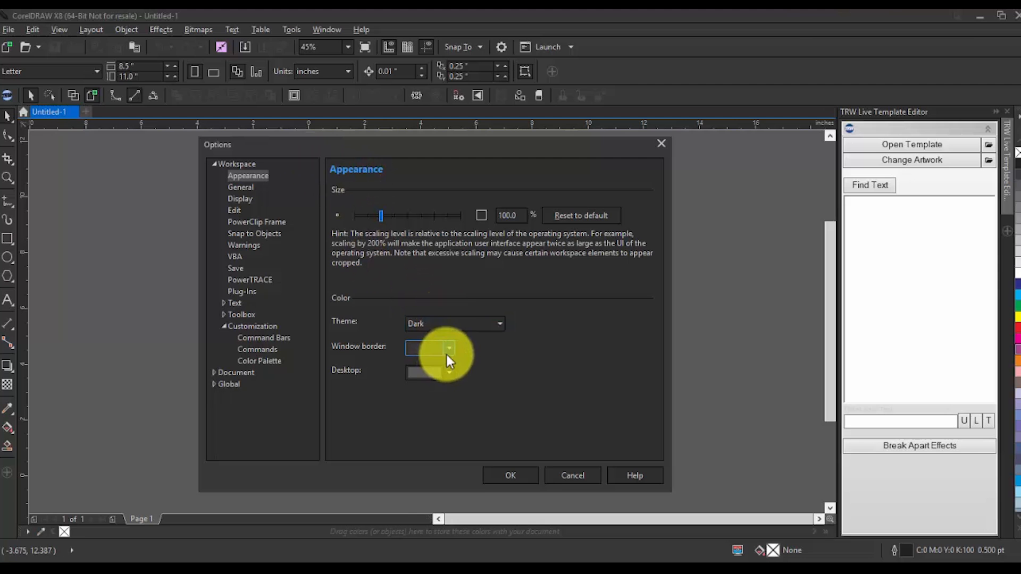
drag(437, 428, 409, 412)
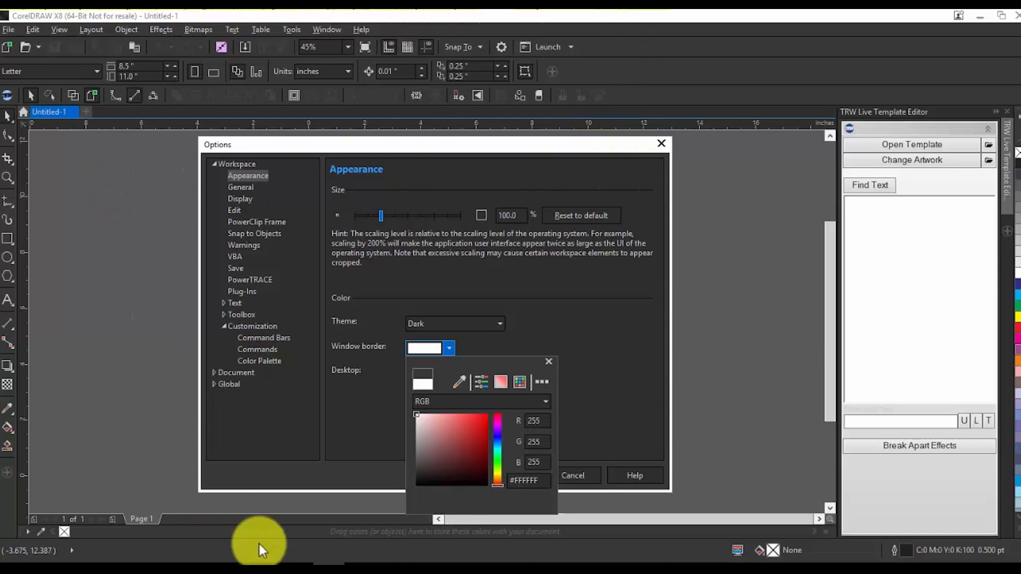
drag(465, 446, 495, 401)
drag(471, 442, 500, 434)
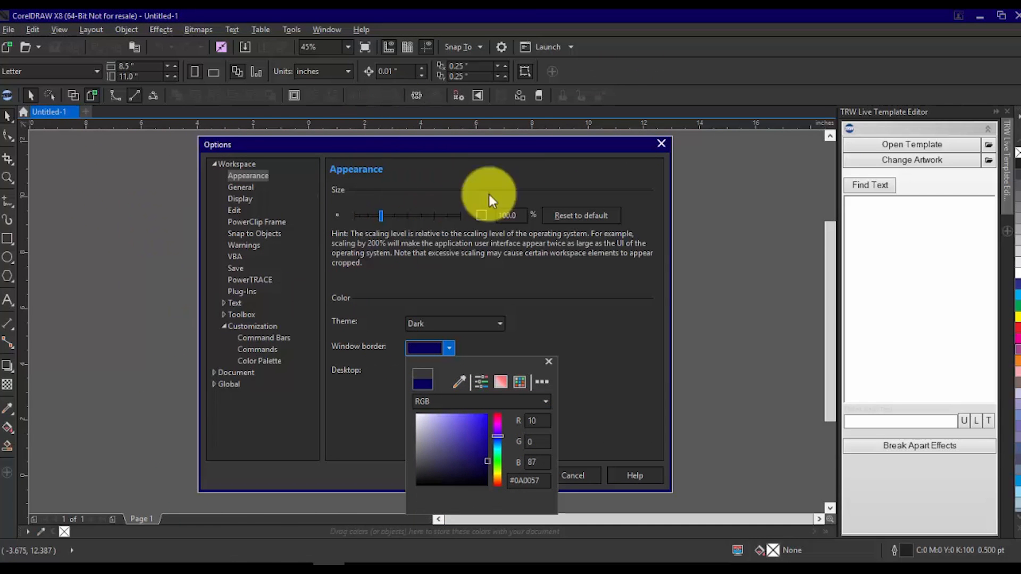
click(559, 349)
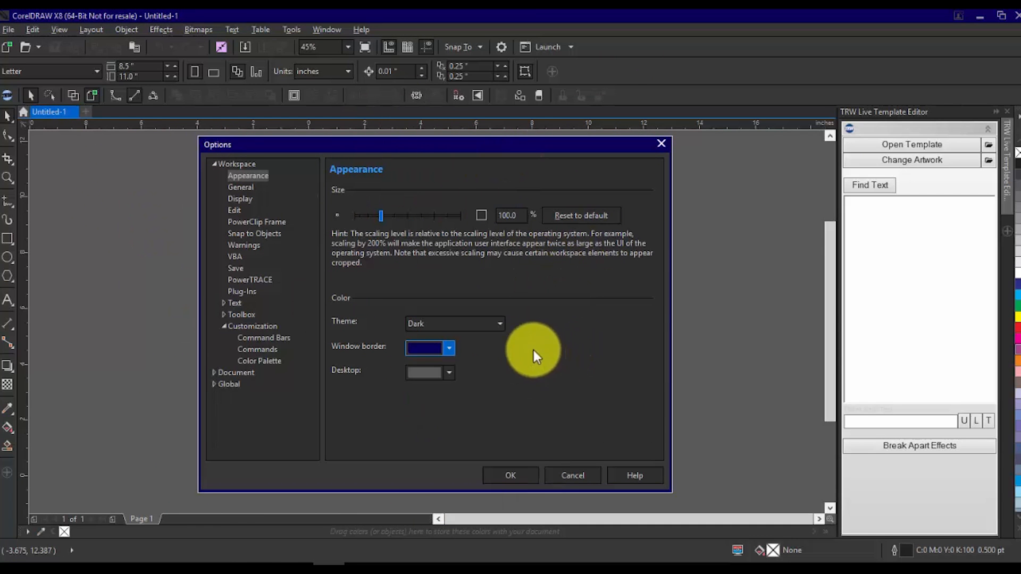
Set the workspace theme back to Light
click(494, 319)
click(476, 336)
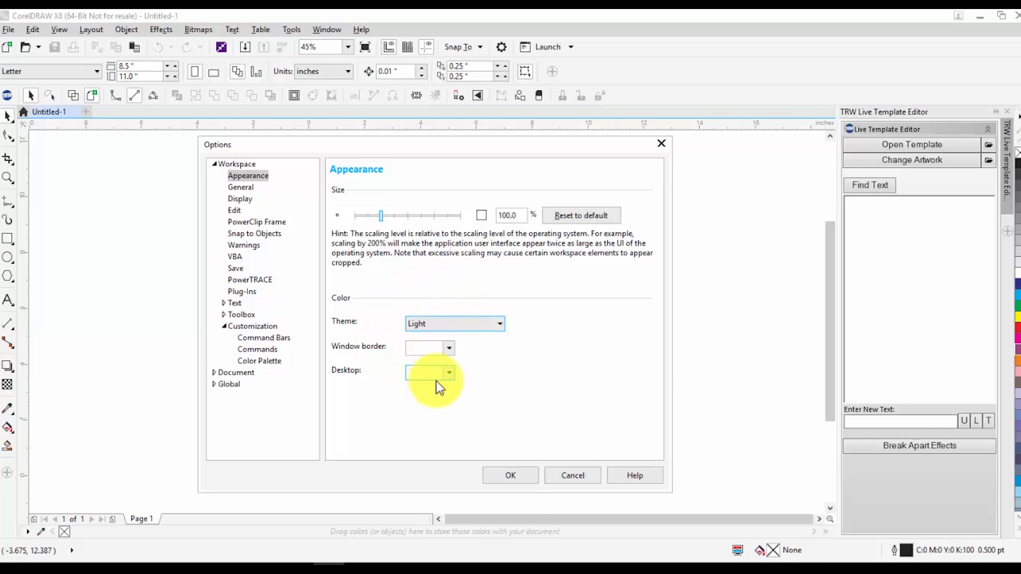
In the General settings, set the start-up action to Start a New Document
click(250, 187)
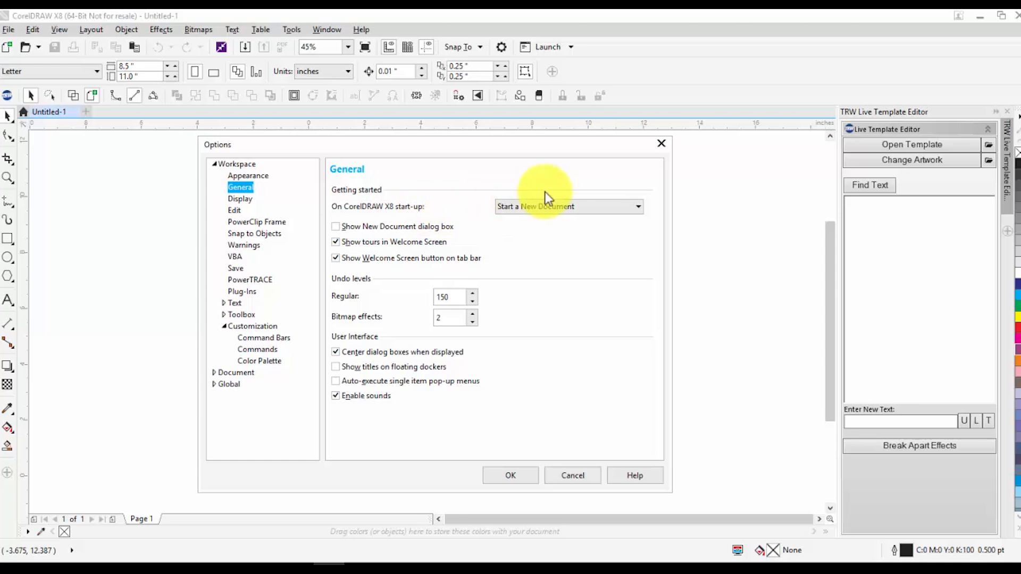
click(554, 206)
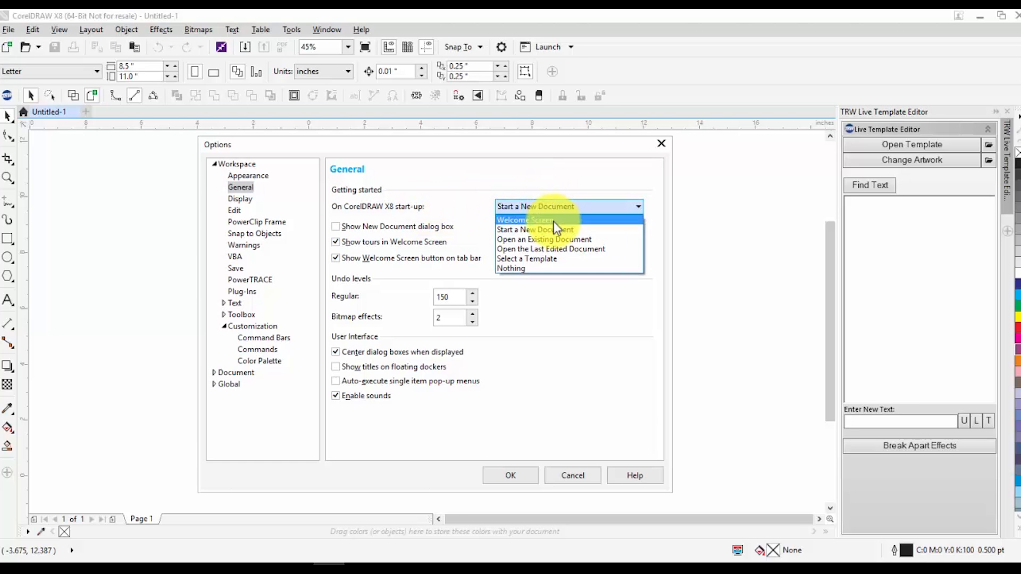
click(587, 230)
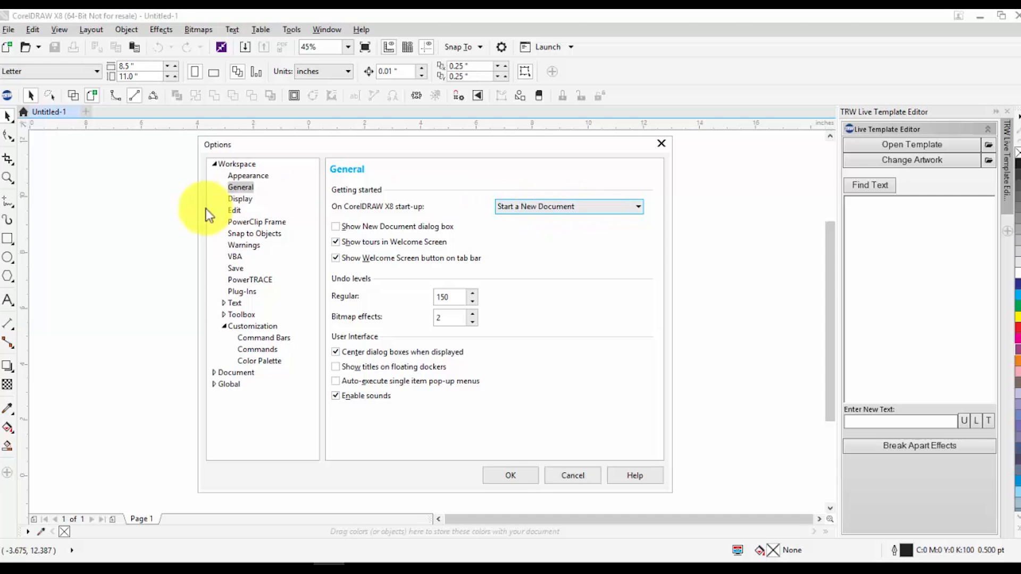
In the Display settings, set the default mouse wheel action to Zoom
click(247, 200)
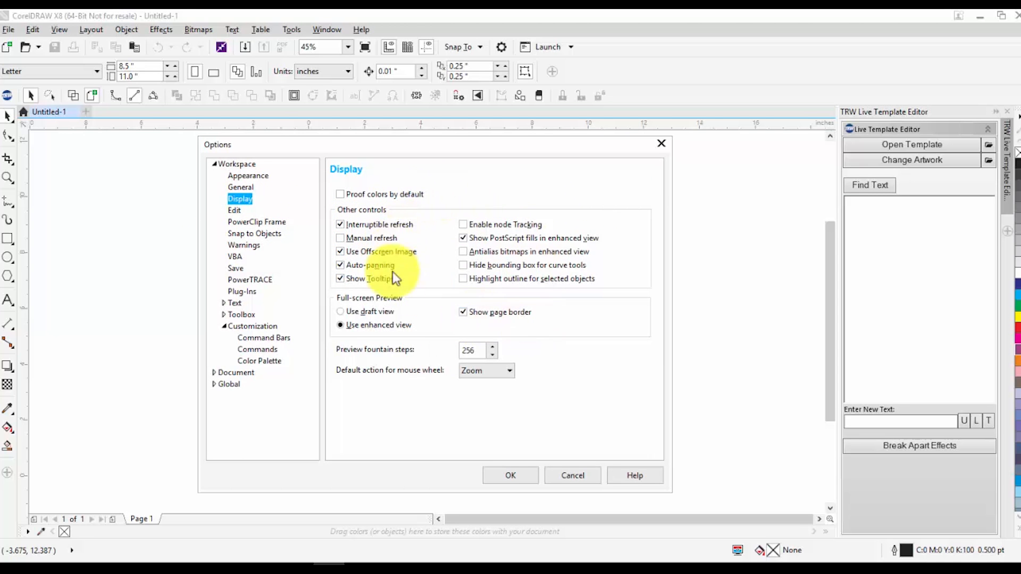
click(481, 369)
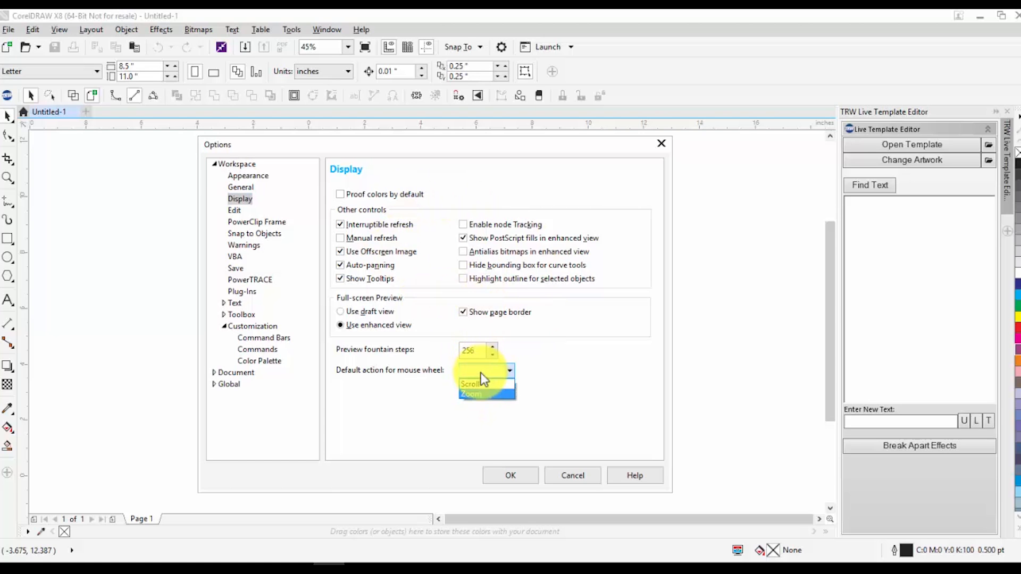
click(477, 394)
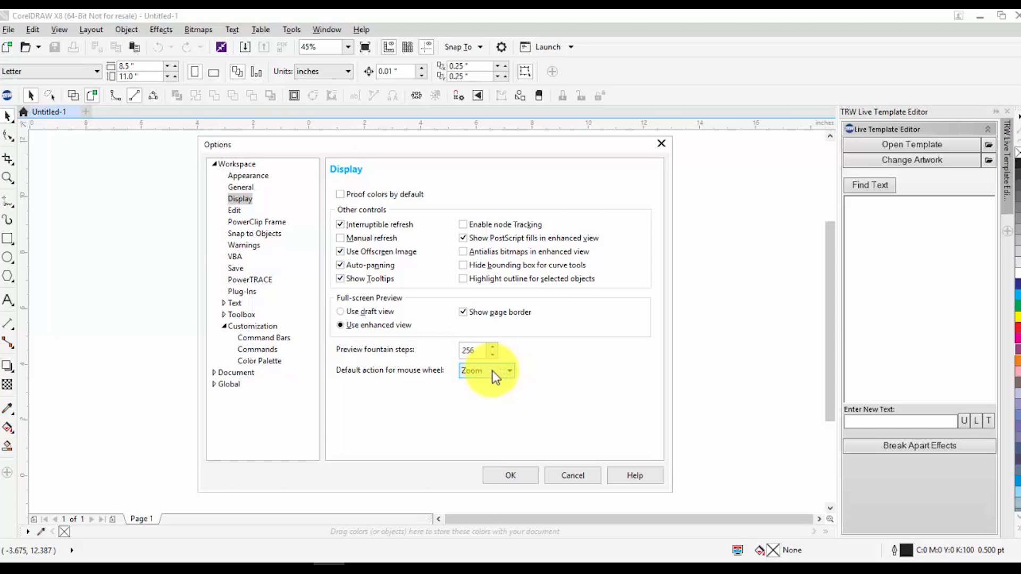
Browse the Workspace option pages and open the Document General settings
click(233, 210)
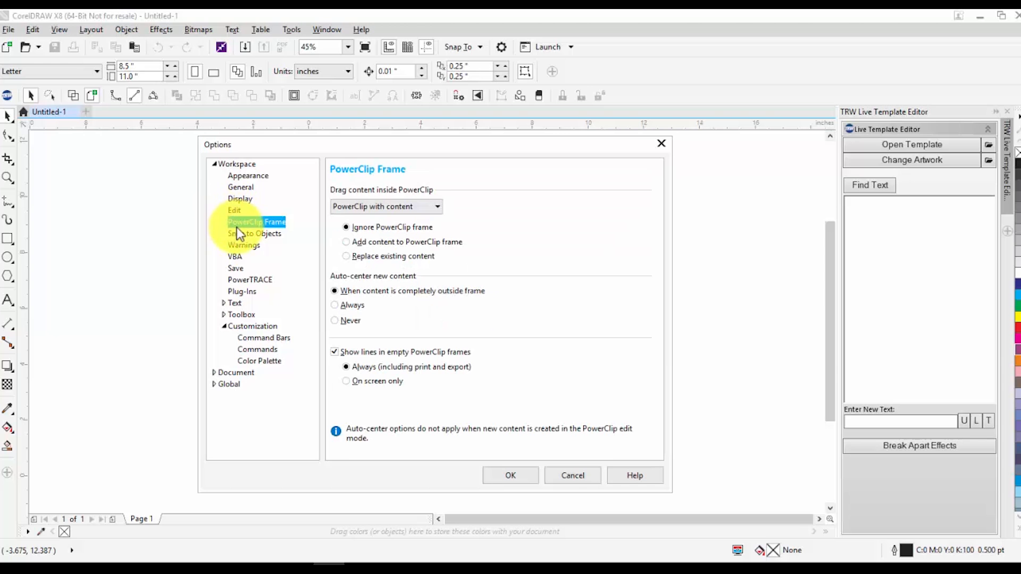
click(254, 234)
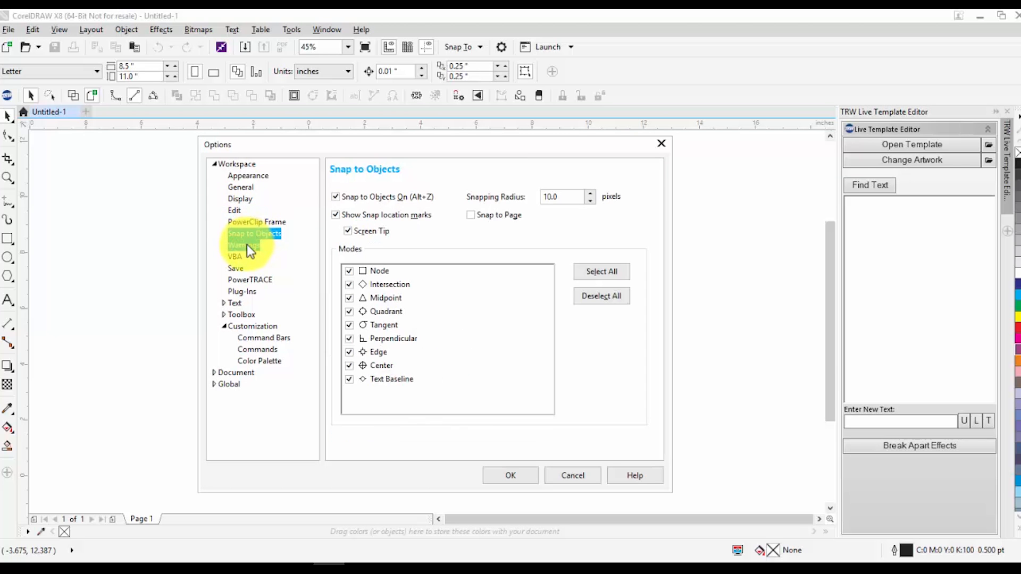
click(246, 245)
click(238, 270)
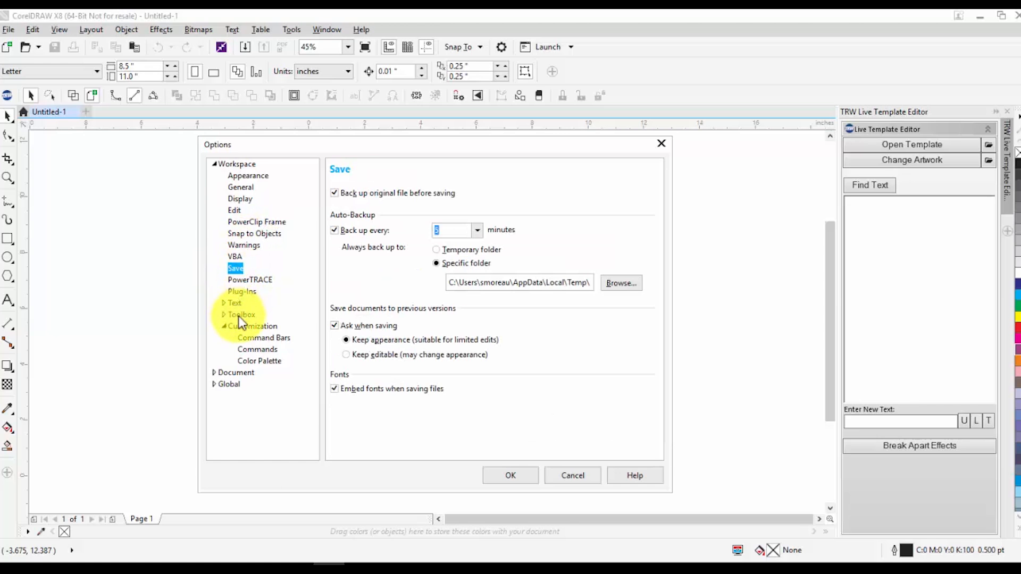
click(214, 375)
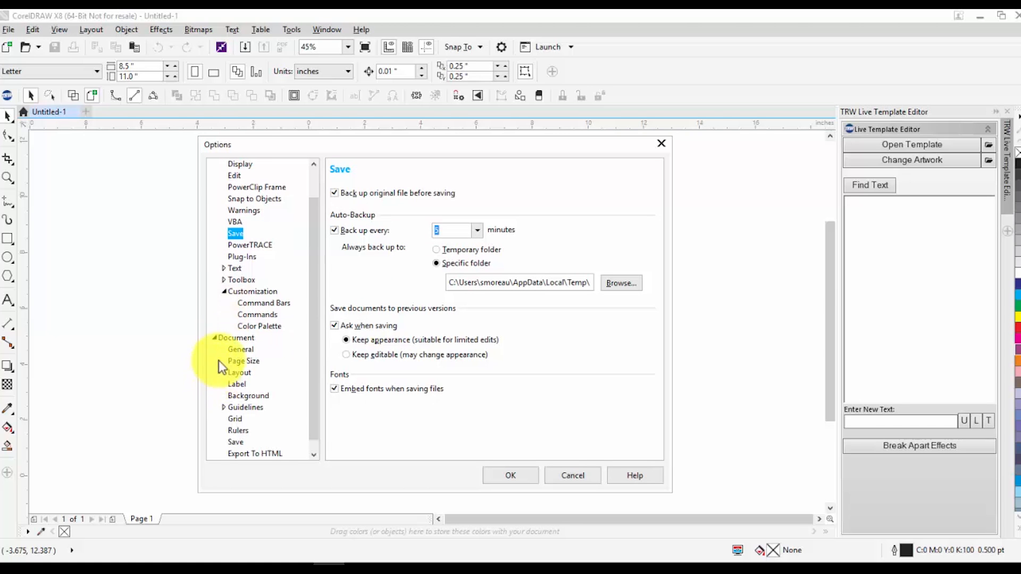
drag(311, 218, 312, 260)
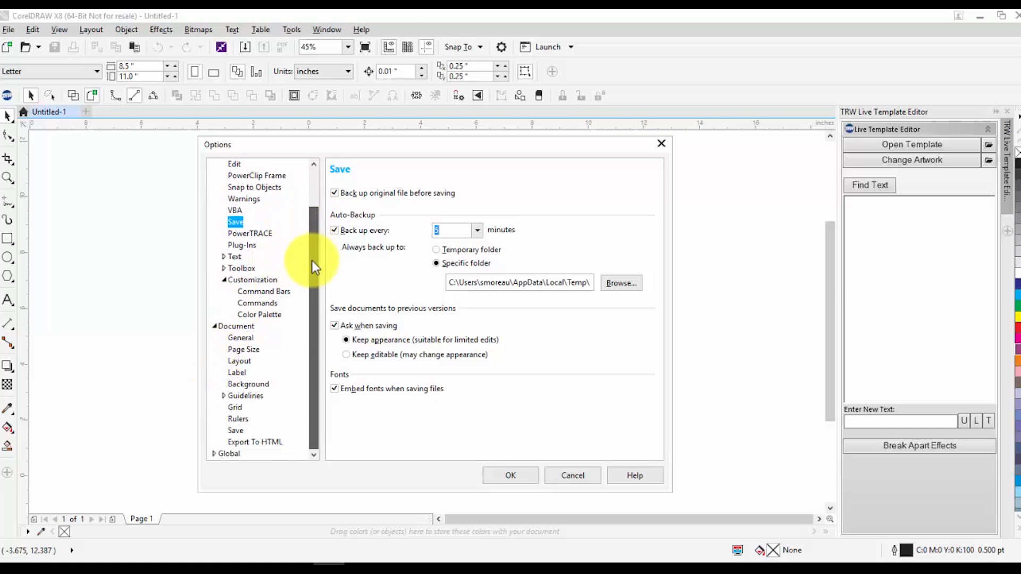
click(229, 347)
click(235, 337)
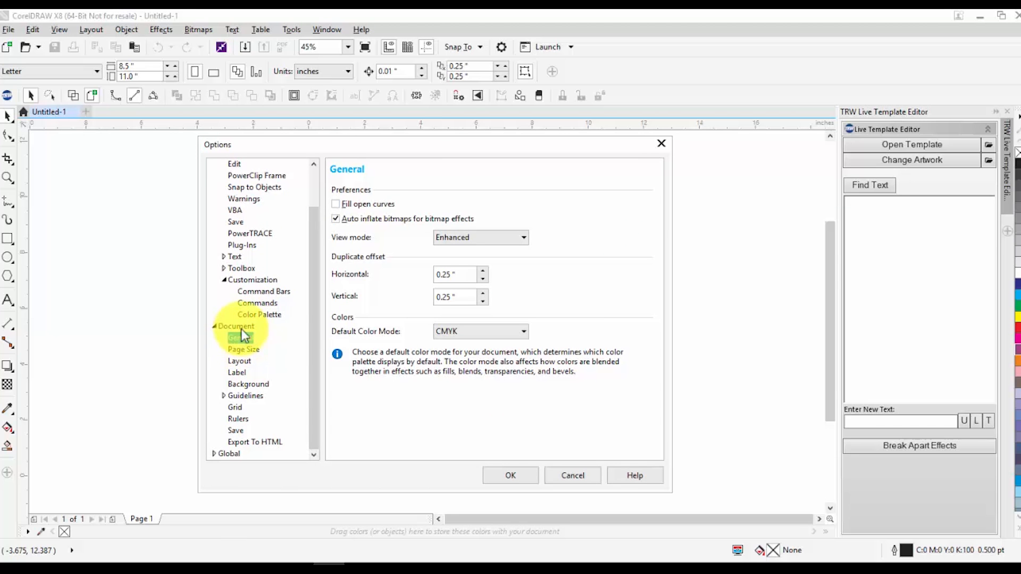
Set the document's default colour mode to CMYK
drag(419, 139, 481, 130)
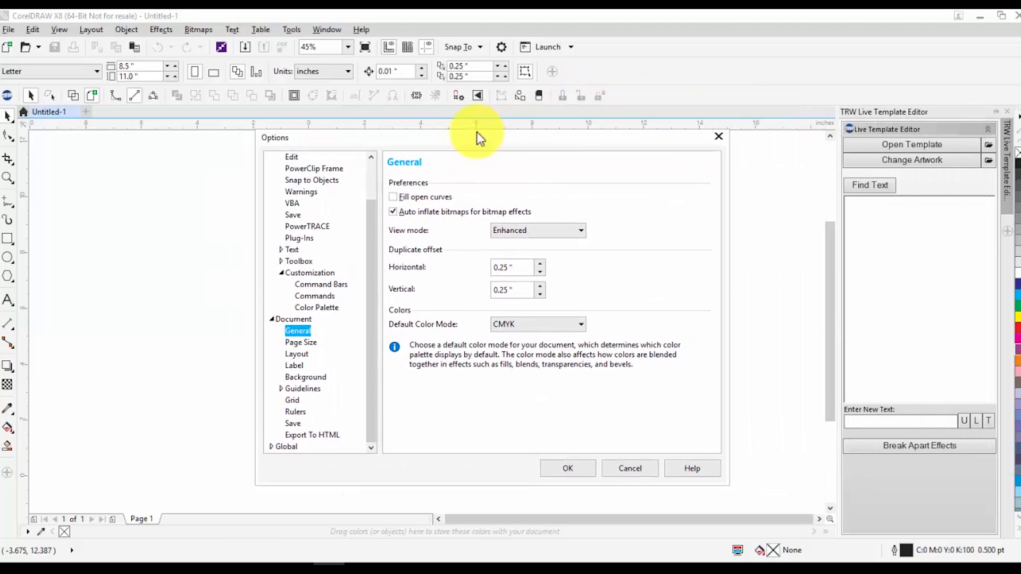
click(529, 324)
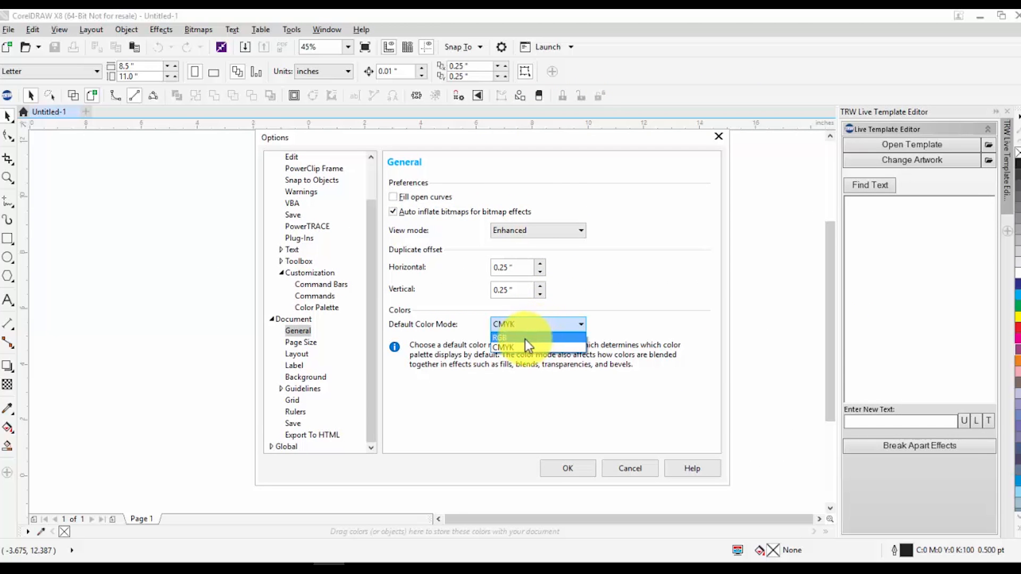
click(505, 348)
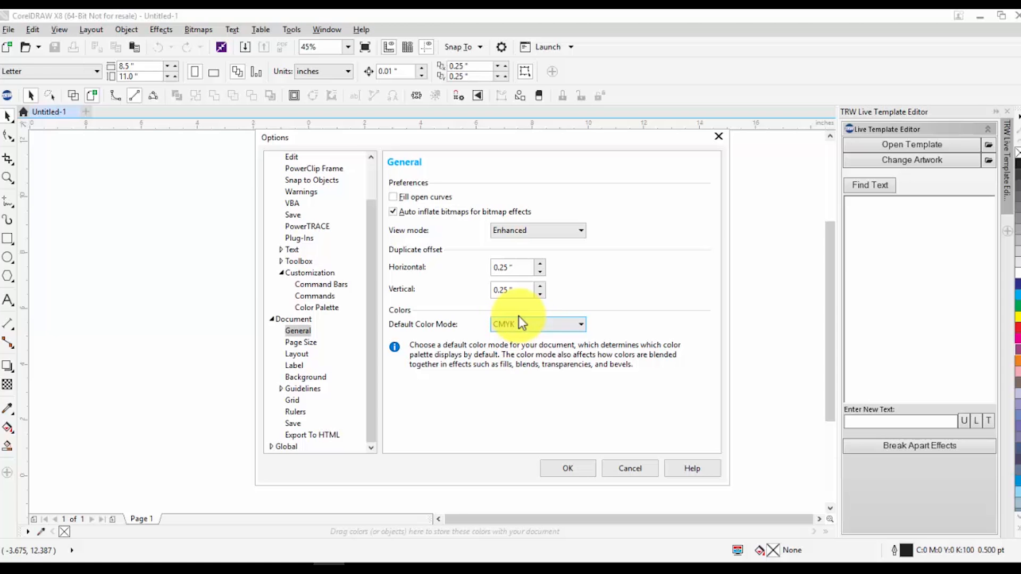
In the Page Size settings, choose a Custom size of 20 by 20 inches
click(300, 343)
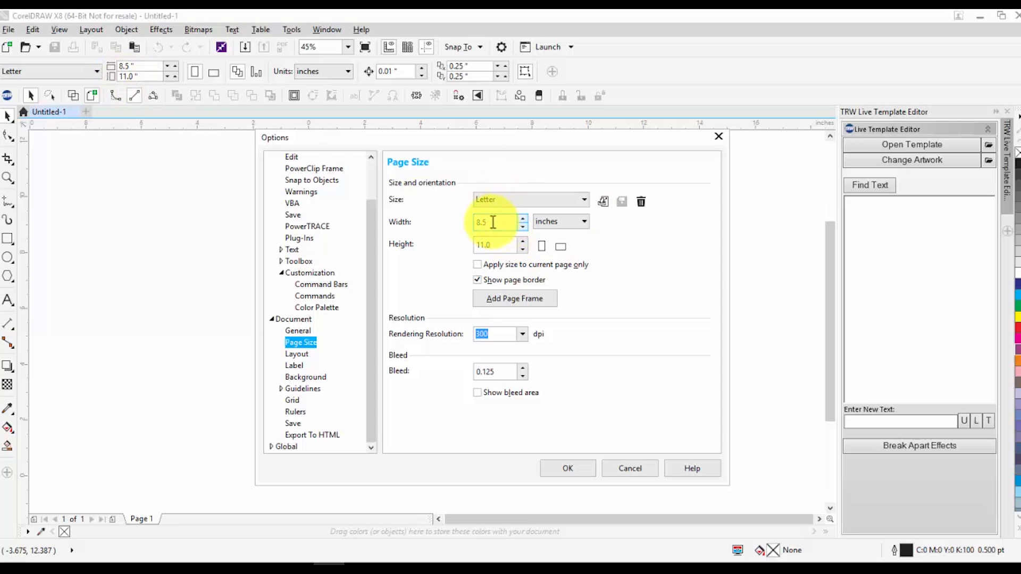
click(515, 198)
click(515, 197)
click(515, 198)
drag(586, 255, 587, 443)
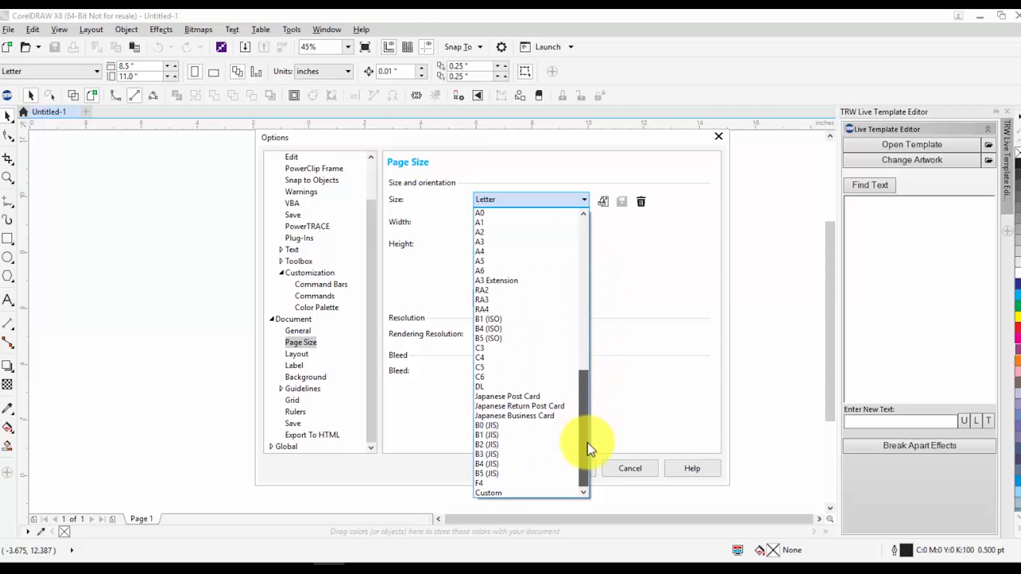
click(504, 495)
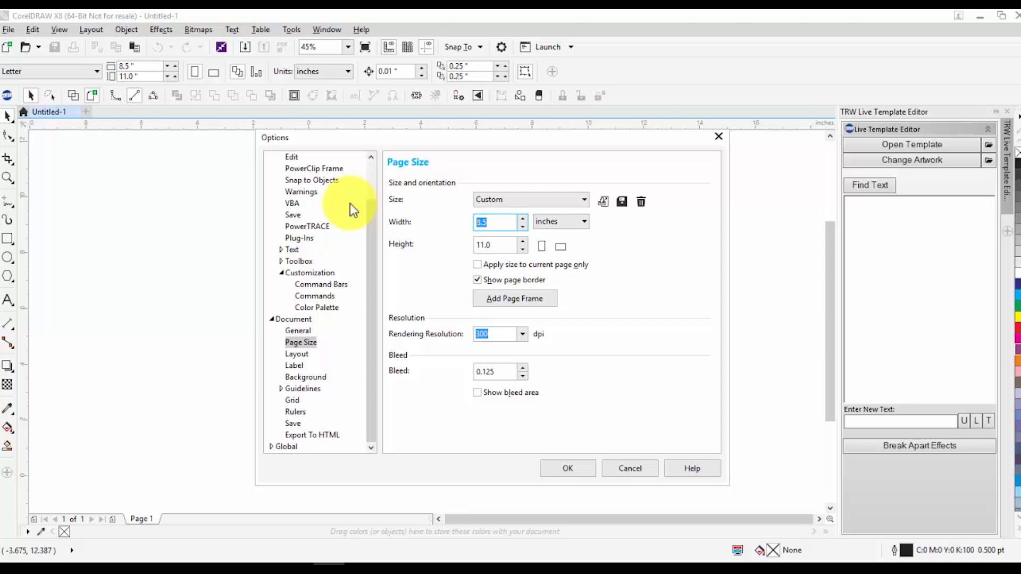
text(20)
click(505, 241)
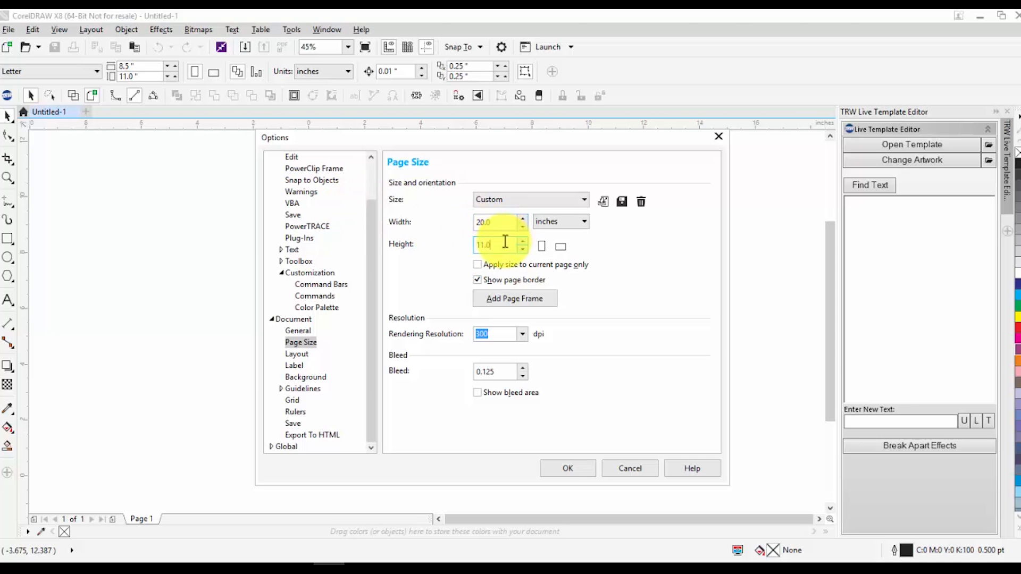
text(20)
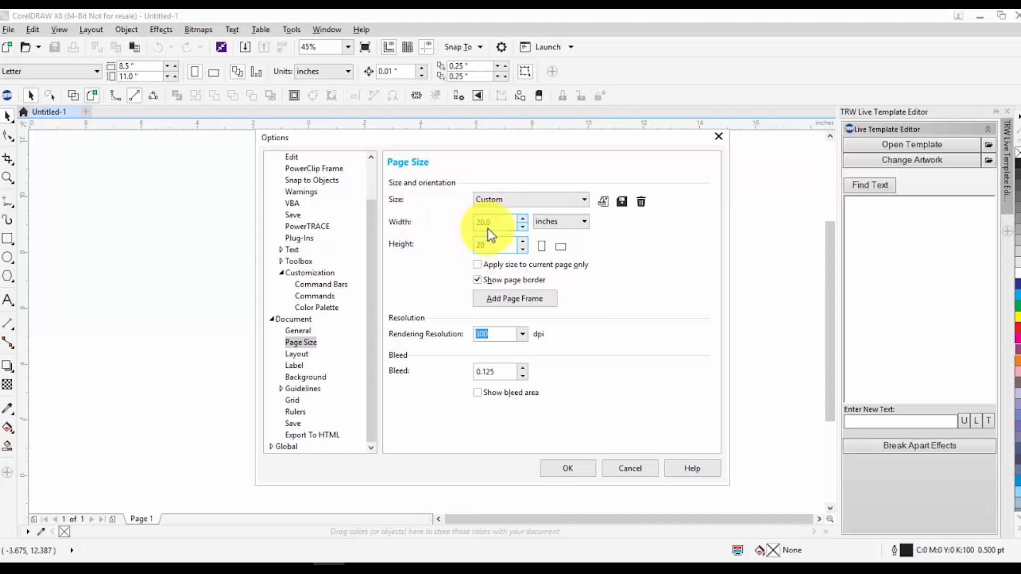
Try a solid grey page background colour, reverting to No Background
click(299, 358)
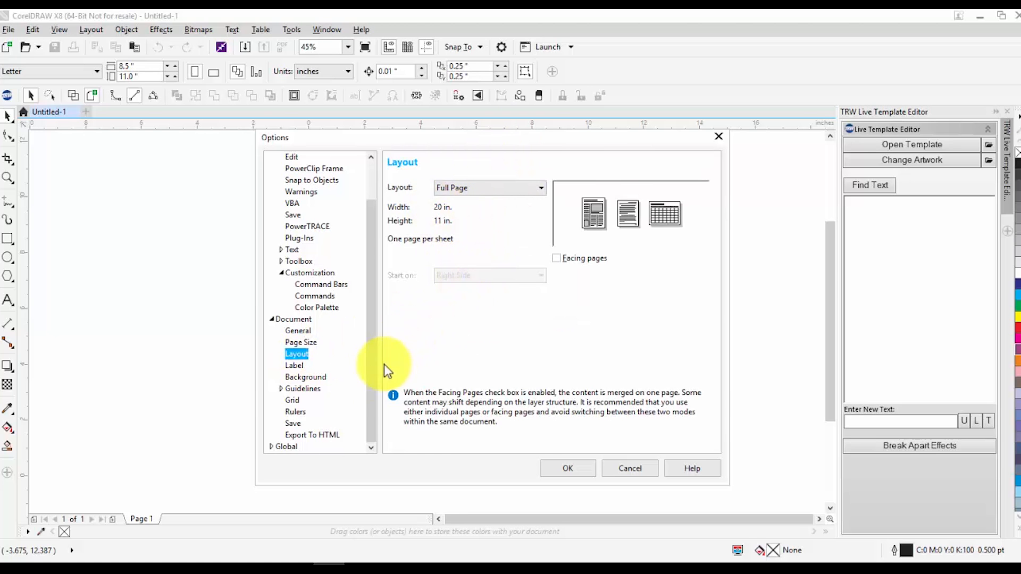
click(293, 375)
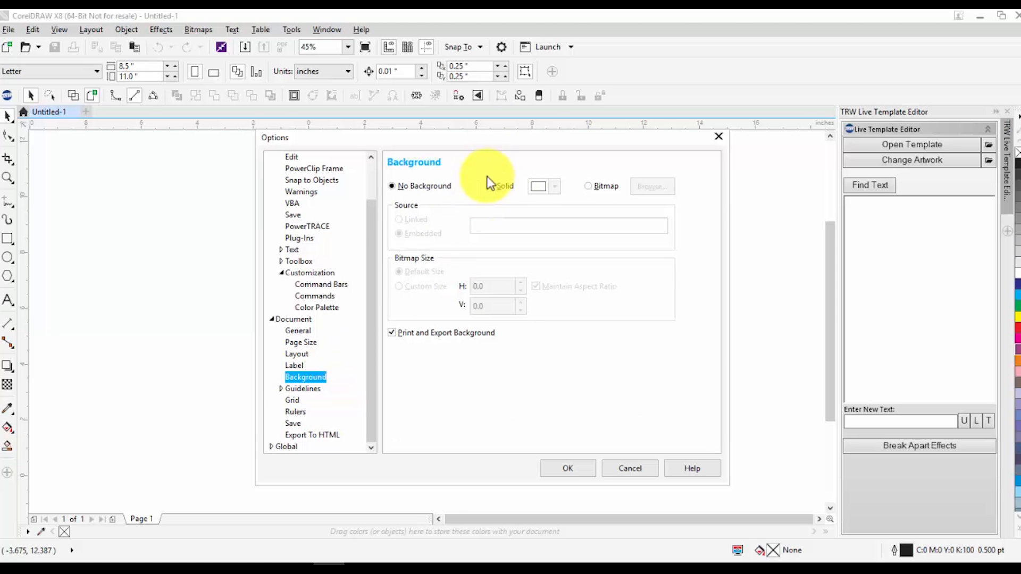
click(295, 367)
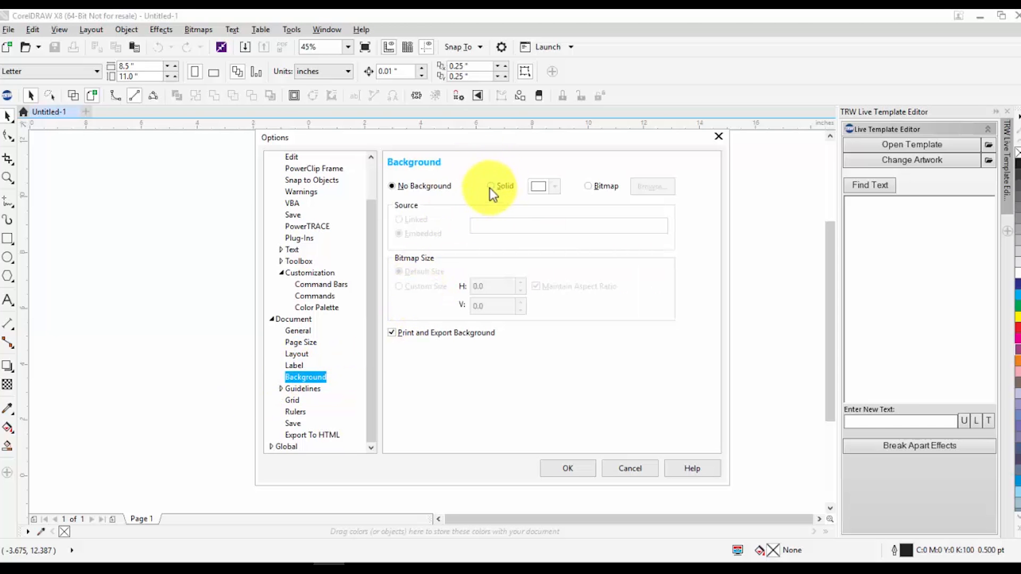
drag(493, 139, 480, 276)
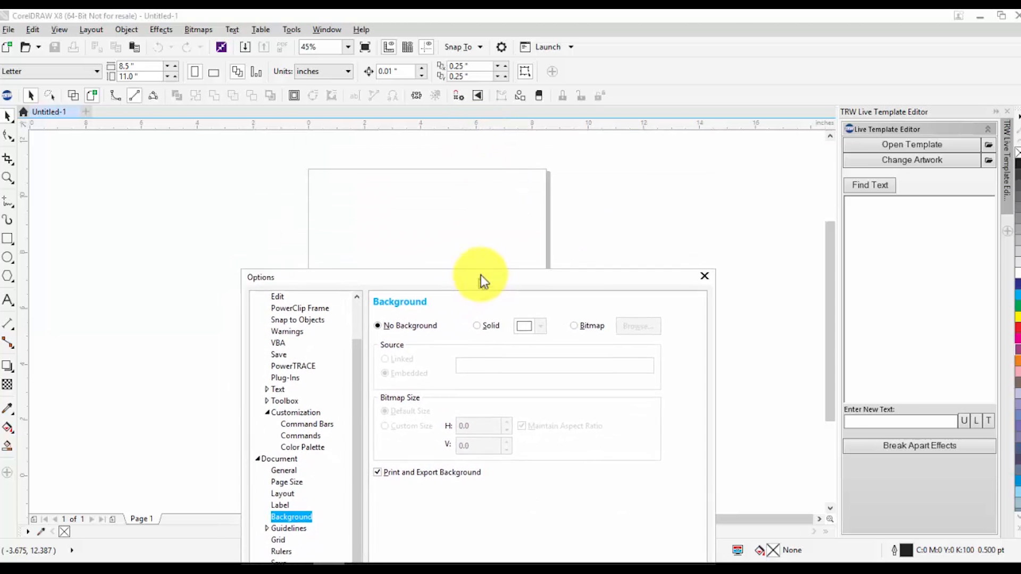
click(479, 322)
click(543, 322)
click(598, 388)
drag(557, 415, 534, 417)
click(568, 267)
click(410, 322)
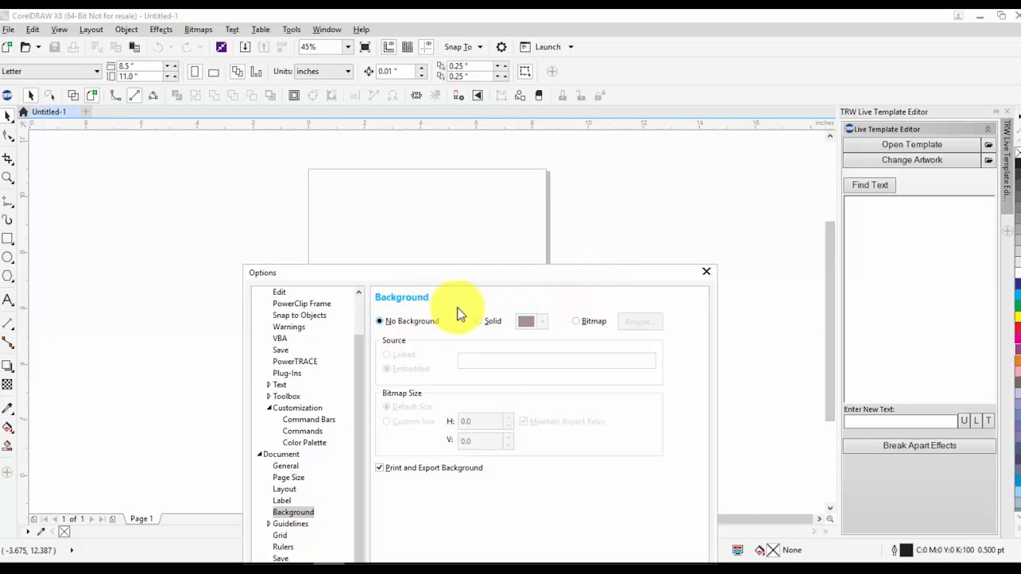
Review the document Save and Rulers option pages and cancel the Options dialog
drag(487, 276, 516, 148)
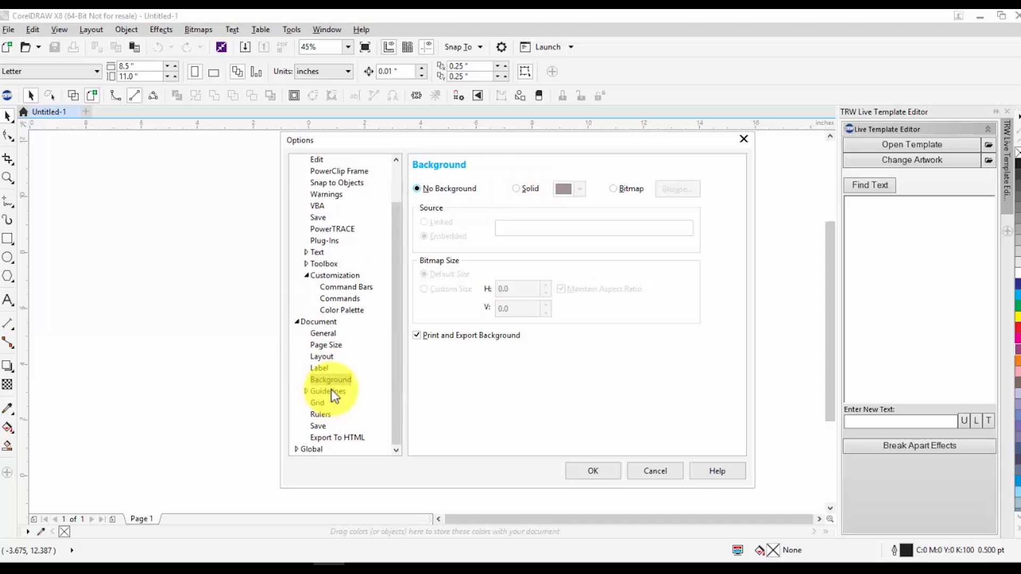
click(323, 428)
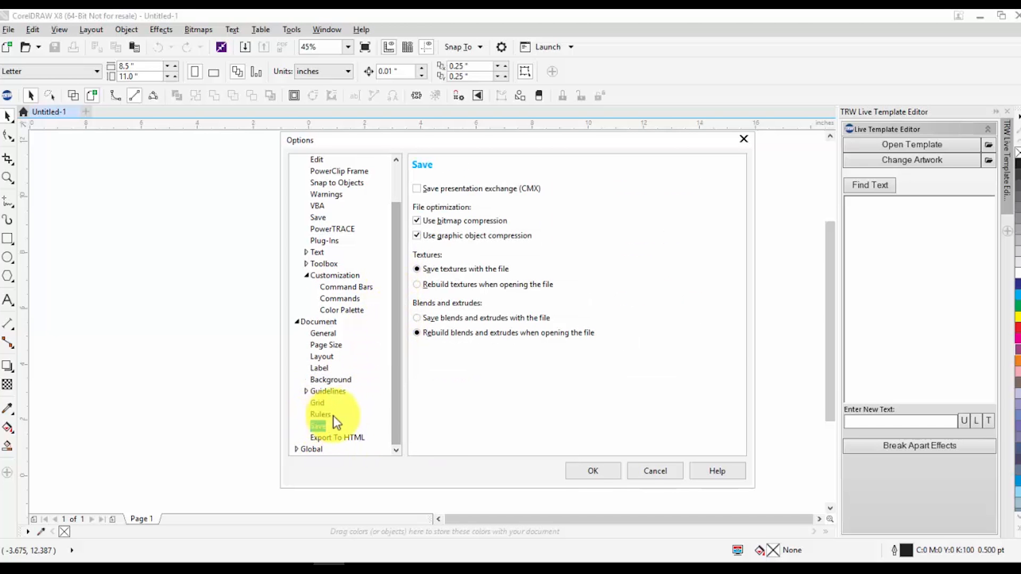
click(326, 415)
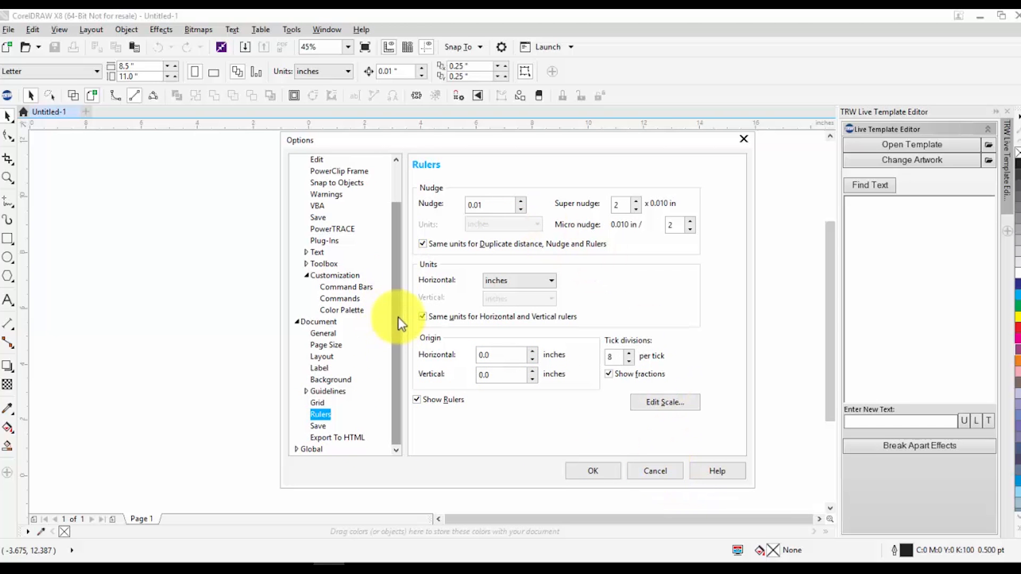
drag(397, 317, 361, 177)
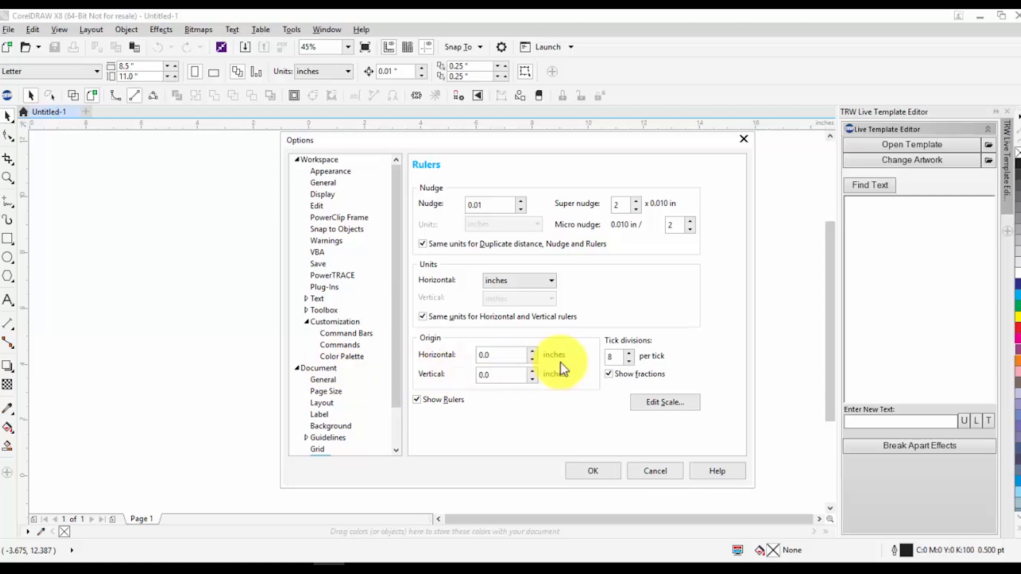
click(669, 472)
mouse_move(91, 563)
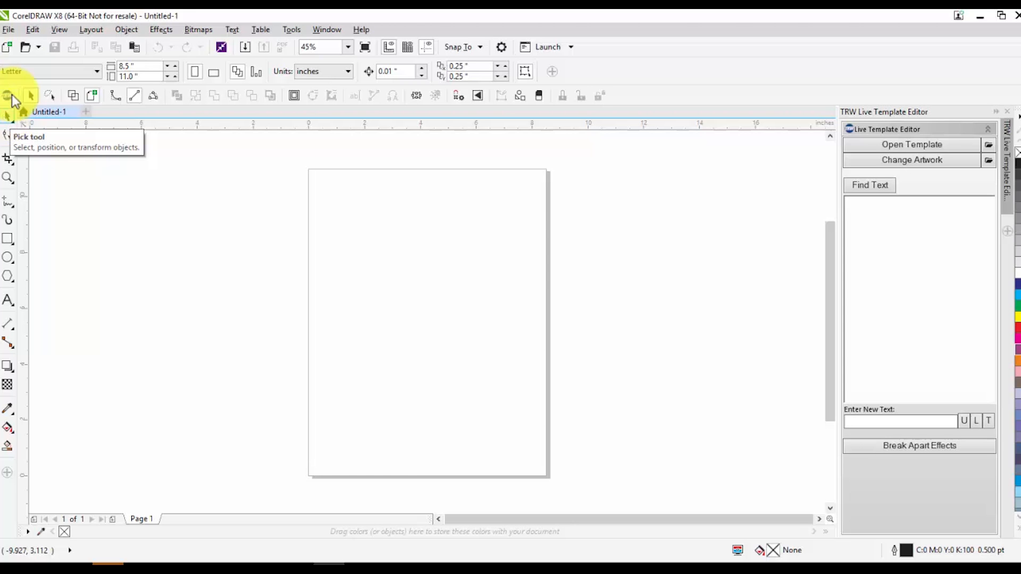
click(9, 286)
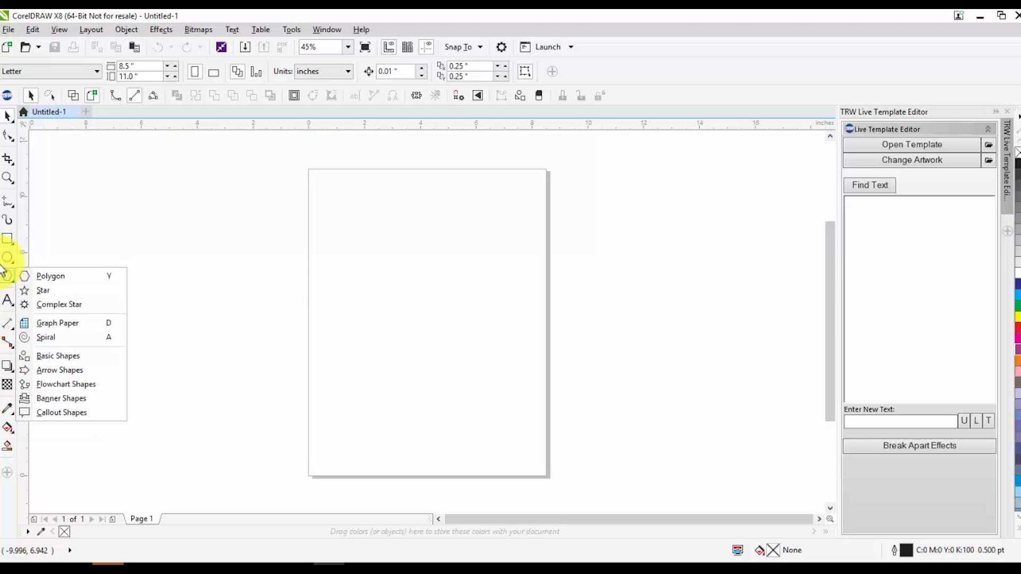
click(59, 276)
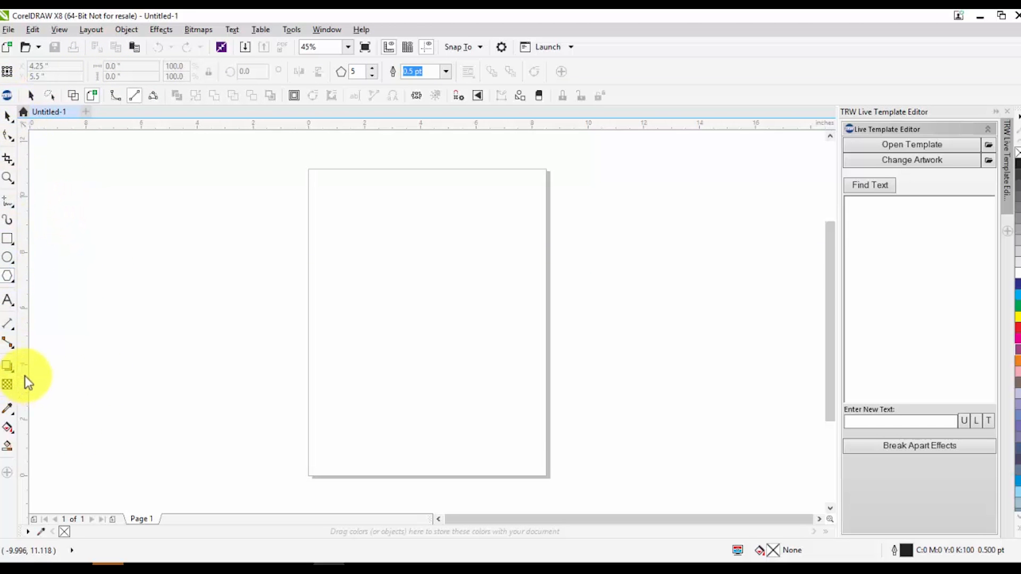
click(6, 121)
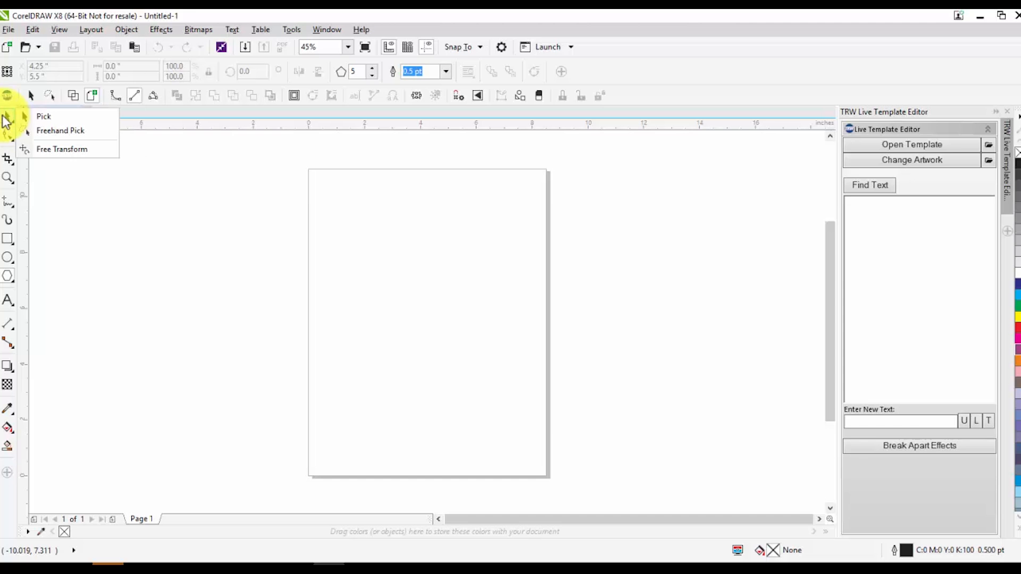
click(4, 118)
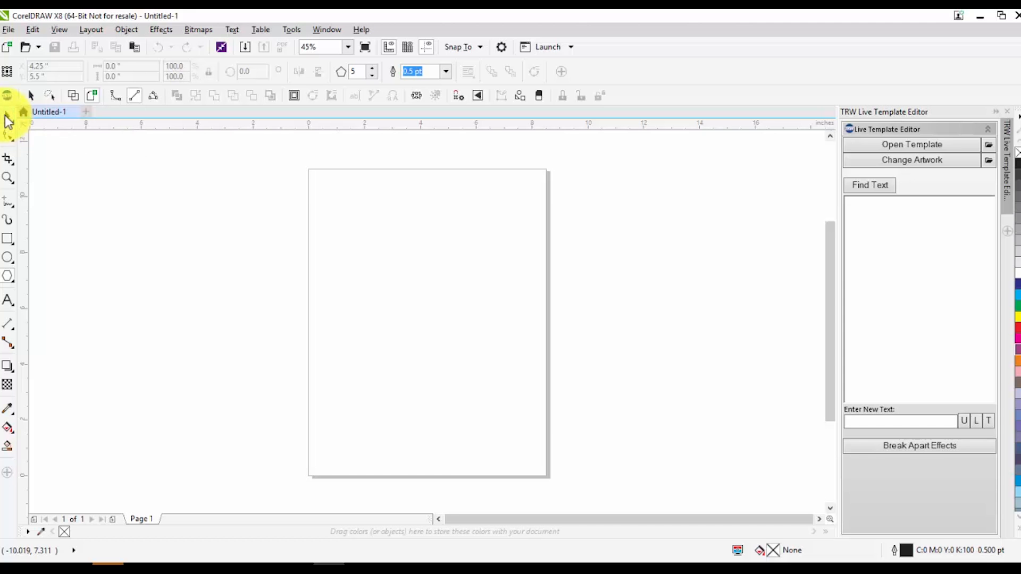
Draw five rectangles of various sizes on and beside the page with the Rectangle tool
click(6, 240)
drag(395, 223, 293, 293)
drag(563, 242, 510, 333)
drag(461, 398, 588, 414)
drag(667, 357, 692, 228)
drag(749, 243, 761, 355)
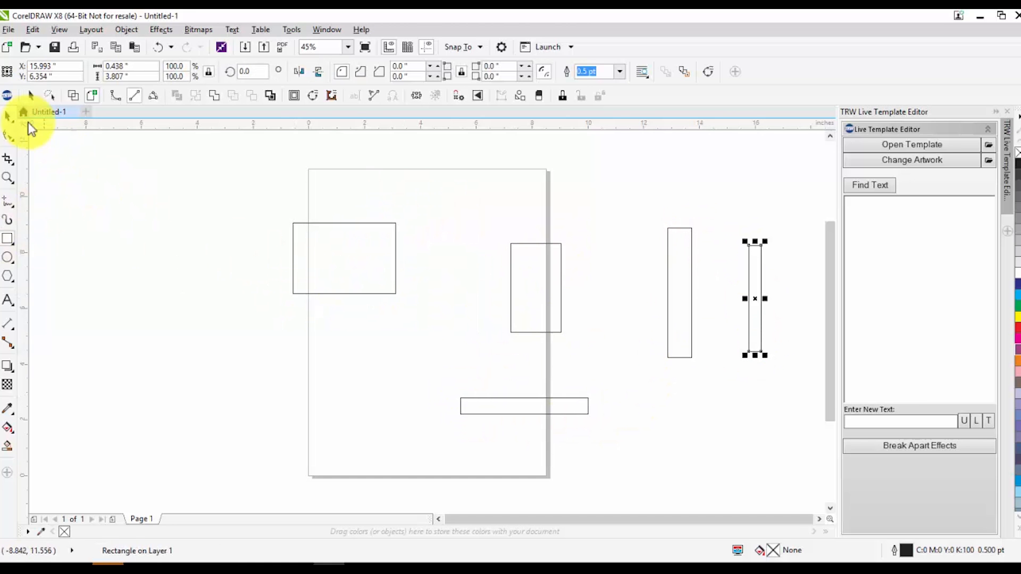
Select all five rectangles and fill them with red
click(109, 186)
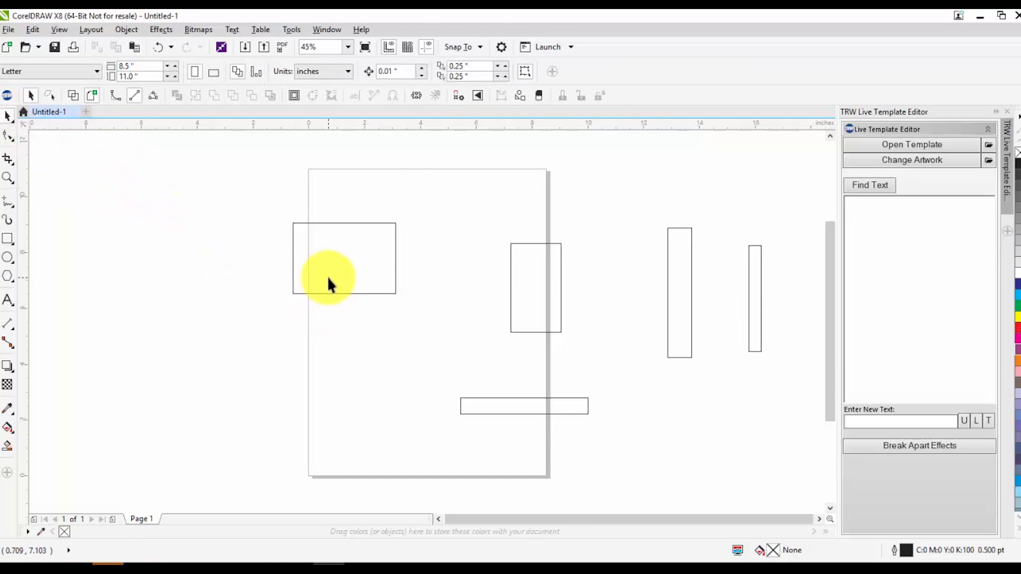
scroll(327, 276, up, 2)
scroll(187, 277, down, 2)
click(241, 242)
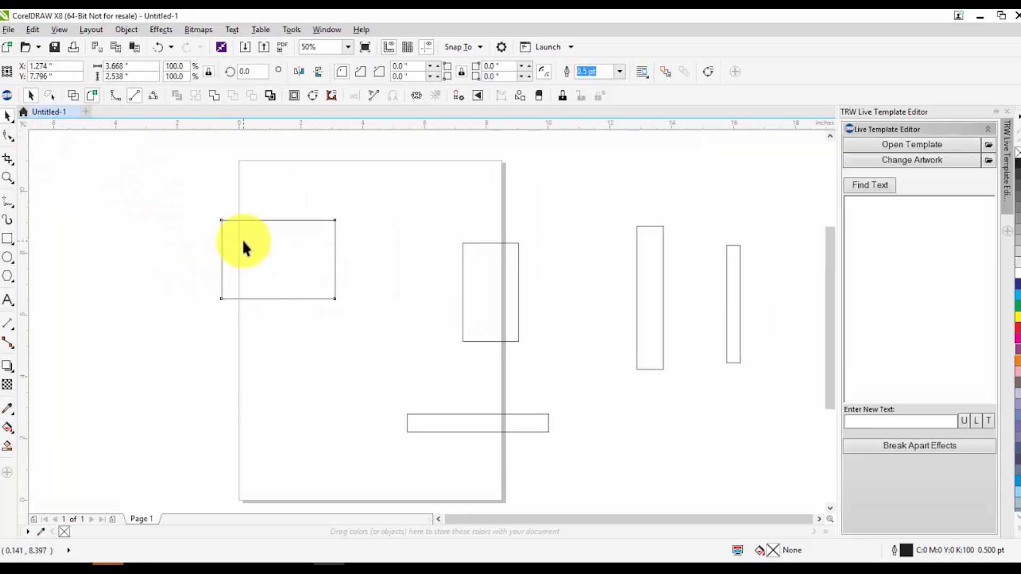
shift+click(465, 290)
shift+click(638, 274)
shift+click(729, 317)
shift+click(490, 428)
click(1017, 327)
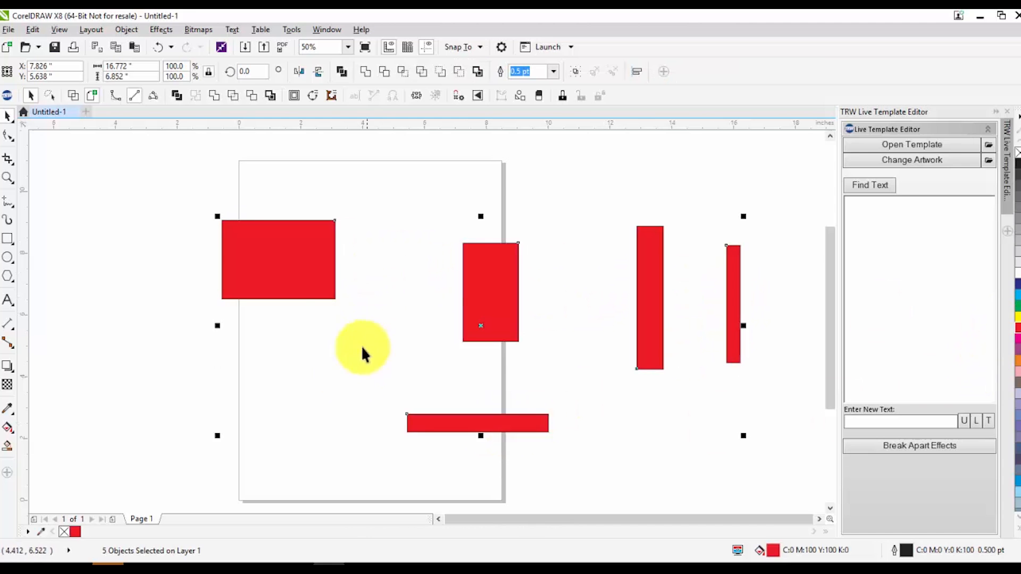
Remove the outline from all five rectangles
click(297, 251)
drag(193, 165, 797, 451)
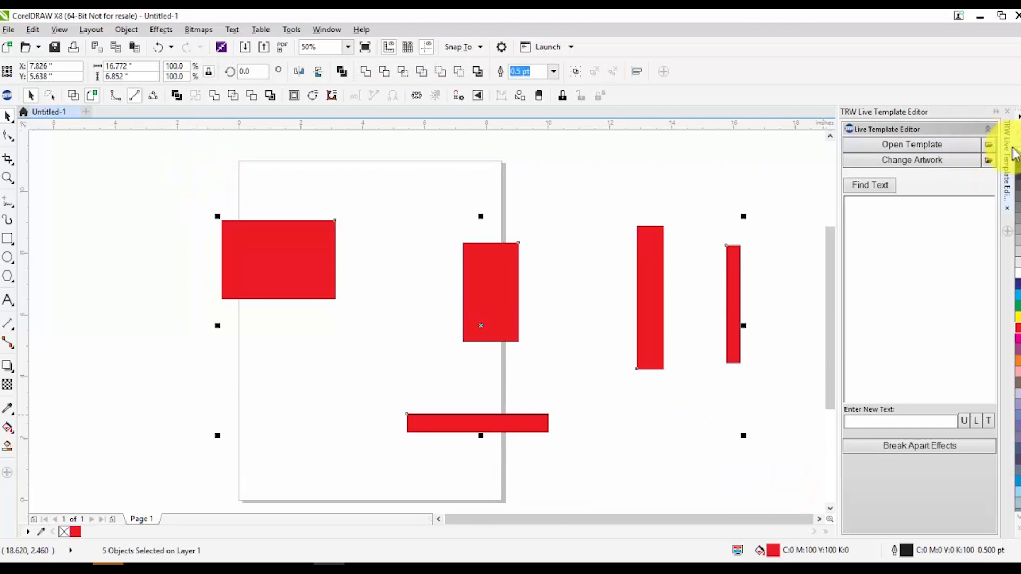
click(545, 184)
drag(211, 172, 751, 490)
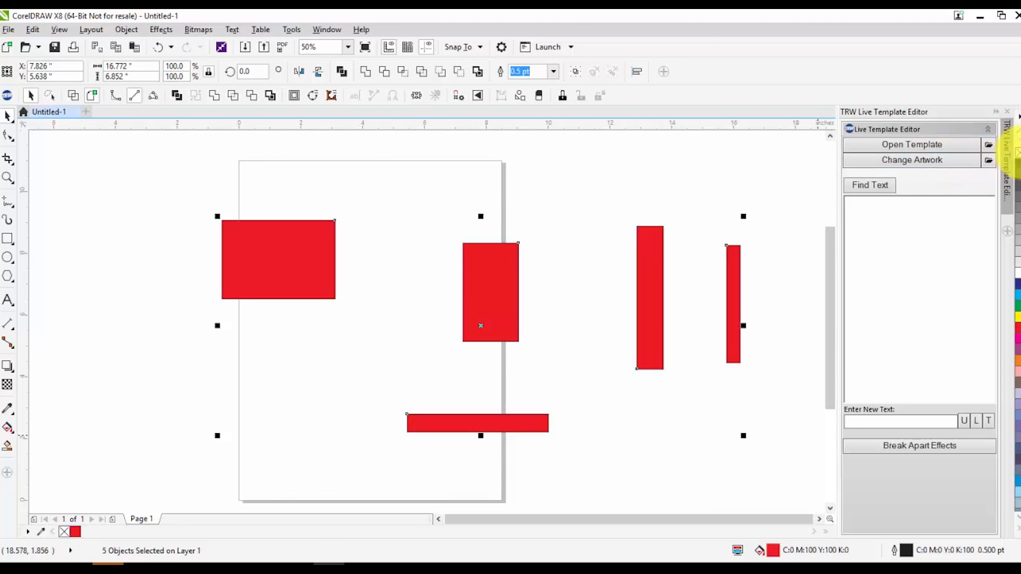
right_click(1018, 153)
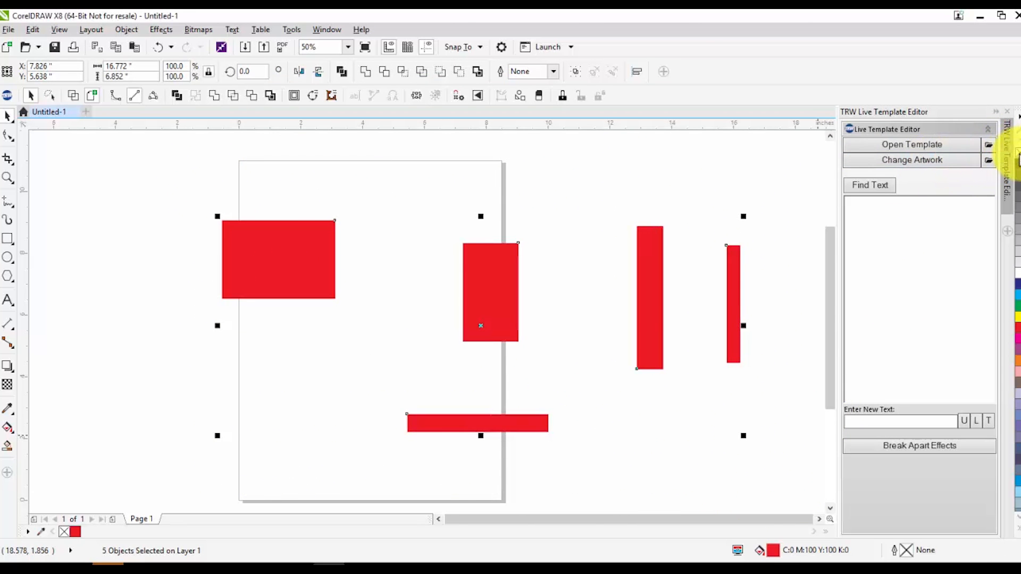
click(410, 181)
drag(120, 180, 357, 318)
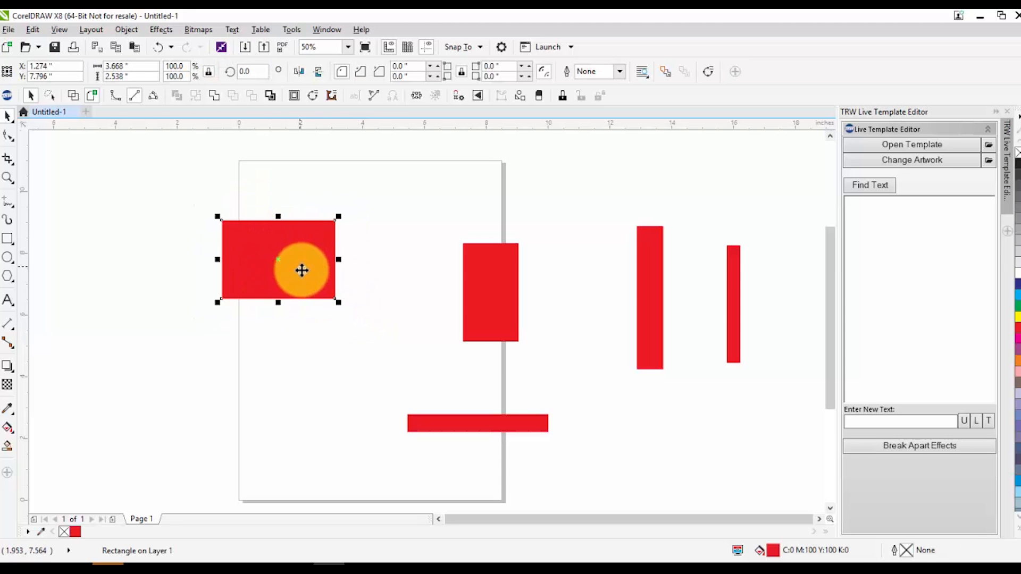
drag(415, 210, 566, 337)
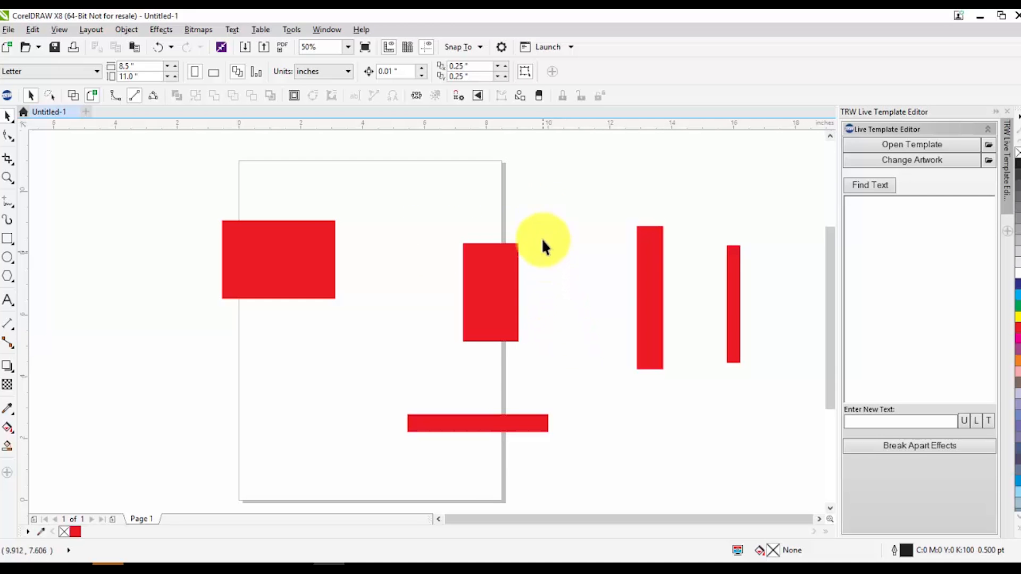
click(8, 259)
mouse_move(155, 305)
mouse_down()
mouse_move(140, 321)
mouse_move(176, 356)
mouse_move(215, 366)
mouse_up()
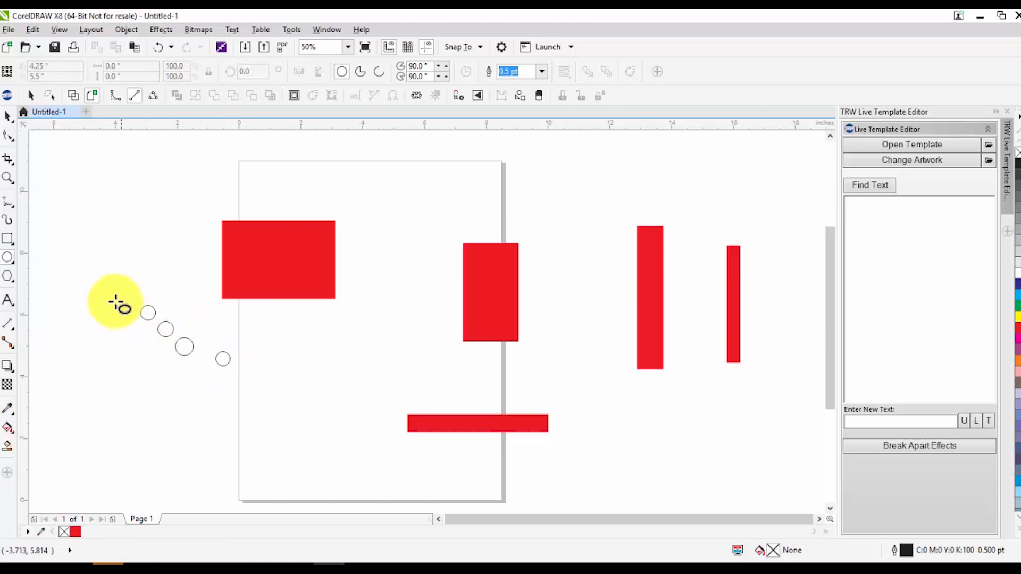
click(8, 116)
click(57, 187)
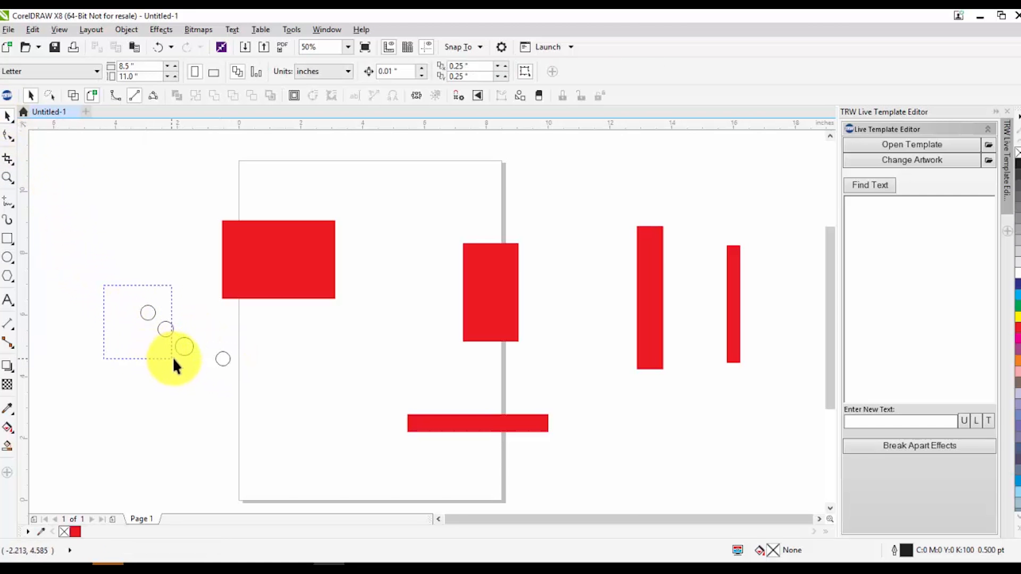
scroll(175, 345, up, 5)
drag(53, 224, 425, 474)
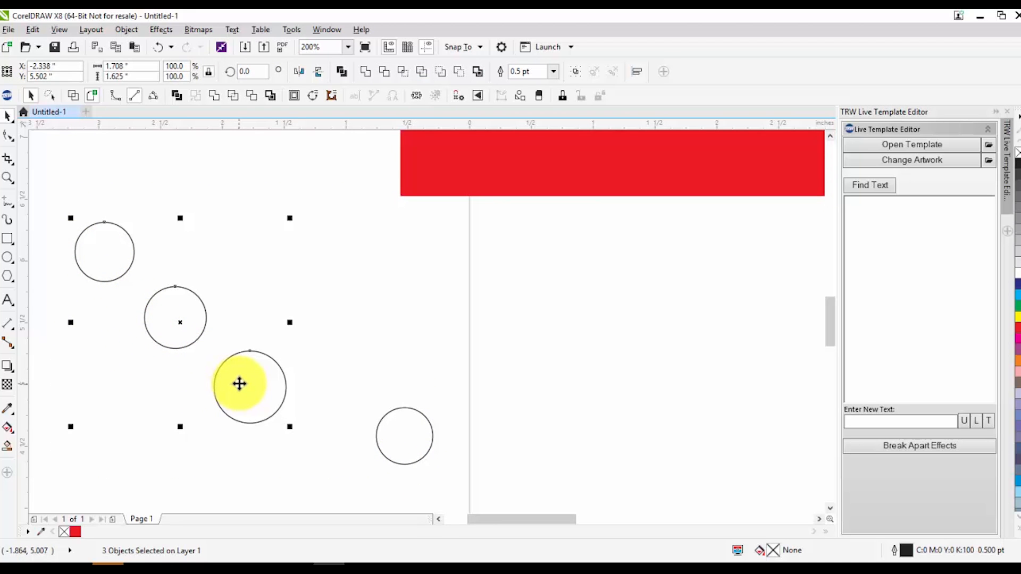
click(328, 321)
scroll(214, 289, down, 5)
scroll(220, 298, up, 2)
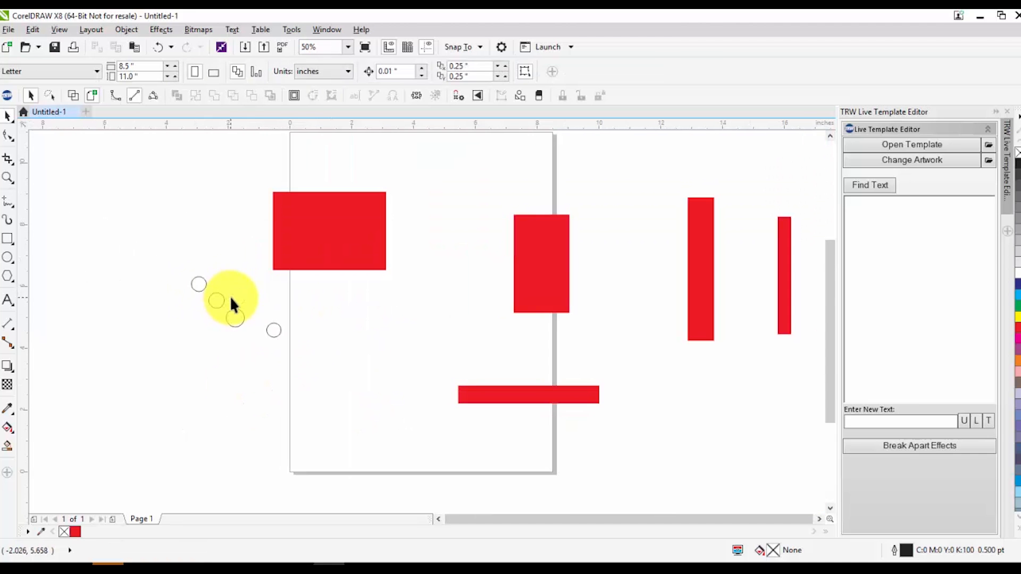
drag(168, 257, 283, 362)
key(Delete)
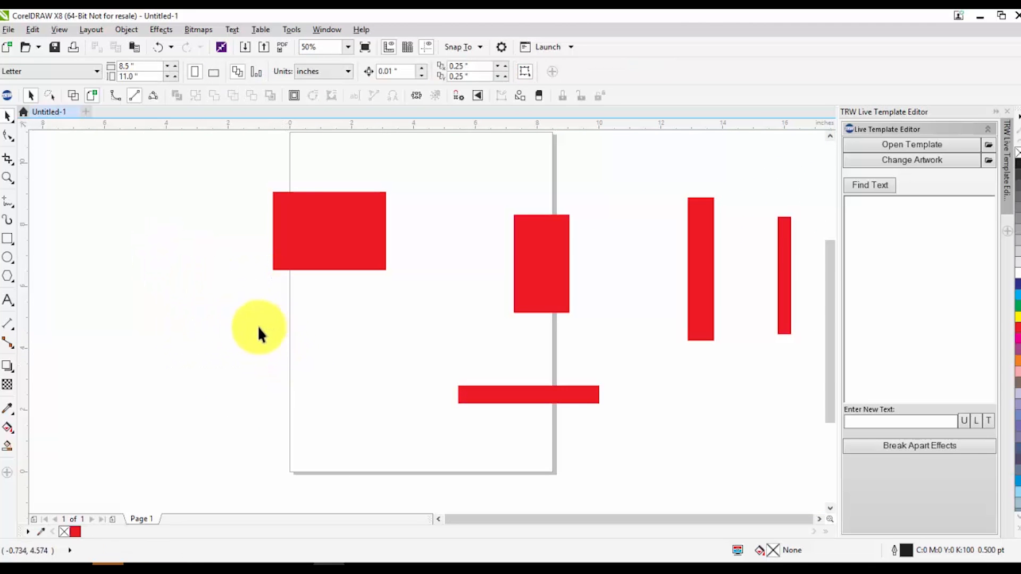
Draw a circle about 4 inches wide beside the page and fill its outline with rhinestones using Path Fill in the TRW Design Wizard
click(8, 122)
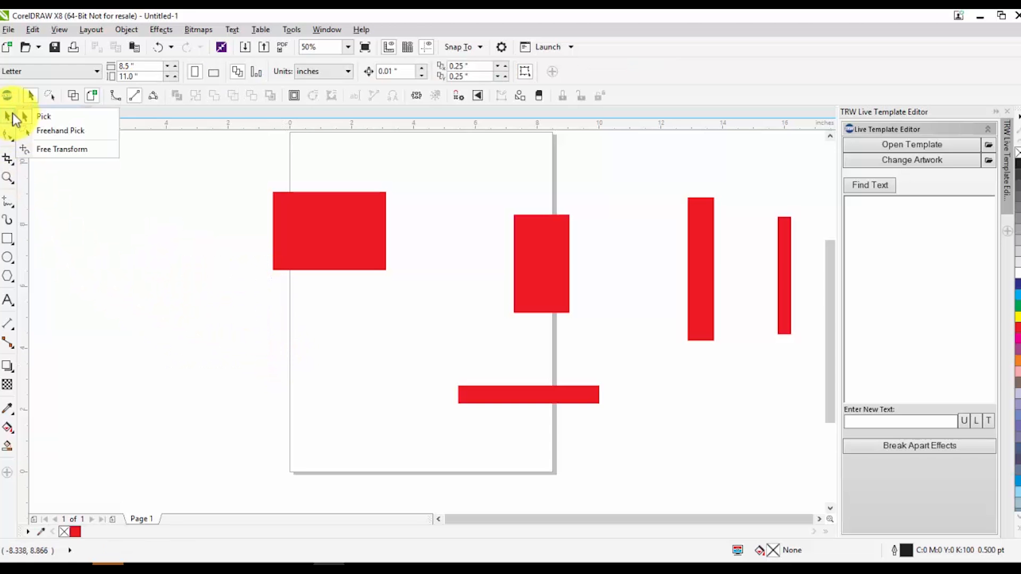
click(71, 131)
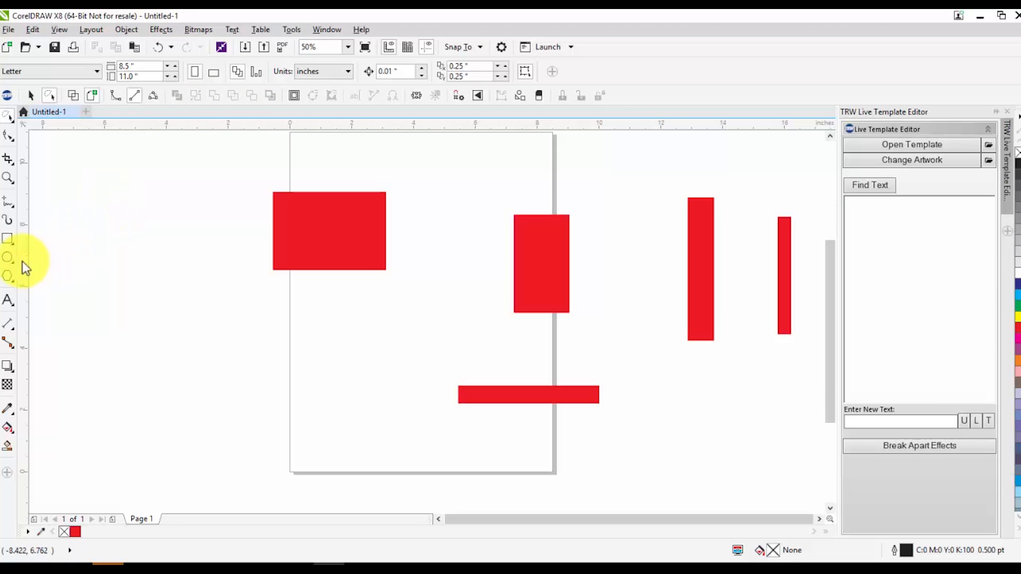
click(8, 258)
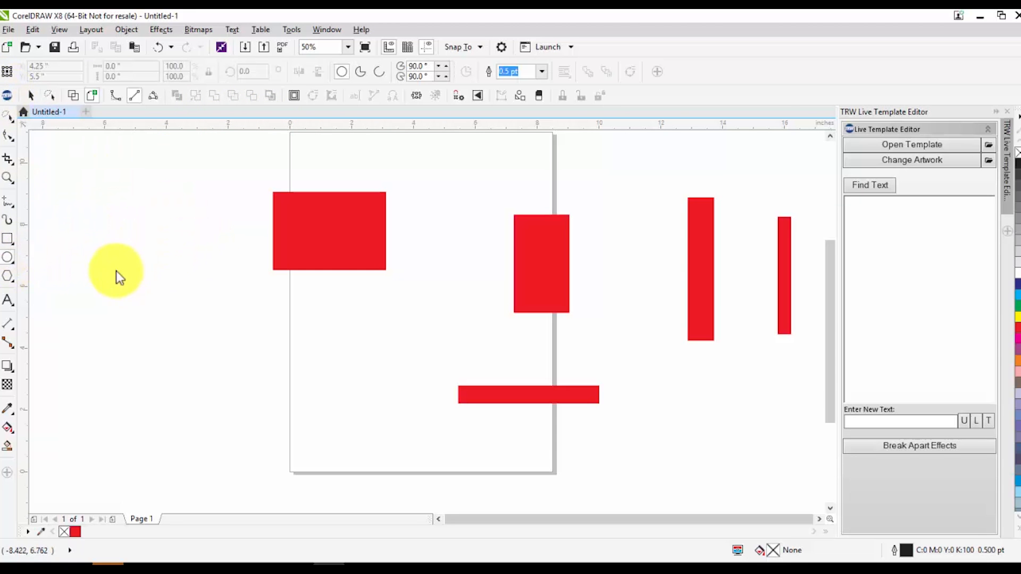
drag(625, 76, 714, 74)
click(683, 197)
click(651, 196)
click(691, 197)
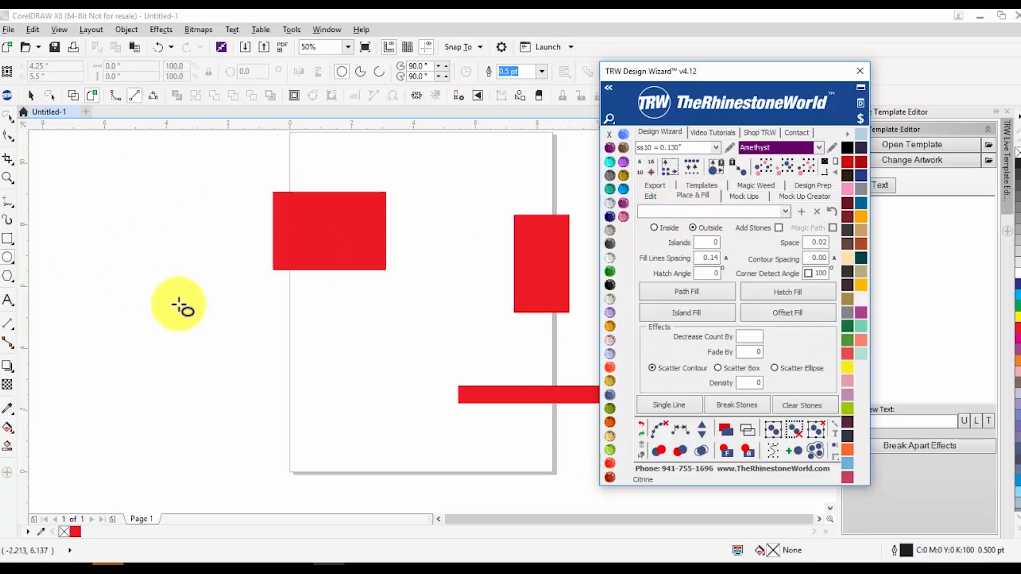
drag(230, 299, 110, 400)
click(690, 294)
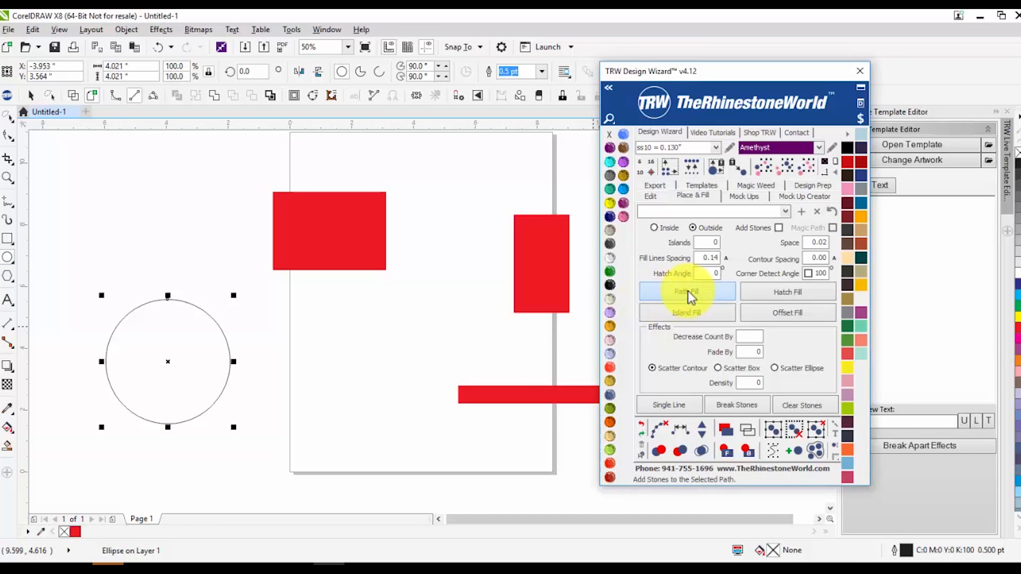
click(296, 382)
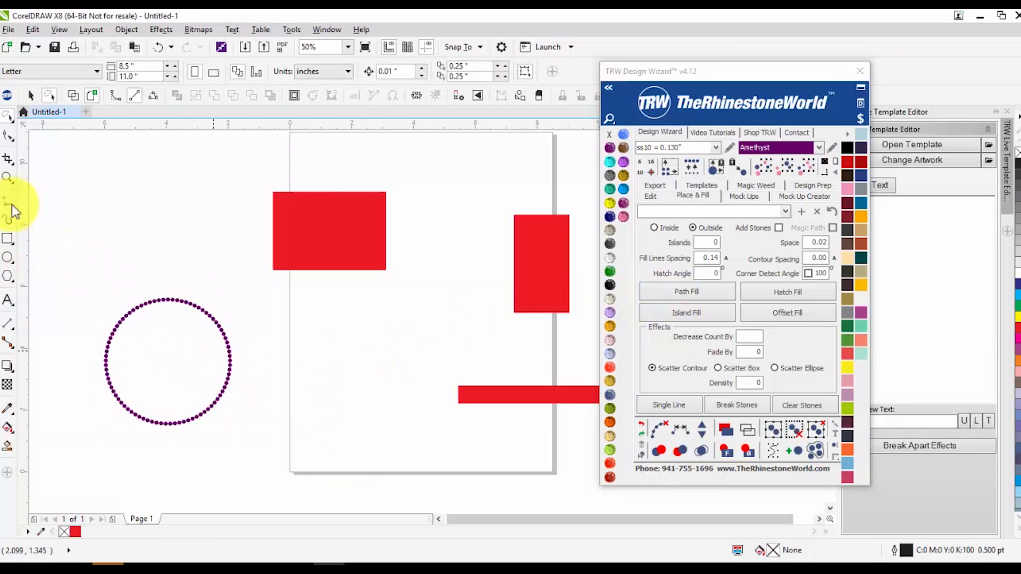
click(857, 71)
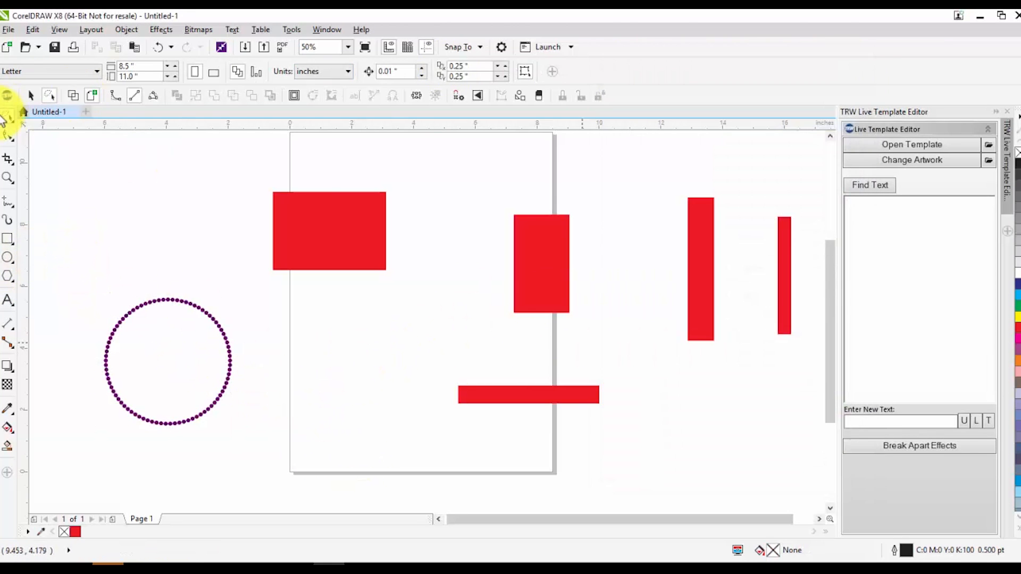
Select the circle again and reapply the rhinestone path fill through the TRW Design Wizard's Place & Fill page
click(9, 118)
click(69, 113)
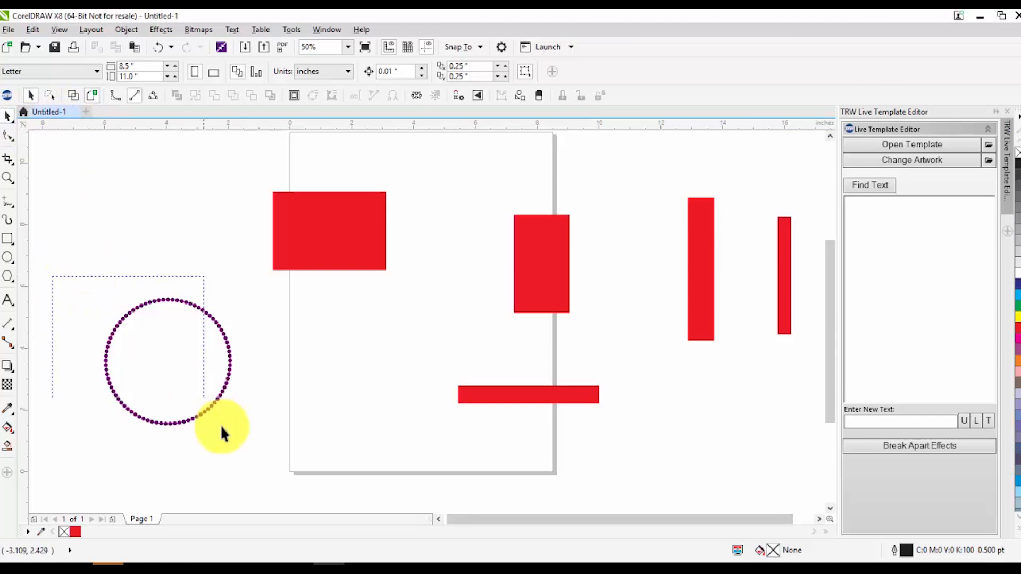
click(226, 377)
click(9, 95)
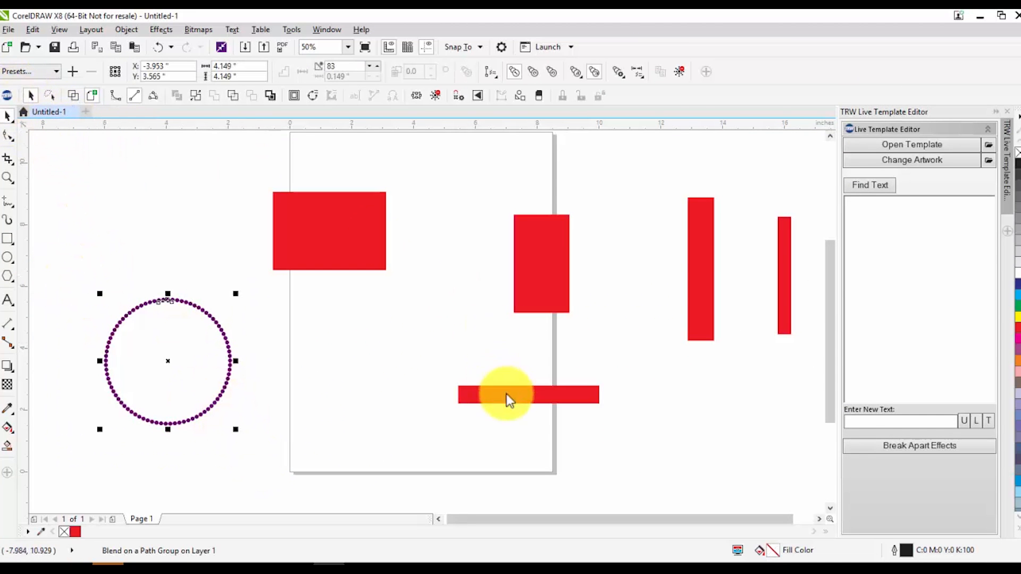
click(661, 430)
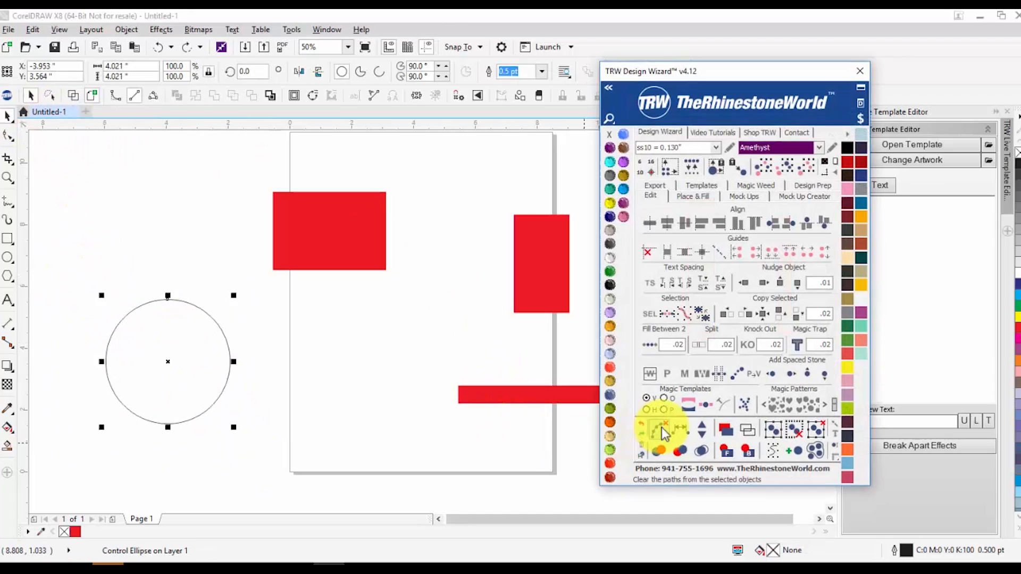
click(352, 373)
click(176, 347)
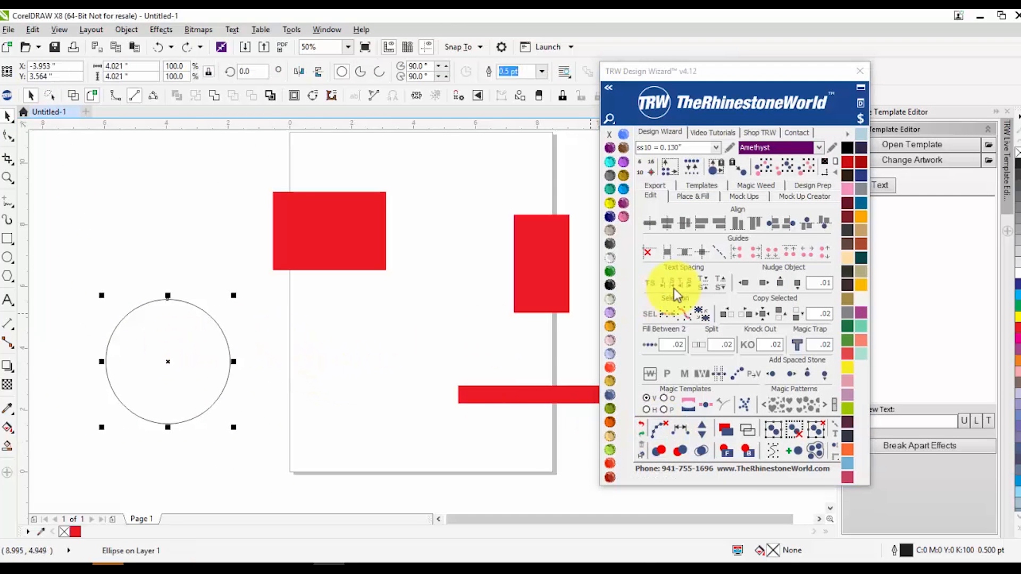
click(692, 195)
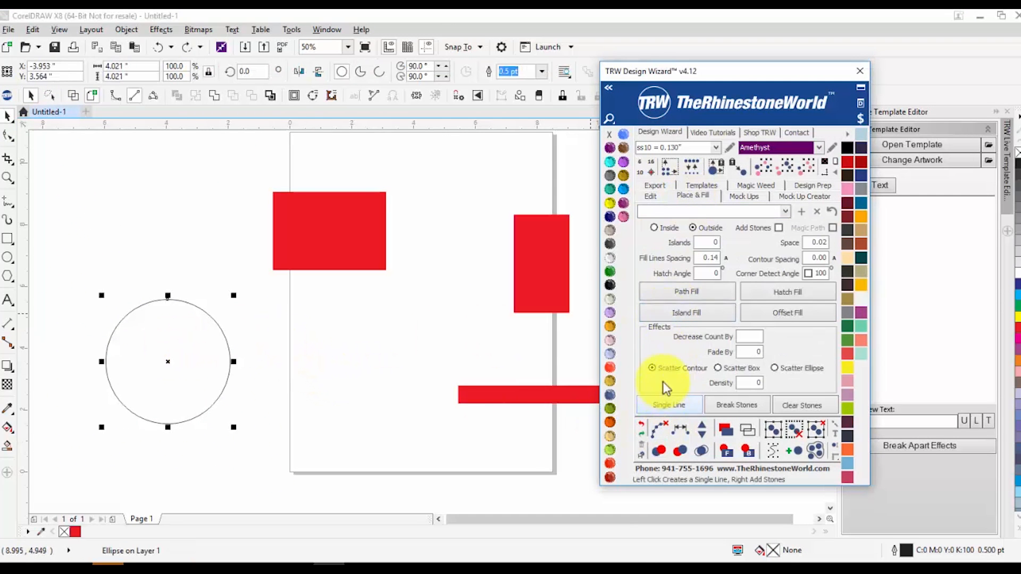
click(660, 316)
click(310, 362)
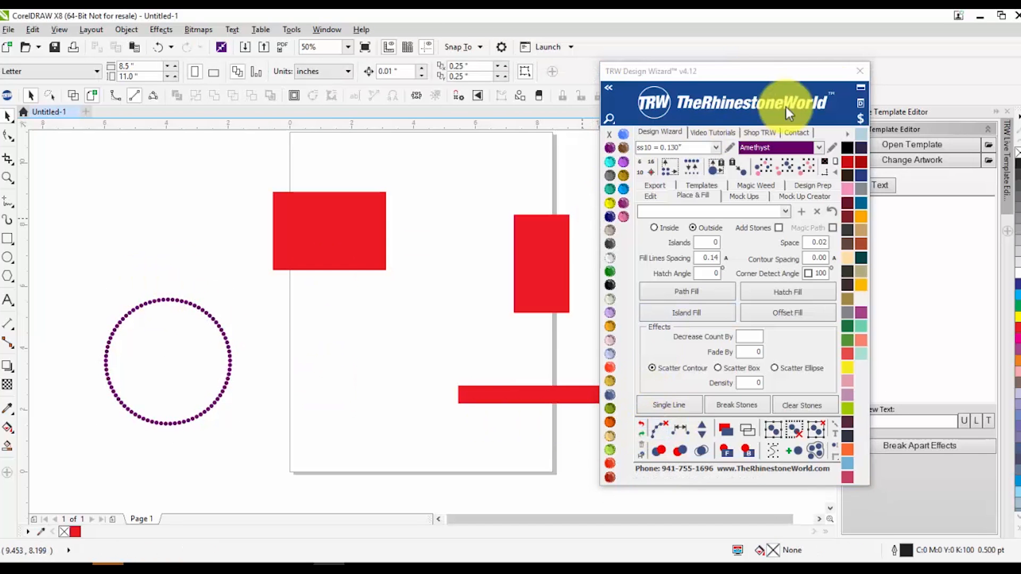
click(859, 71)
Select the rhinestones on the circle's left side and colour them green
scroll(89, 319, up, 1)
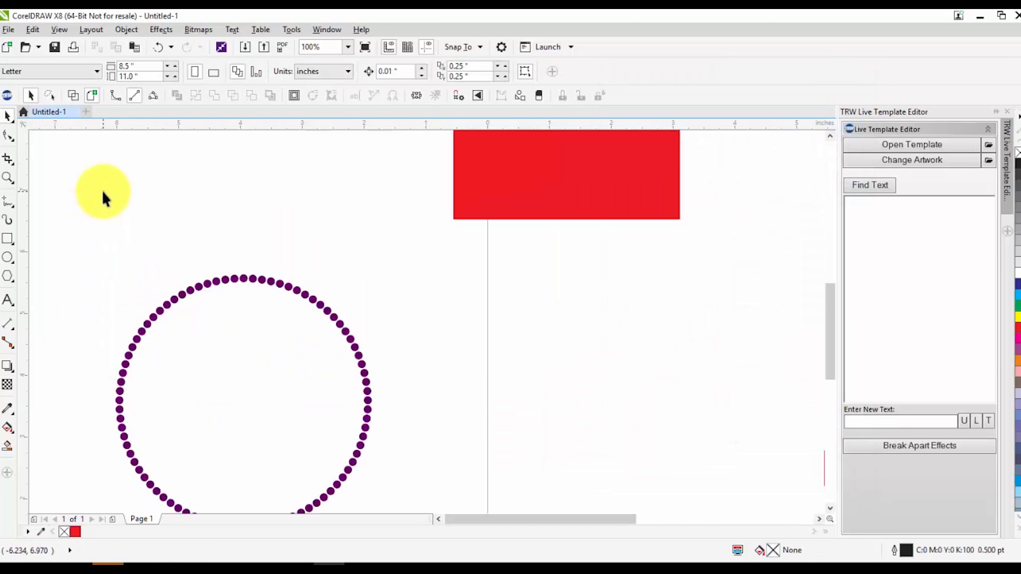
scroll(107, 197, down, 1)
click(10, 119)
click(55, 130)
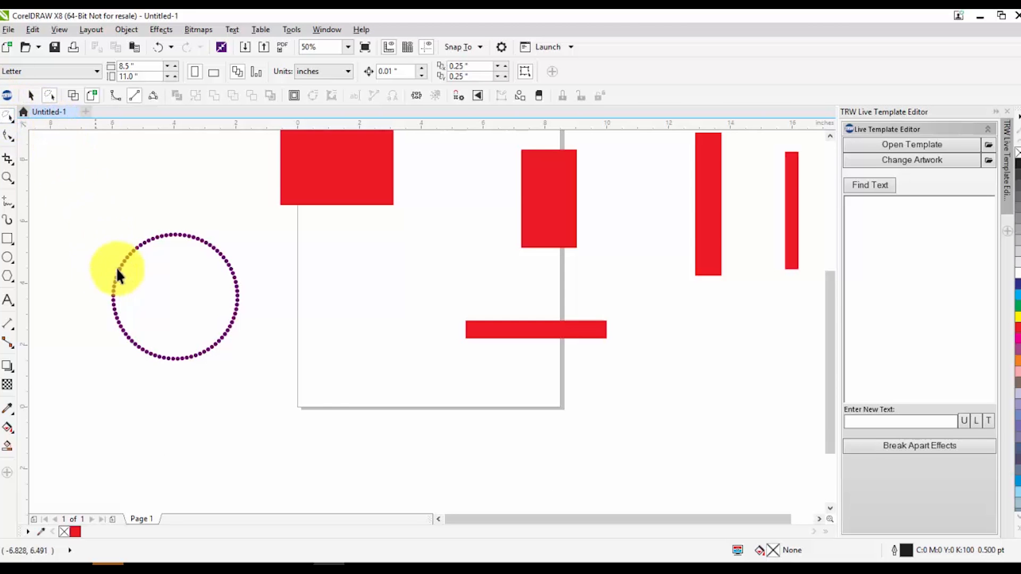
scroll(108, 250, up, 1)
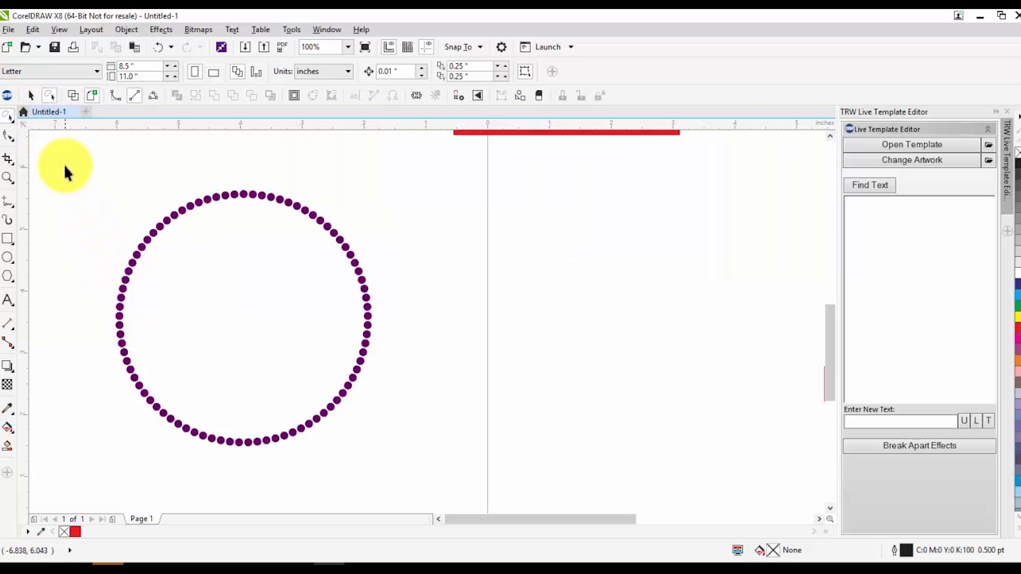
click(8, 119)
click(73, 117)
drag(85, 146, 218, 484)
click(1017, 306)
Select the rhinestones on the circle's right side and colour them red
drag(438, 183, 297, 490)
click(1017, 327)
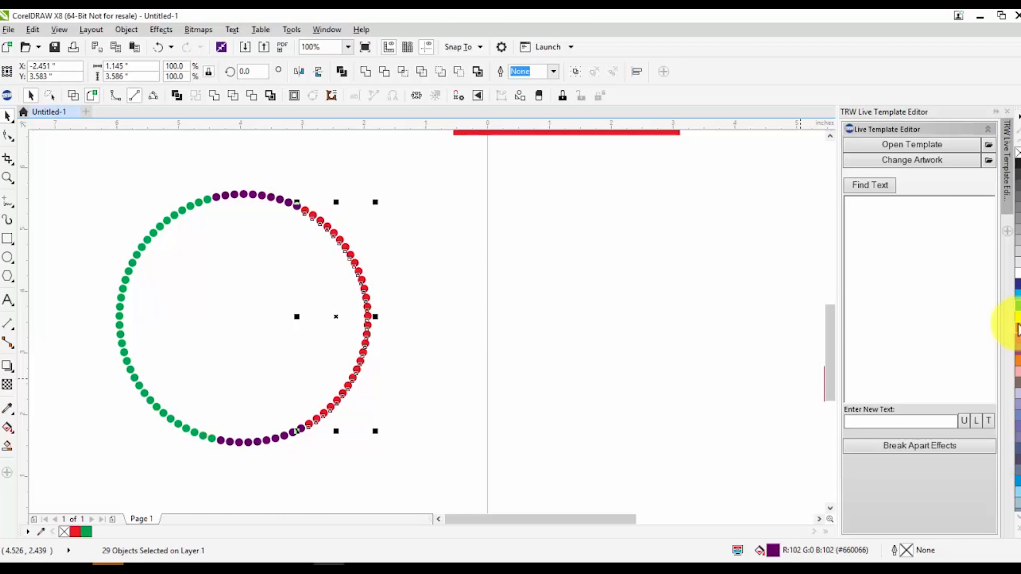
click(456, 320)
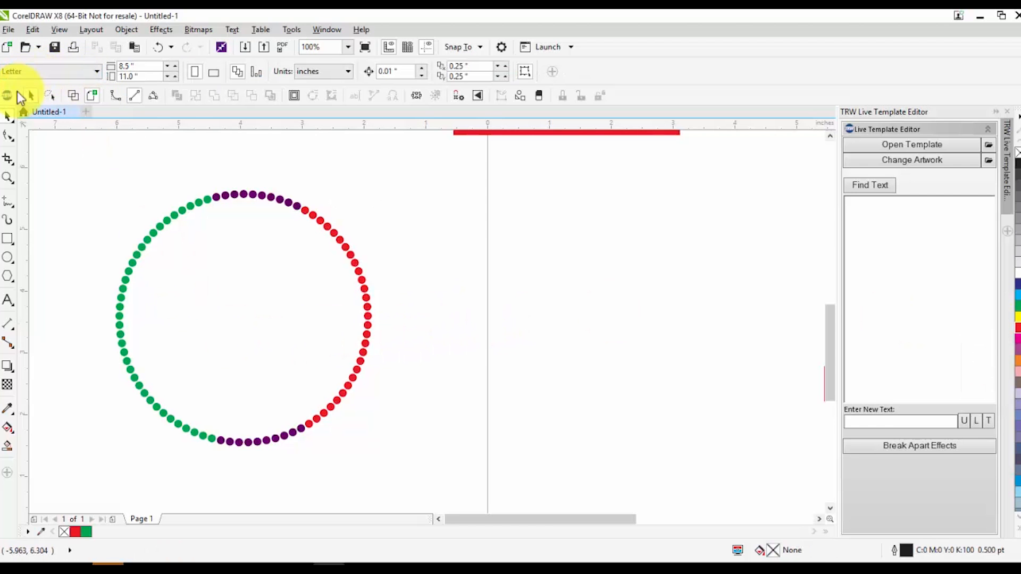
Lasso the green rhinestones with the Freehand Pick tool and drag them off the circle to the left
click(4, 118)
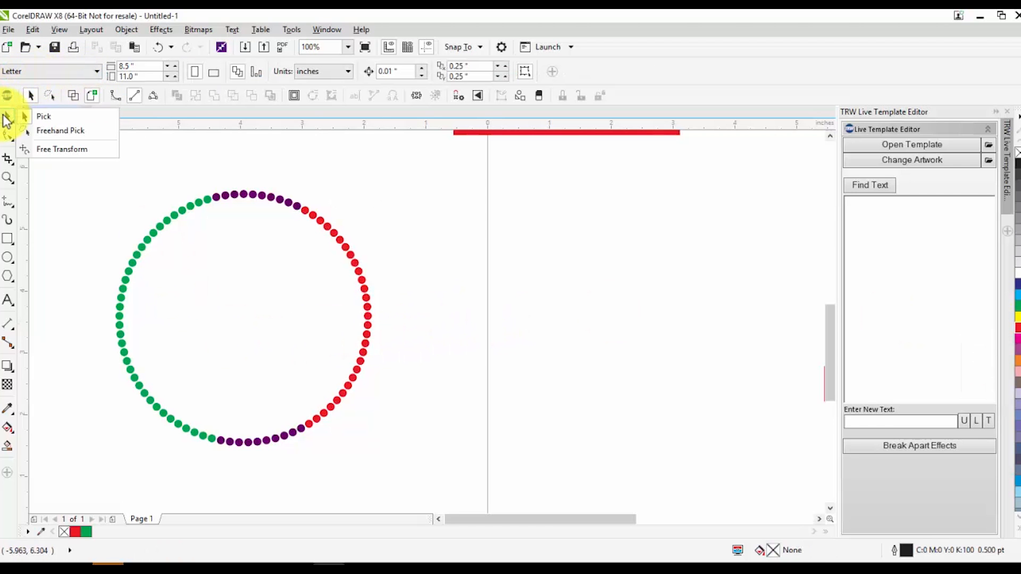
click(58, 133)
scroll(133, 189, up, 1)
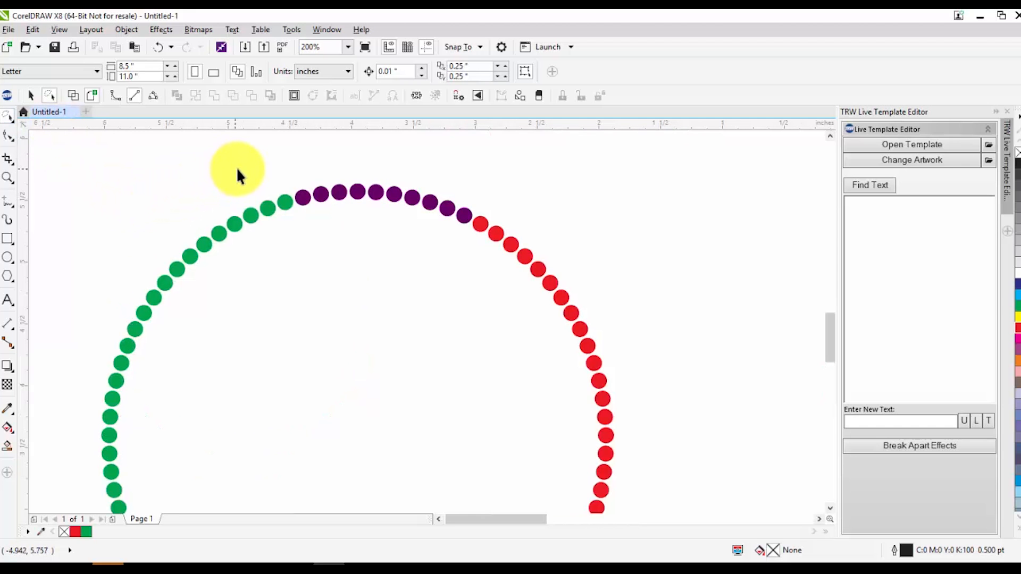
mouse_move(290, 190)
mouse_down()
mouse_move(303, 227)
mouse_move(279, 248)
mouse_up()
mouse_move(211, 317)
mouse_down()
mouse_move(173, 407)
mouse_move(204, 503)
mouse_move(237, 492)
mouse_move(254, 517)
mouse_move(262, 439)
mouse_move(271, 446)
mouse_move(273, 542)
mouse_move(267, 433)
mouse_move(298, 443)
mouse_move(315, 515)
mouse_move(308, 473)
mouse_move(291, 499)
mouse_move(250, 502)
mouse_move(133, 457)
mouse_move(75, 384)
mouse_move(17, 259)
mouse_move(12, 216)
mouse_move(70, 158)
mouse_move(77, 105)
mouse_move(100, 183)
mouse_up()
mouse_move(181, 159)
mouse_down()
mouse_move(199, 104)
mouse_move(244, 127)
mouse_move(273, 155)
mouse_up()
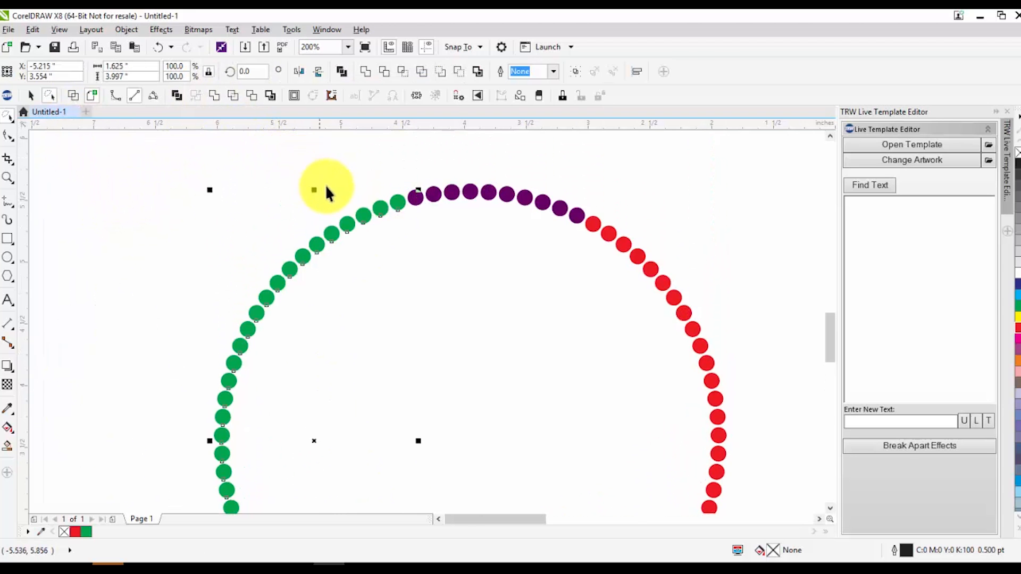
scroll(321, 180, down, 2)
drag(315, 313, 179, 315)
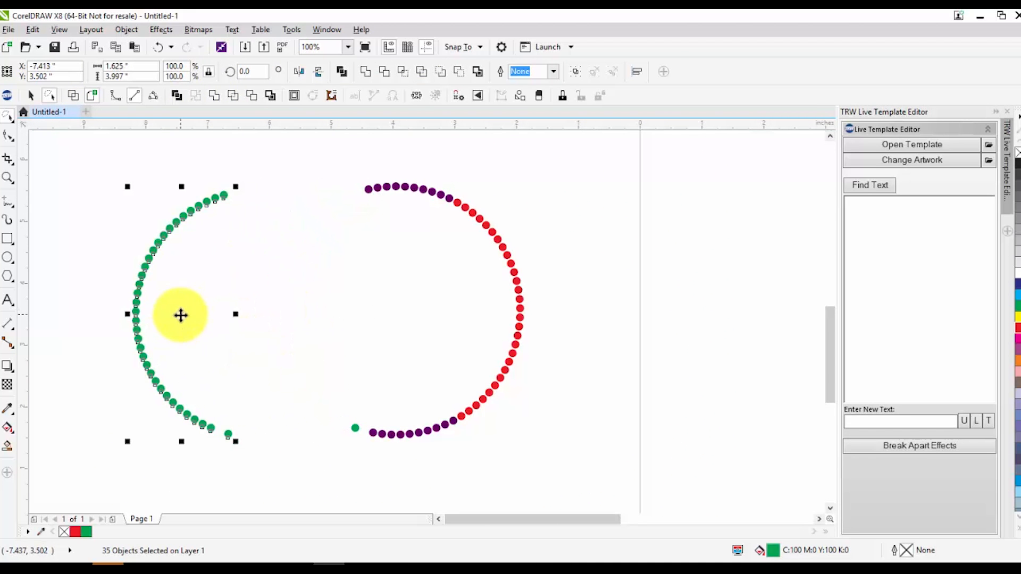
Undo the move of the green rhinestones
click(442, 275)
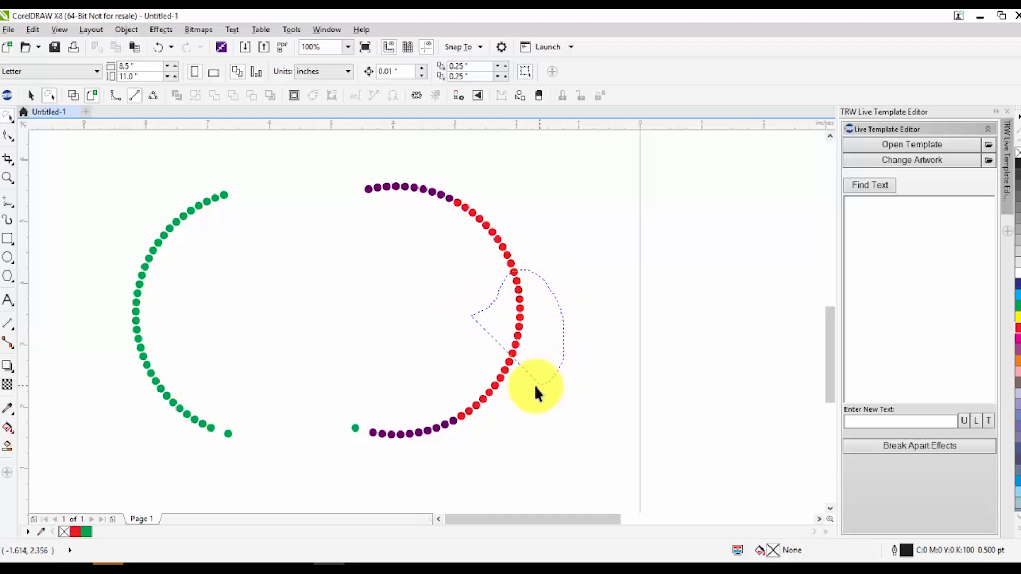
mouse_move(506, 379)
mouse_down()
mouse_move(460, 363)
mouse_move(447, 337)
mouse_up()
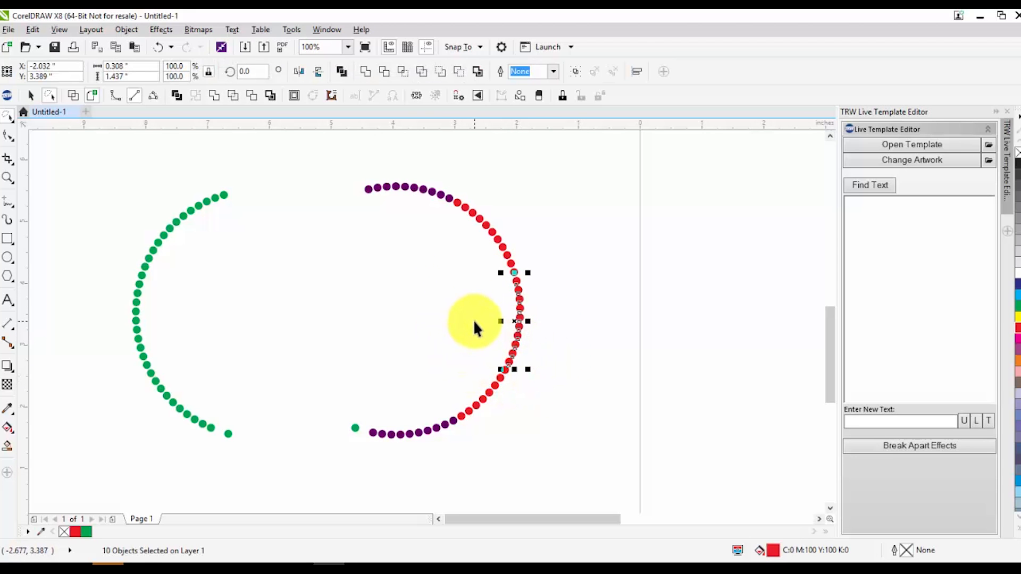
click(13, 119)
click(37, 114)
click(497, 286)
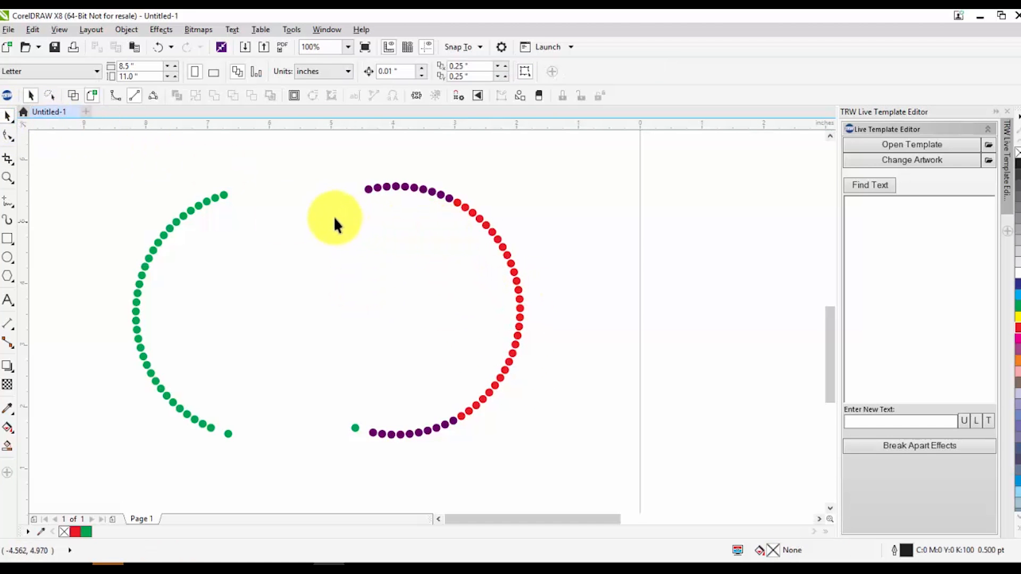
key(ctrl+z)
drag(207, 149, 238, 287)
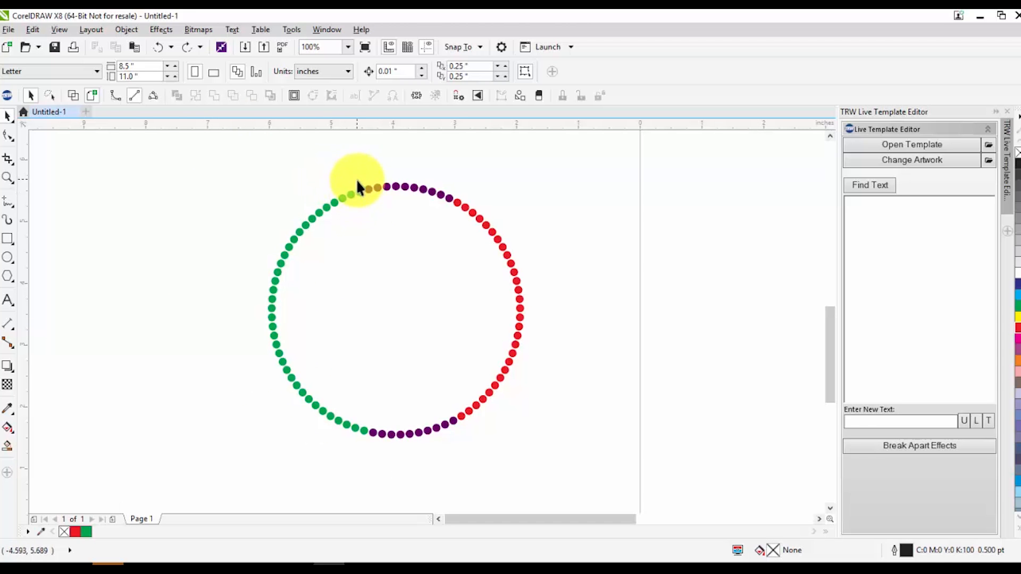
drag(227, 170, 201, 312)
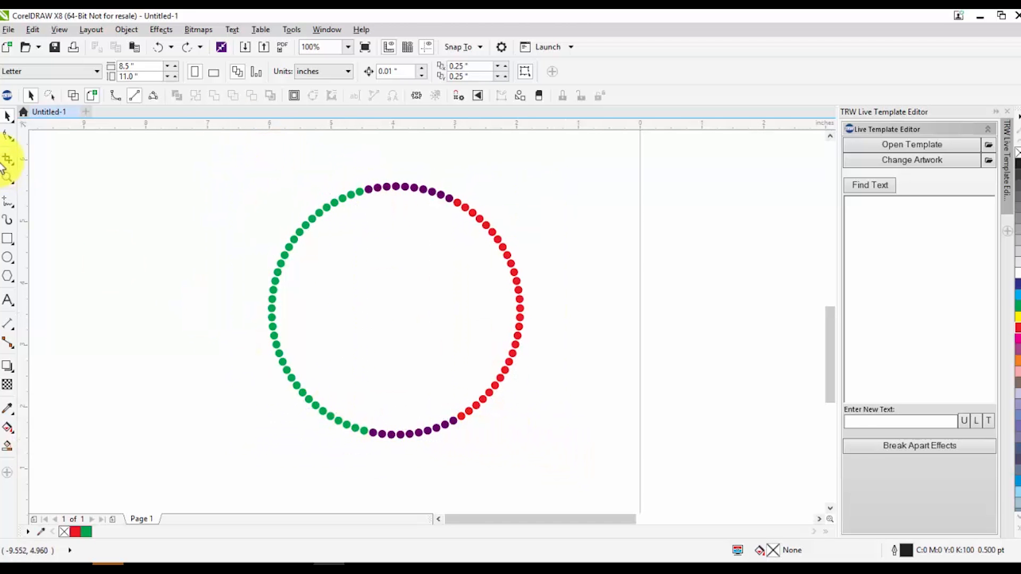
Lasso the green and red rhinestones with the Freehand Pick tool, move them aside and delete them
click(9, 121)
click(56, 132)
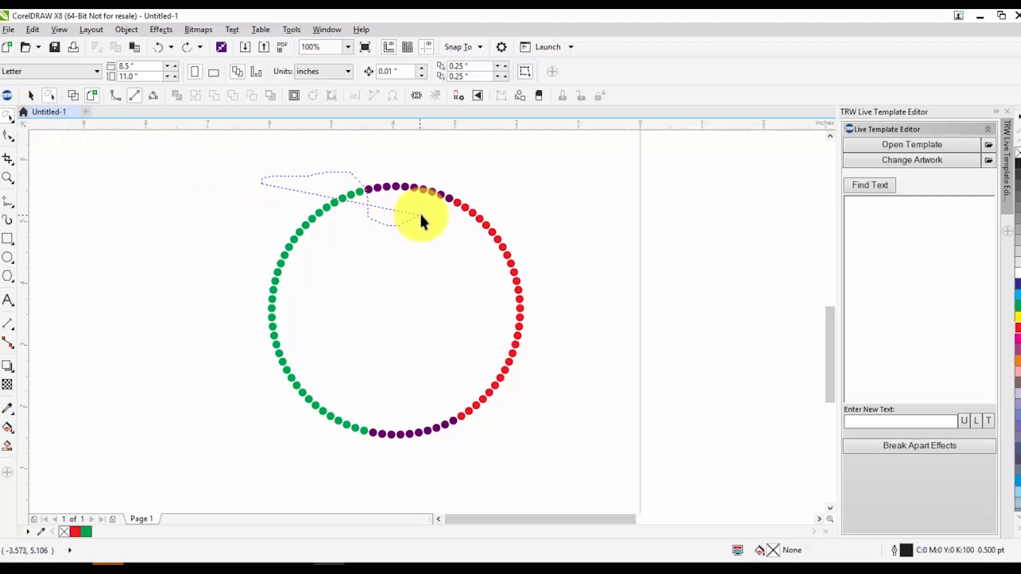
drag(440, 210, 453, 199)
mouse_move(543, 248)
mouse_down()
mouse_move(575, 330)
mouse_move(554, 410)
mouse_up()
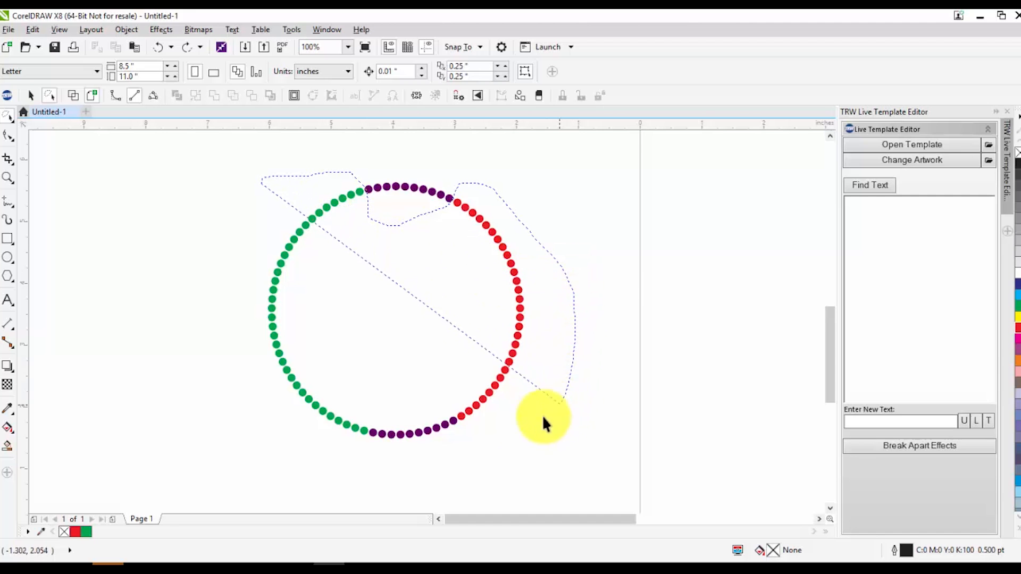
drag(475, 432, 445, 401)
mouse_move(381, 413)
mouse_down()
mouse_move(369, 421)
mouse_move(371, 442)
mouse_move(208, 372)
mouse_move(178, 290)
mouse_up()
drag(512, 276, 792, 273)
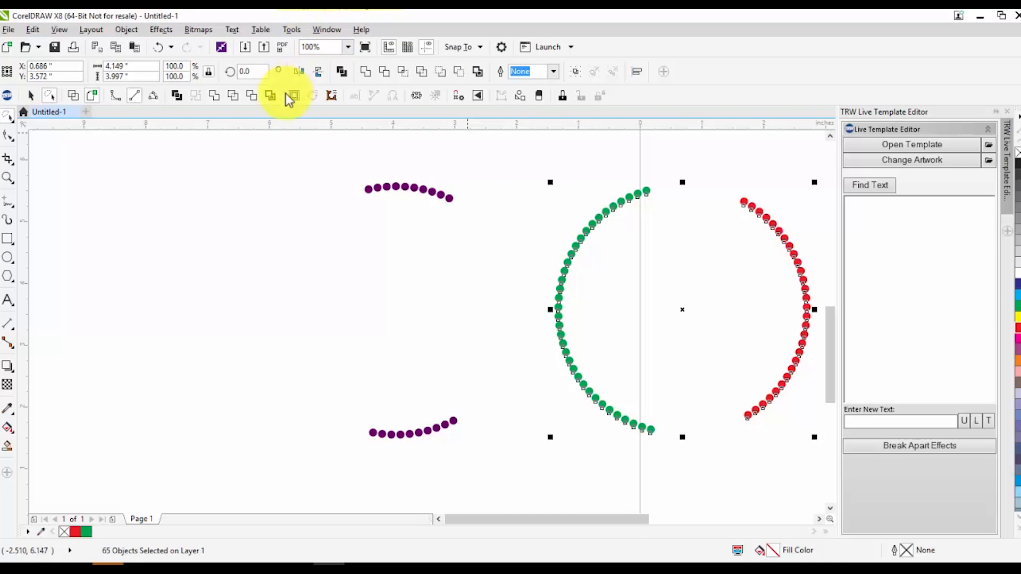
key(Delete)
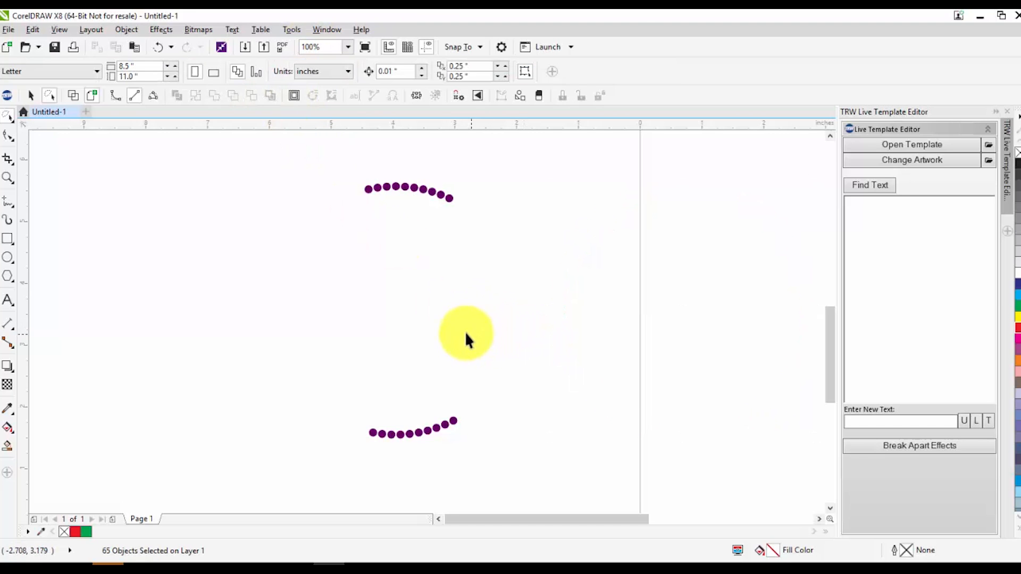
Select the remaining purple rhinestones and delete them
mouse_move(287, 169)
mouse_down()
mouse_move(515, 359)
mouse_move(555, 487)
mouse_up()
click(8, 113)
click(55, 117)
drag(199, 162, 609, 485)
key(Delete)
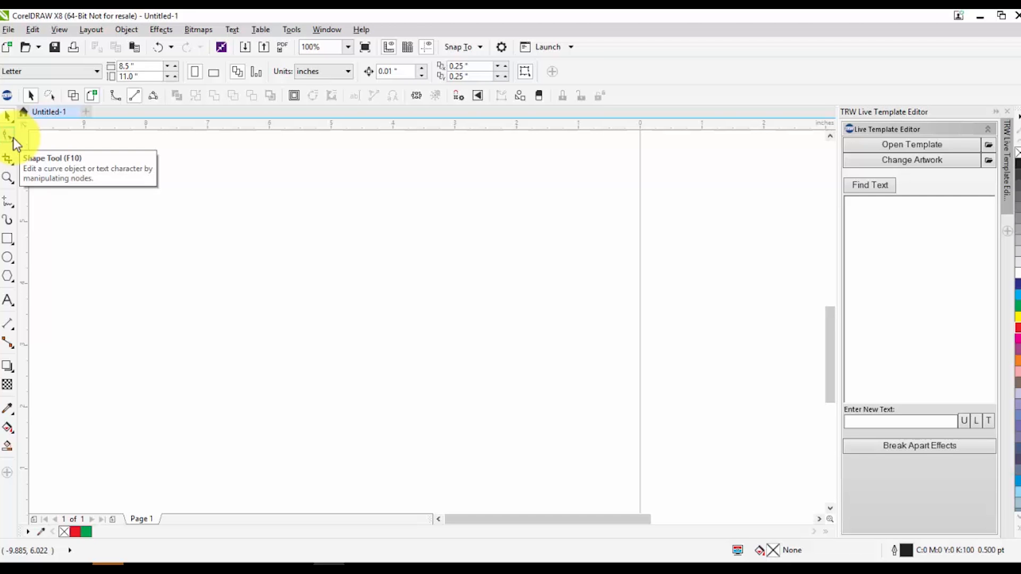
Draw a rectangle about 3.4 by 1.9 inches
click(8, 239)
drag(150, 238, 361, 356)
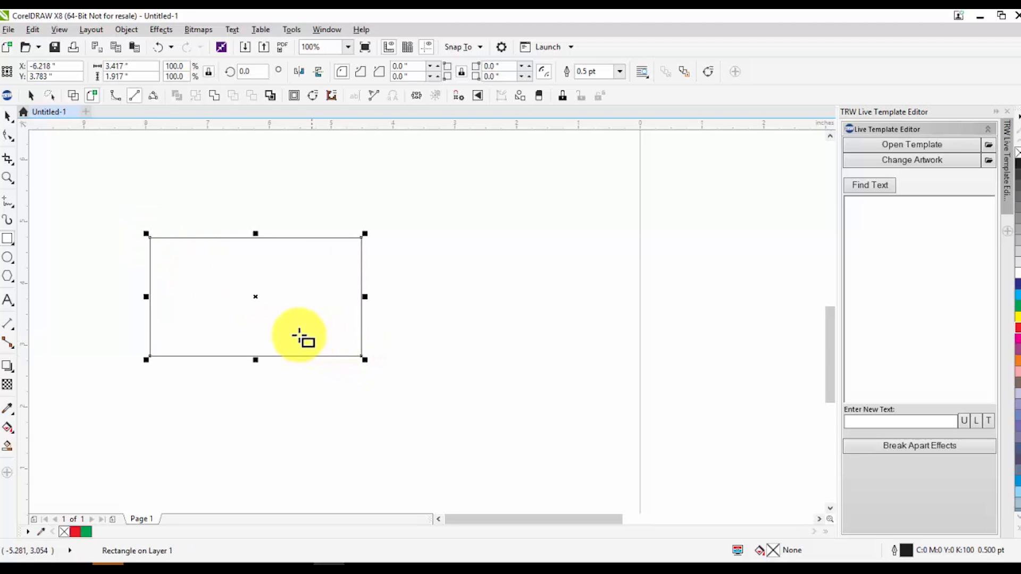
scroll(153, 265, up, 2)
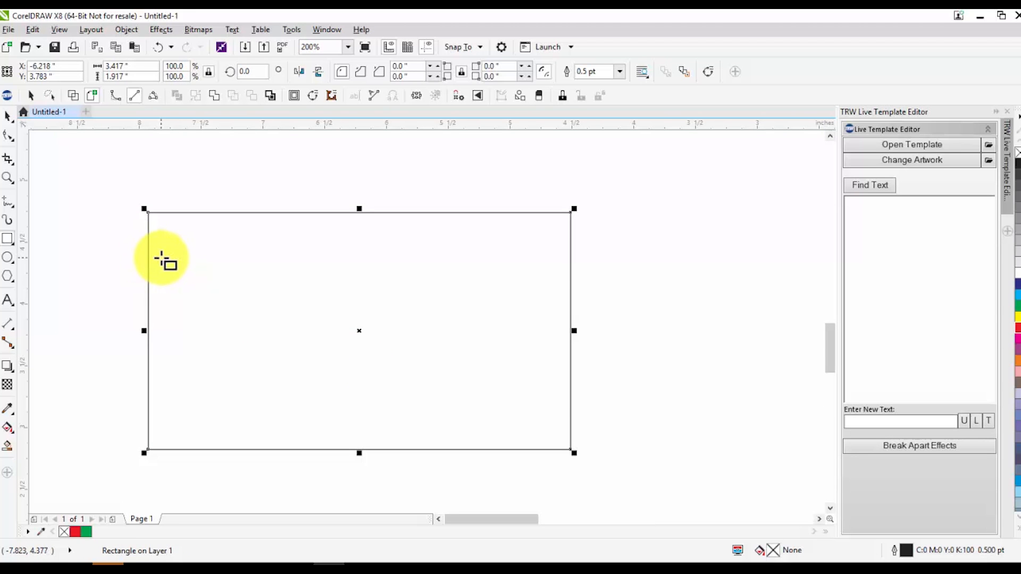
scroll(135, 217, up, 4)
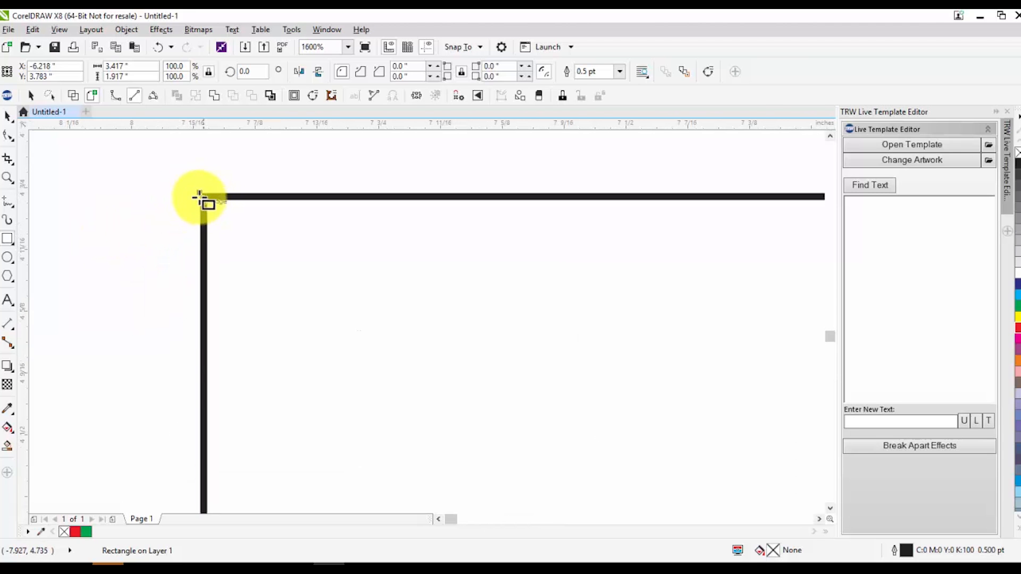
scroll(194, 218, down, 2)
scroll(194, 223, down, 1)
scroll(620, 221, up, 2)
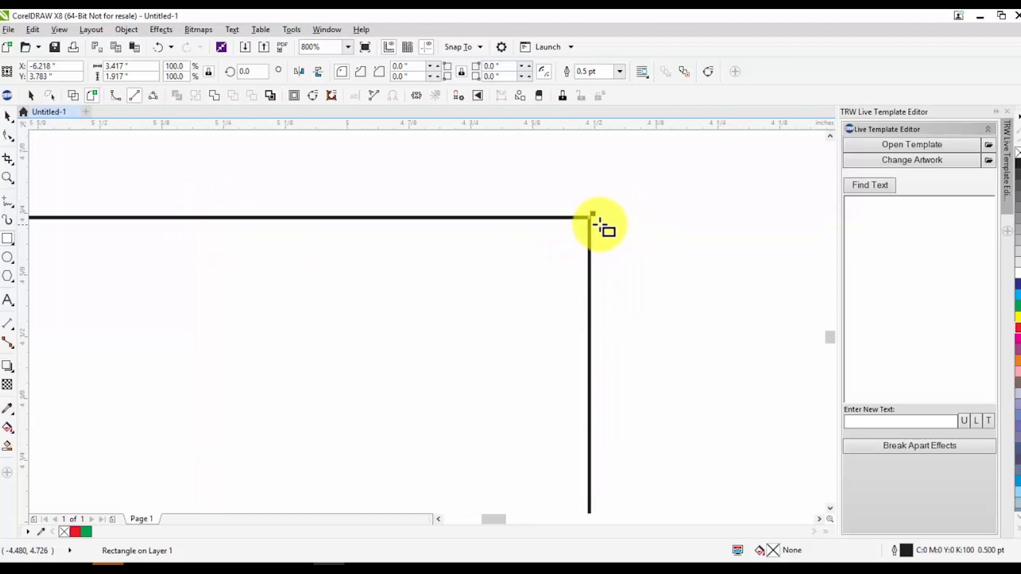
scroll(596, 224, down, 1)
scroll(549, 247, down, 1)
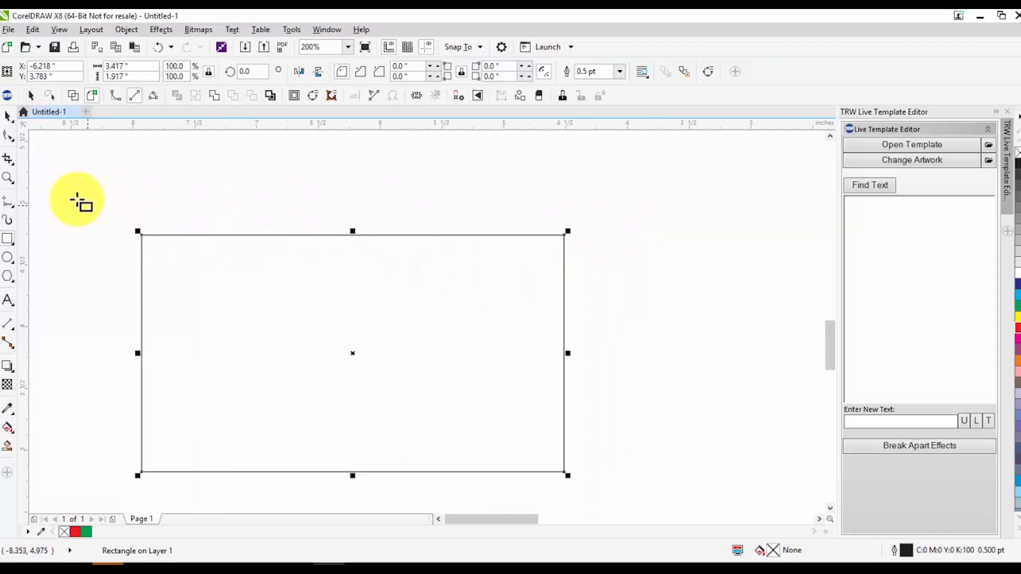
Undo the rectangle with the Shape tool active
click(7, 136)
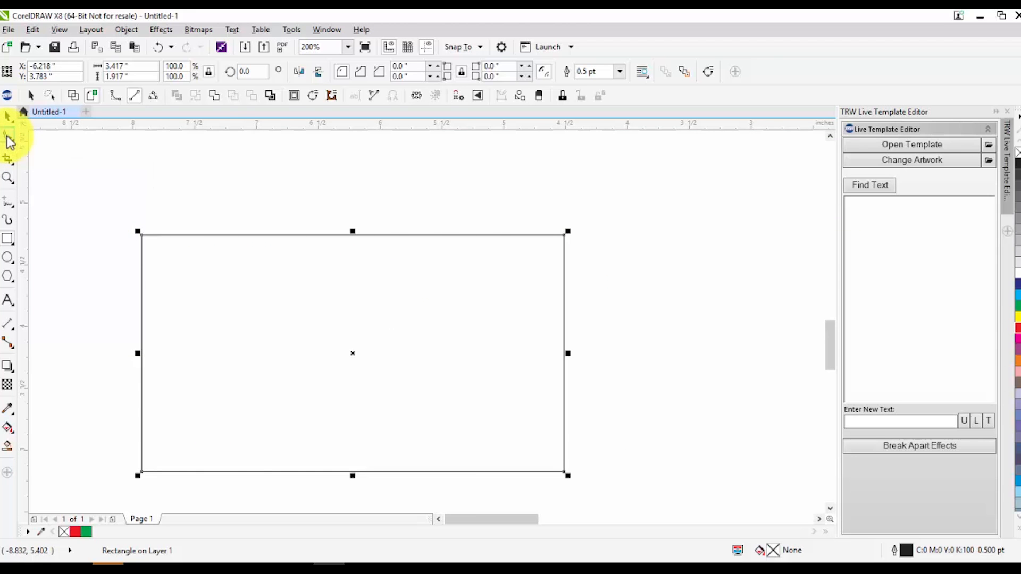
click(141, 236)
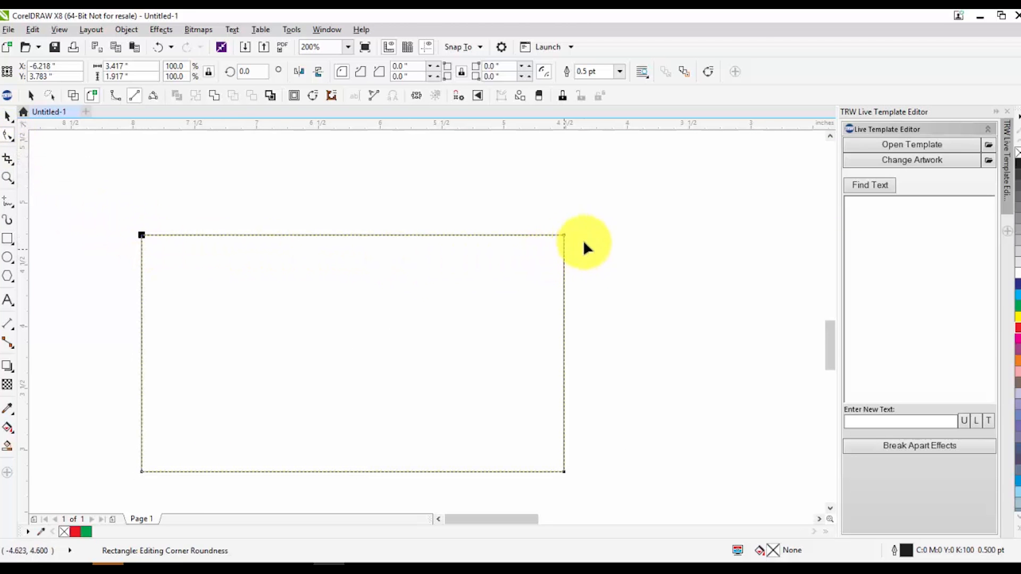
key(ctrl+z)
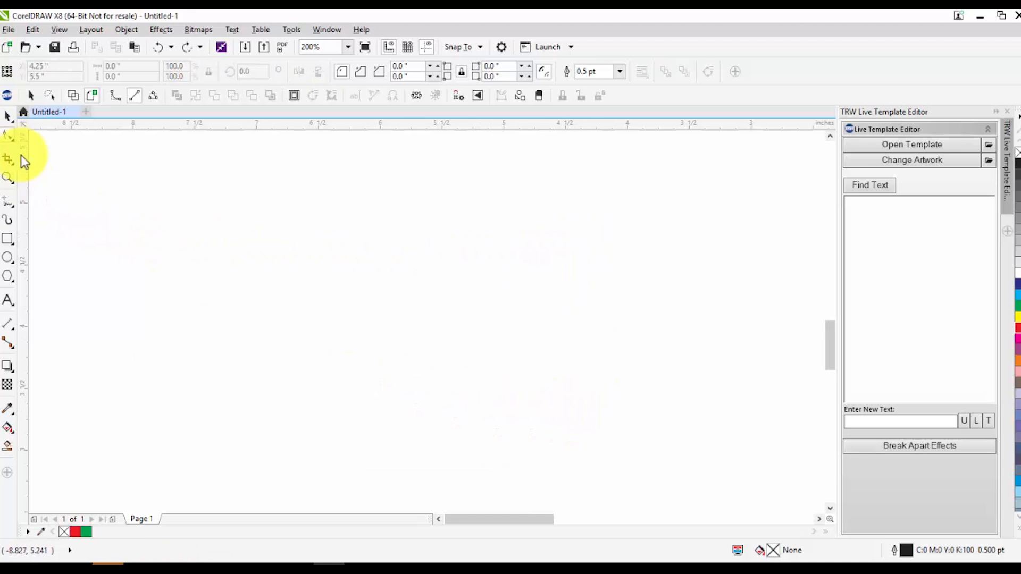
Draw a rectangle about 2.3 by 1.3 inches and round its corners to about 0.187 inches with the Shape tool
click(8, 241)
drag(123, 216, 406, 380)
click(13, 137)
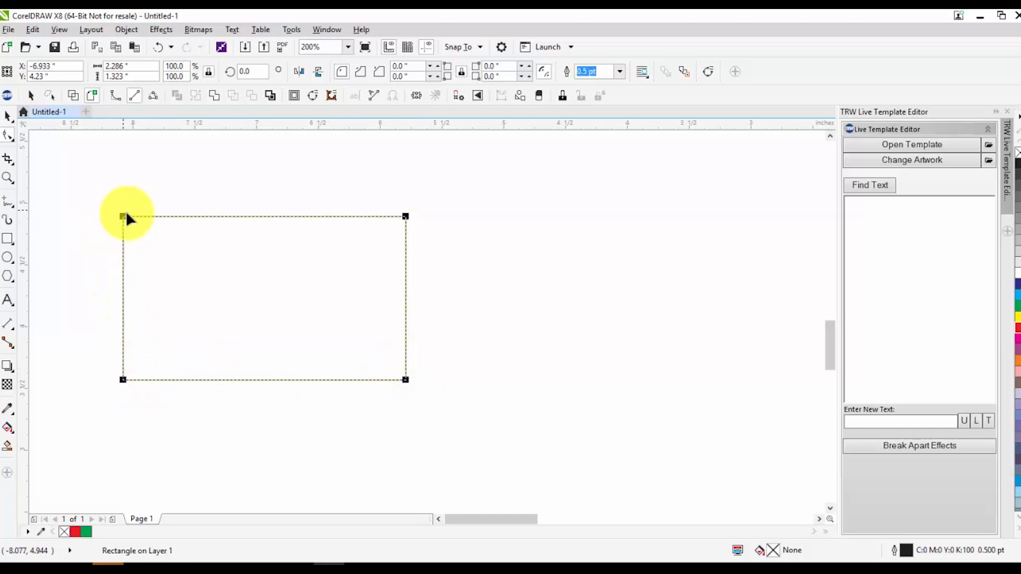
drag(123, 216, 144, 215)
mouse_move(145, 215)
mouse_down()
mouse_move(172, 221)
mouse_move(146, 218)
mouse_up()
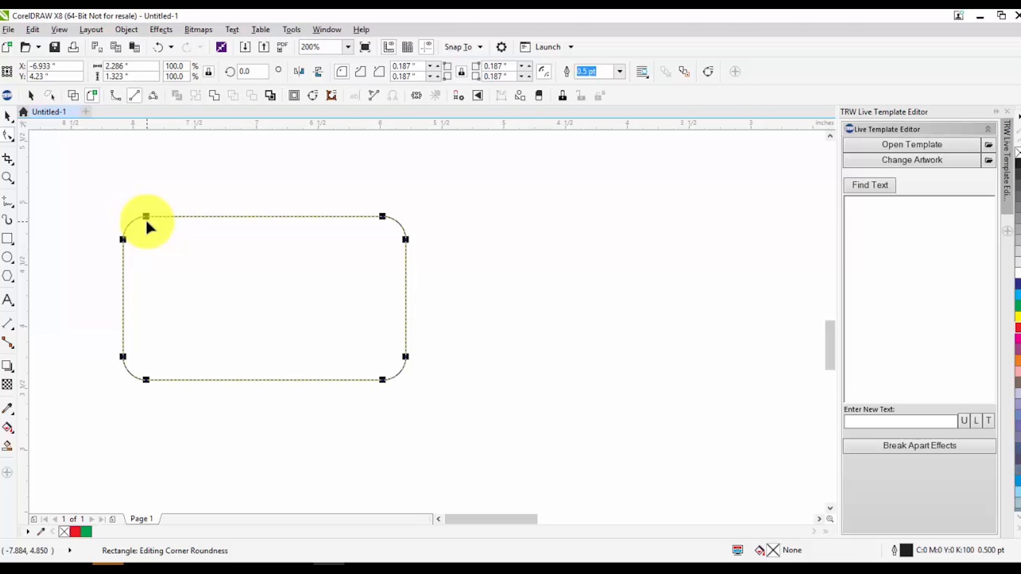
key(XF86AudioLowerVolume)
key(XF86AudioLowerVolume)
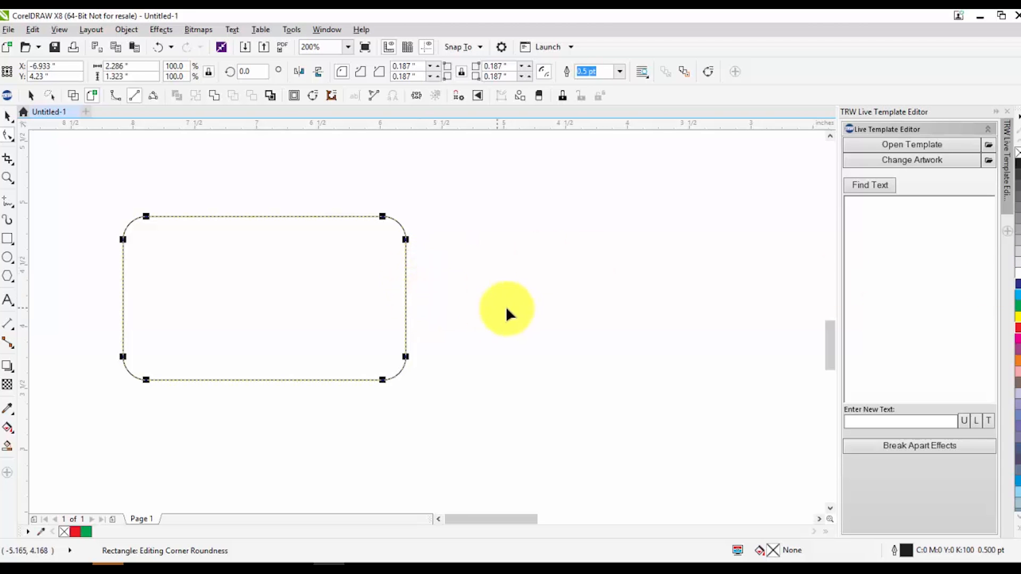
Select the rounded rectangle, move it aside and delete it
click(9, 116)
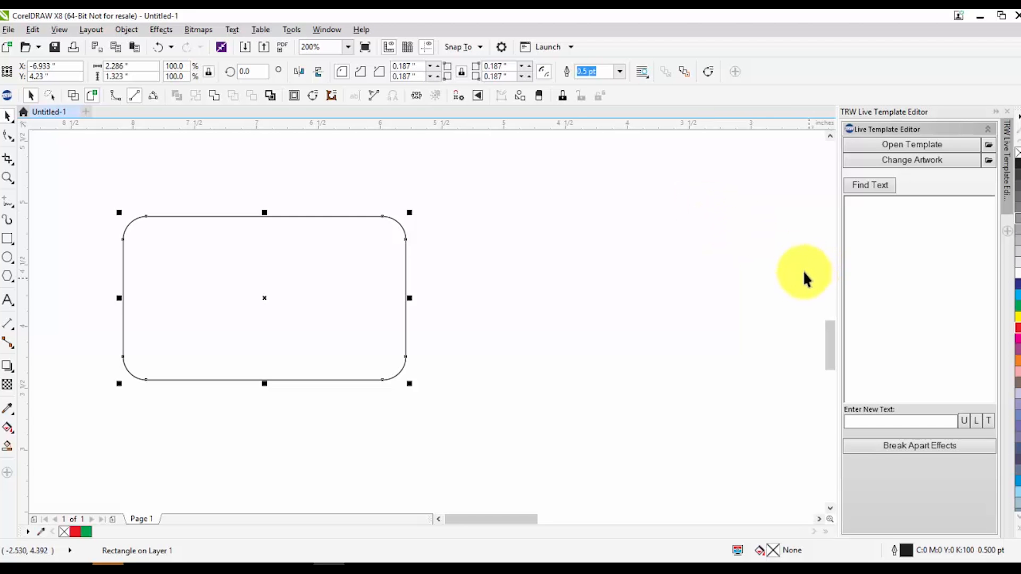
click(172, 158)
drag(139, 249, 358, 261)
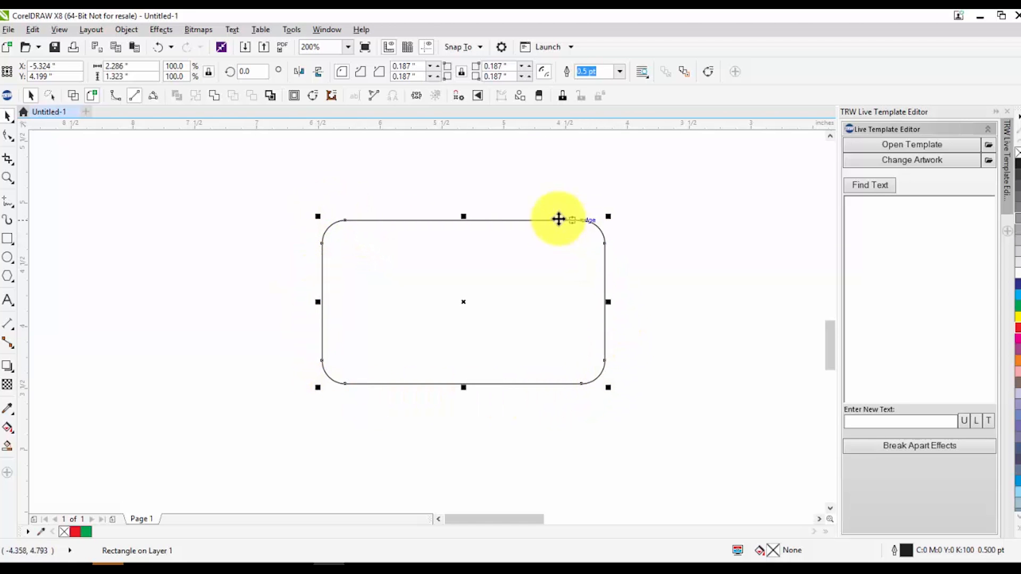
key(Delete)
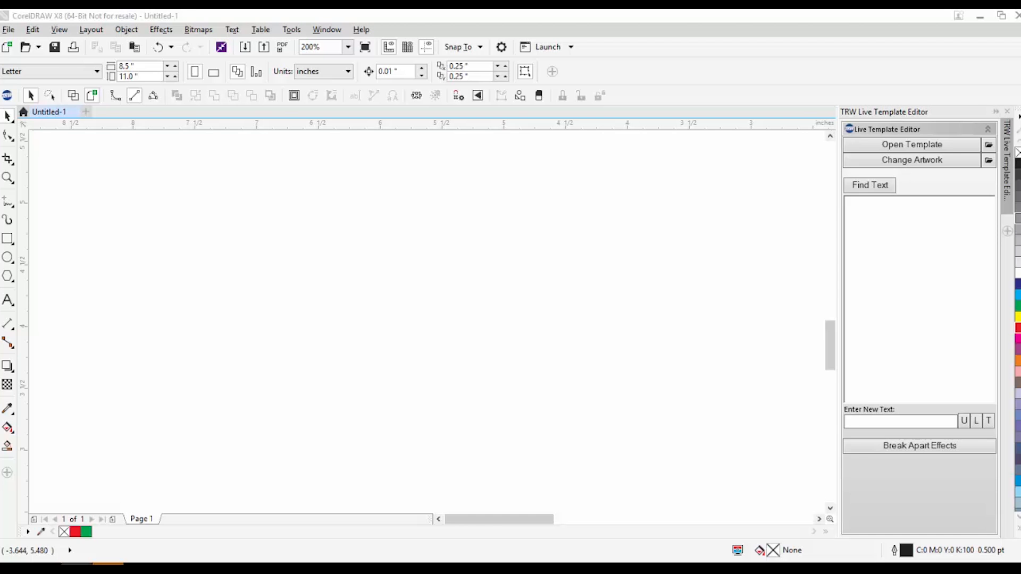
Paste the Apple logo bitmap onto the canvas and move it left of the page
right_click(355, 300)
click(398, 376)
scroll(413, 367, down, 4)
drag(505, 322, 328, 325)
scroll(328, 326, up, 1)
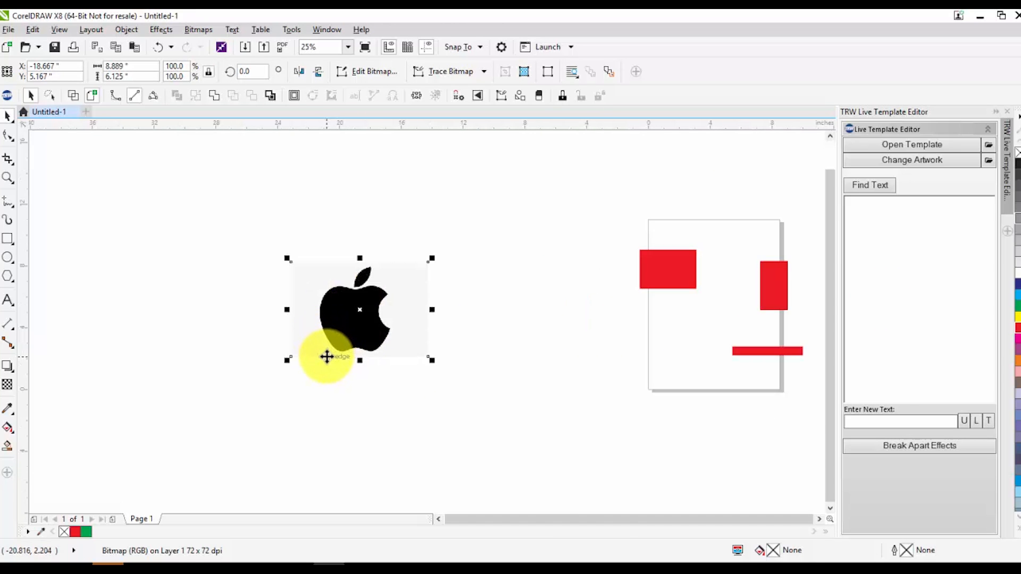
scroll(342, 337, up, 1)
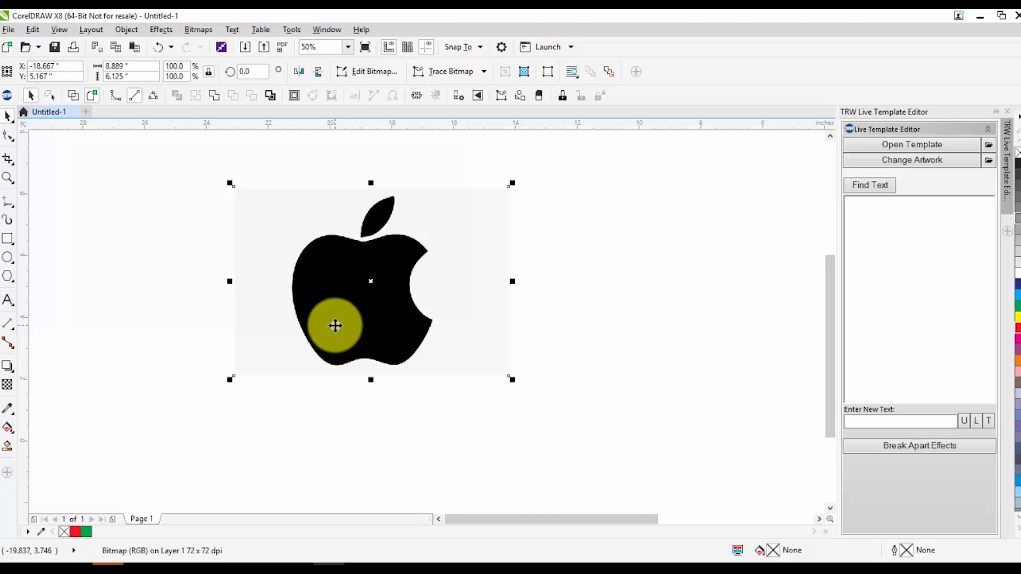
scroll(292, 285, down, 1)
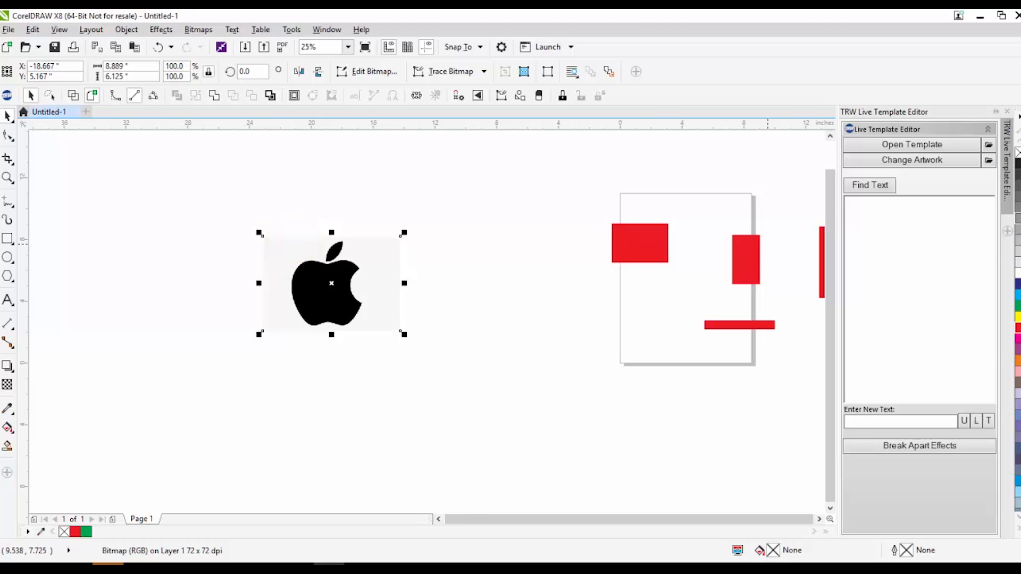
scroll(335, 294, up, 1)
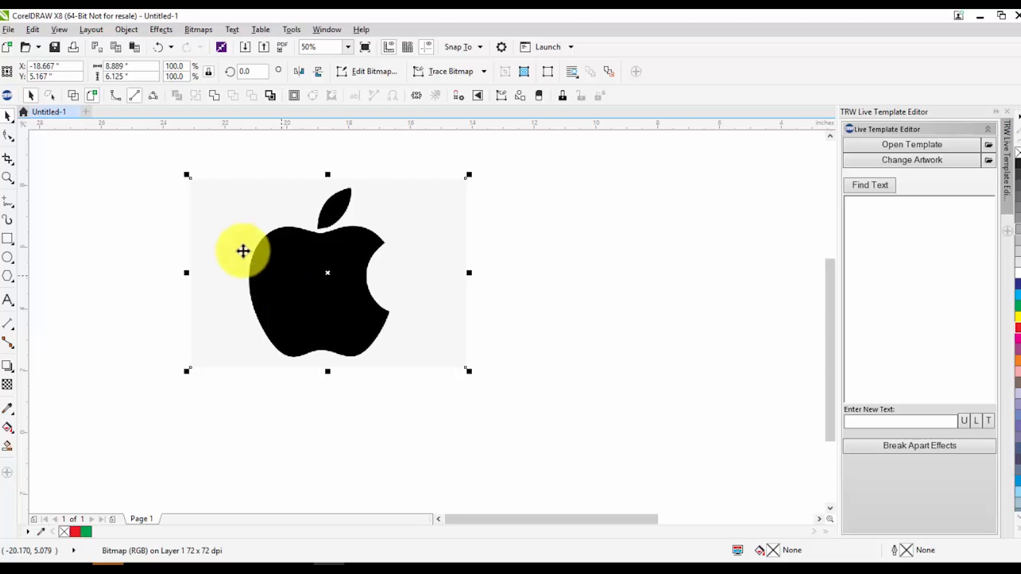
Set the Apple bitmap's width to 8 inches
drag(139, 67, 80, 49)
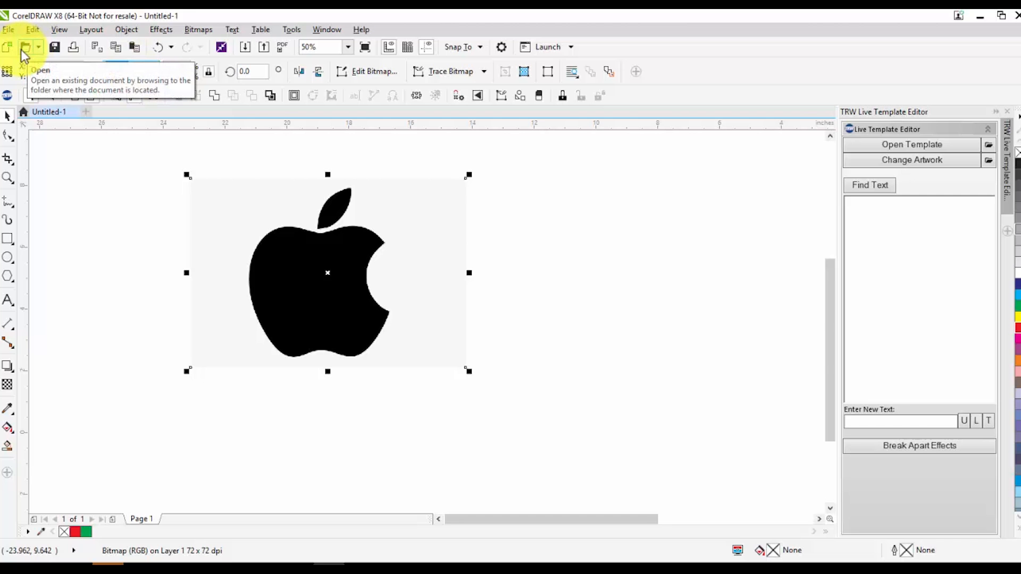
text(8)
key(Return)
click(223, 418)
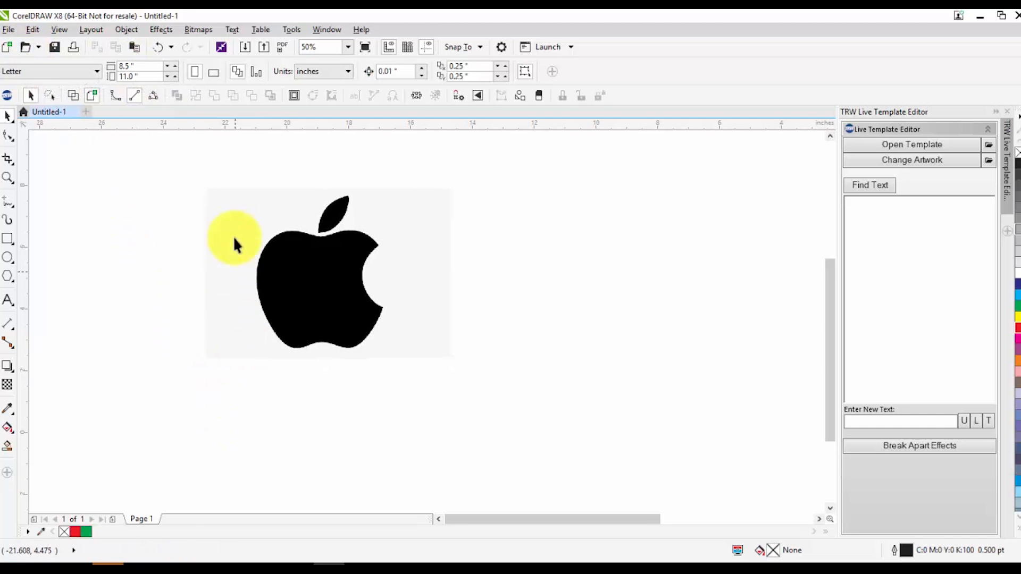
click(257, 258)
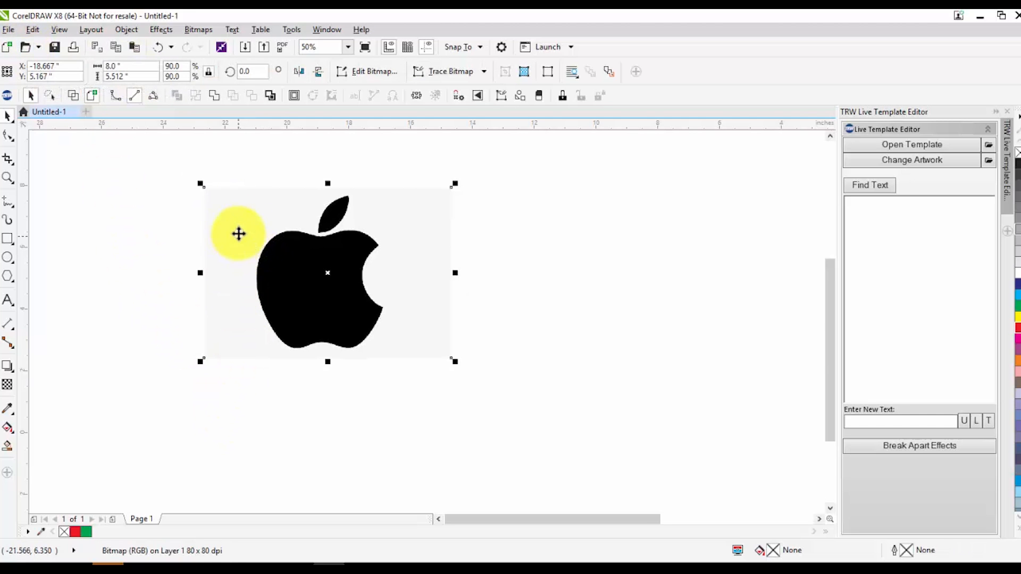
click(72, 96)
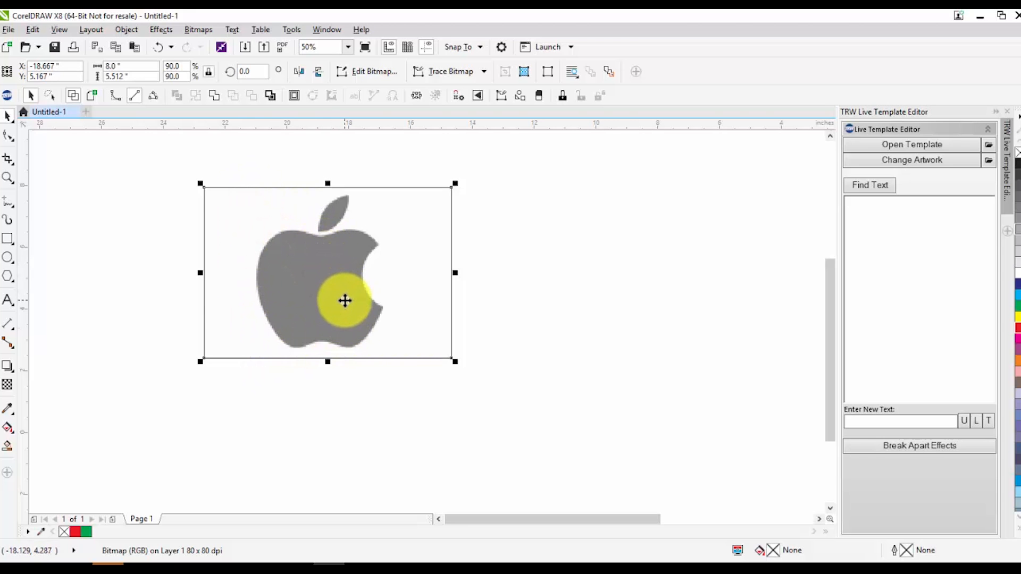
click(89, 98)
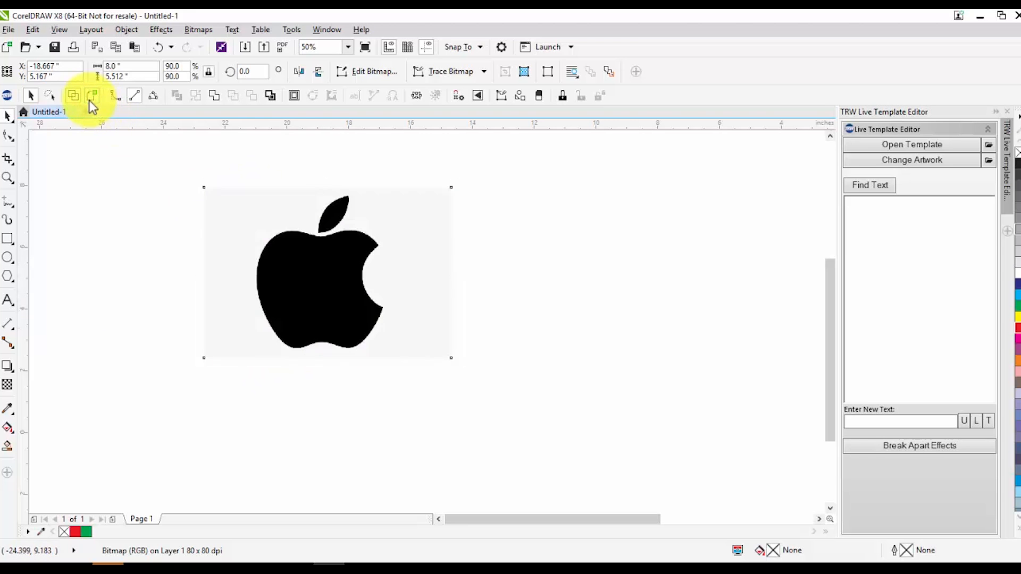
click(8, 159)
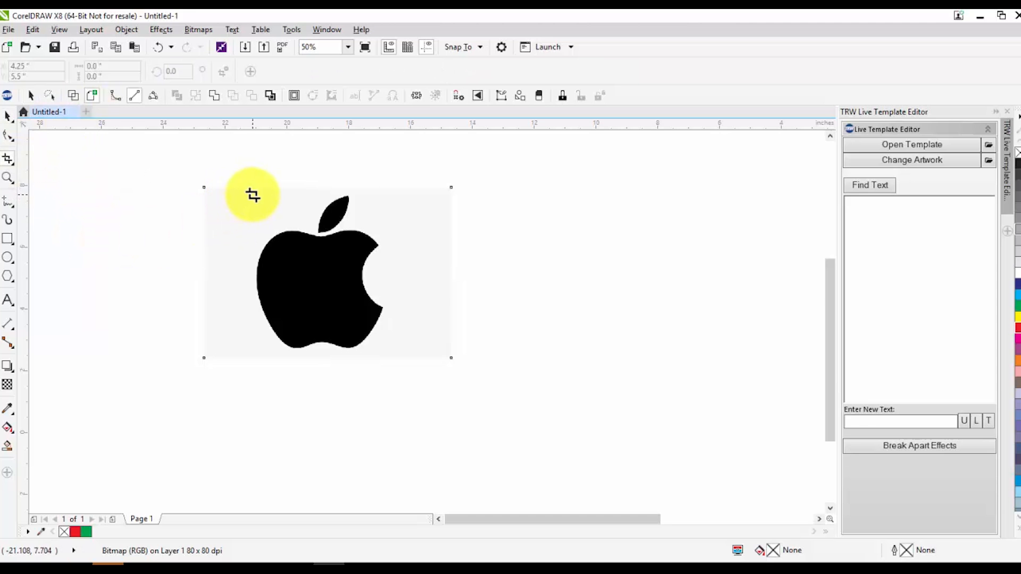
scroll(330, 287, down, 3)
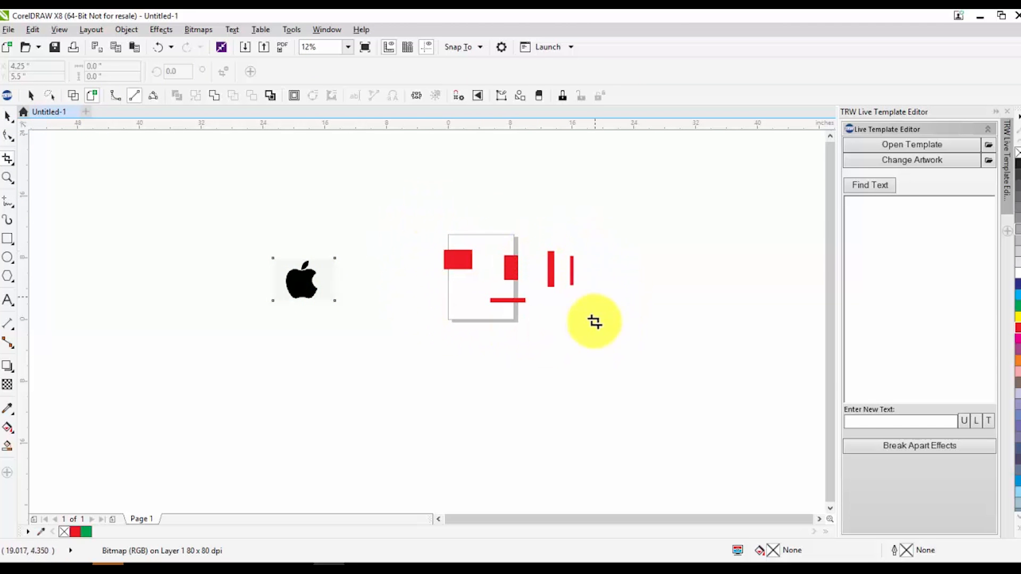
scroll(286, 276, up, 2)
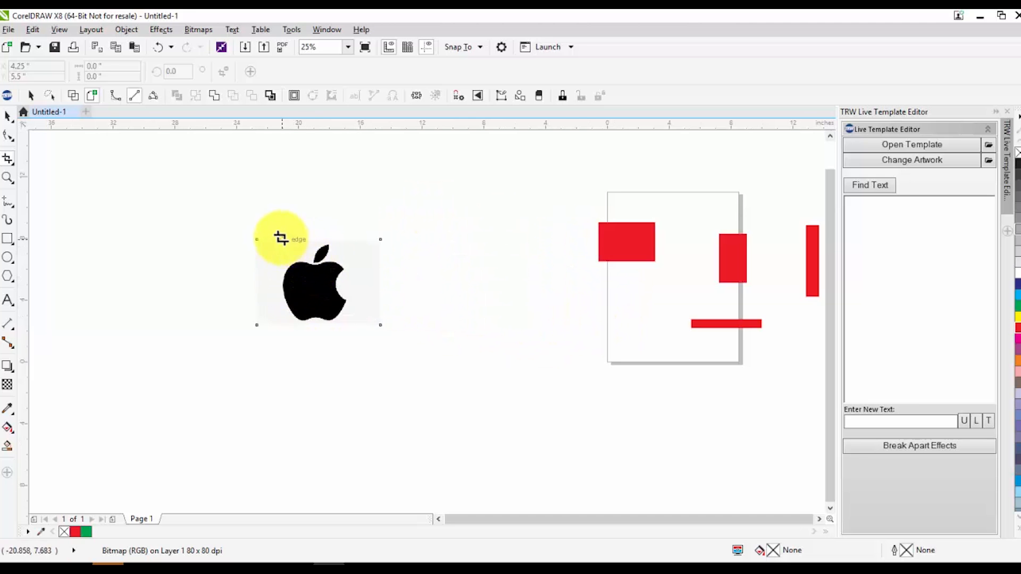
key(space)
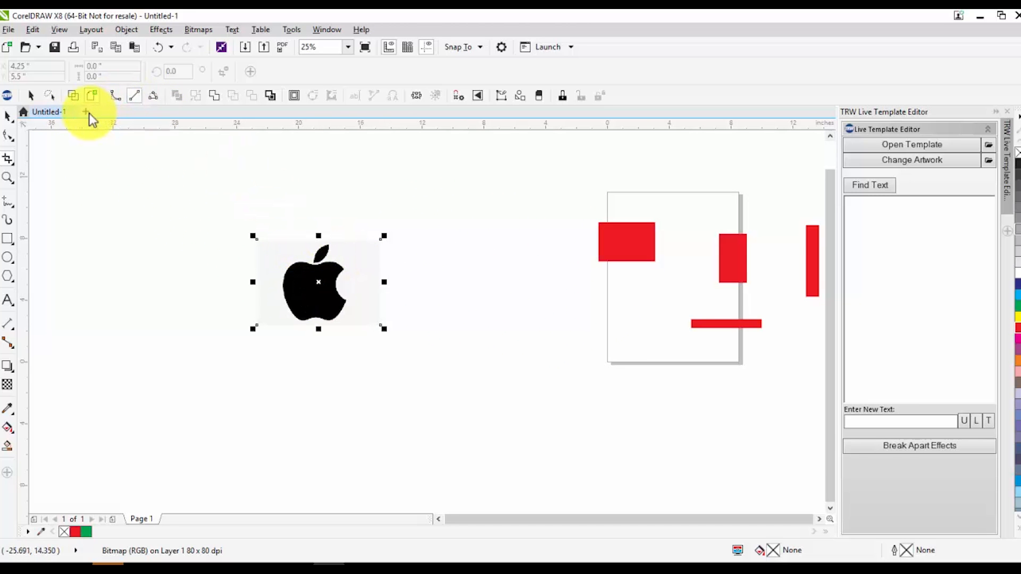
Create a new document and try to copy the Apple bitmap from Untitled-1 into it
click(88, 113)
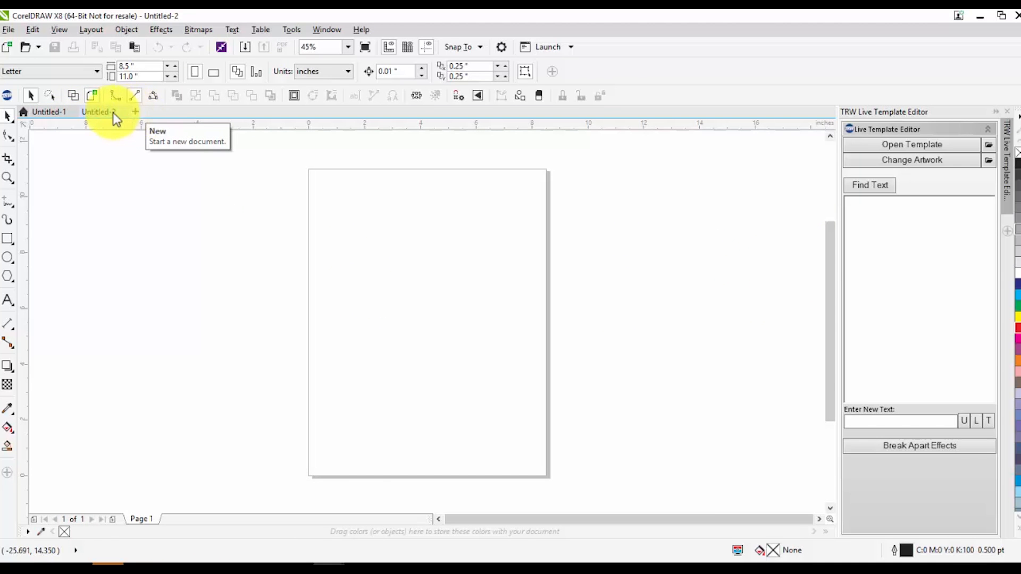
click(39, 113)
right_click(314, 296)
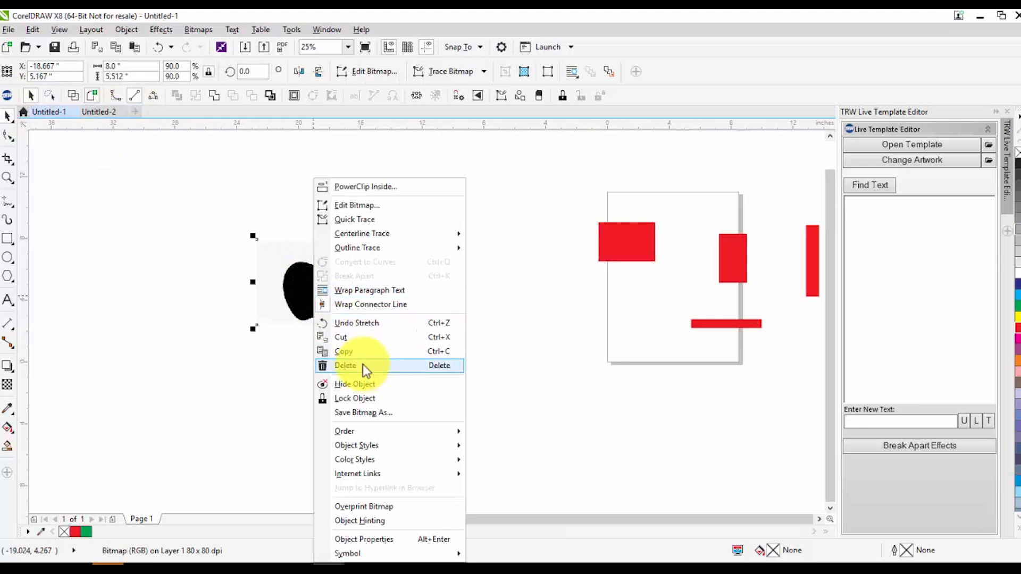
click(209, 263)
click(98, 112)
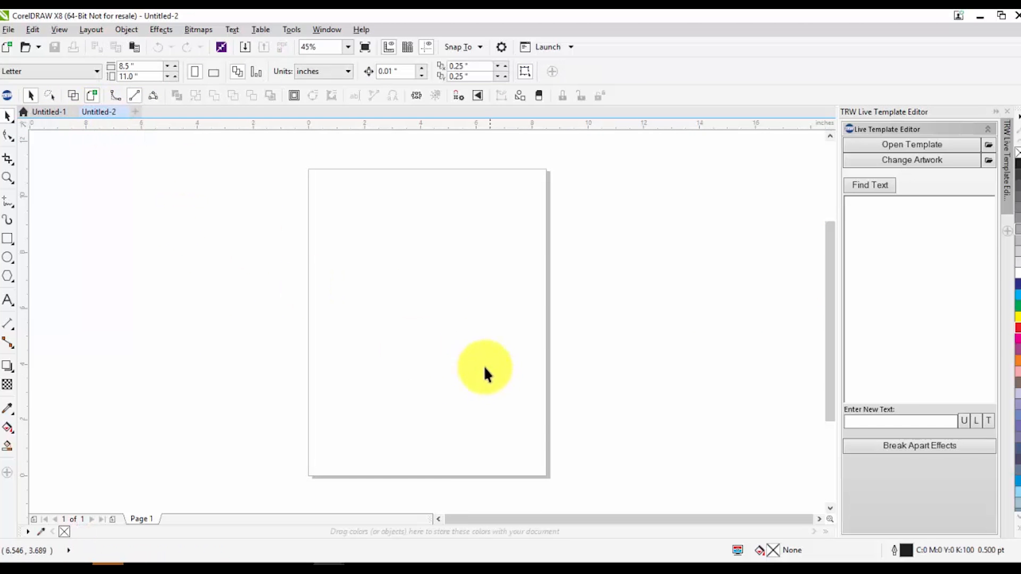
Try to paste the Apple bitmap into the new document, then switch back to Untitled-1
key(ctrl+v)
scroll(324, 263, down, 3)
drag(188, 279, 355, 275)
click(49, 112)
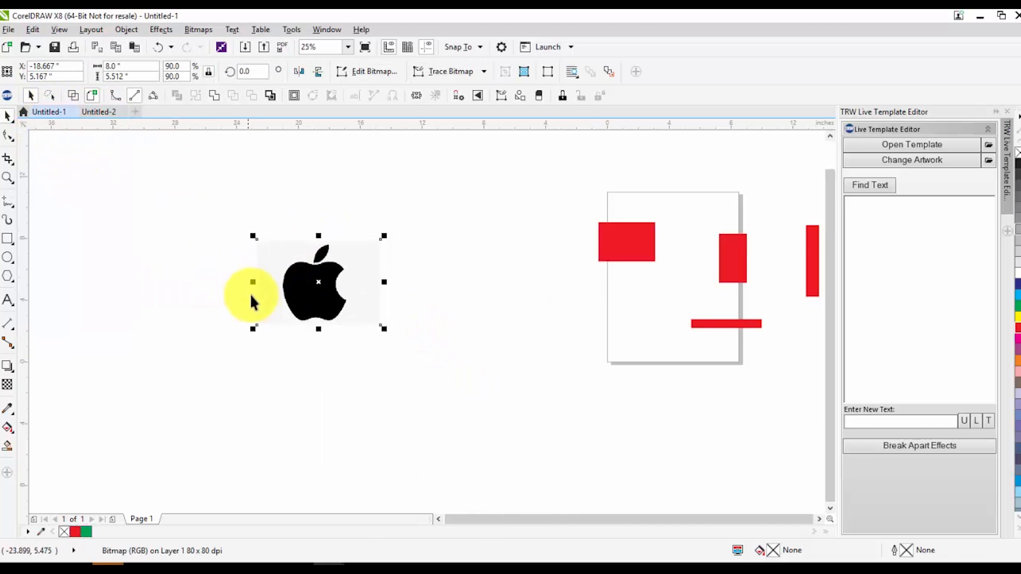
Crop the Apple bitmap to a square region around the logo with the Crop tool
scroll(372, 338, down, 1)
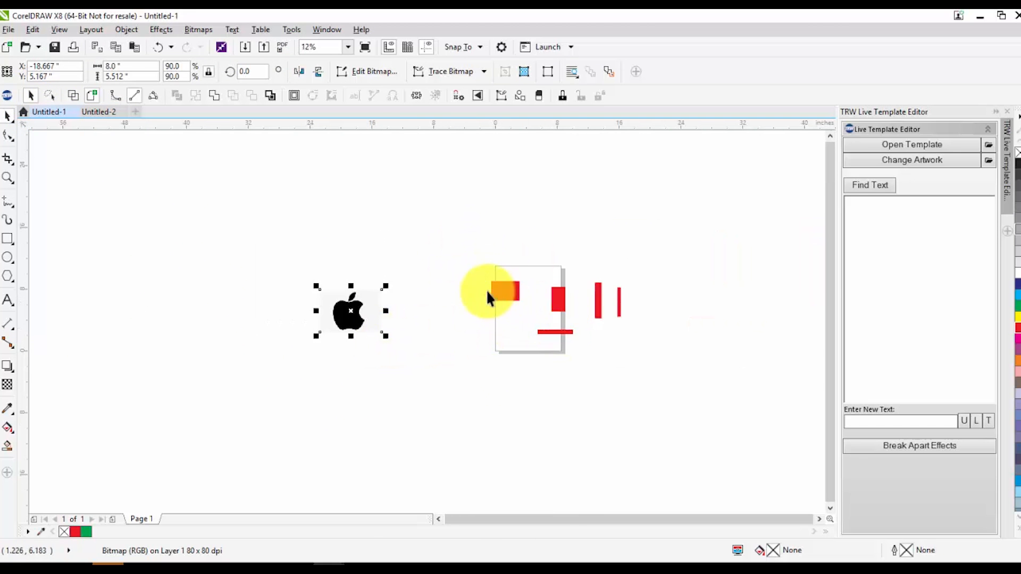
scroll(305, 314, up, 1)
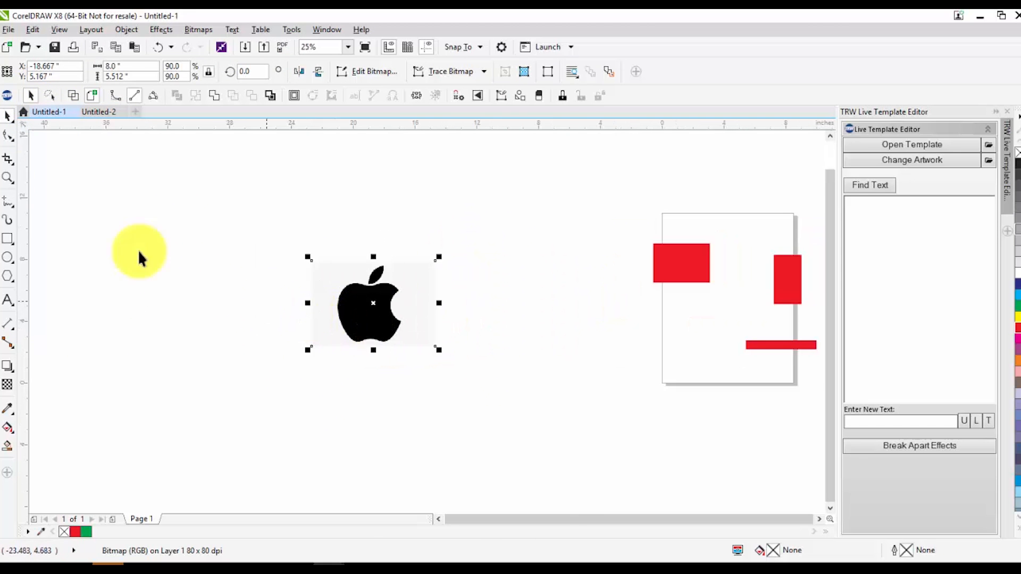
click(11, 164)
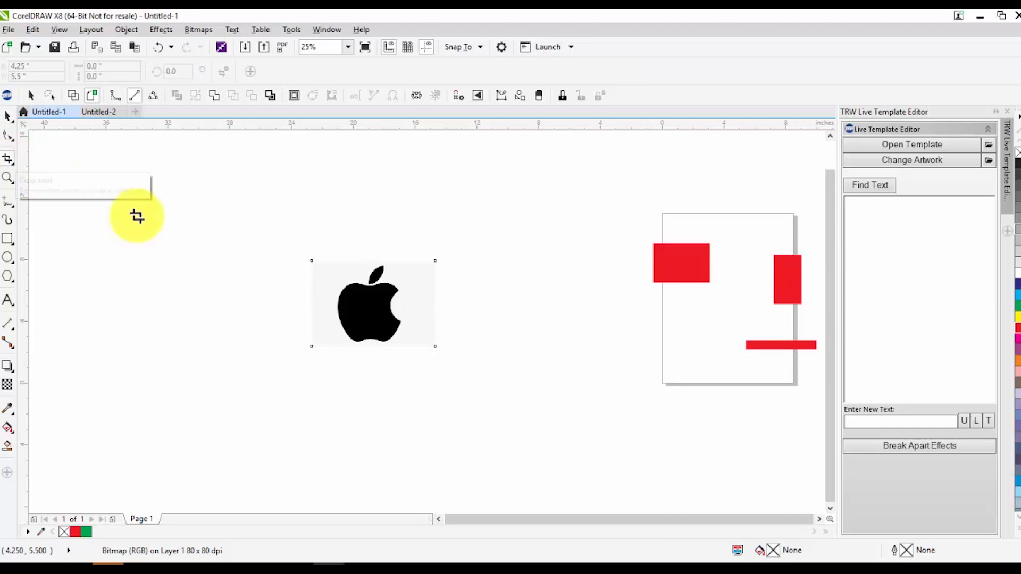
scroll(365, 298, up, 1)
scroll(287, 273, up, 1)
drag(255, 164, 537, 477)
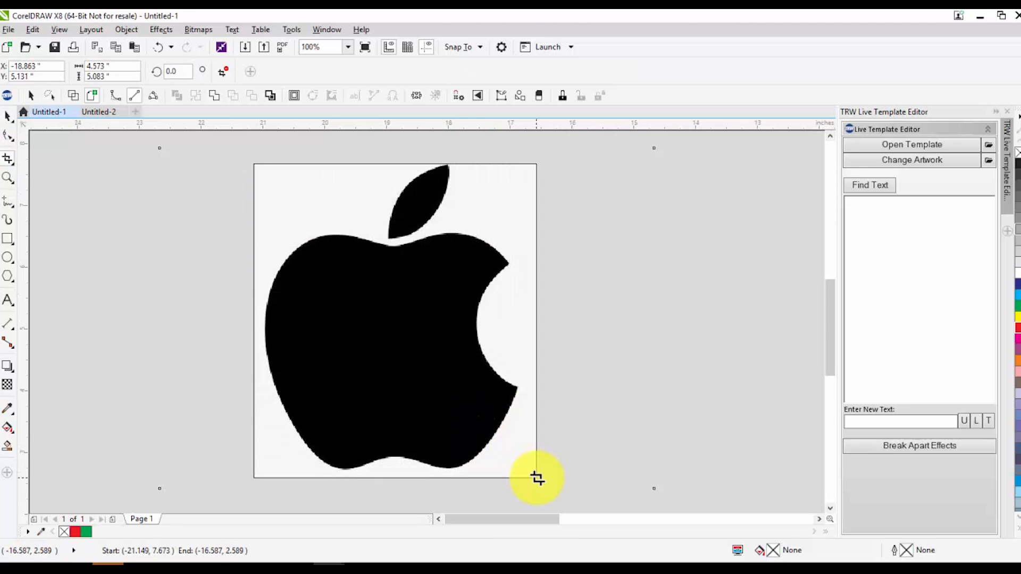
key(Return)
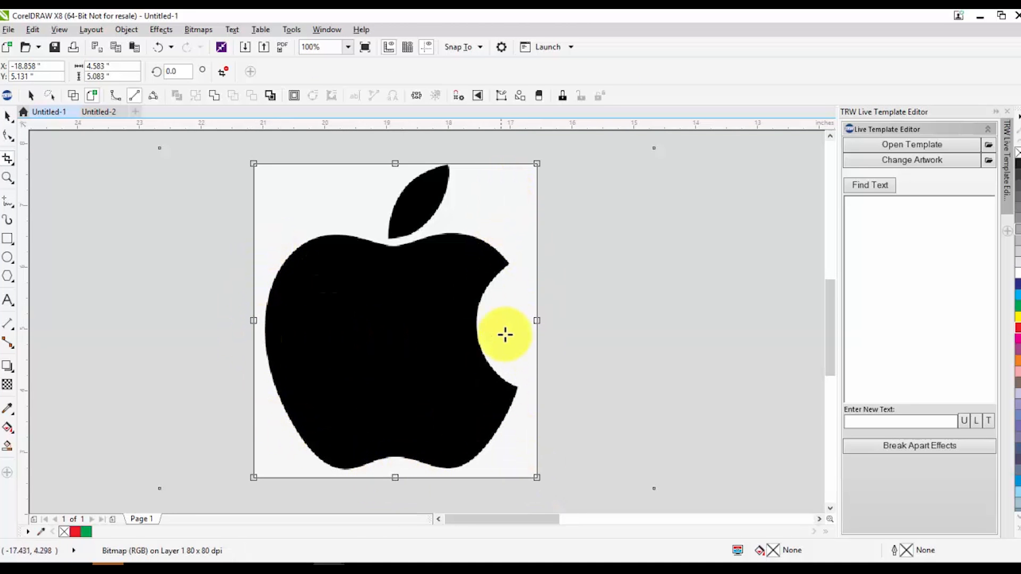
Pull the crop's right, bottom and left edges in closer to the logo and apply the crop
drag(536, 320, 518, 320)
drag(386, 477, 387, 469)
drag(254, 317, 264, 317)
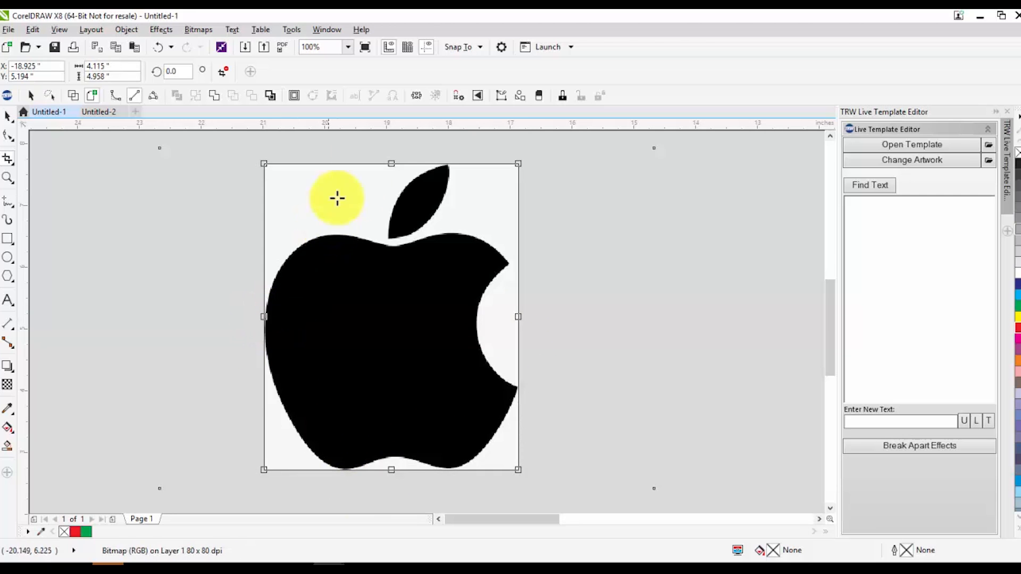
double_click(461, 311)
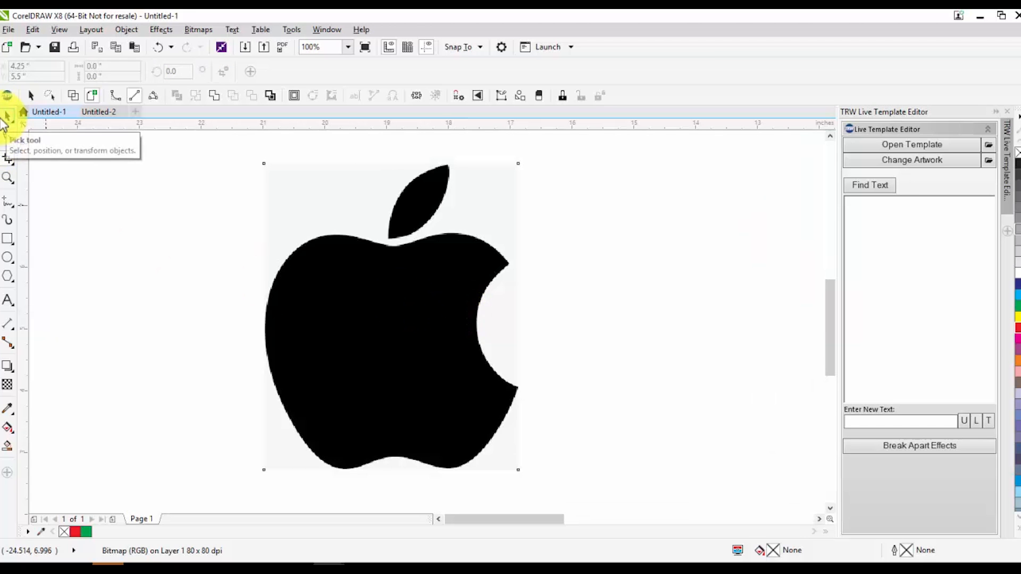
Set the cropped Apple bitmap's width to 8 inches
click(7, 116)
scroll(162, 220, down, 3)
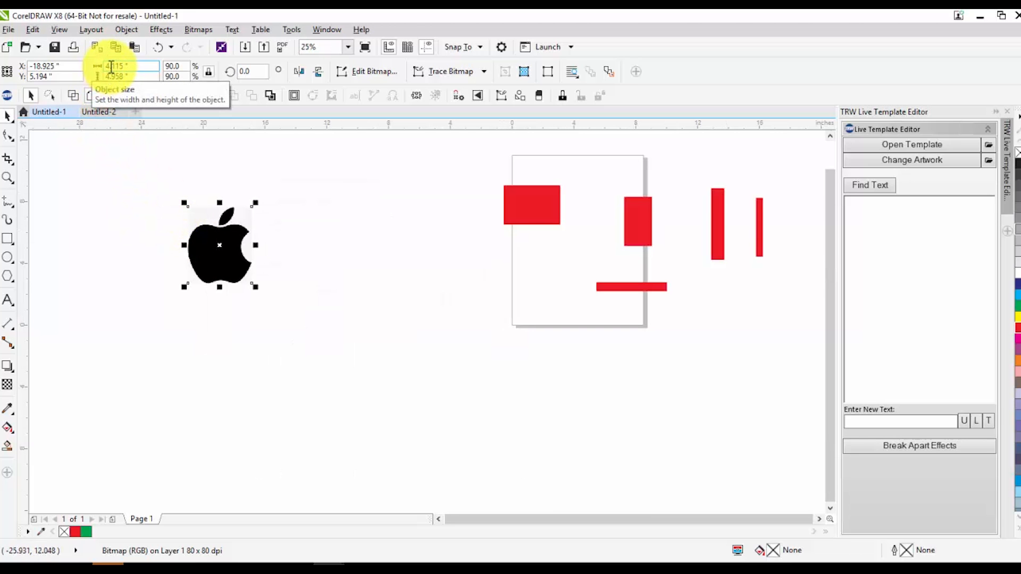
scroll(149, 204, up, 1)
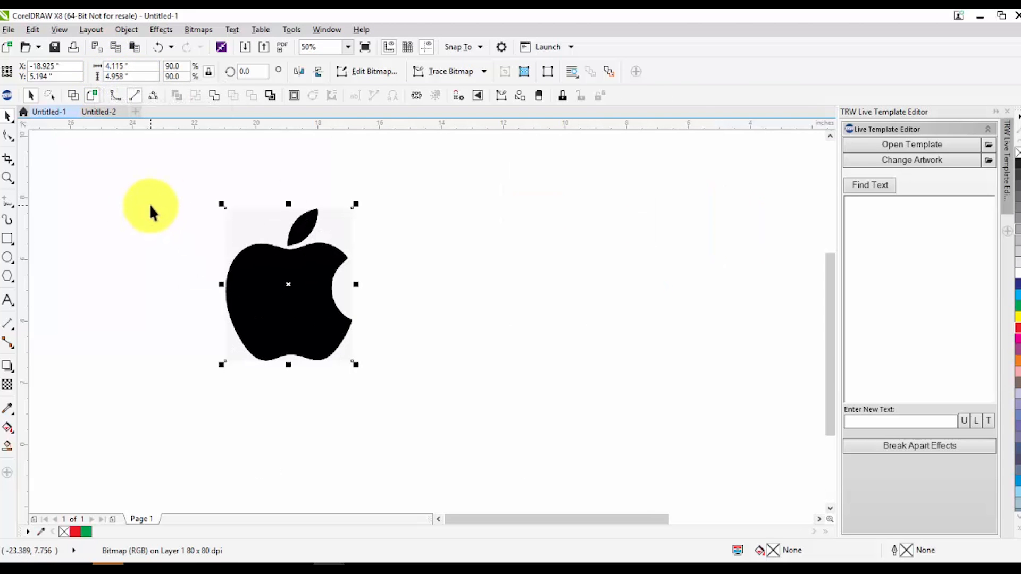
double_click(132, 62)
text(8)
key(Return)
Move the Apple bitmap next to the page and deselect it
scroll(200, 274, down, 2)
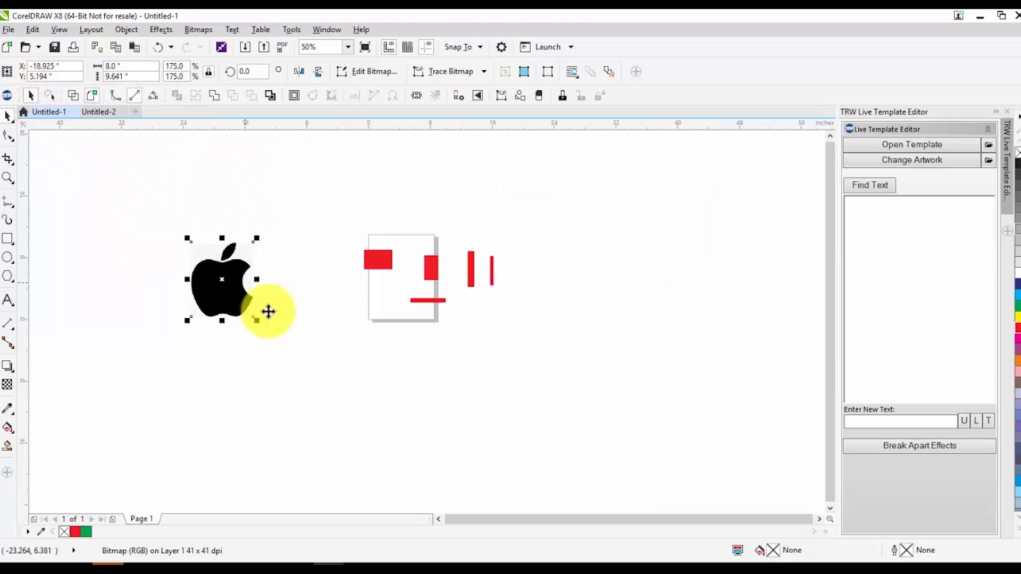
scroll(233, 284, up, 1)
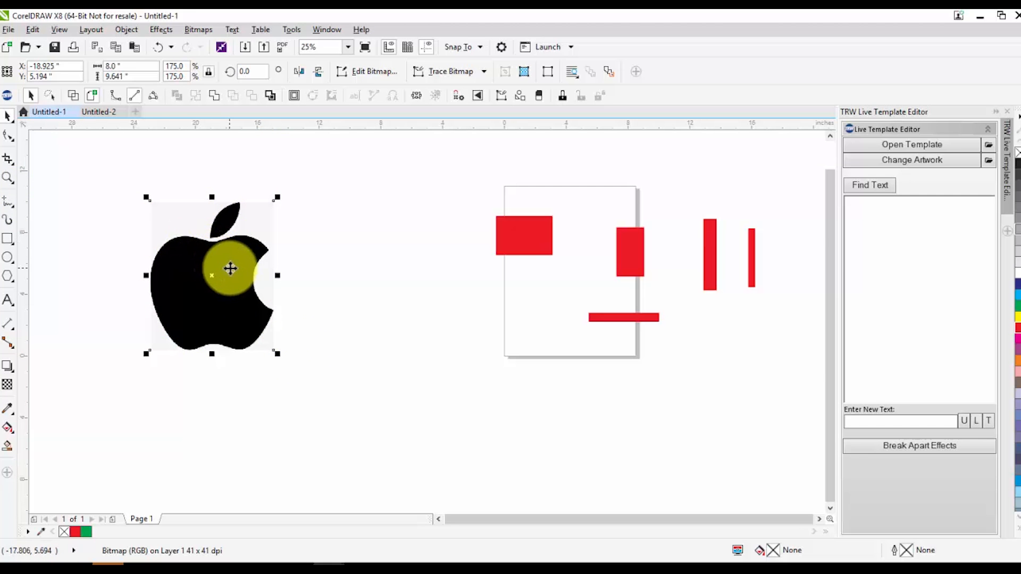
scroll(274, 291, down, 1)
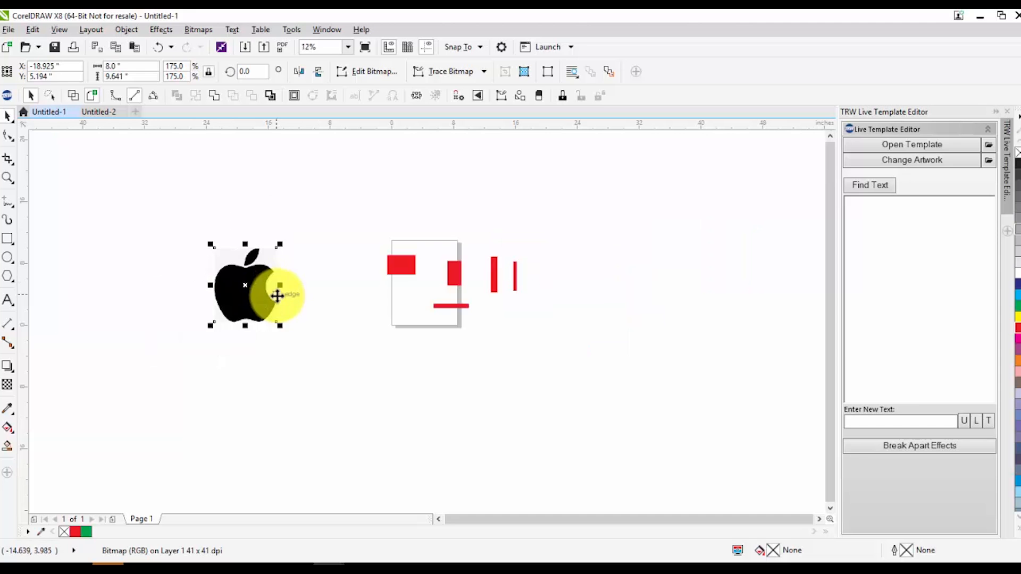
drag(270, 298, 368, 296)
click(391, 285)
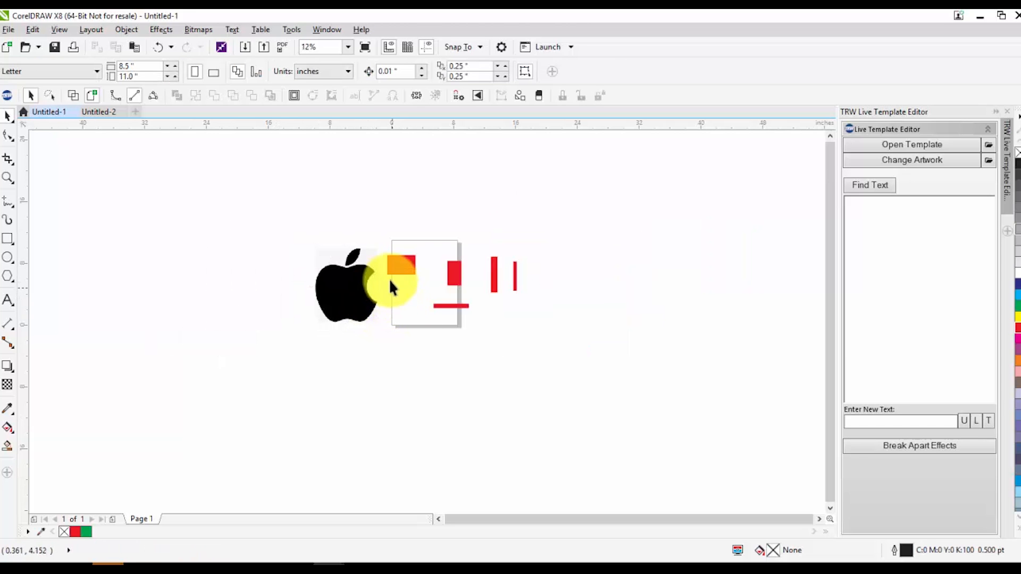
Select all the red rectangles around the page and delete them
scroll(391, 274, up, 1)
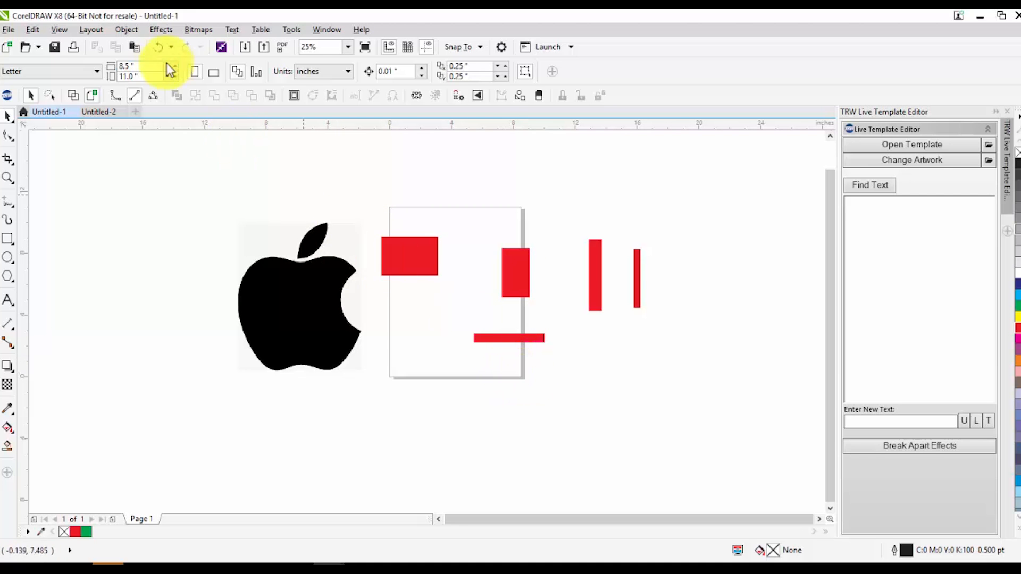
click(402, 263)
drag(362, 175, 692, 385)
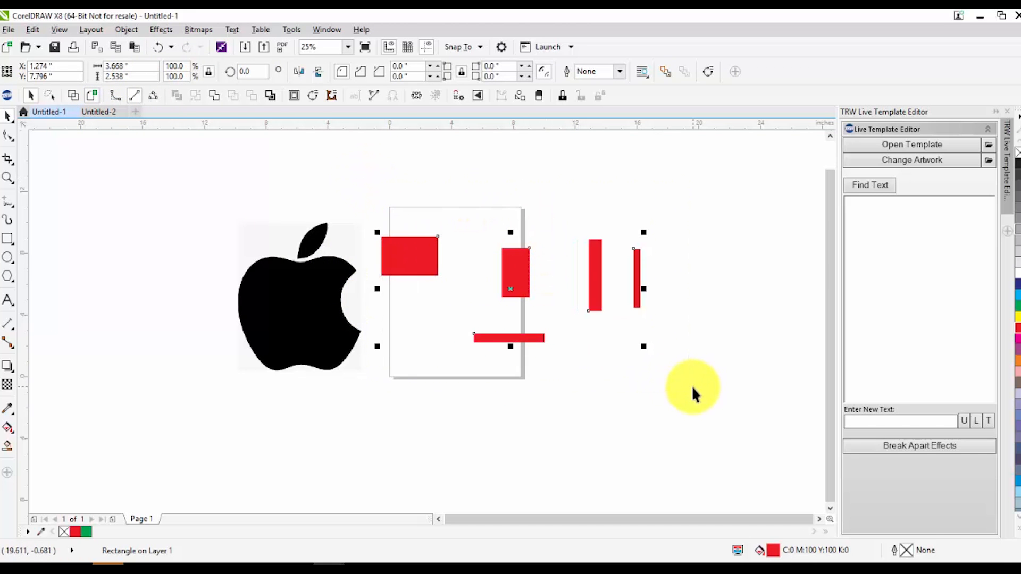
key(Delete)
Move the Apple bitmap to sit just left of the page
drag(301, 307, 353, 296)
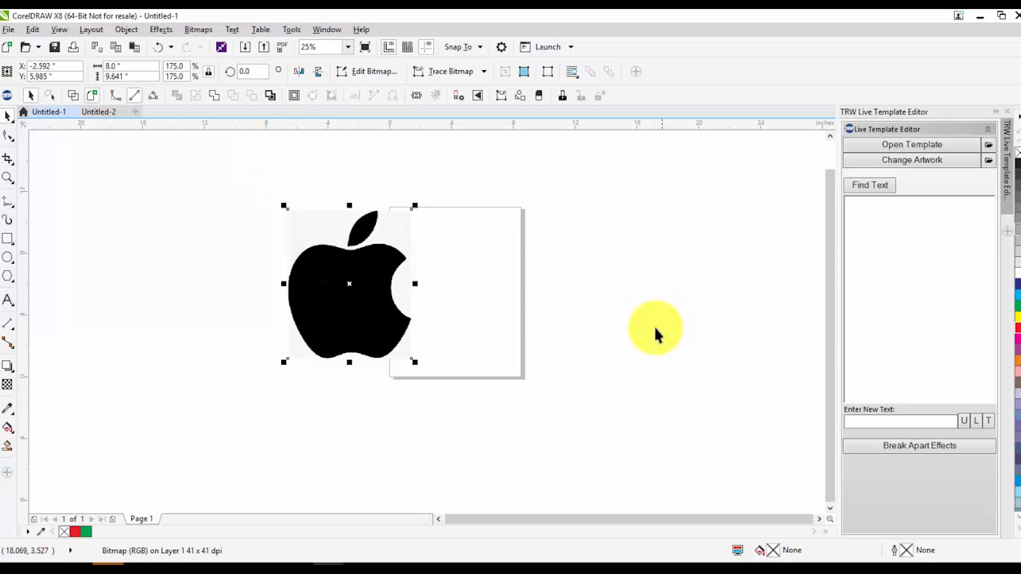
drag(328, 303, 239, 289)
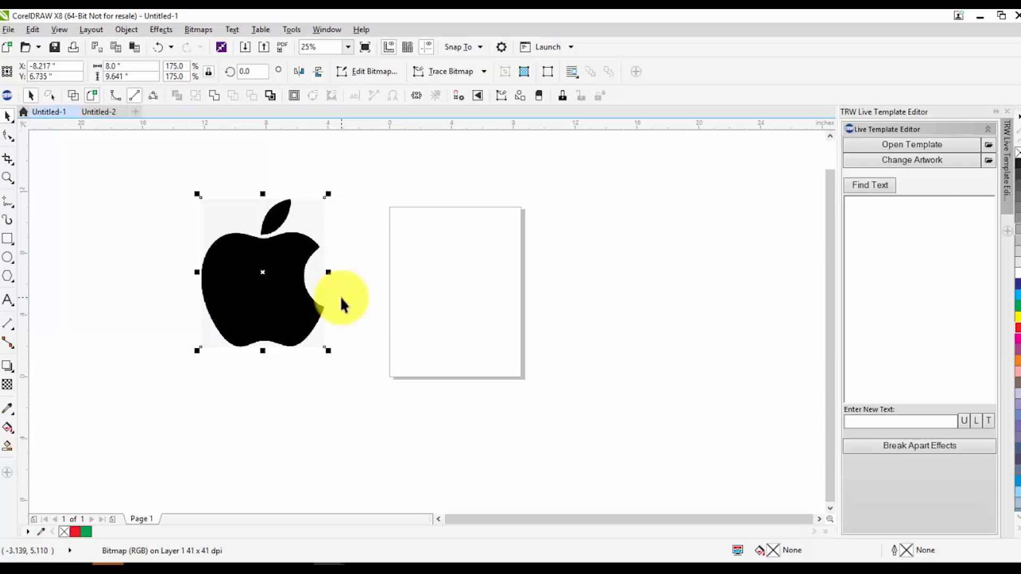
scroll(341, 304, down, 4)
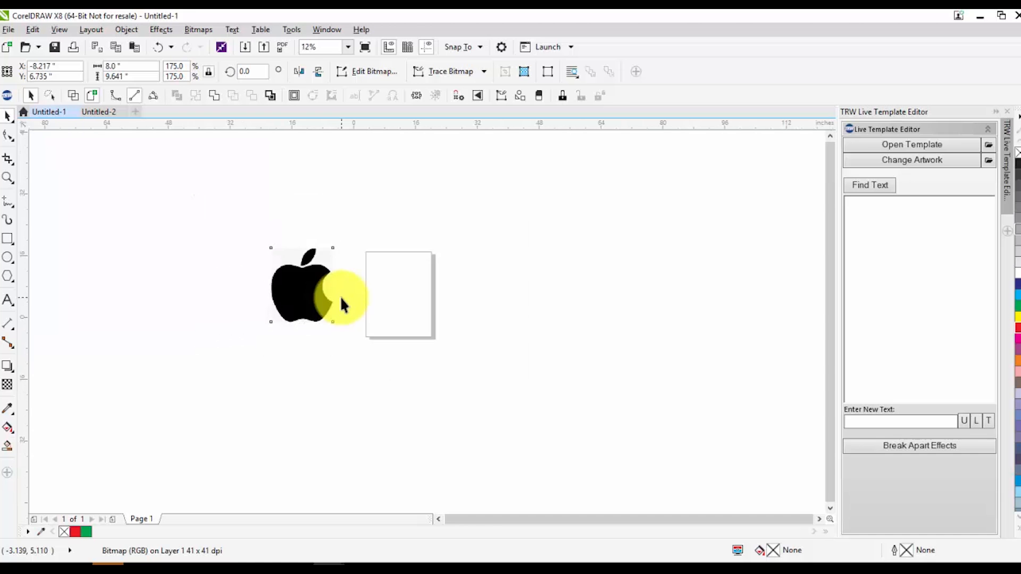
scroll(341, 303, down, 3)
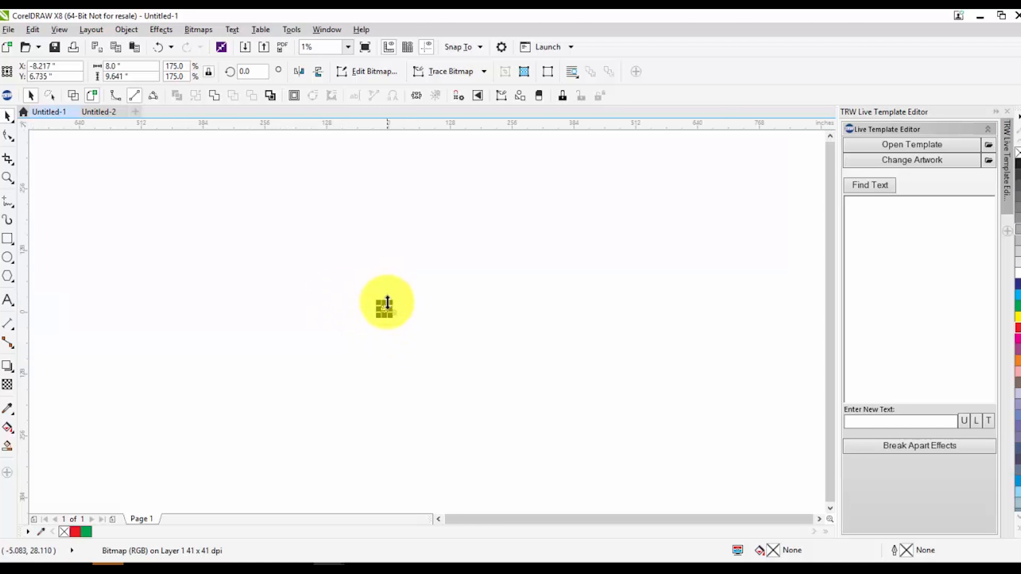
scroll(375, 306, up, 3)
scroll(374, 305, up, 3)
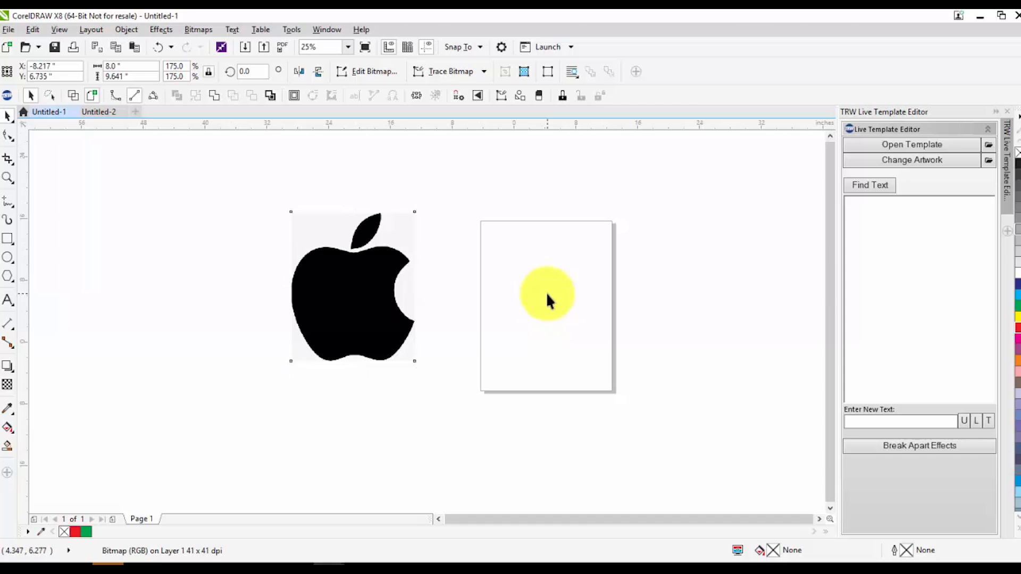
Draw a rectangle about 41 × 49 inches far up-left of the page and fill it blue
scroll(546, 292, down, 6)
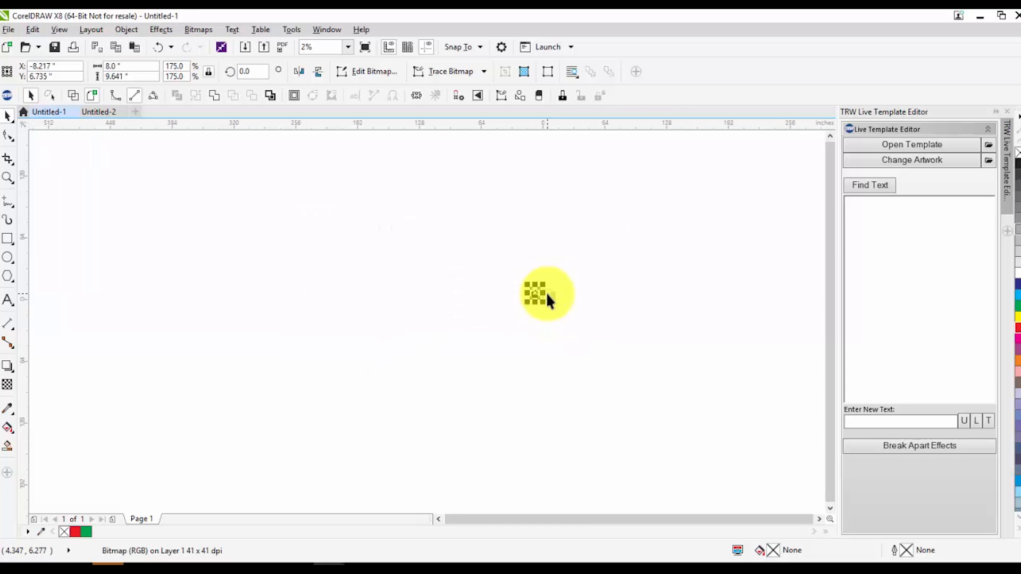
scroll(546, 292, down, 1)
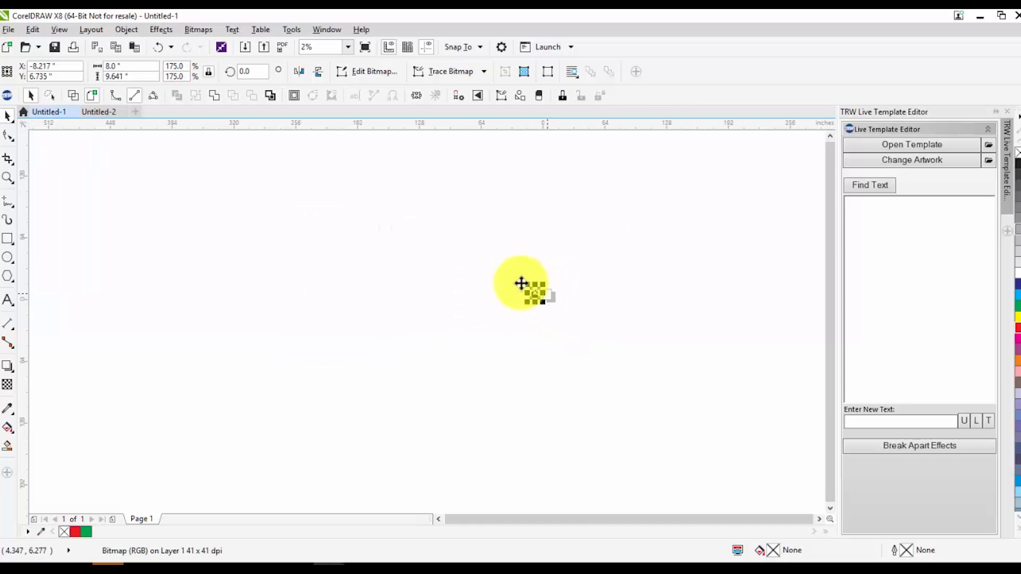
click(8, 238)
drag(76, 152, 117, 198)
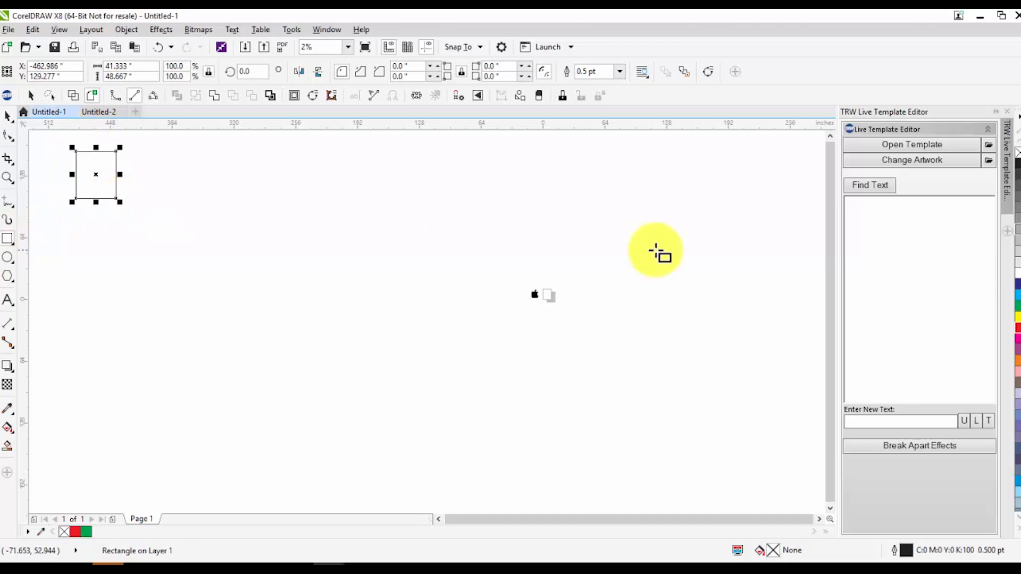
click(1016, 284)
Drag a copy of the blue rectangle far down-right of the page
click(8, 116)
drag(96, 177, 783, 482)
click(434, 377)
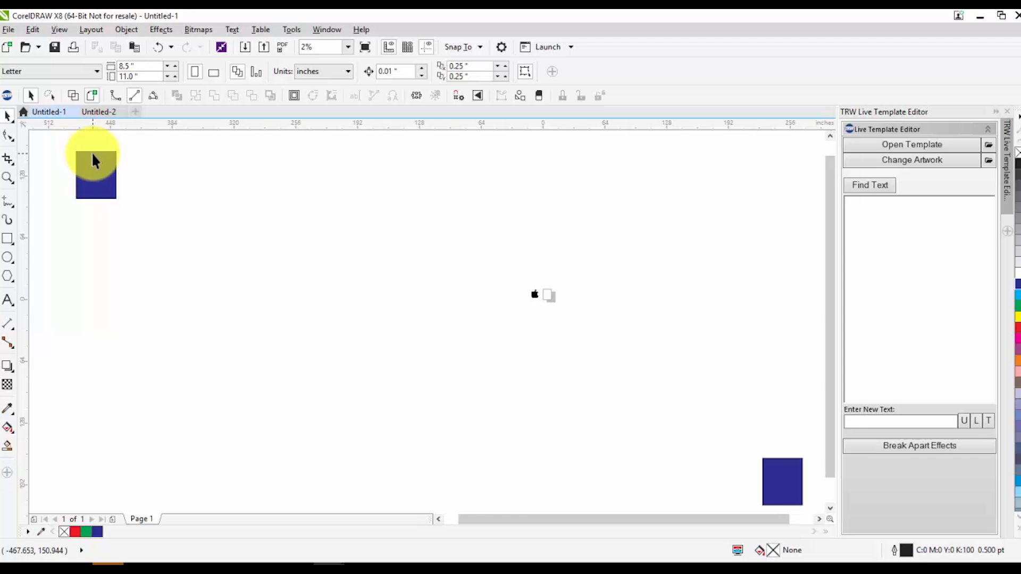
Examine the large blue rectangles at different zoom levels relative to the page
scroll(83, 152, up, 3)
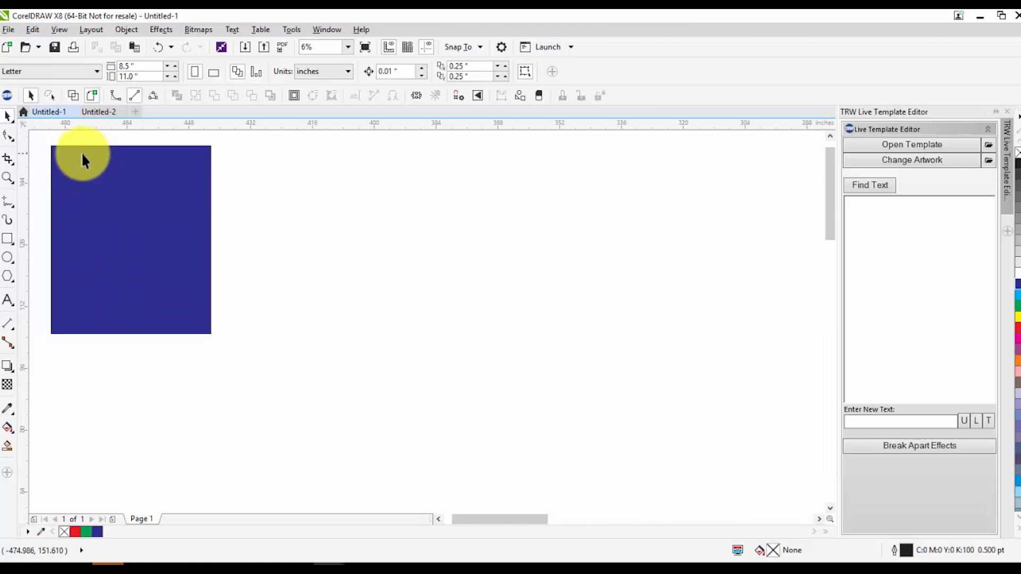
scroll(58, 152, up, 2)
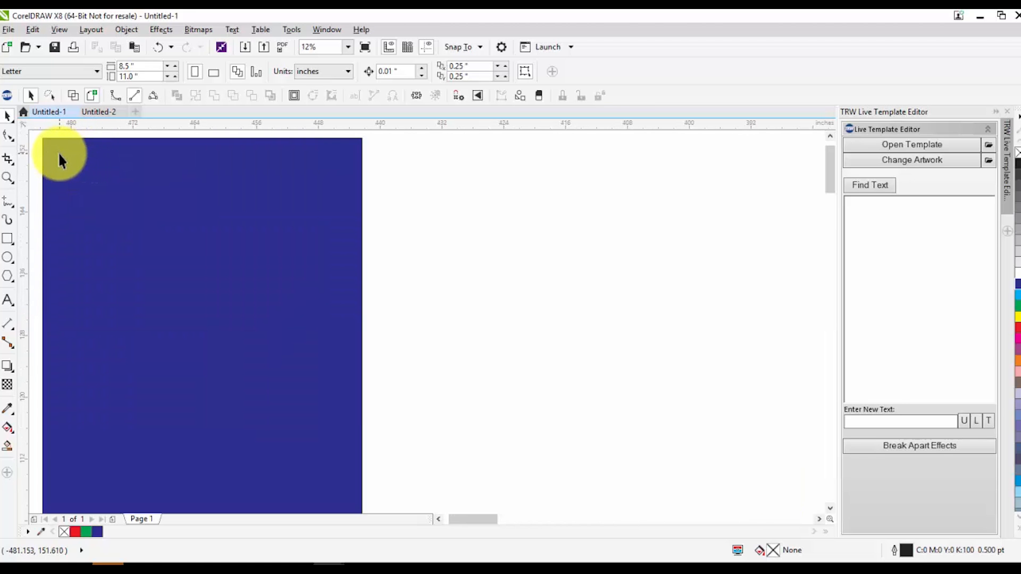
scroll(69, 154, down, 2)
scroll(82, 158, down, 2)
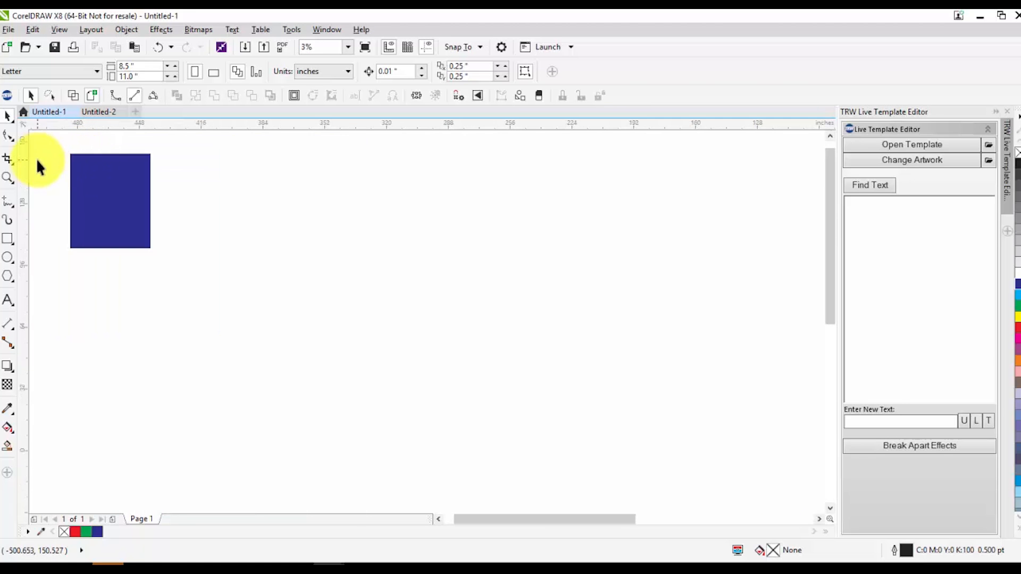
scroll(36, 158, up, 2)
scroll(109, 182, down, 3)
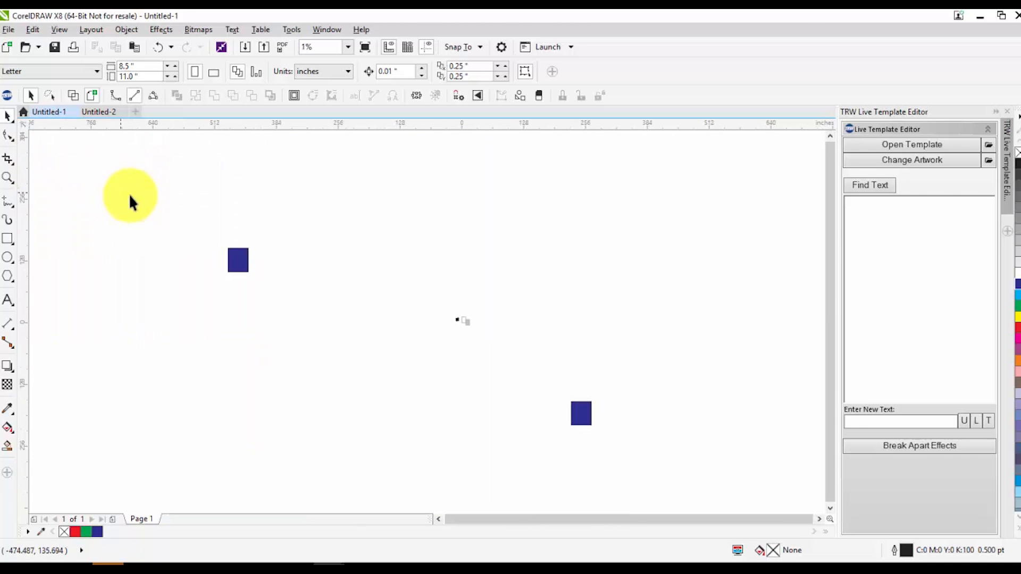
scroll(166, 238, up, 1)
scroll(404, 295, down, 1)
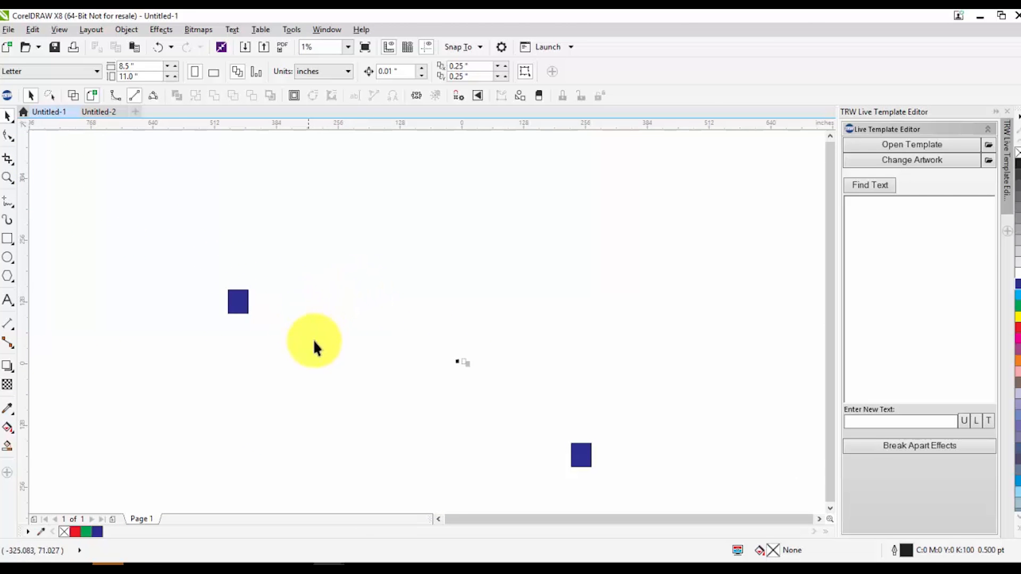
scroll(215, 292, up, 1)
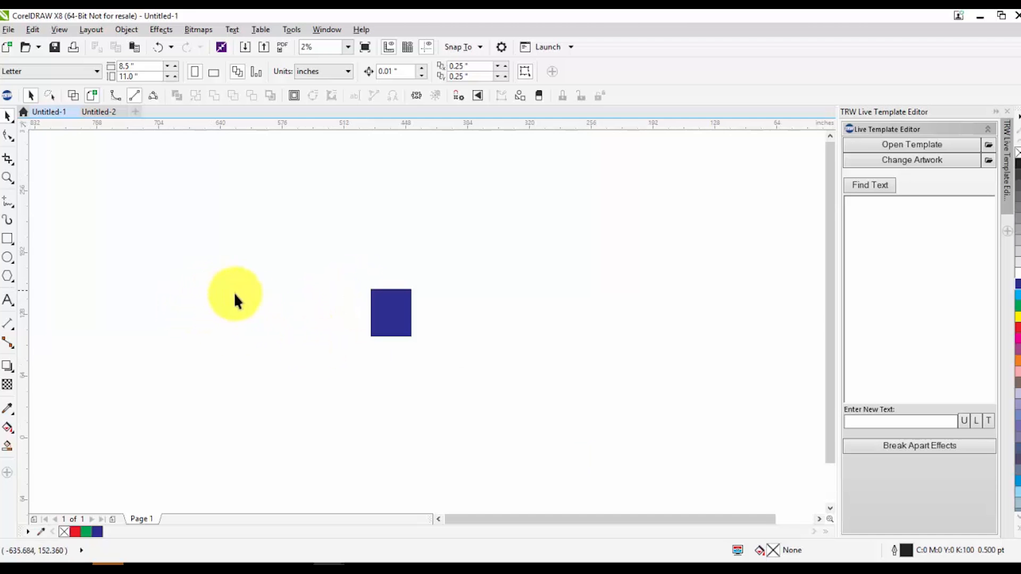
scroll(327, 304, up, 1)
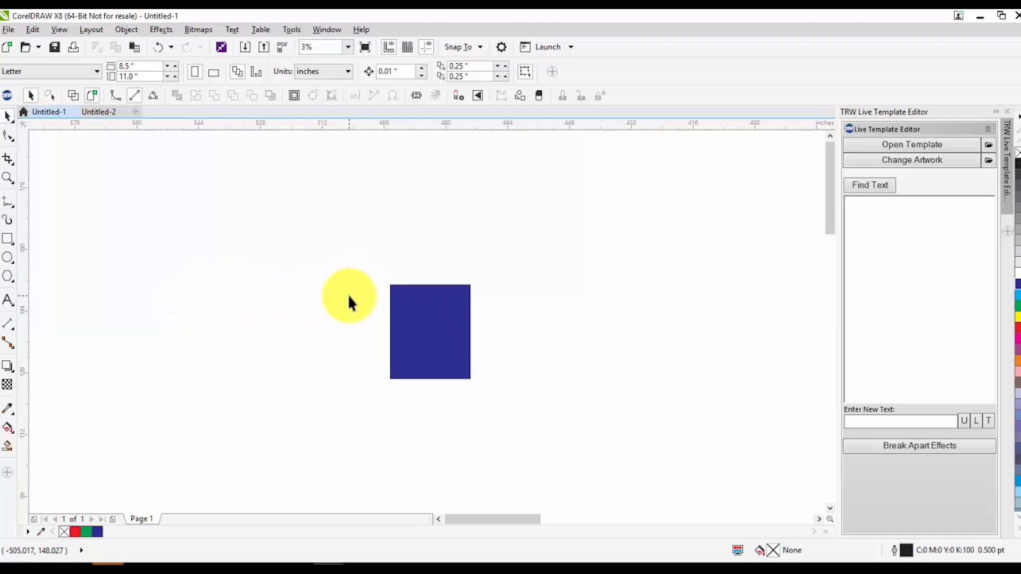
scroll(349, 295, up, 1)
scroll(522, 372, up, 1)
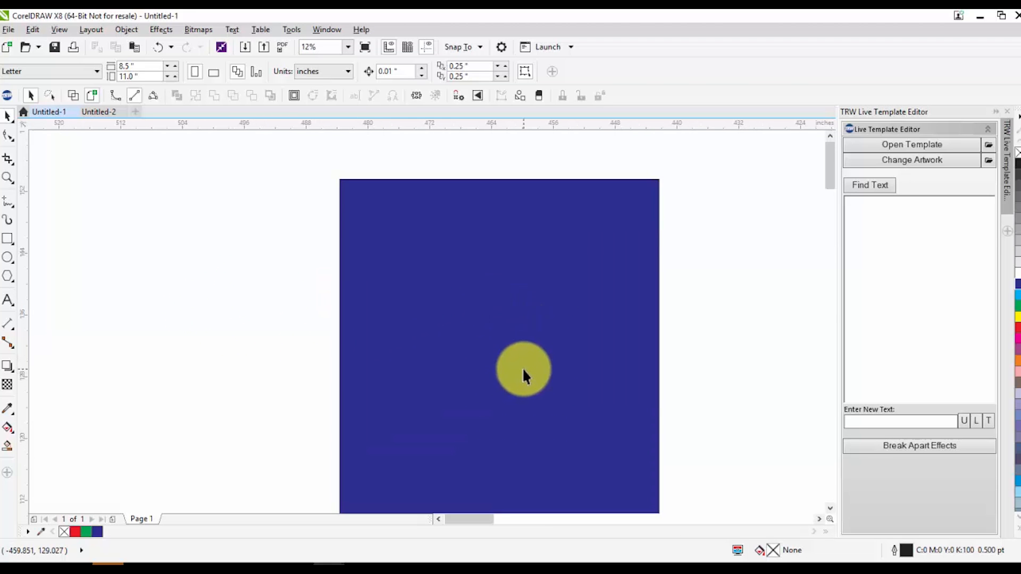
scroll(479, 314, down, 2)
scroll(478, 326, down, 2)
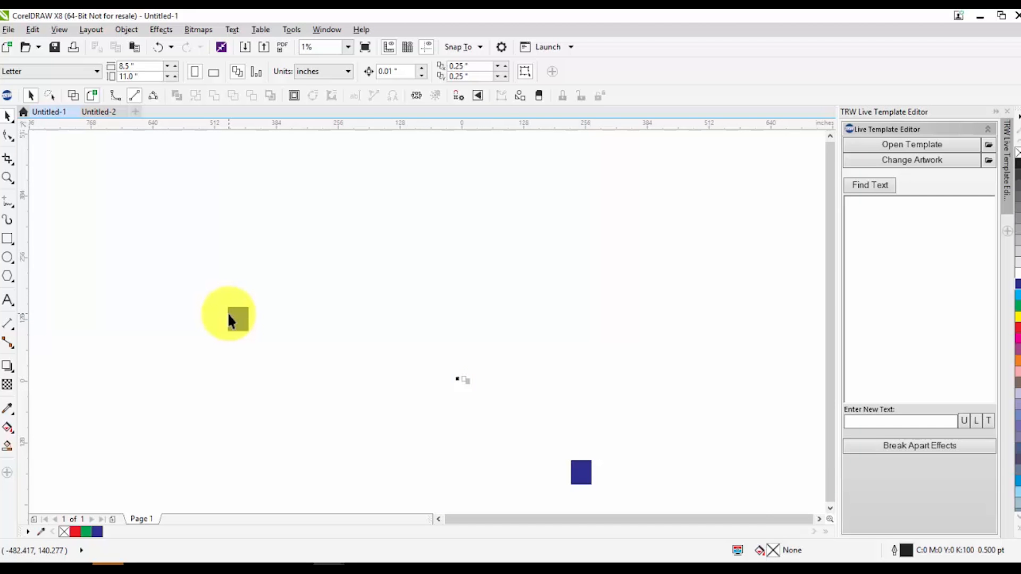
scroll(228, 311, up, 2)
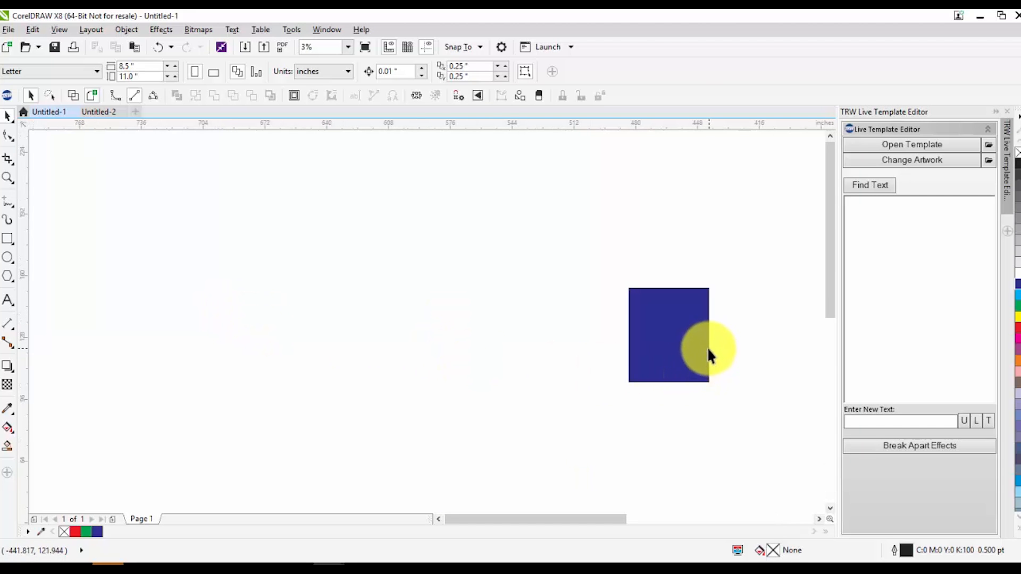
Zoom in and out across the drawing space to compare the blue rectangles with the page and the Apple bitmap
scroll(703, 343, up, 1)
scroll(724, 340, up, 1)
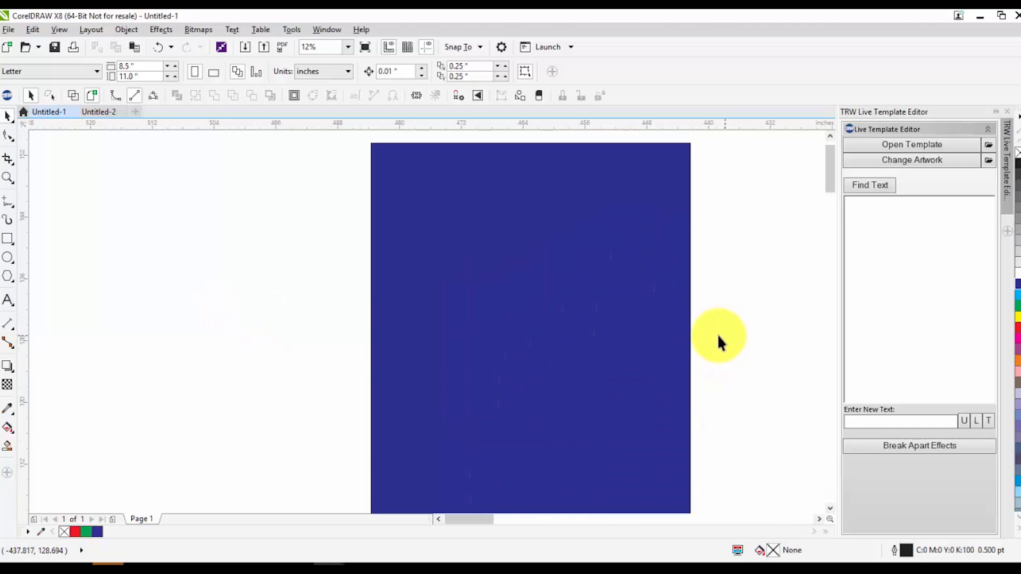
scroll(246, 269, down, 4)
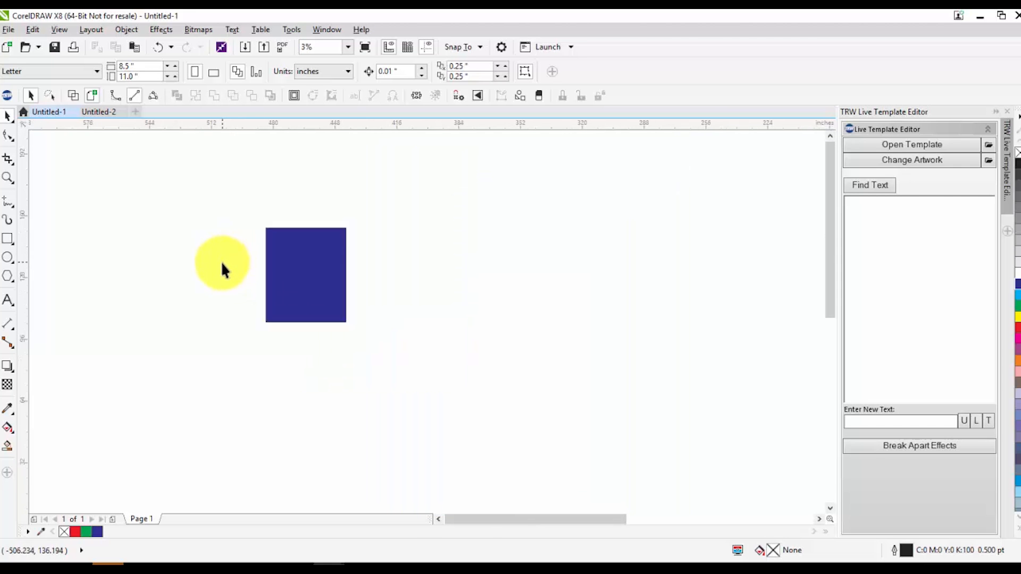
scroll(287, 282, up, 1)
scroll(223, 253, down, 1)
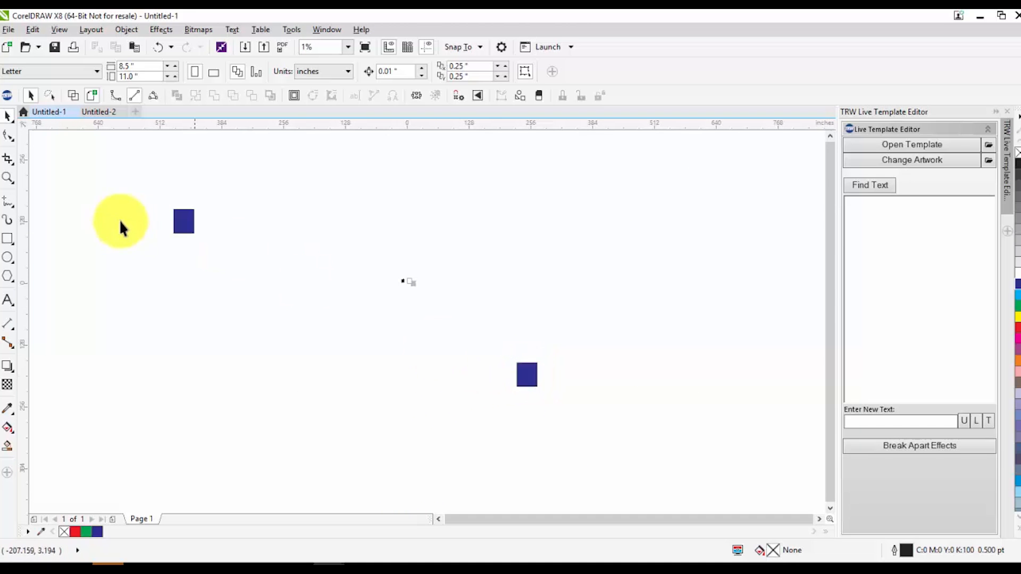
scroll(519, 381, up, 3)
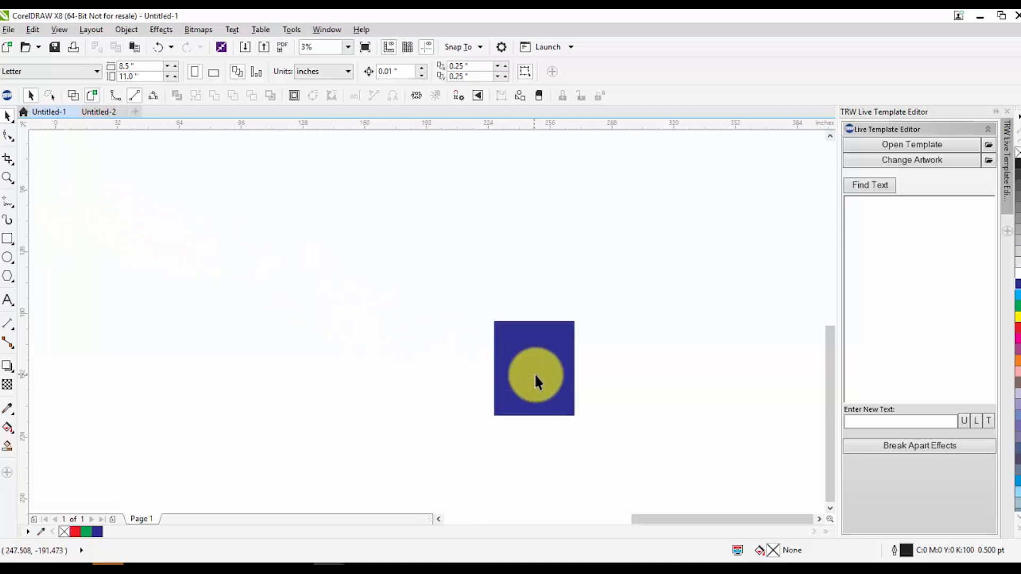
scroll(541, 385, down, 3)
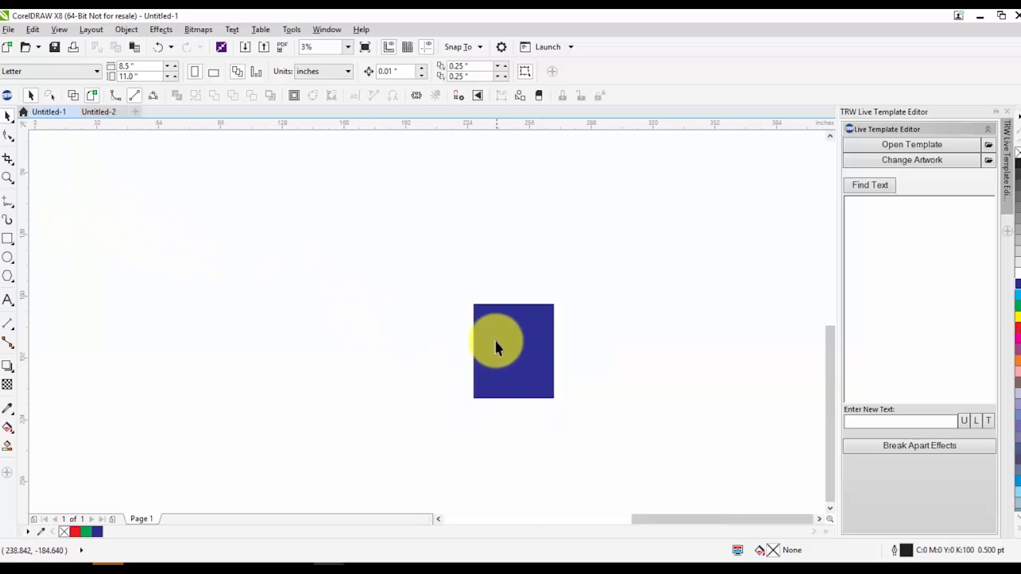
scroll(413, 295, down, 1)
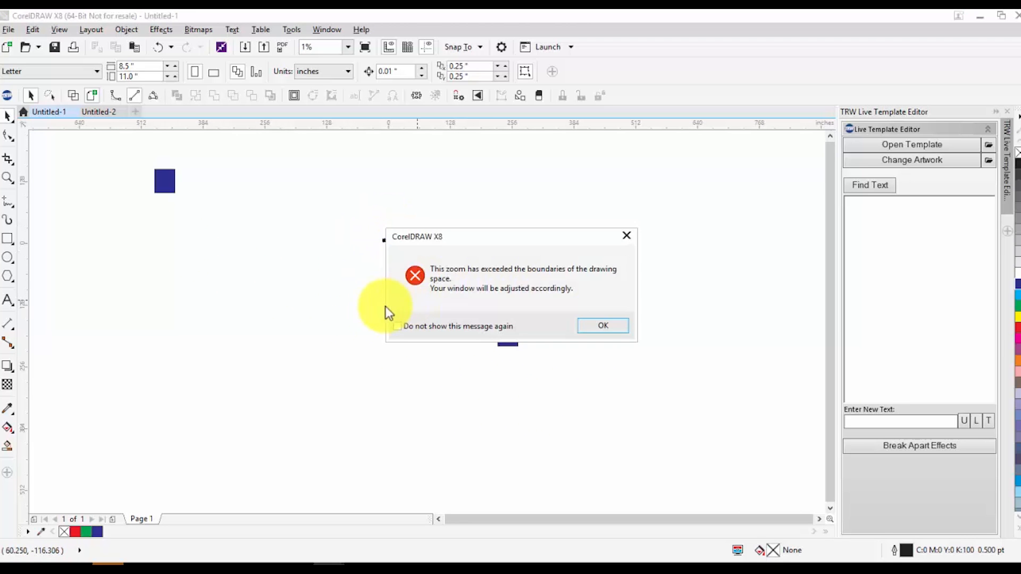
click(602, 330)
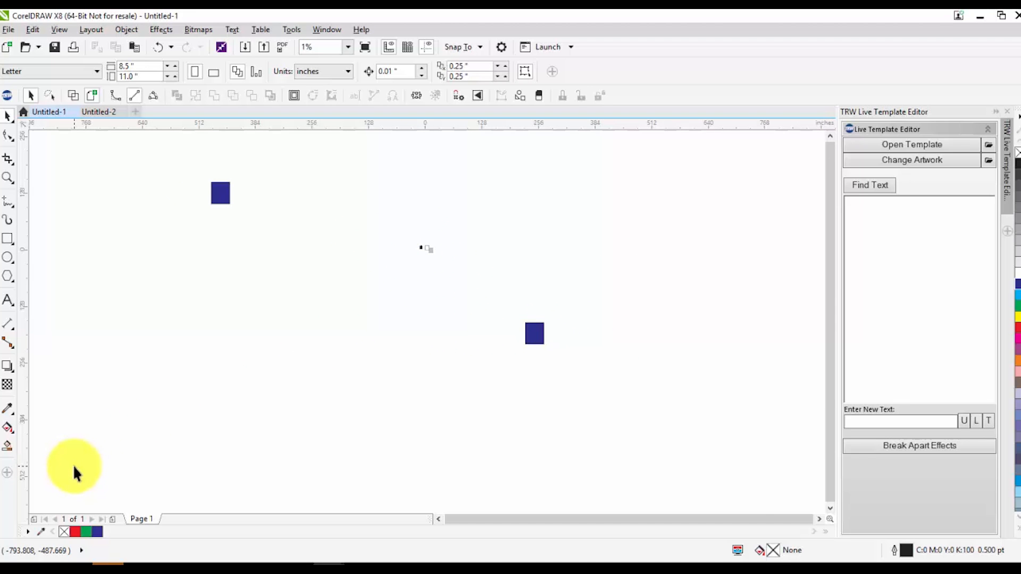
scroll(73, 471, up, 6)
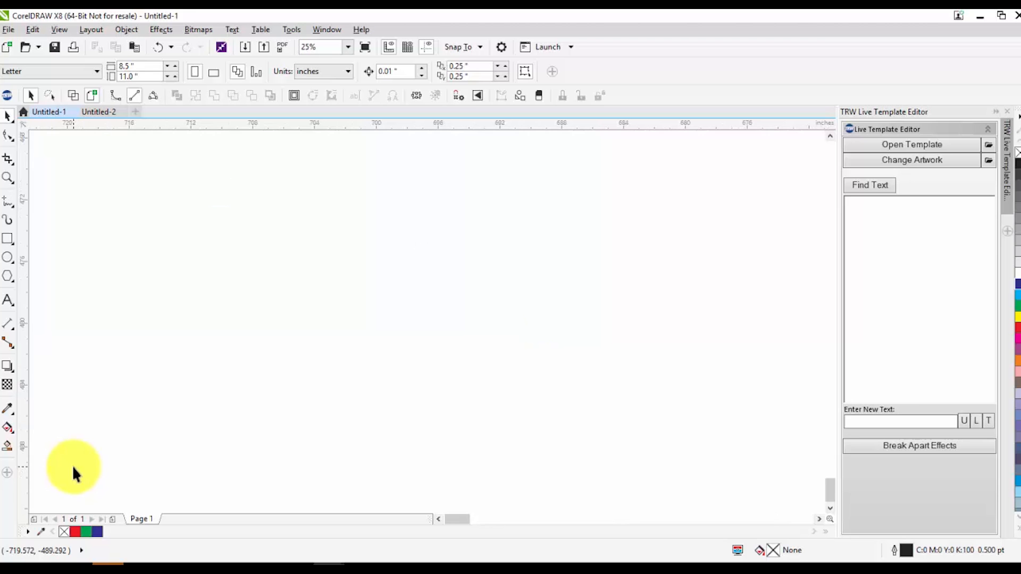
scroll(75, 464, down, 7)
click(591, 326)
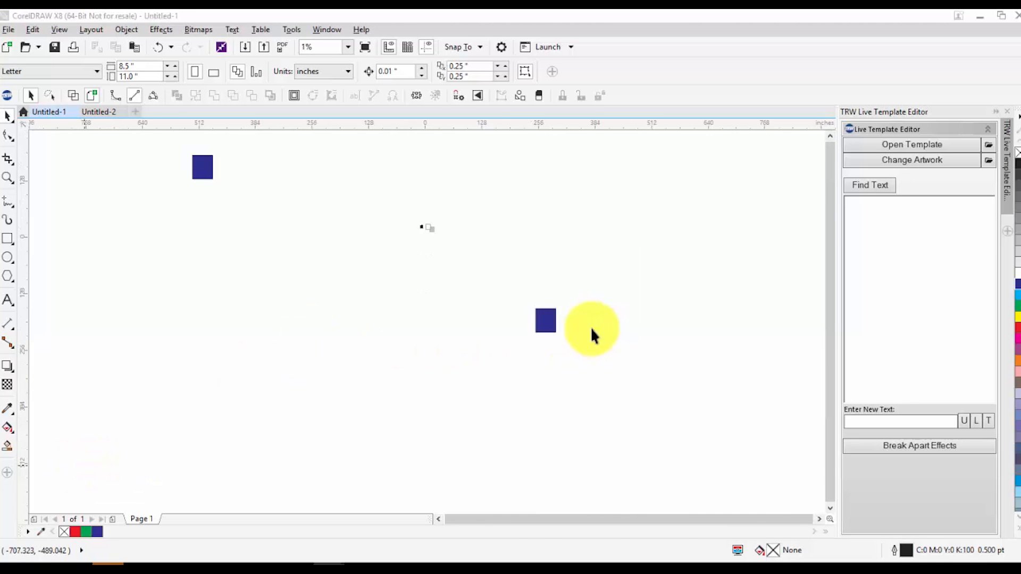
scroll(422, 232, up, 3)
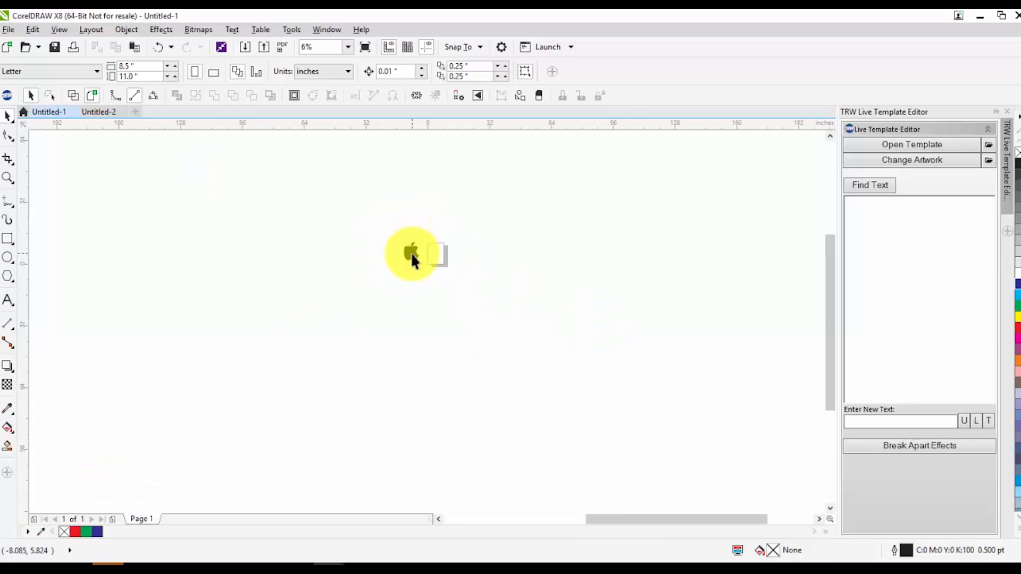
scroll(411, 253, down, 3)
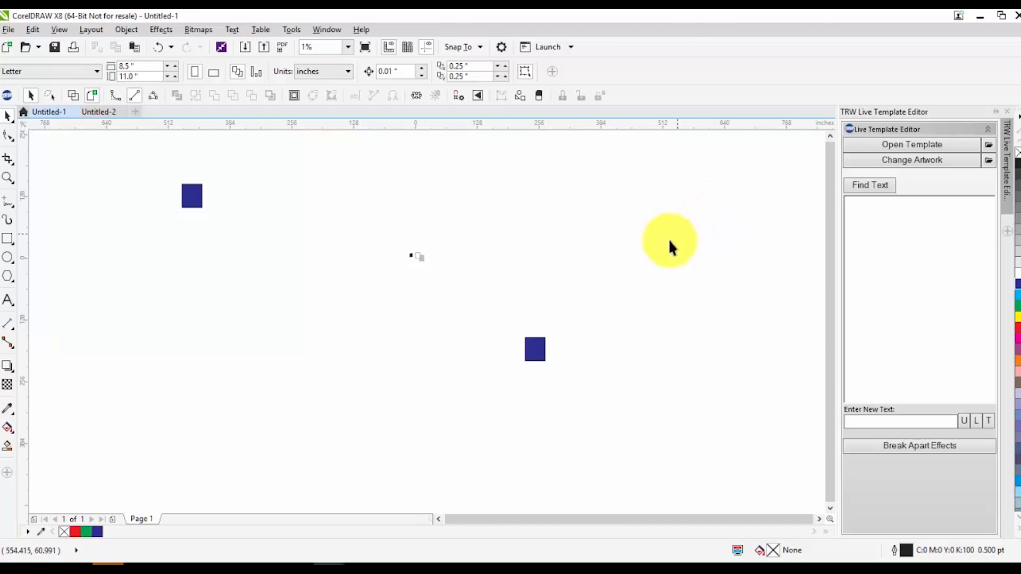
Move the lower-right blue rectangle up next to the other blue rectangle
drag(526, 349, 215, 199)
click(276, 263)
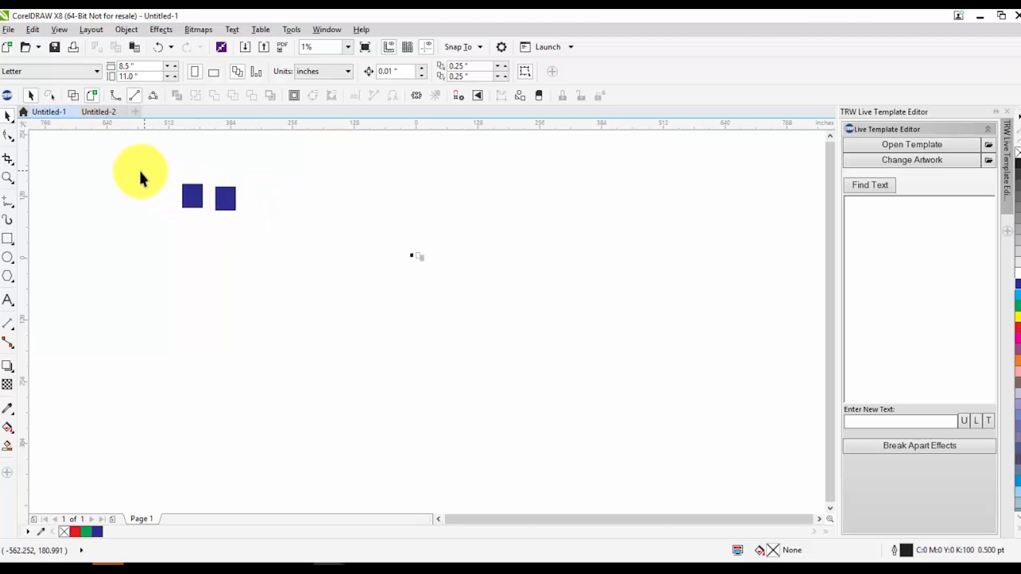
Try the zoom presets such as To Page and To Width to view the page, bitmap and rectangles
click(8, 183)
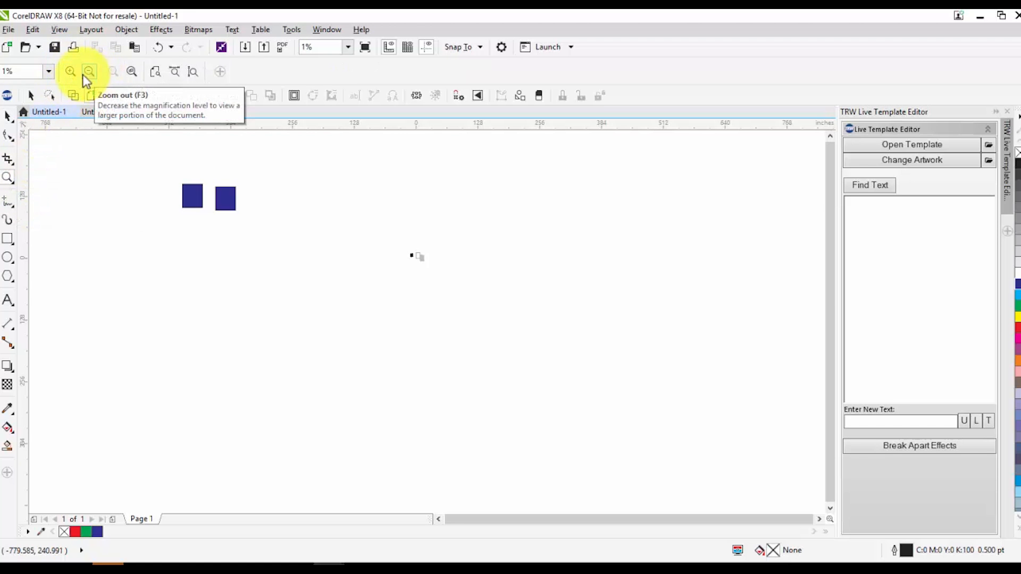
click(8, 115)
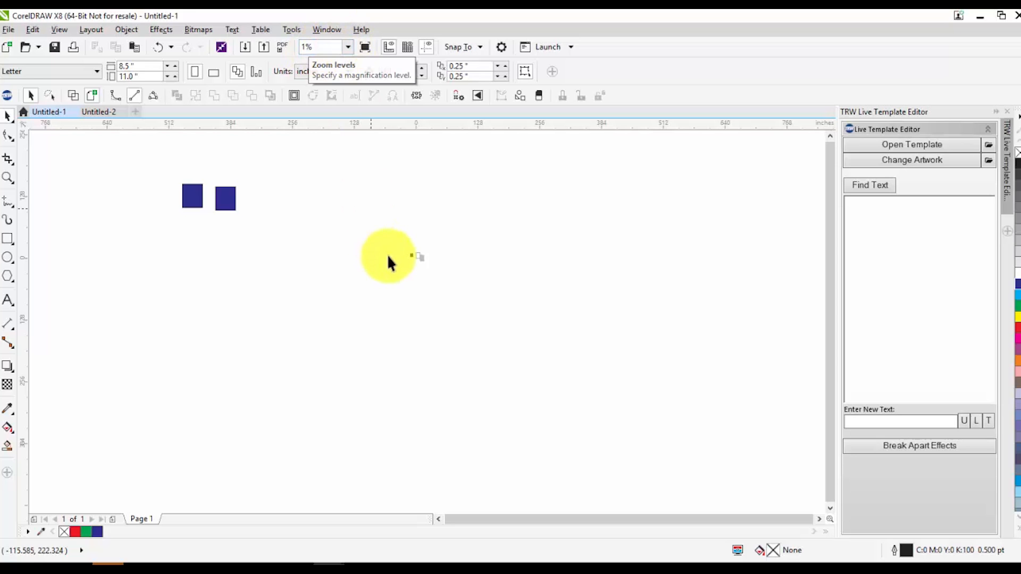
click(348, 48)
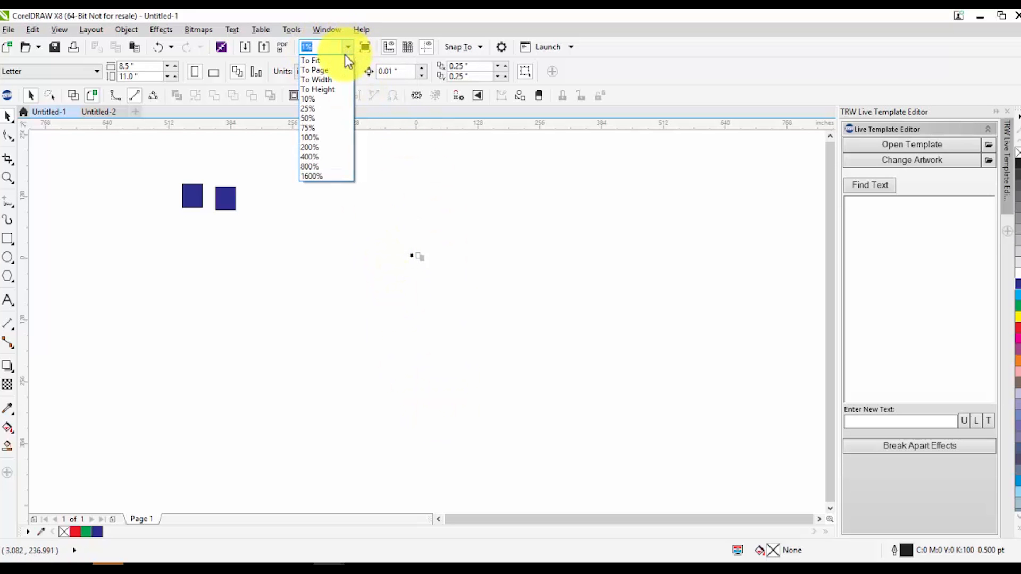
click(334, 71)
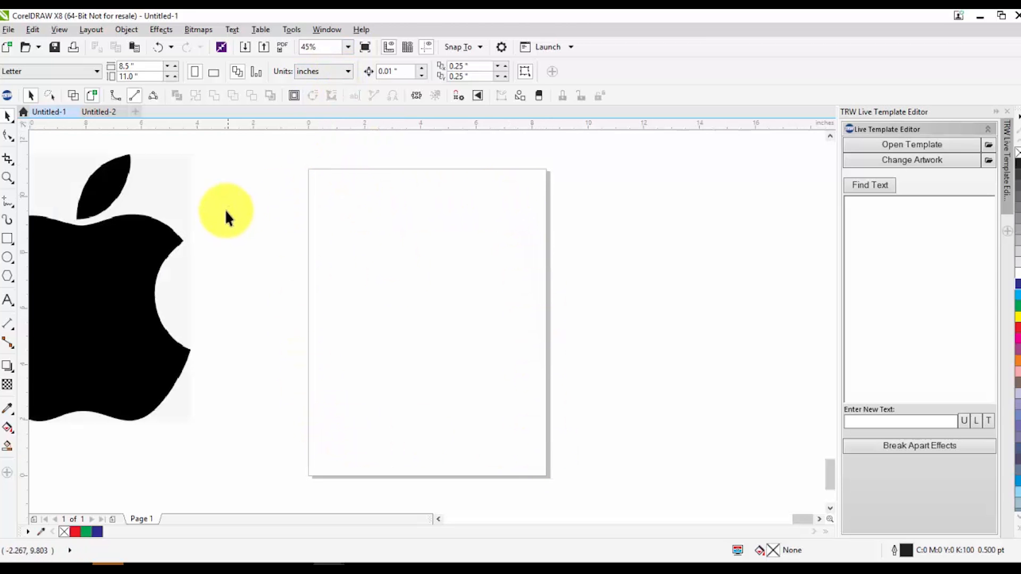
click(348, 47)
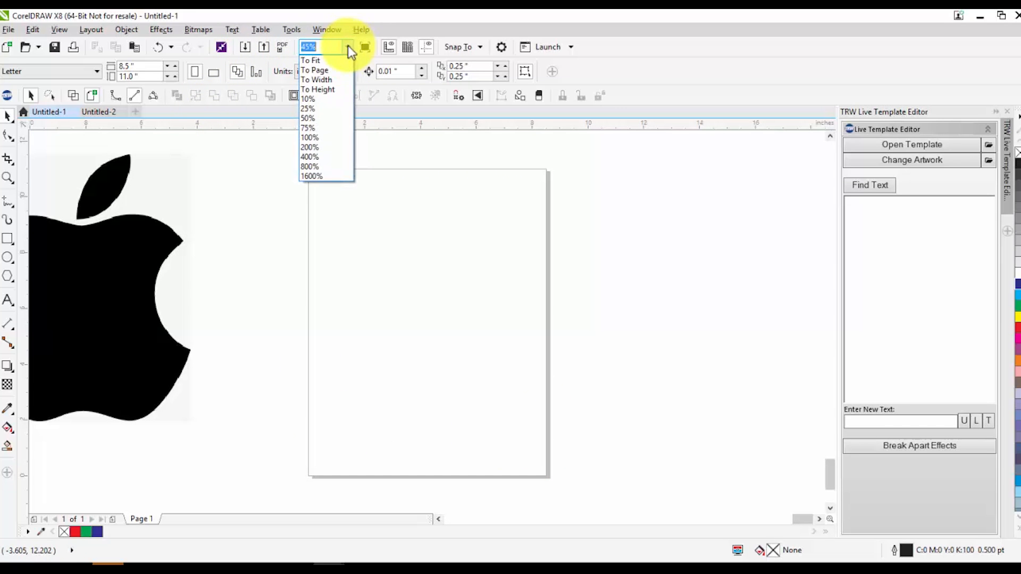
click(332, 79)
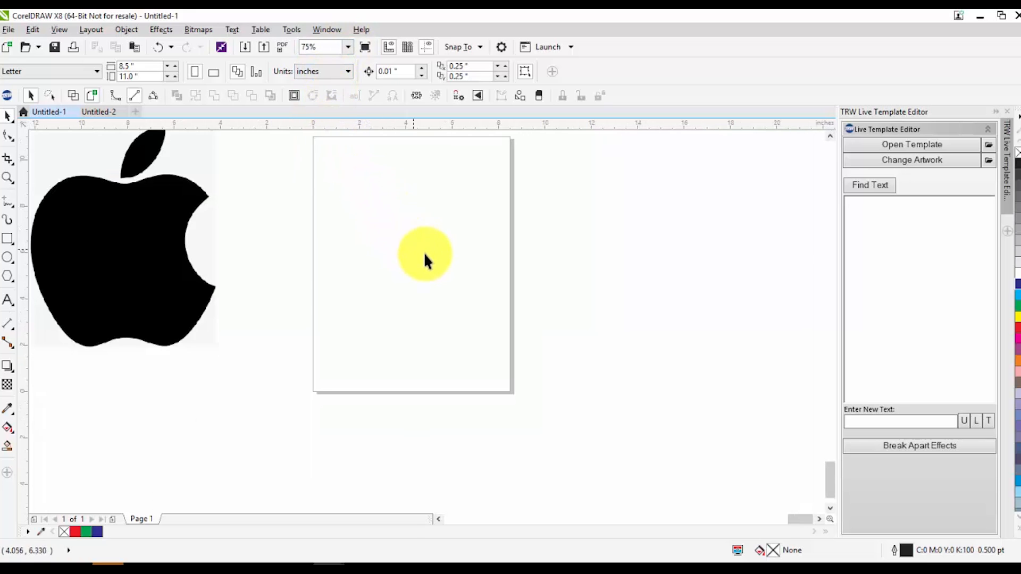
click(349, 47)
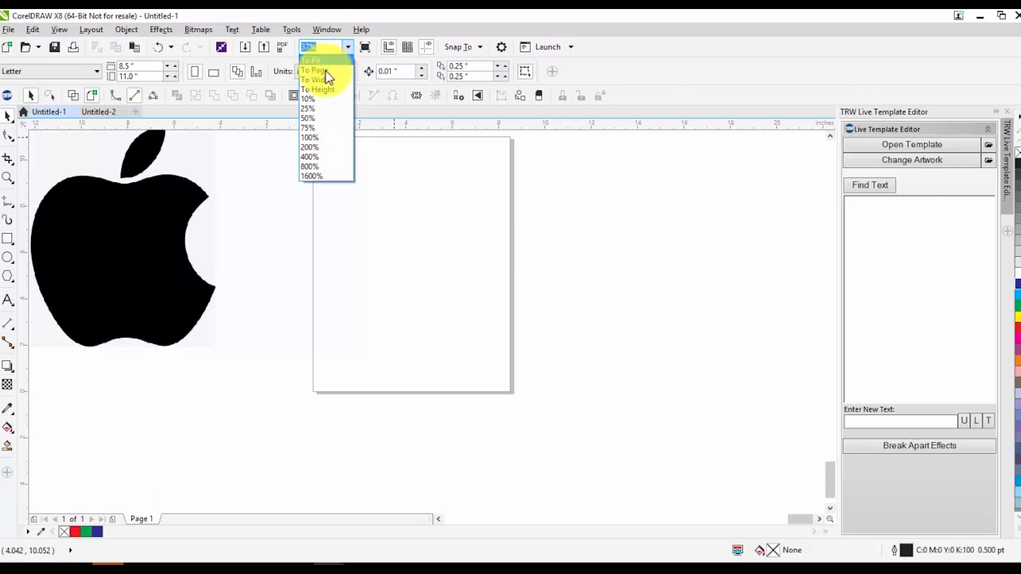
click(326, 71)
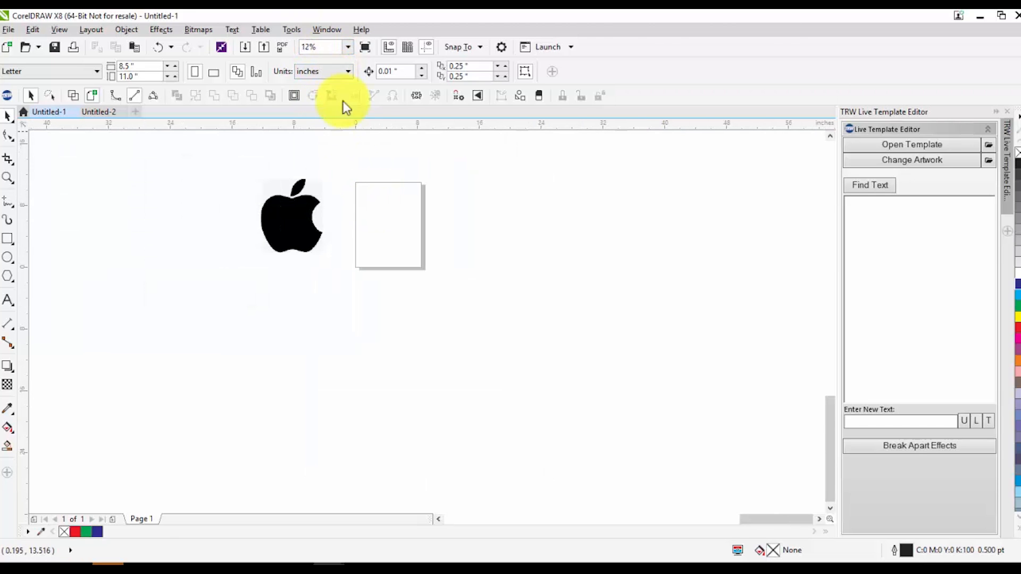
click(342, 47)
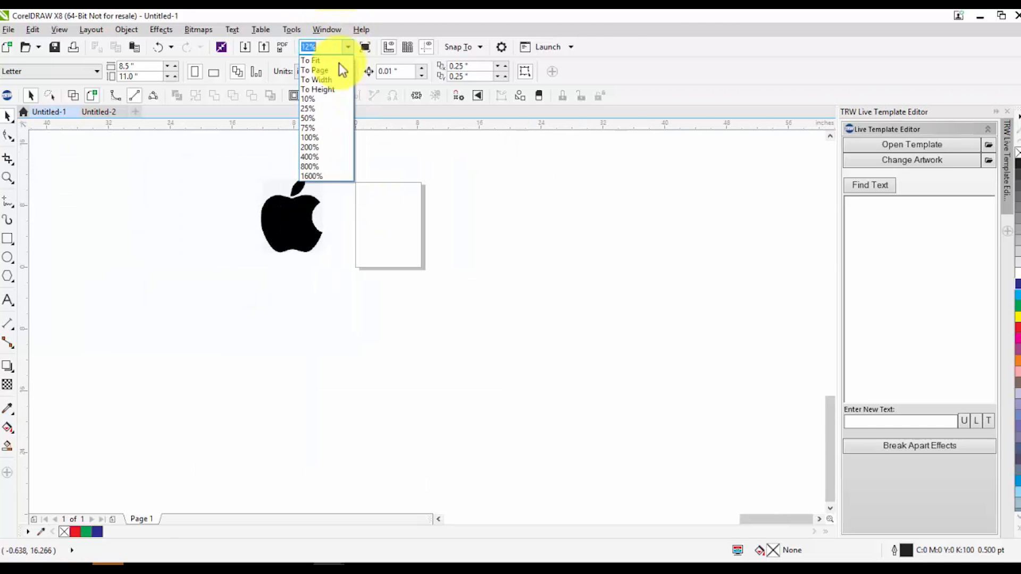
click(321, 137)
scroll(367, 247, down, 5)
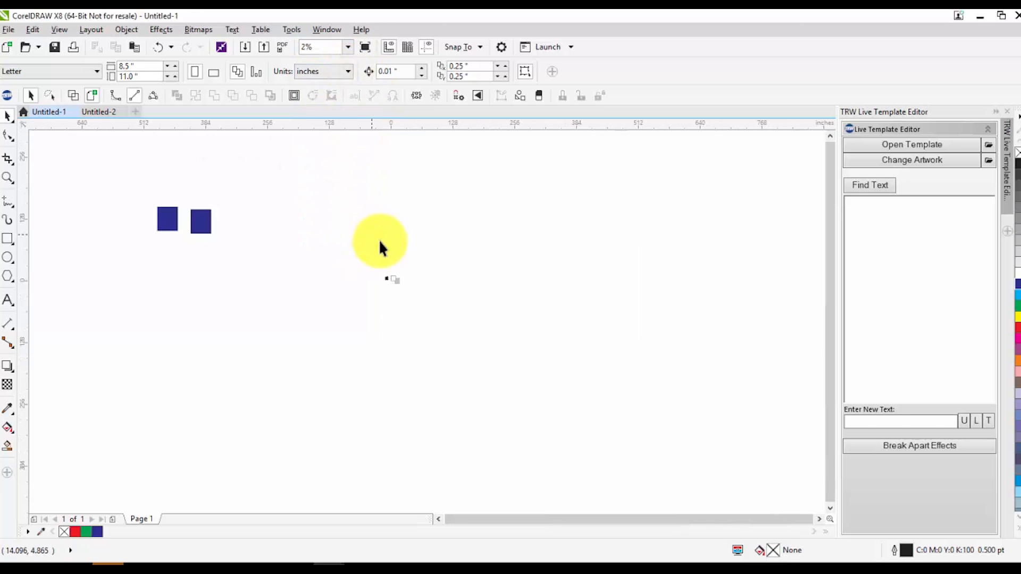
scroll(379, 242, down, 1)
click(601, 326)
scroll(277, 249, up, 1)
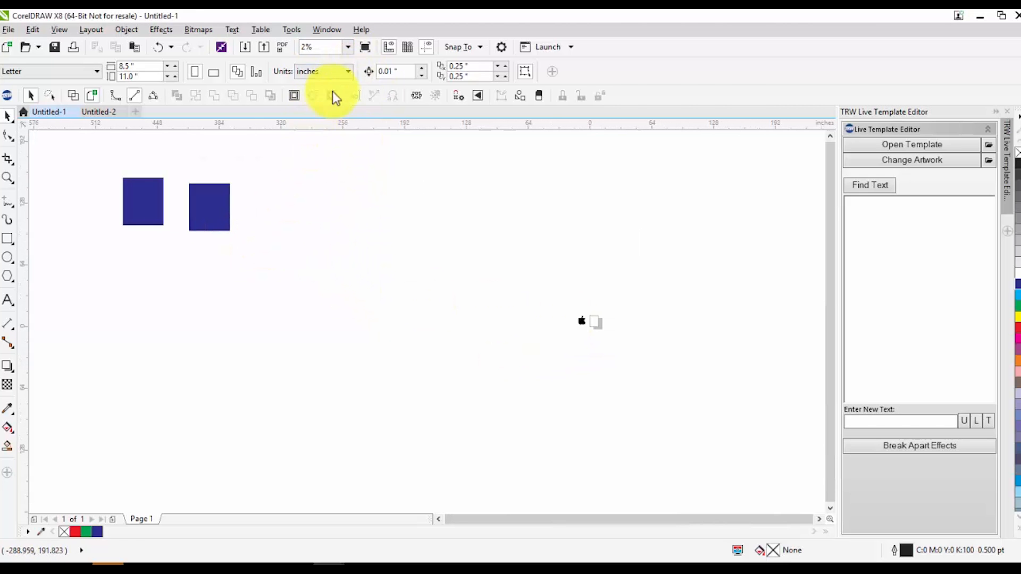
click(347, 46)
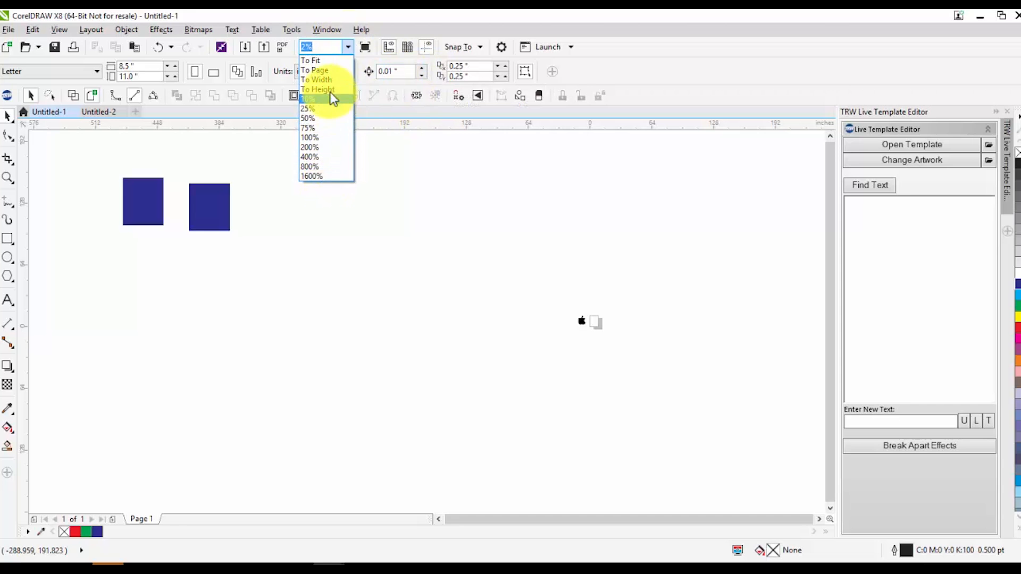
click(397, 219)
scroll(140, 195, down, 1)
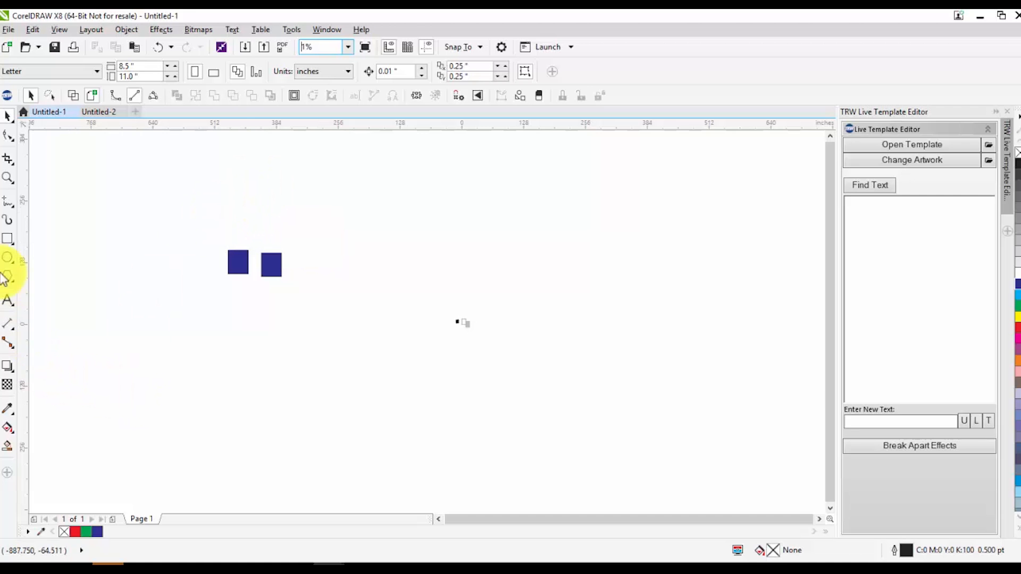
Draw several freehand curves and straight lines scattered across the drawing area with the Freehand tool
click(7, 209)
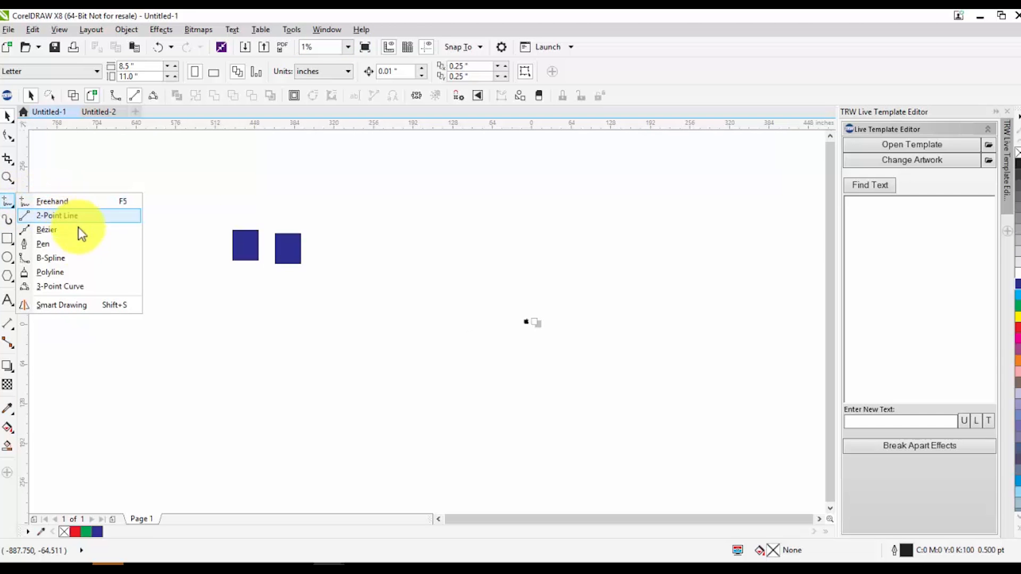
click(79, 286)
click(10, 203)
click(55, 201)
mouse_move(119, 175)
mouse_down()
mouse_move(389, 223)
mouse_move(576, 189)
mouse_move(766, 313)
mouse_move(627, 401)
mouse_move(454, 428)
mouse_move(449, 306)
mouse_move(507, 270)
mouse_move(395, 285)
mouse_move(327, 344)
mouse_move(381, 438)
mouse_move(242, 452)
mouse_move(103, 329)
mouse_move(293, 311)
mouse_move(108, 239)
mouse_move(63, 272)
mouse_up()
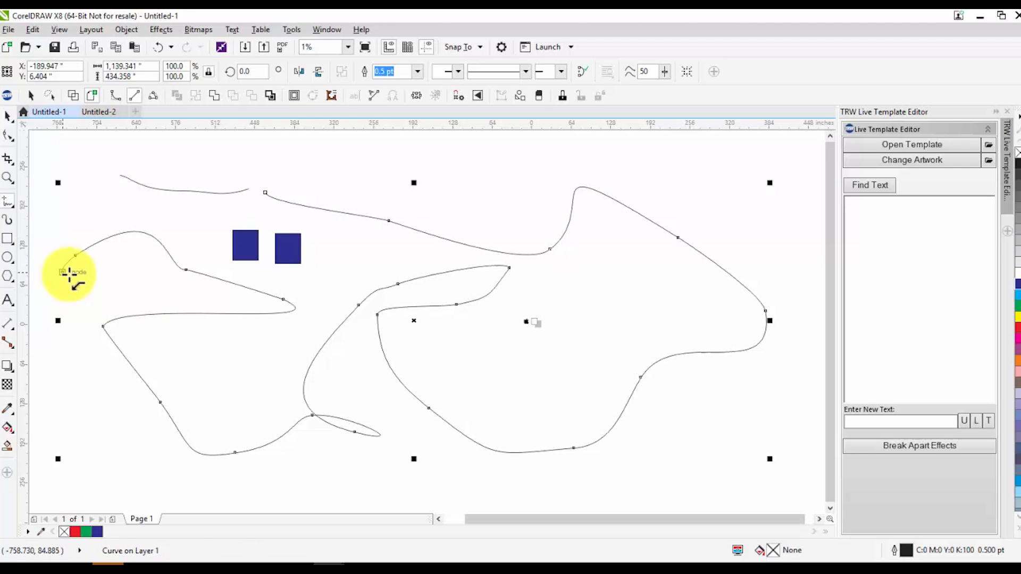
drag(336, 475, 353, 481)
click(391, 477)
click(675, 461)
click(733, 397)
click(661, 422)
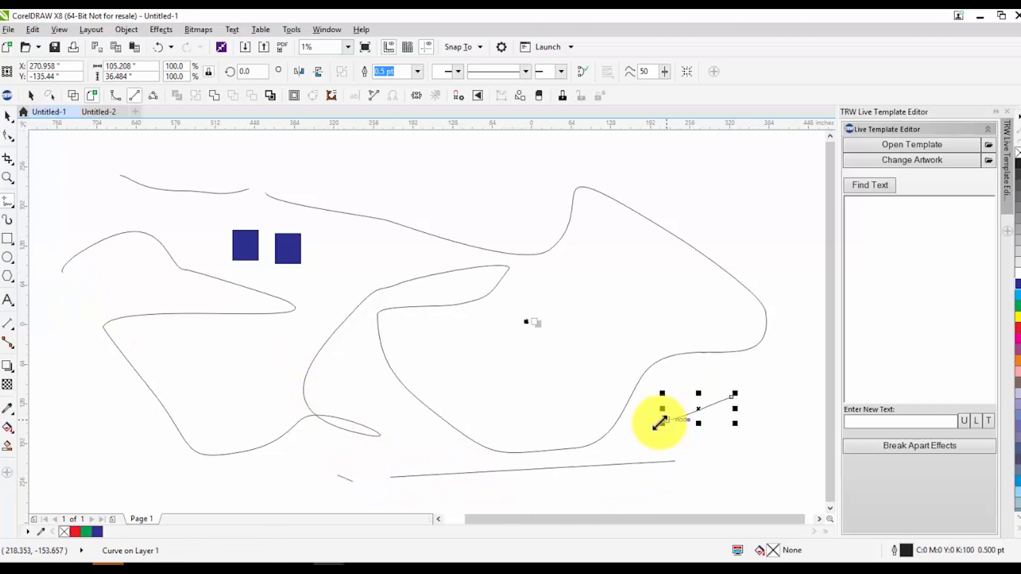
mouse_move(134, 147)
mouse_down()
mouse_move(237, 162)
mouse_move(305, 143)
mouse_move(403, 187)
mouse_move(409, 174)
mouse_move(488, 186)
mouse_move(504, 214)
mouse_move(461, 207)
mouse_up()
click(484, 158)
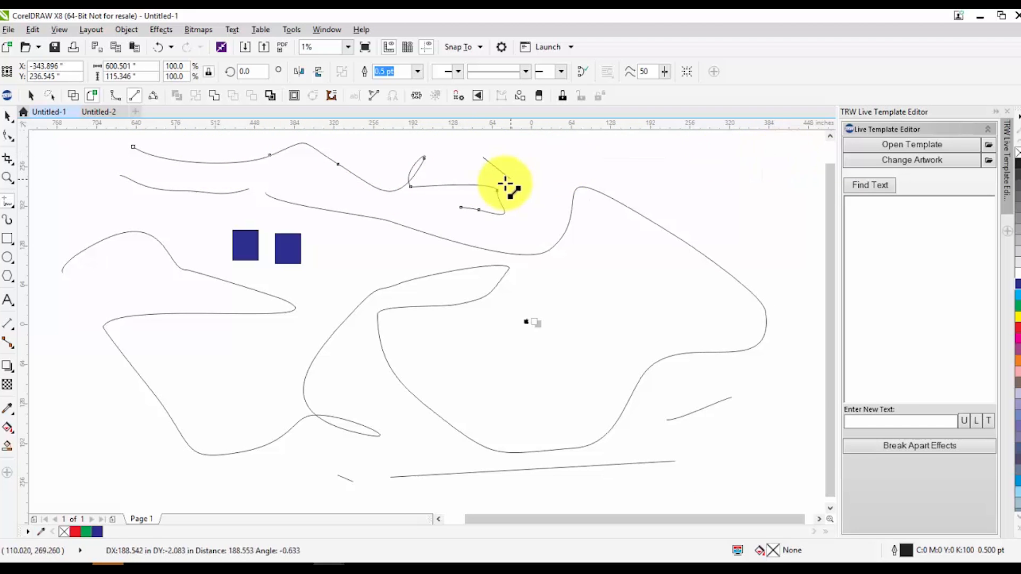
click(737, 194)
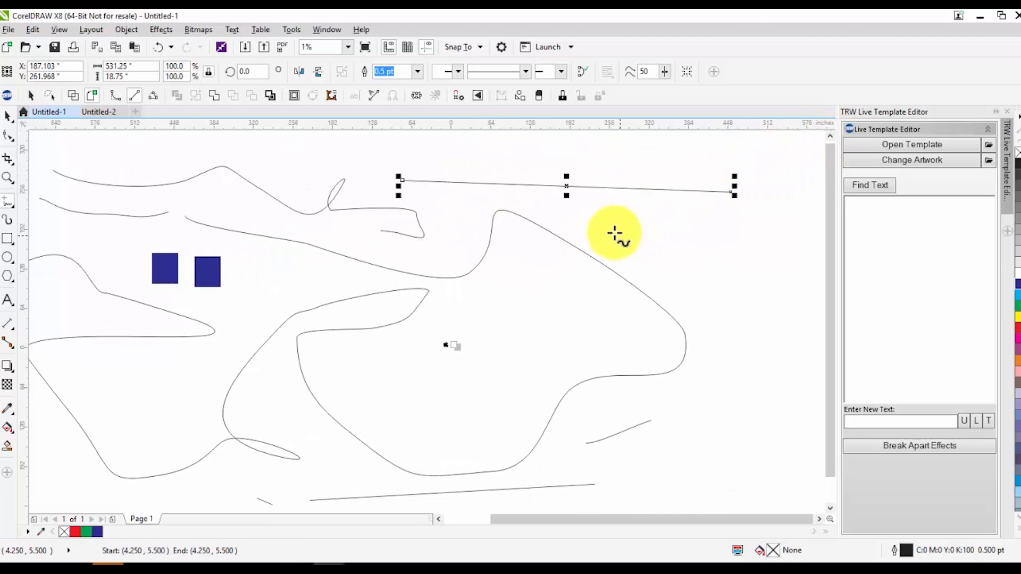
Select the two blue rectangles with a marquee and delete them
scroll(586, 230, down, 1)
click(610, 327)
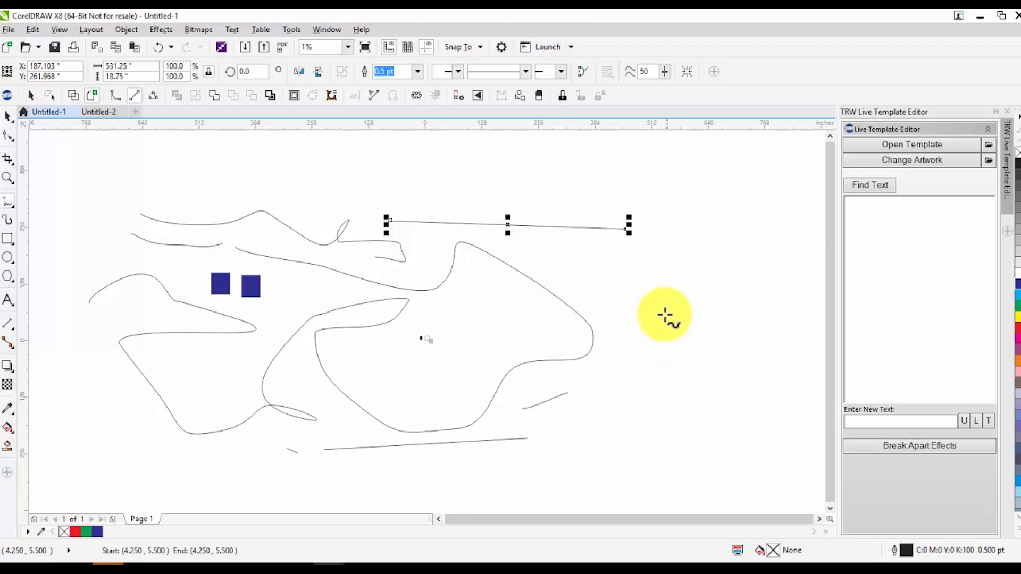
click(10, 209)
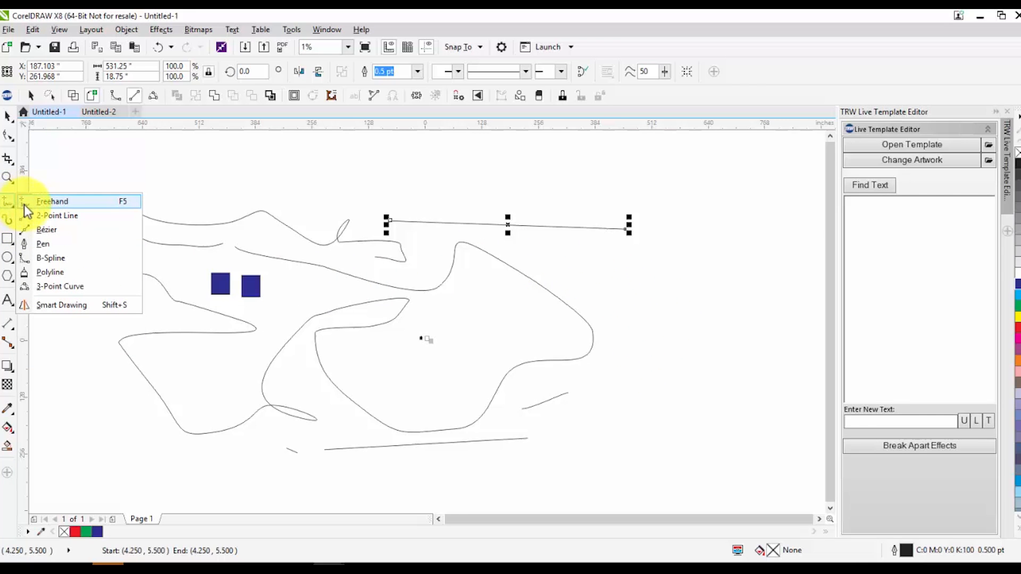
click(76, 259)
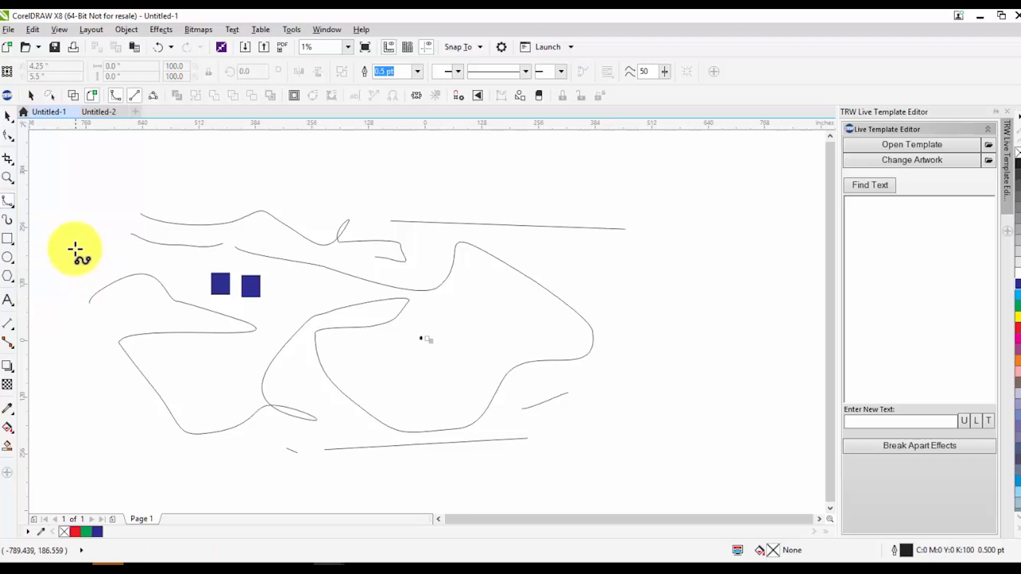
click(8, 116)
drag(72, 174, 385, 423)
key(Delete)
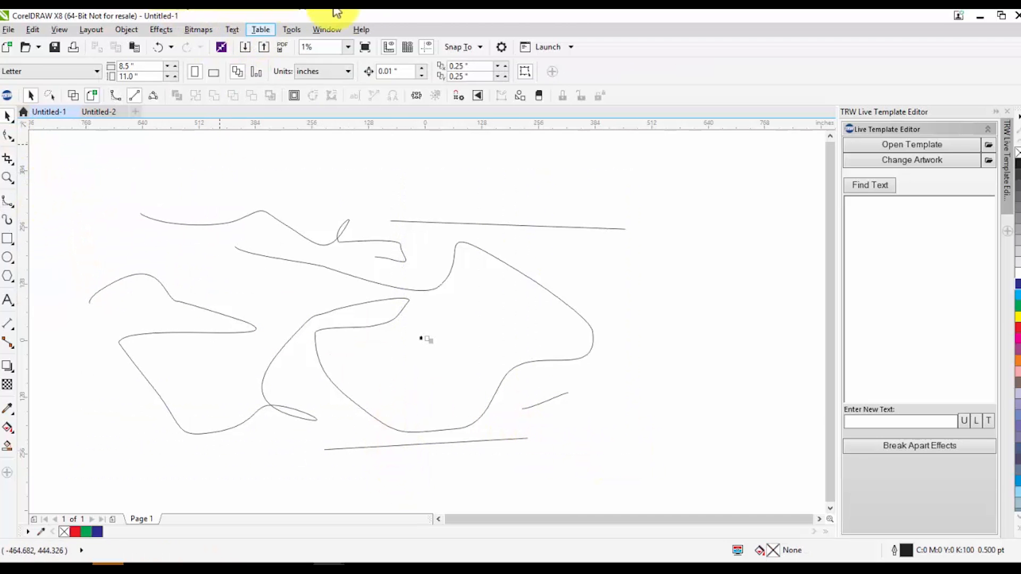
click(71, 113)
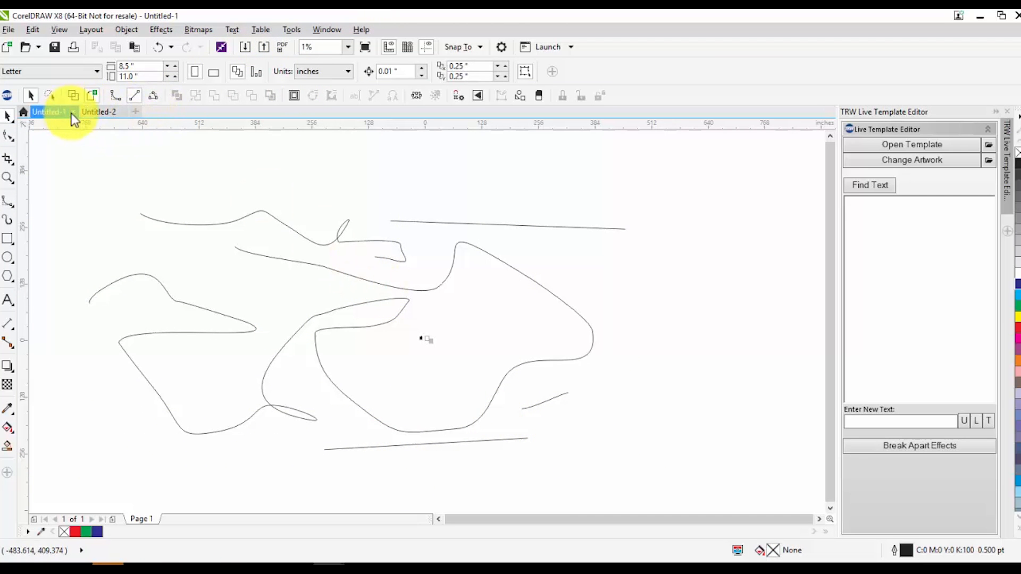
Switch to the Untitled-2 document and select the imported Apple logo bitmap
click(508, 325)
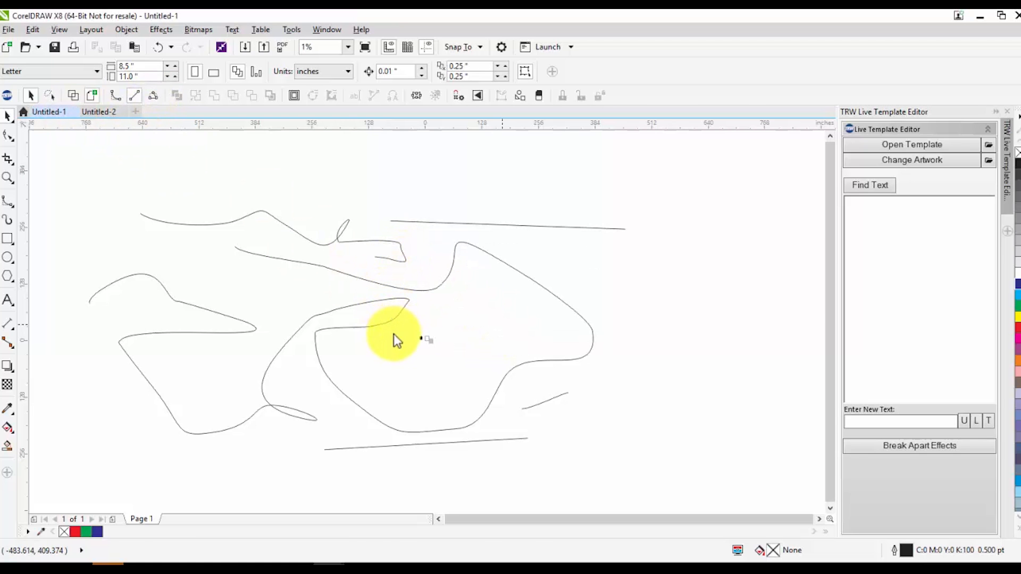
scroll(342, 274, up, 5)
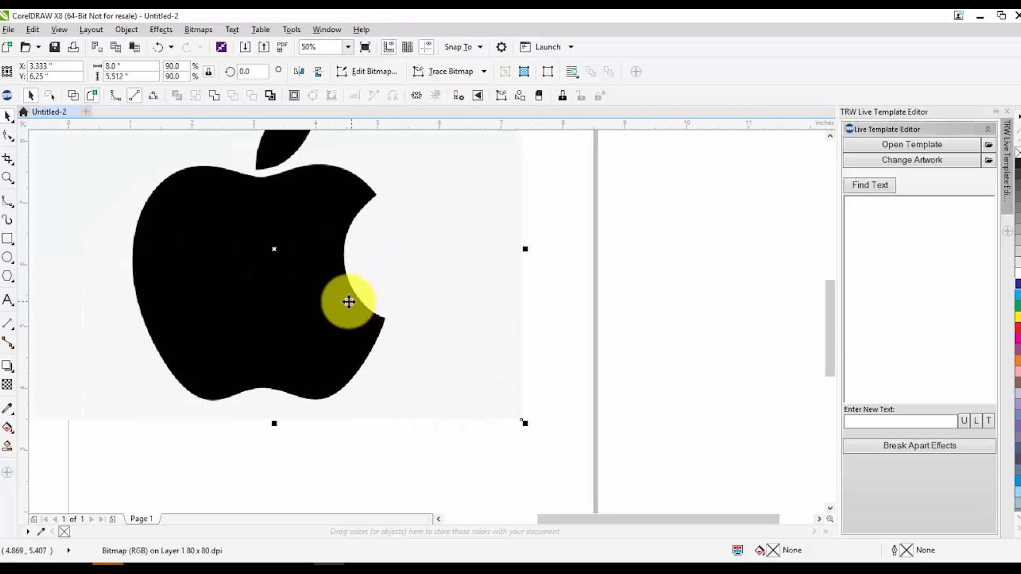
scroll(314, 287, down, 2)
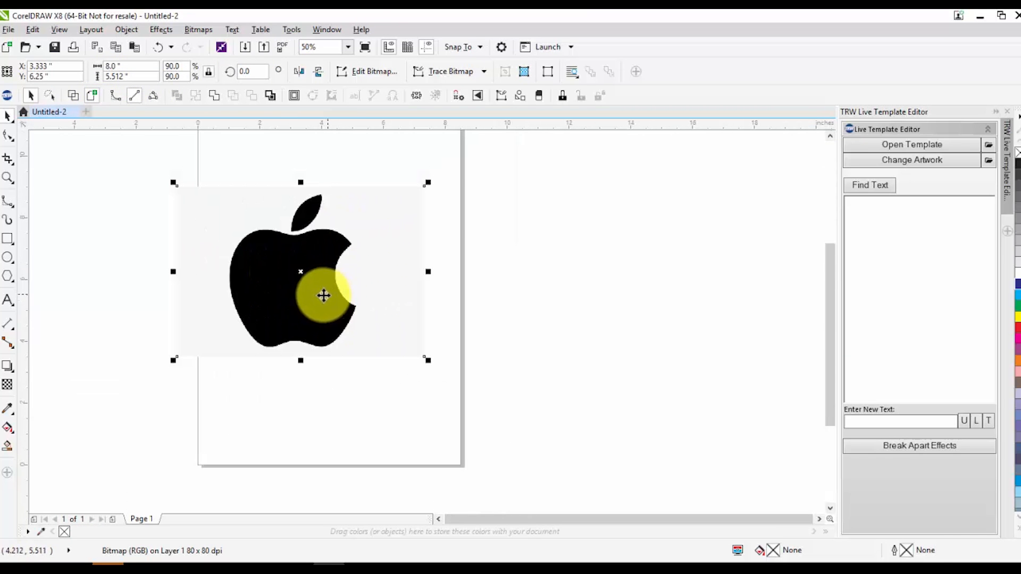
click(6, 204)
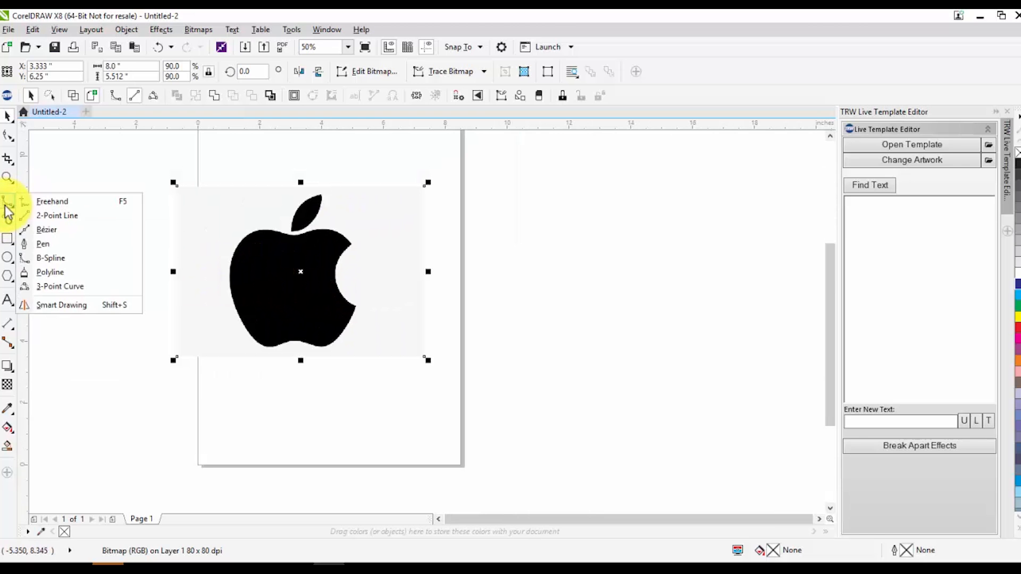
click(90, 257)
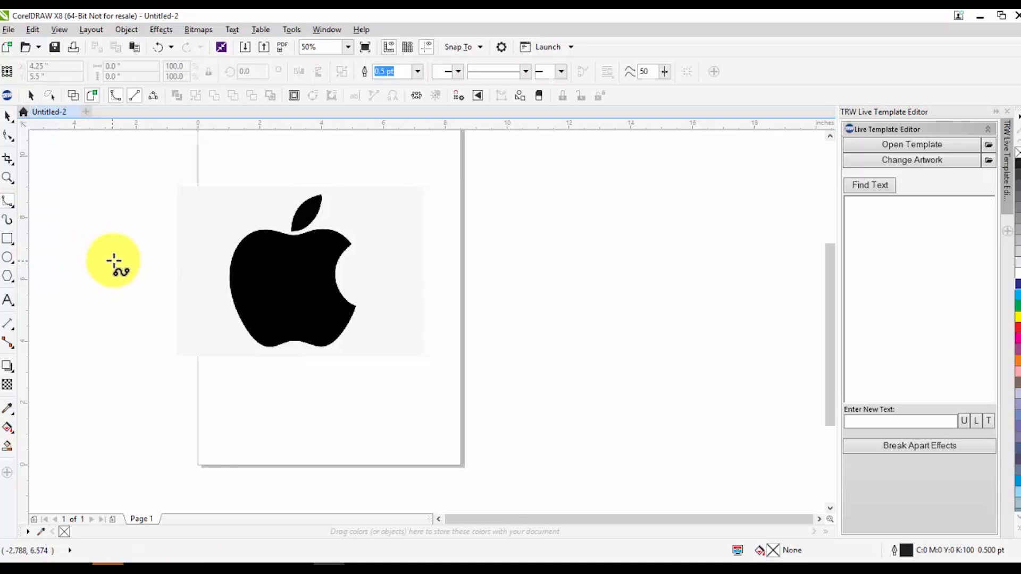
scroll(268, 256, up, 2)
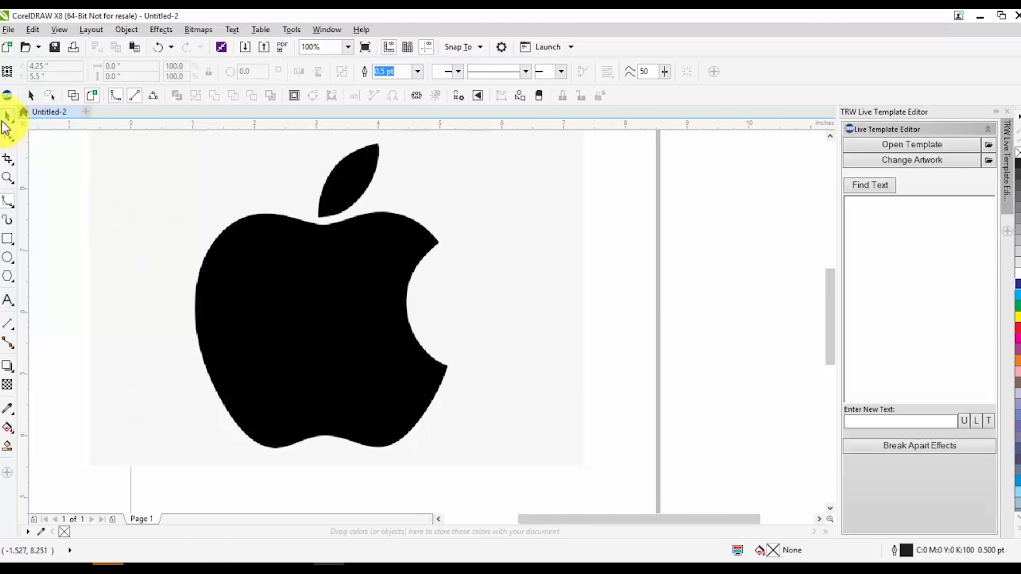
click(6, 121)
click(262, 291)
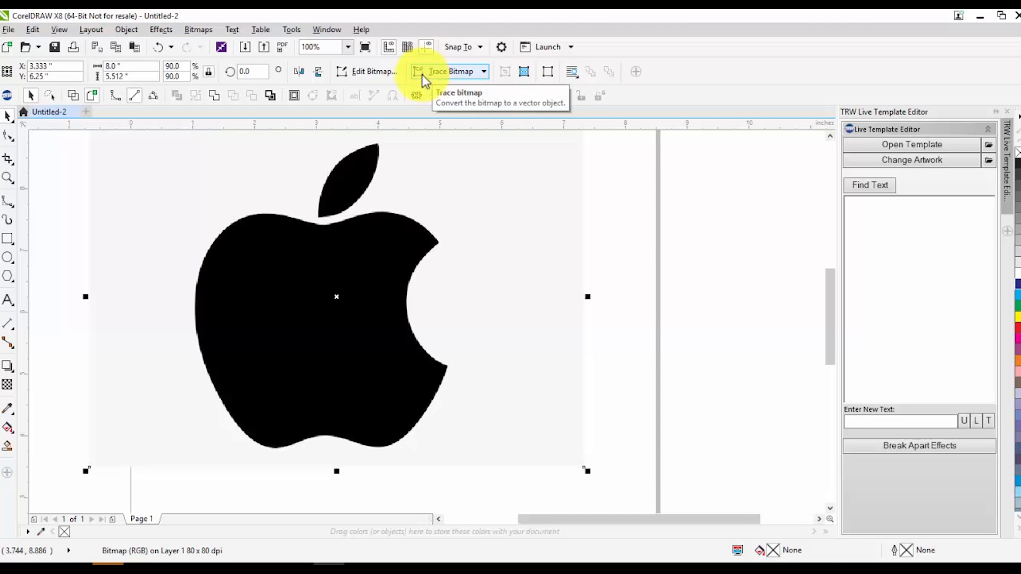
scroll(311, 356, down, 1)
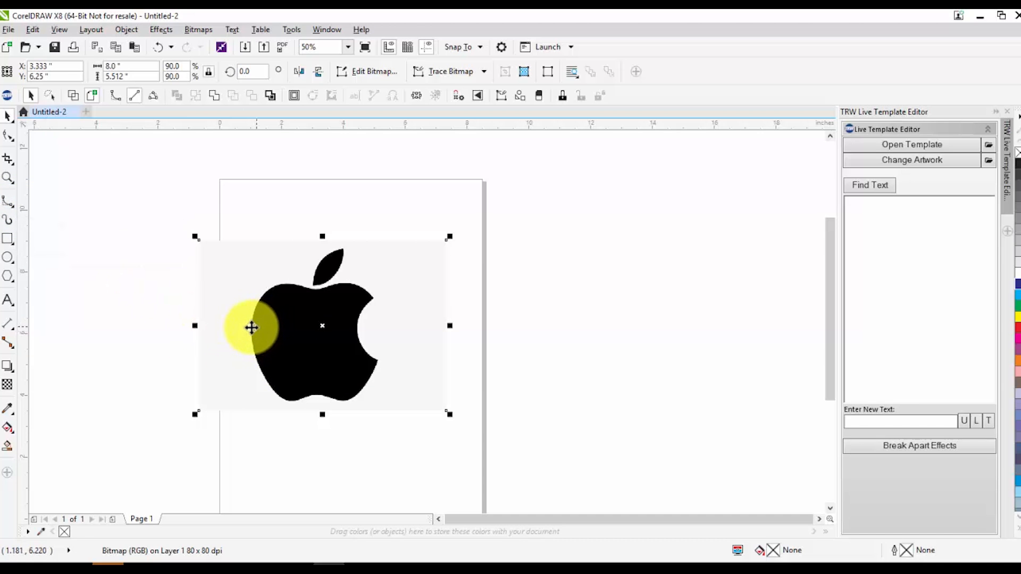
Trace the outline of the Apple logo's body with the B-Spline tool, placing points around it until the curve closes
click(7, 203)
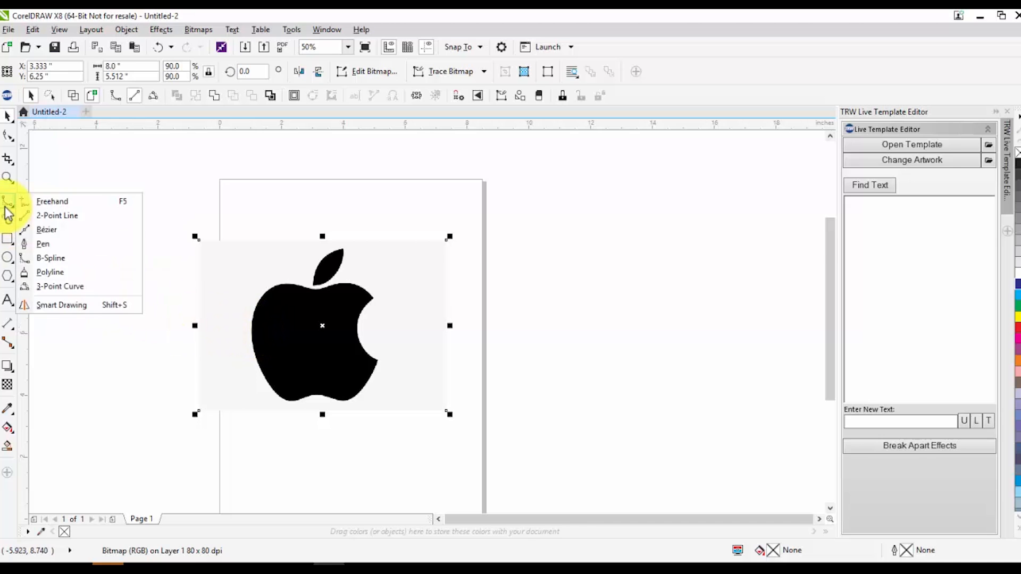
click(91, 259)
scroll(298, 293, up, 4)
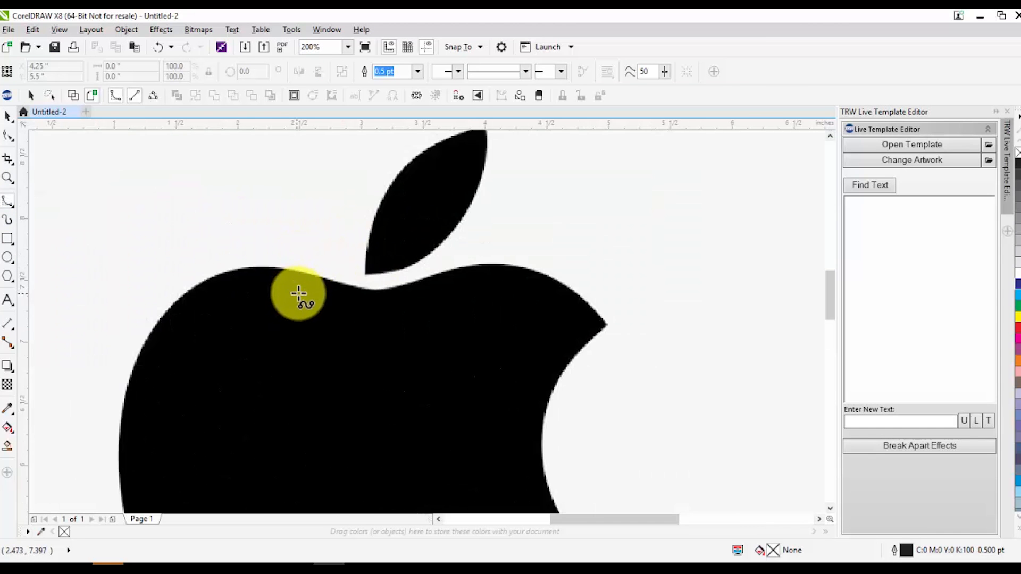
scroll(299, 294, down, 2)
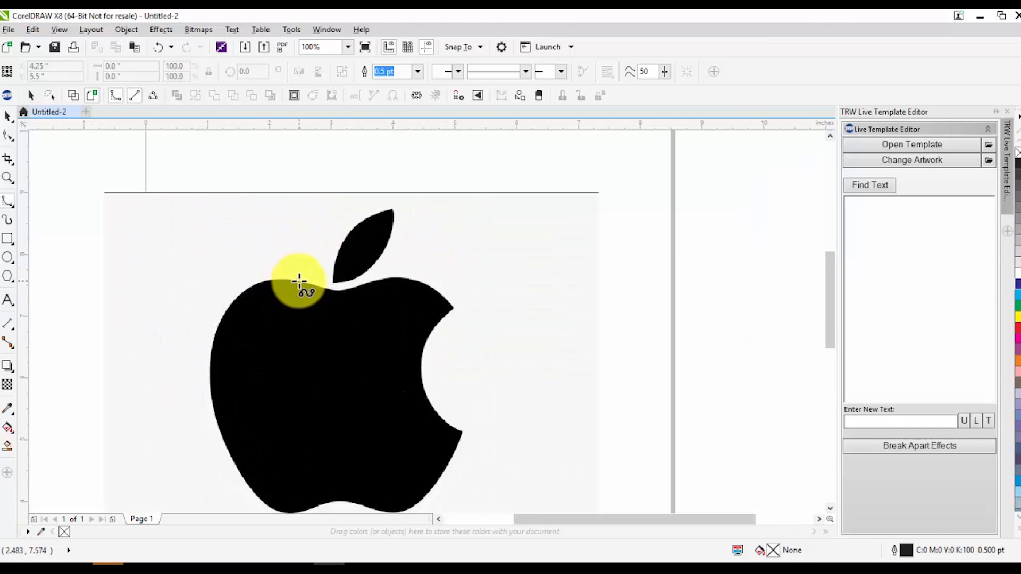
click(299, 281)
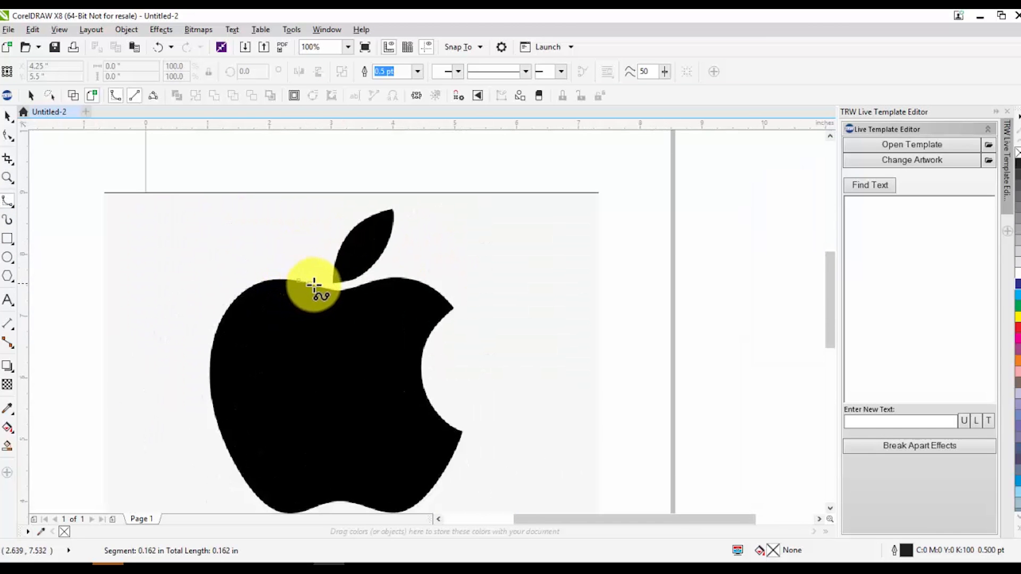
click(353, 287)
click(375, 279)
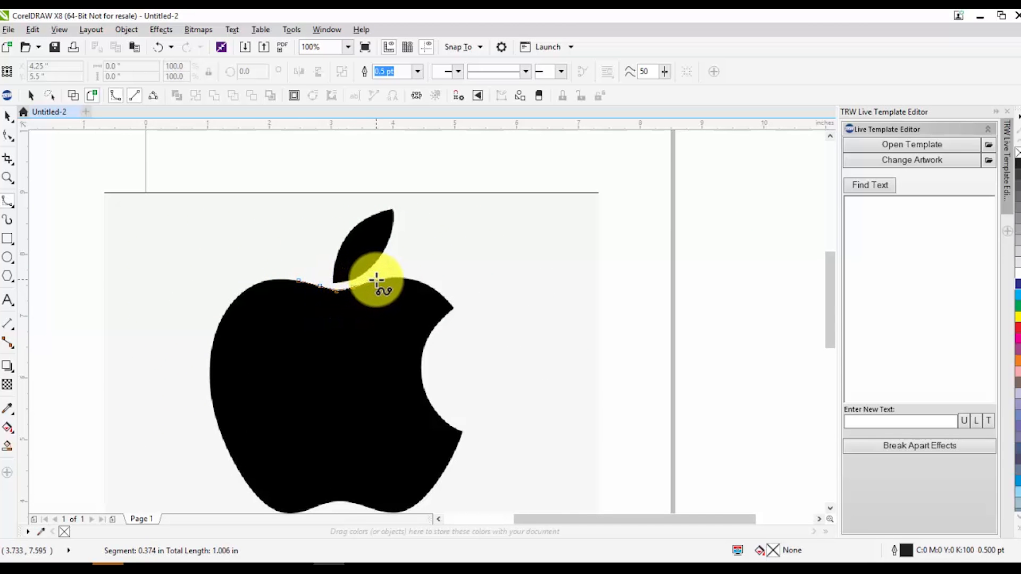
click(411, 278)
click(428, 285)
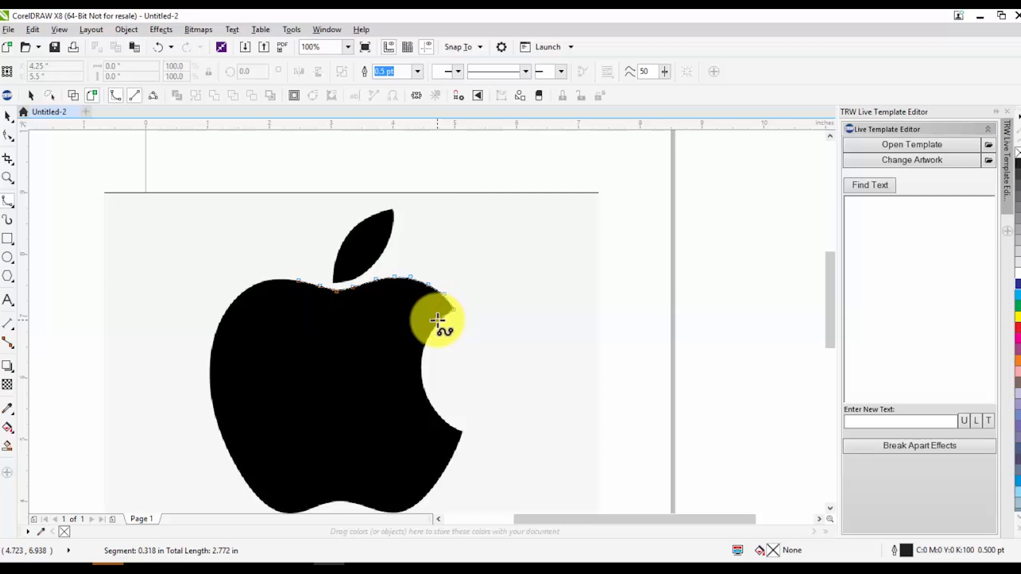
click(436, 322)
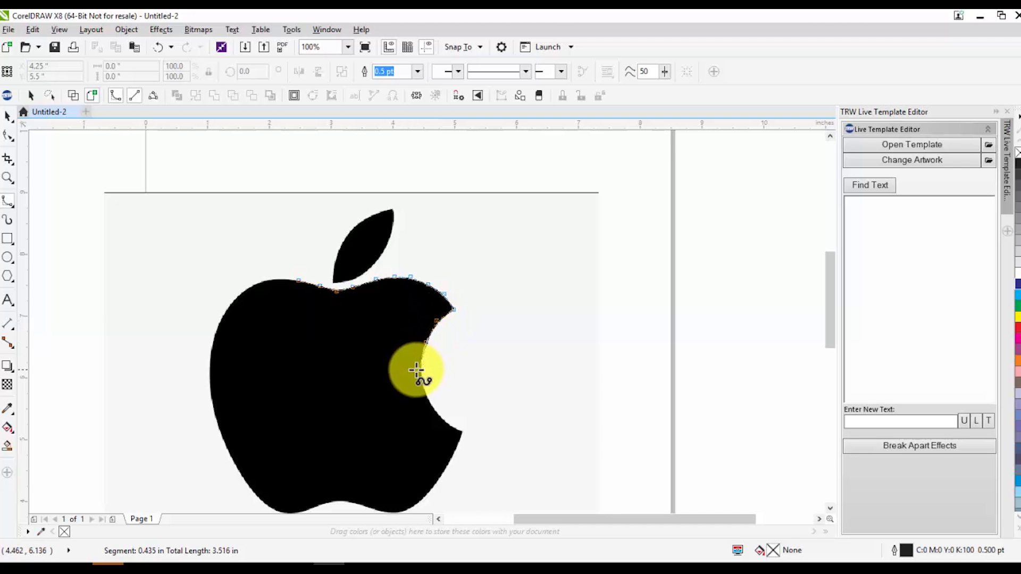
click(420, 364)
click(423, 393)
click(434, 412)
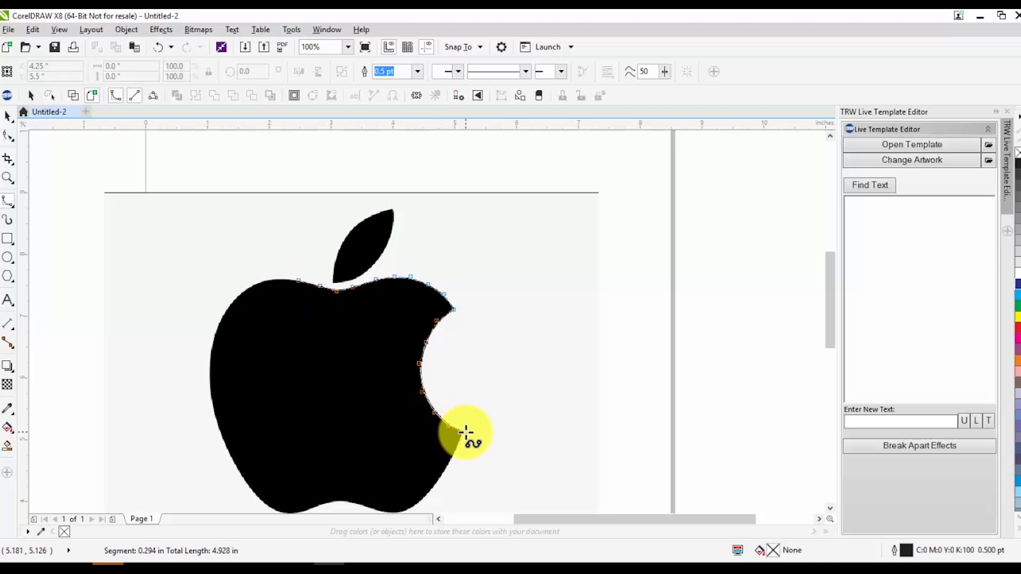
click(466, 432)
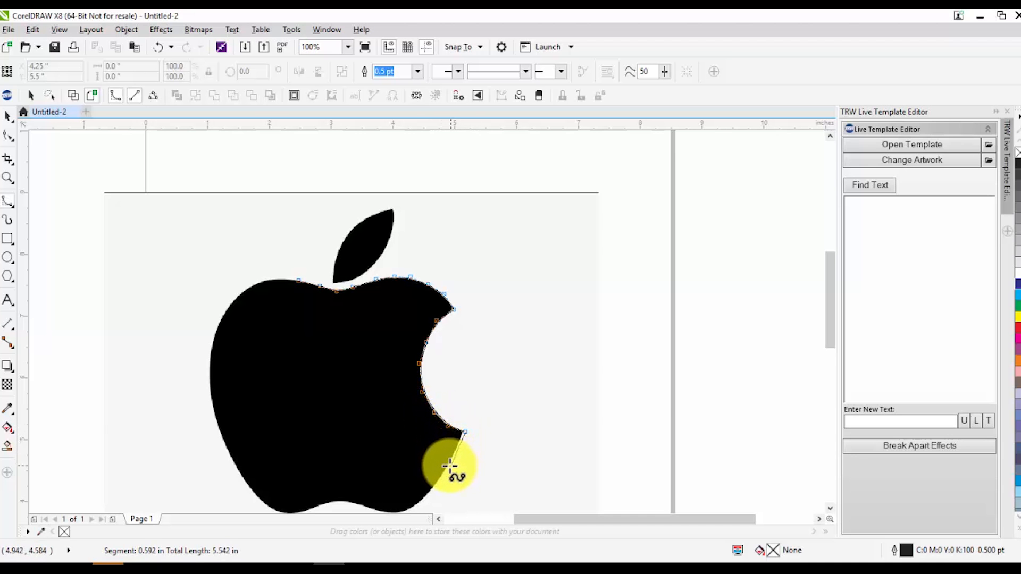
click(447, 465)
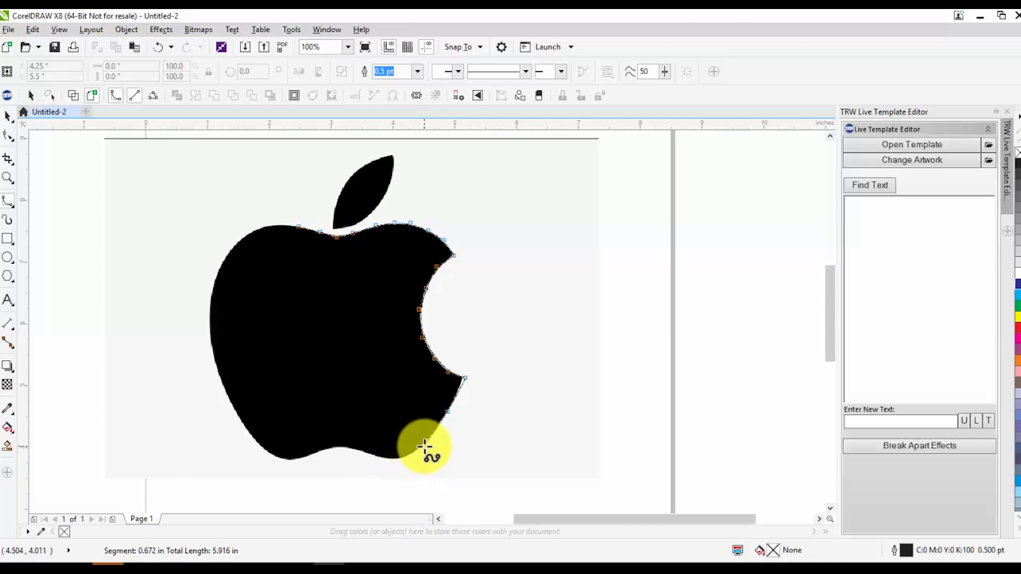
click(410, 457)
click(388, 461)
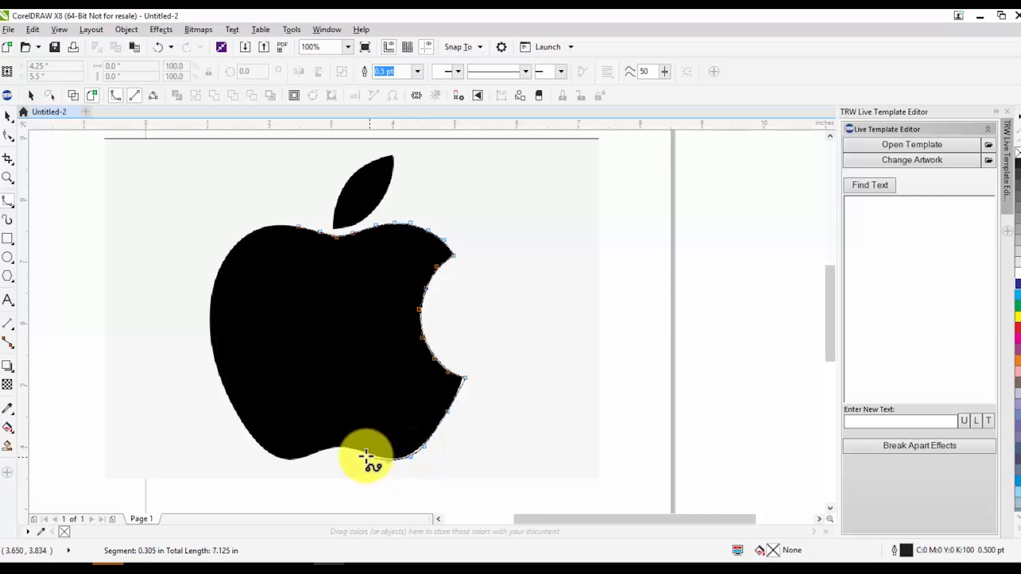
click(360, 450)
click(343, 446)
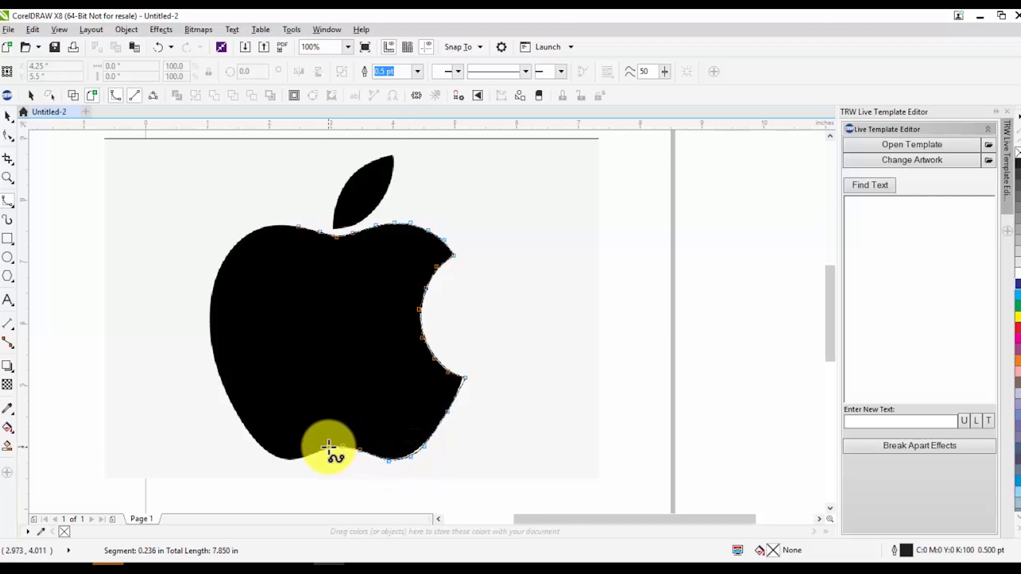
click(327, 447)
click(306, 457)
click(284, 461)
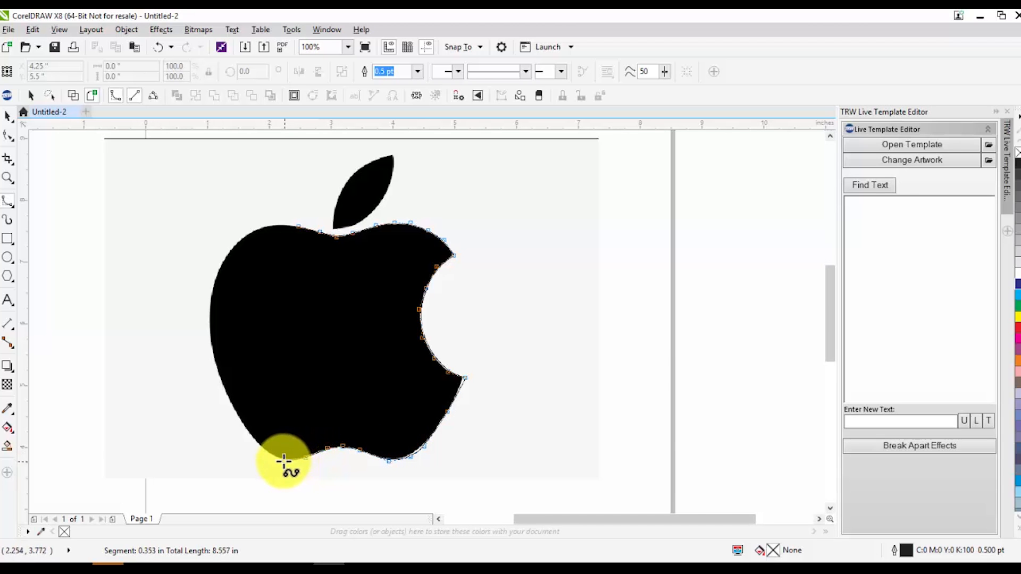
click(259, 444)
click(236, 416)
click(213, 368)
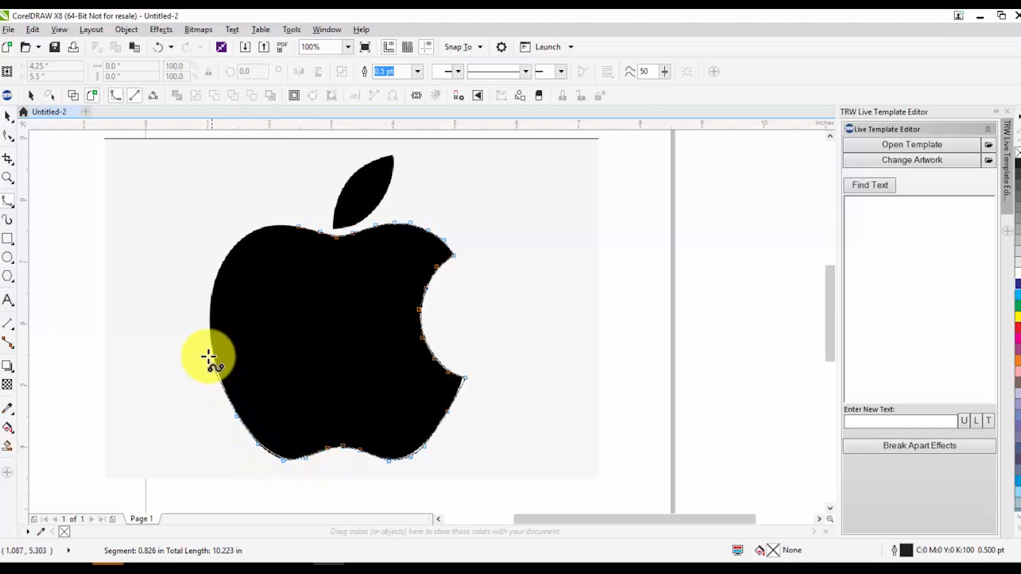
click(205, 309)
click(214, 266)
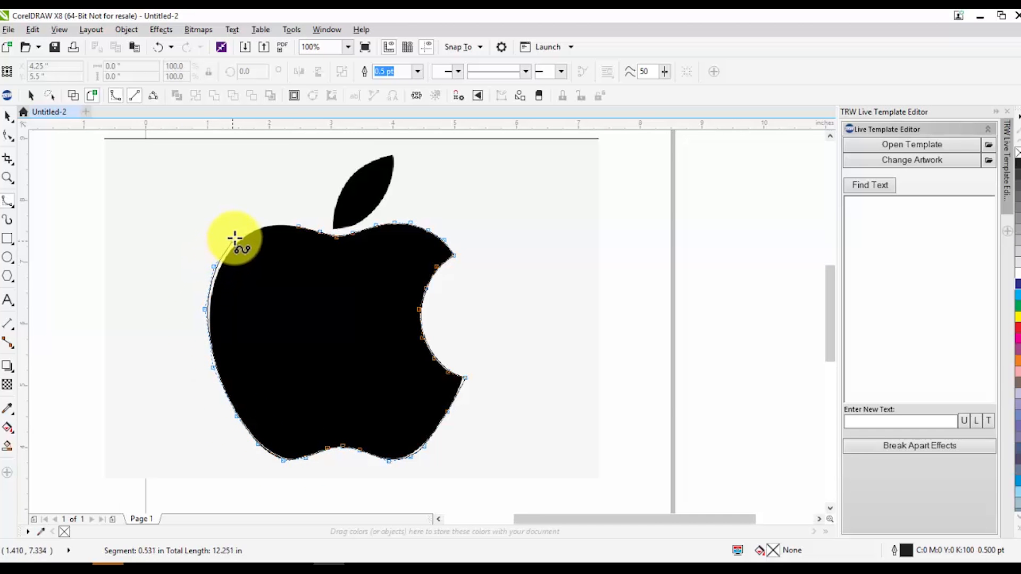
click(247, 229)
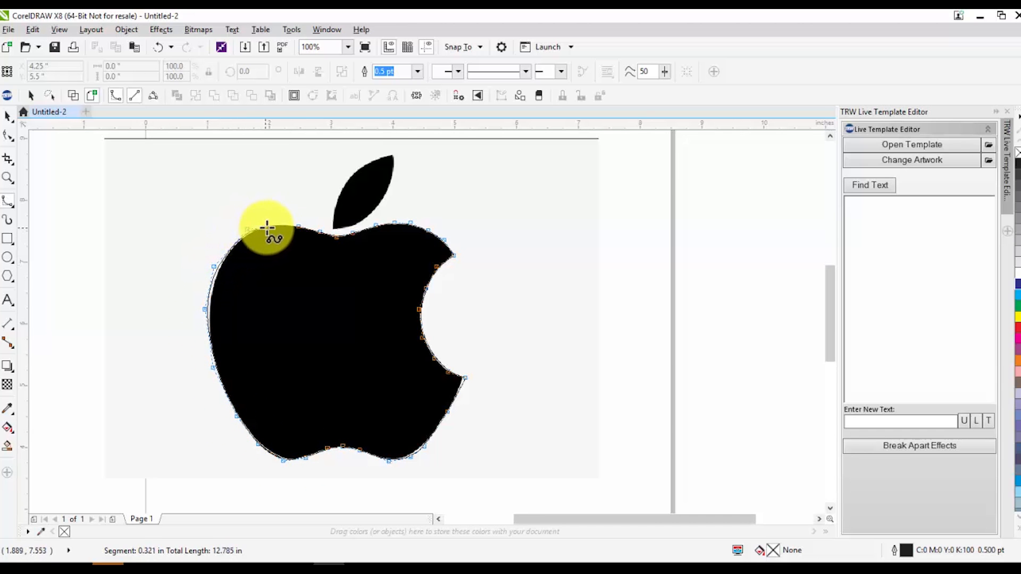
click(297, 228)
Move the traced apple outline beside the bitmap and fill it with black
scroll(338, 319, down, 1)
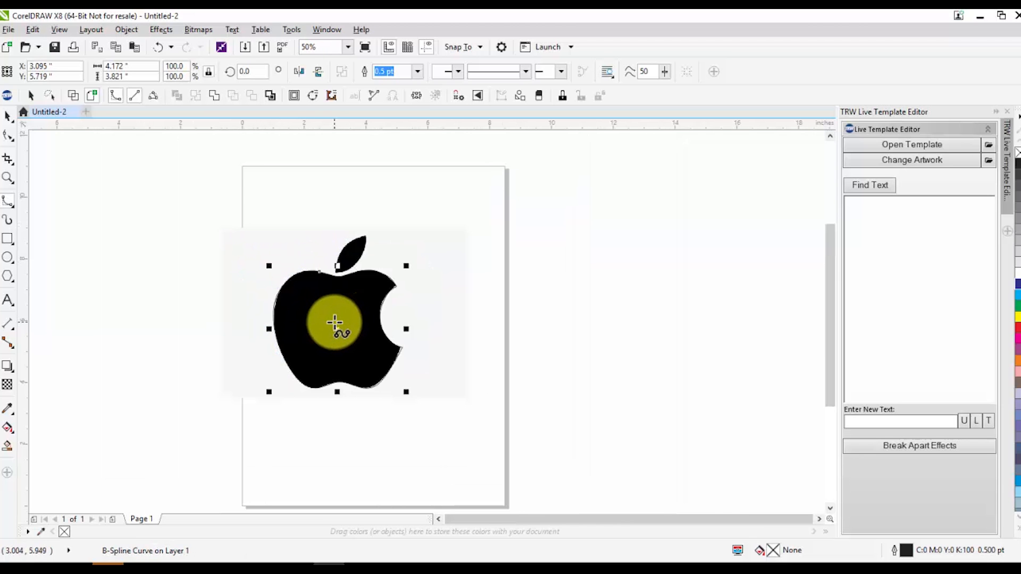
drag(337, 326, 525, 337)
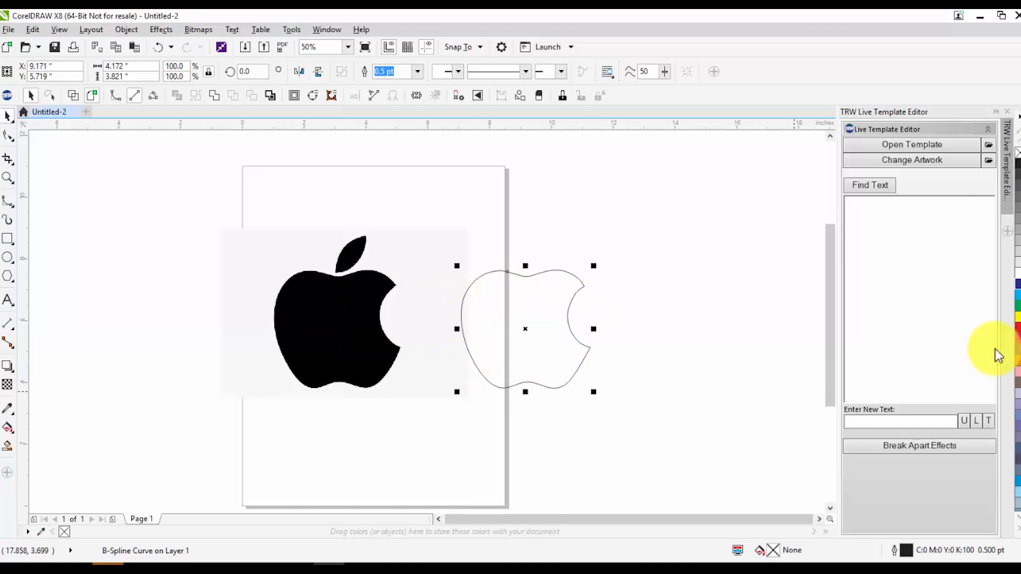
click(1017, 162)
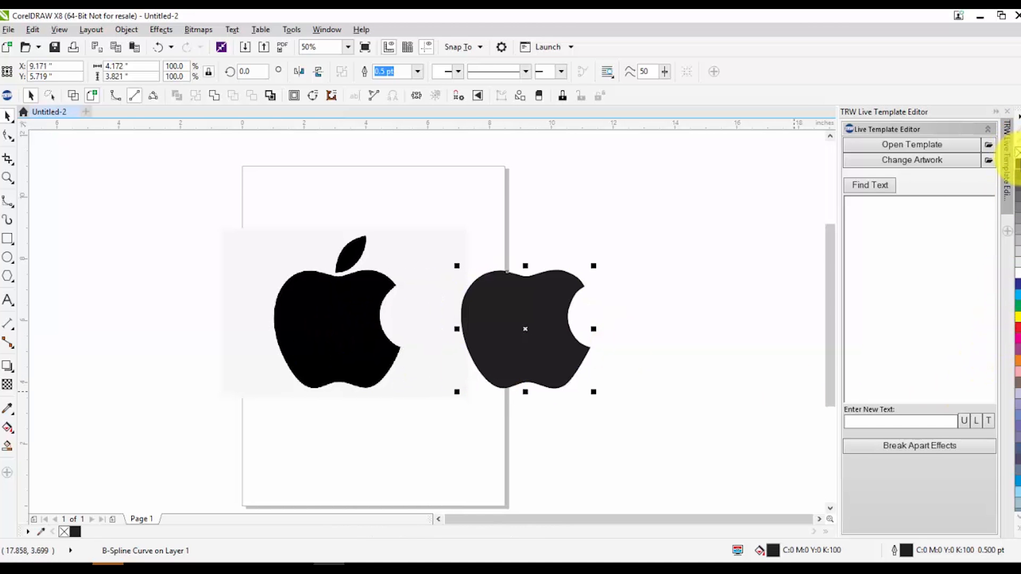
click(623, 315)
Trace the Apple logo's leaf with a new B-Spline curve starting from its tip
scroll(342, 245, up, 2)
key(F5)
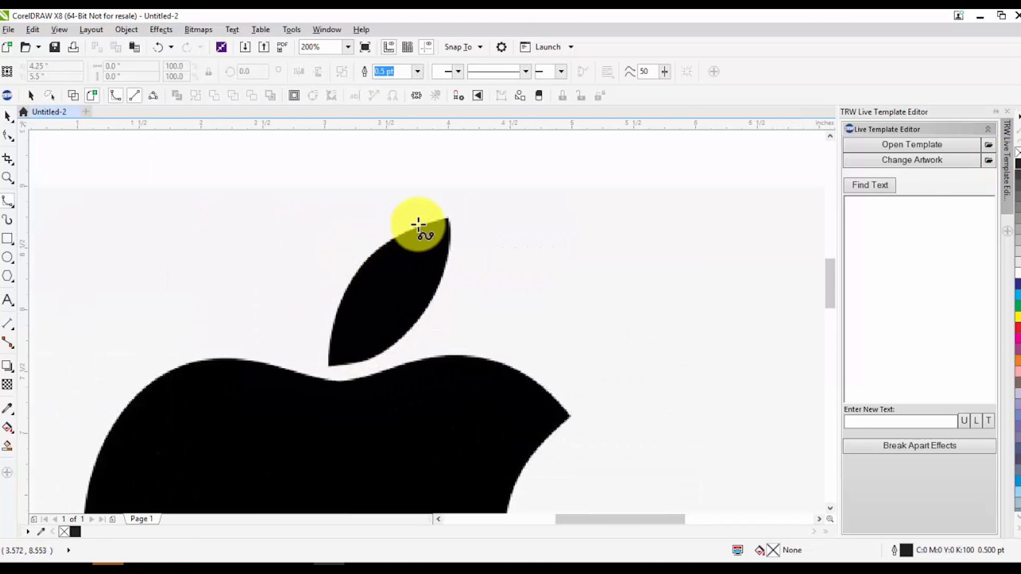
drag(447, 217, 391, 233)
click(351, 271)
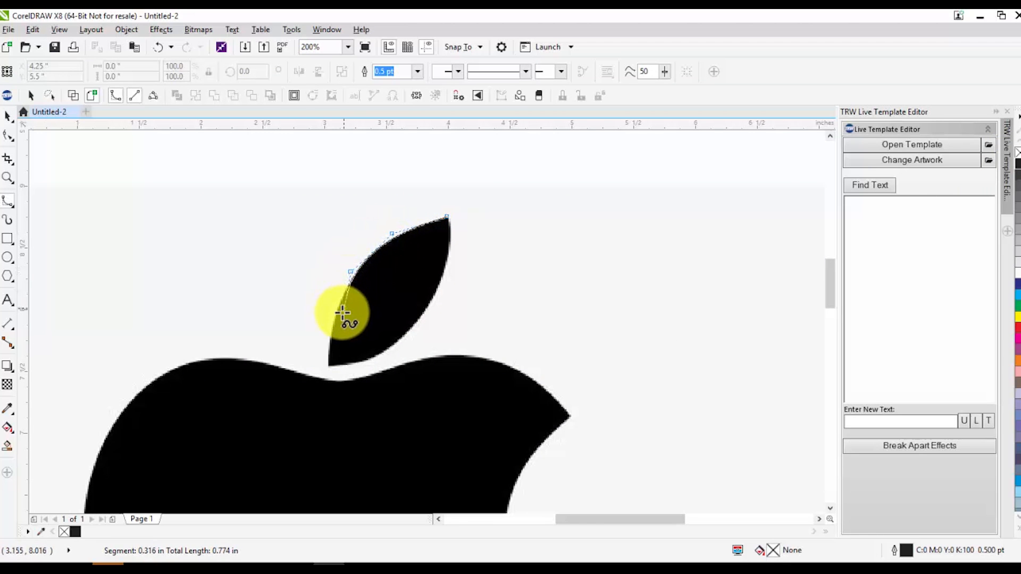
click(343, 309)
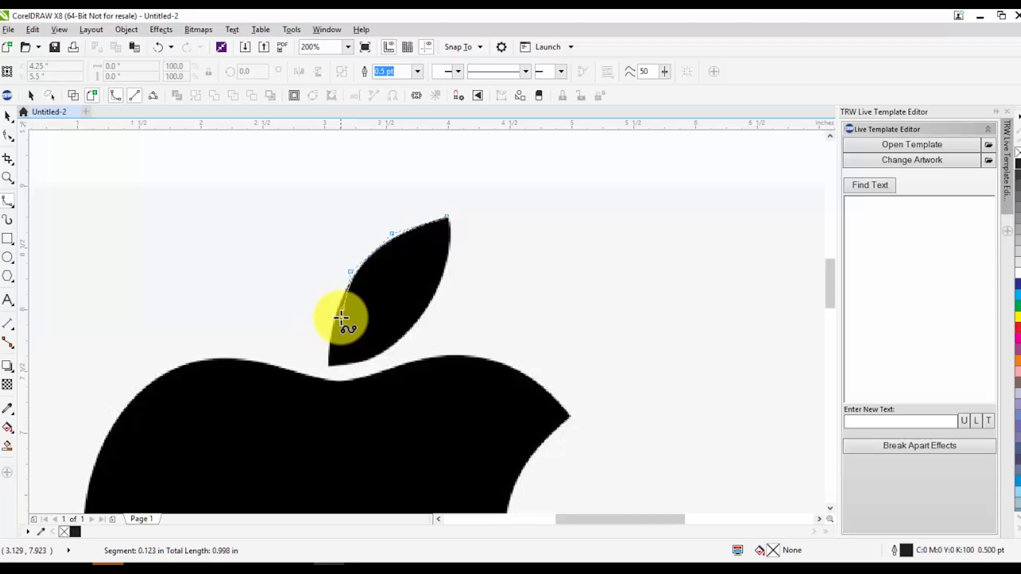
Continue the B-Spline curve around the leaf's lower point and up its right edge, closing it at the tip
click(329, 345)
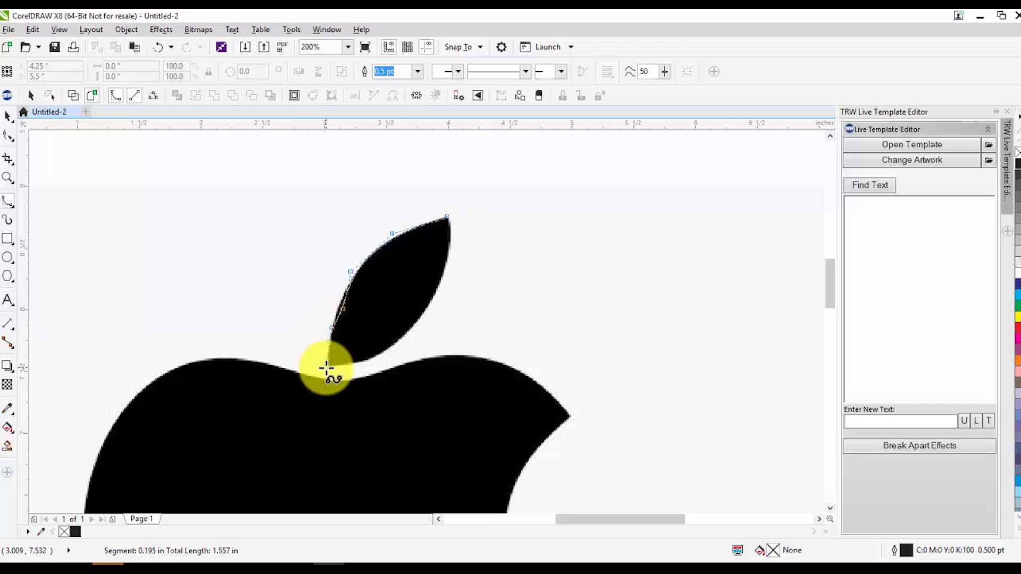
click(328, 367)
click(353, 364)
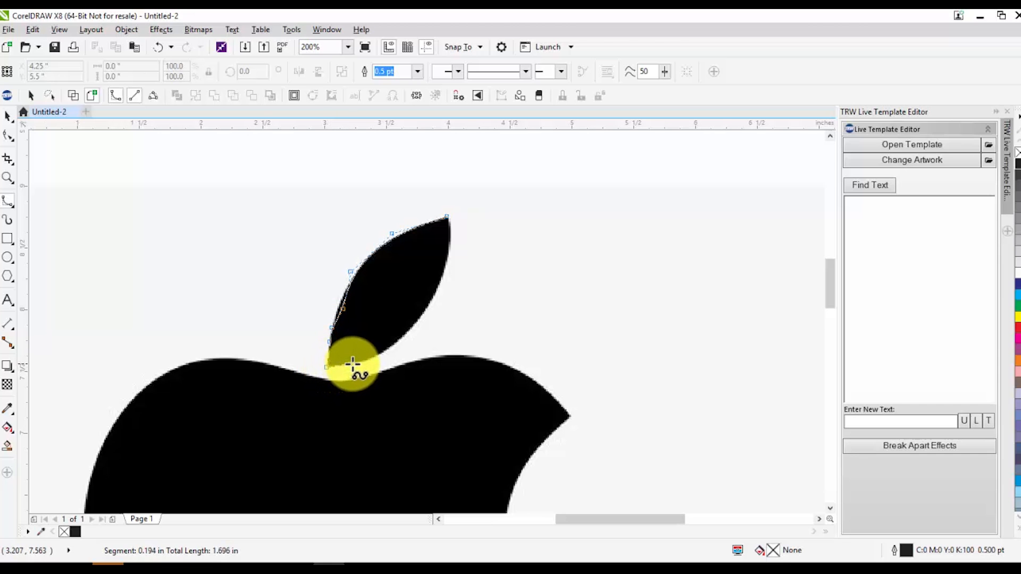
click(379, 358)
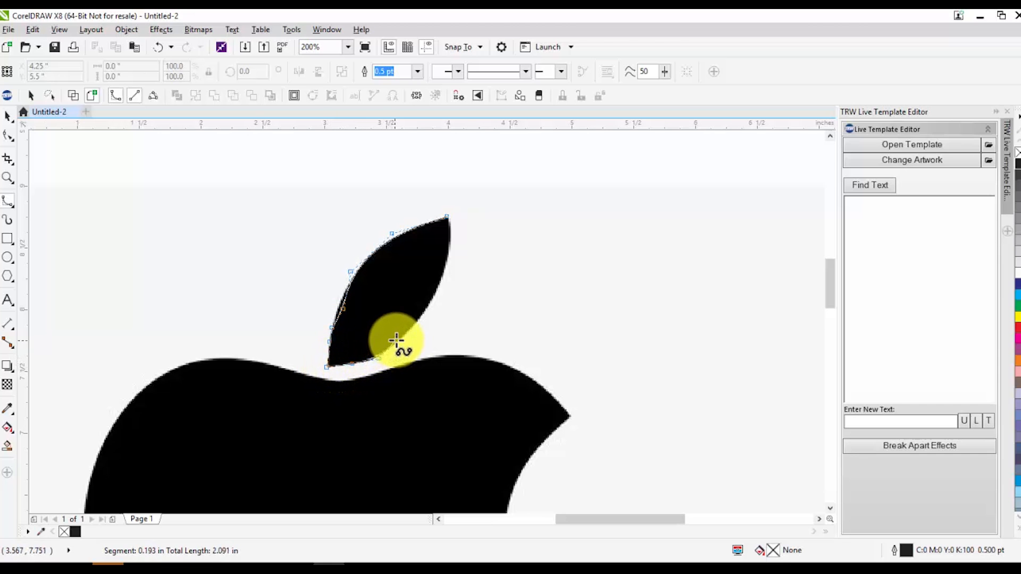
click(395, 341)
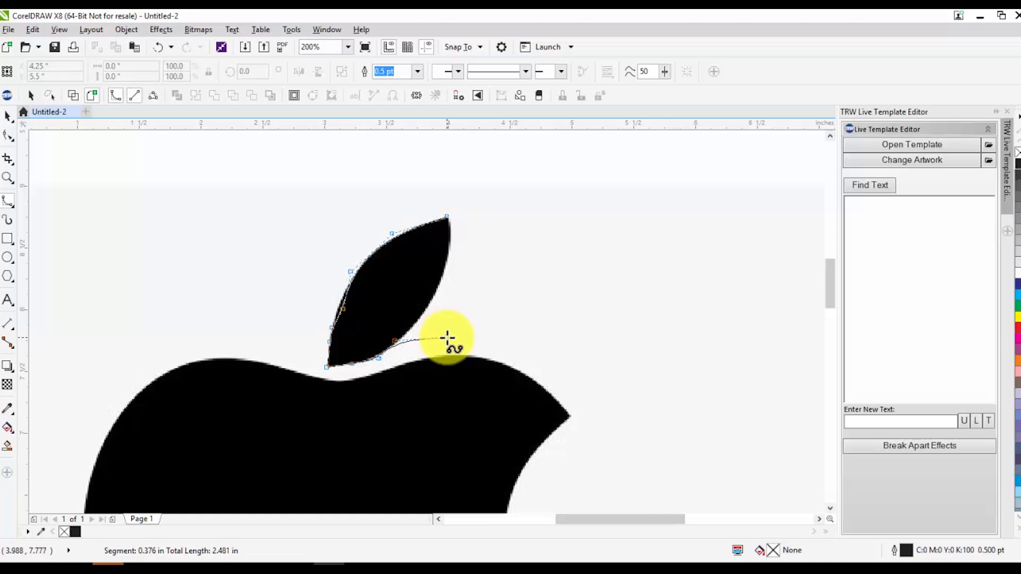
click(449, 337)
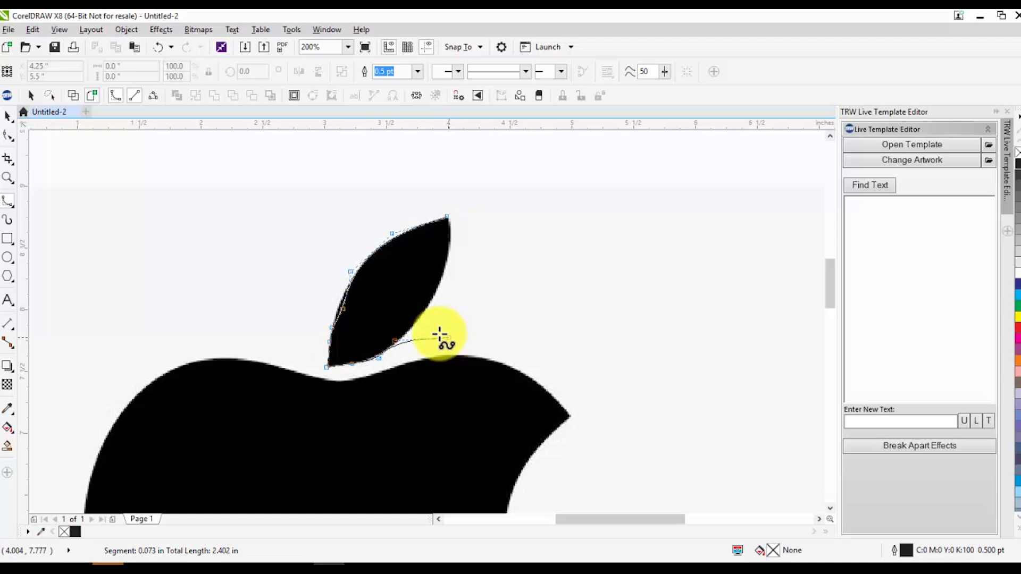
click(409, 331)
click(420, 316)
click(434, 299)
click(443, 276)
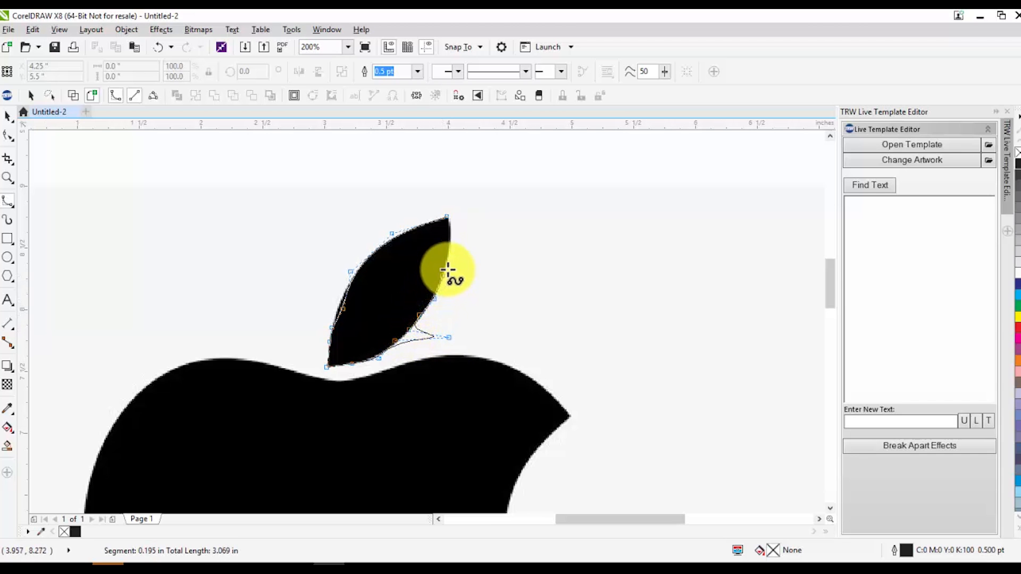
click(447, 218)
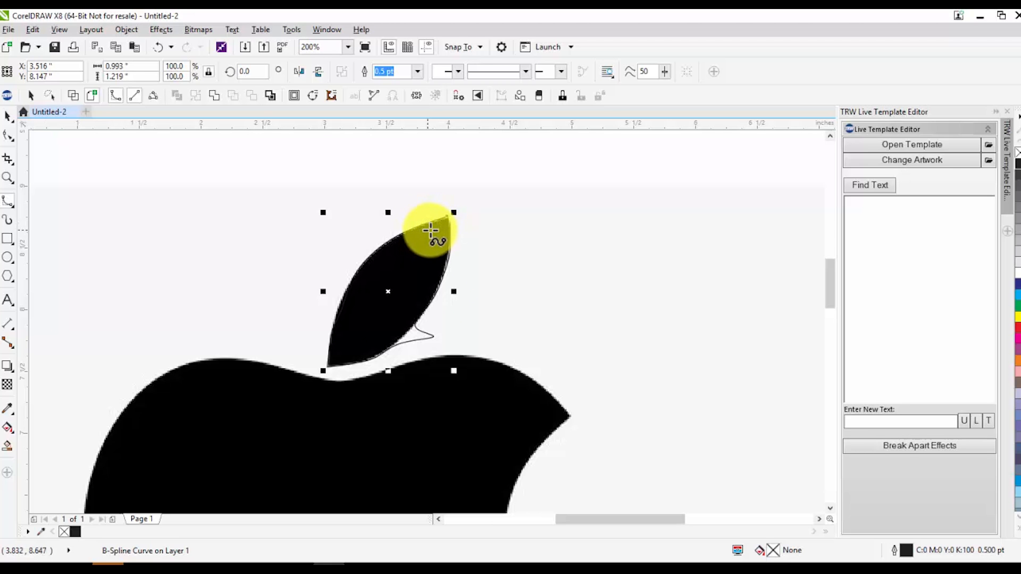
key(space)
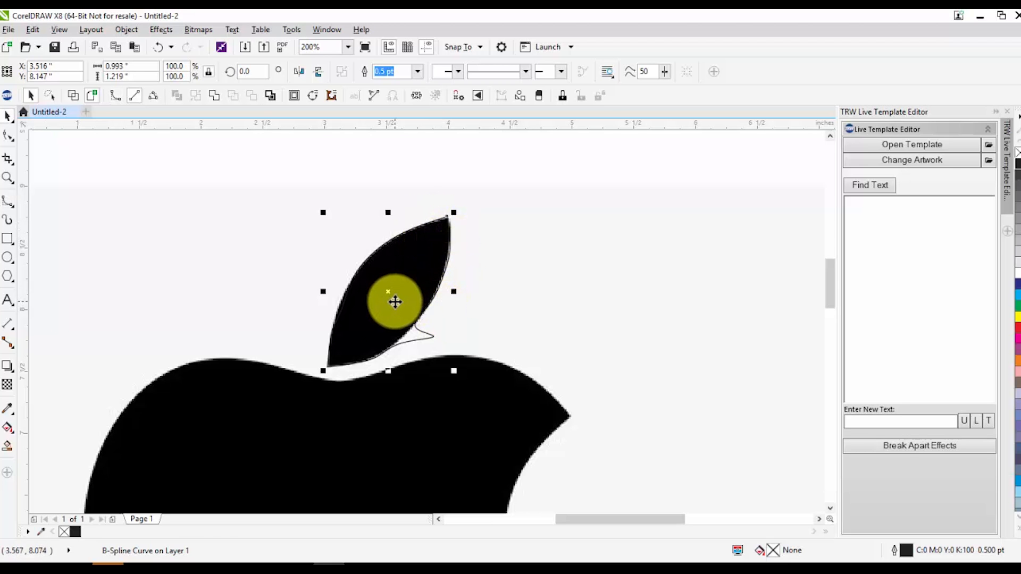
Move the traced leaf outline off the bitmap to above the black-filled apple shape
scroll(517, 324, down, 1)
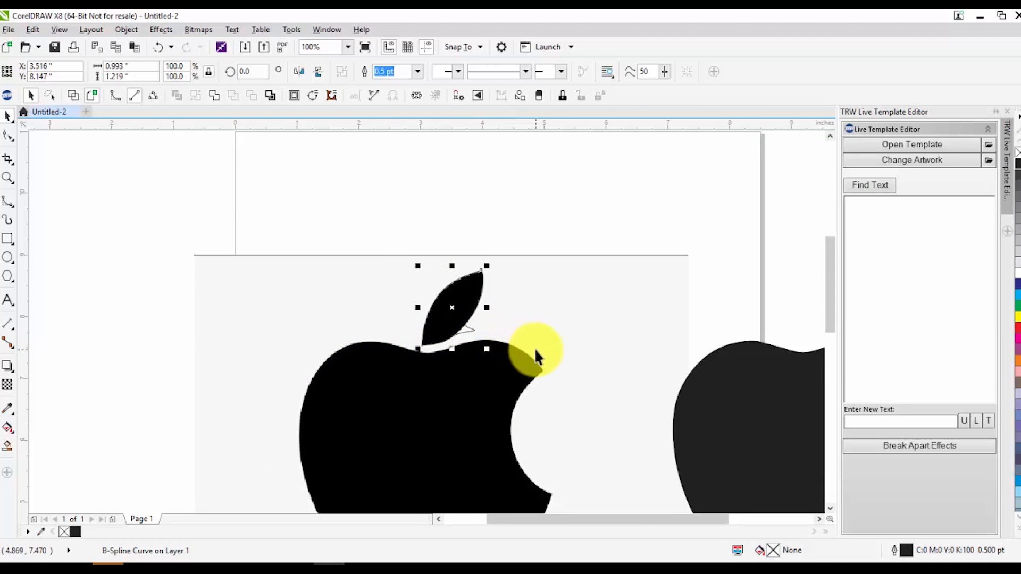
click(471, 319)
scroll(455, 326, down, 1)
drag(439, 316, 528, 303)
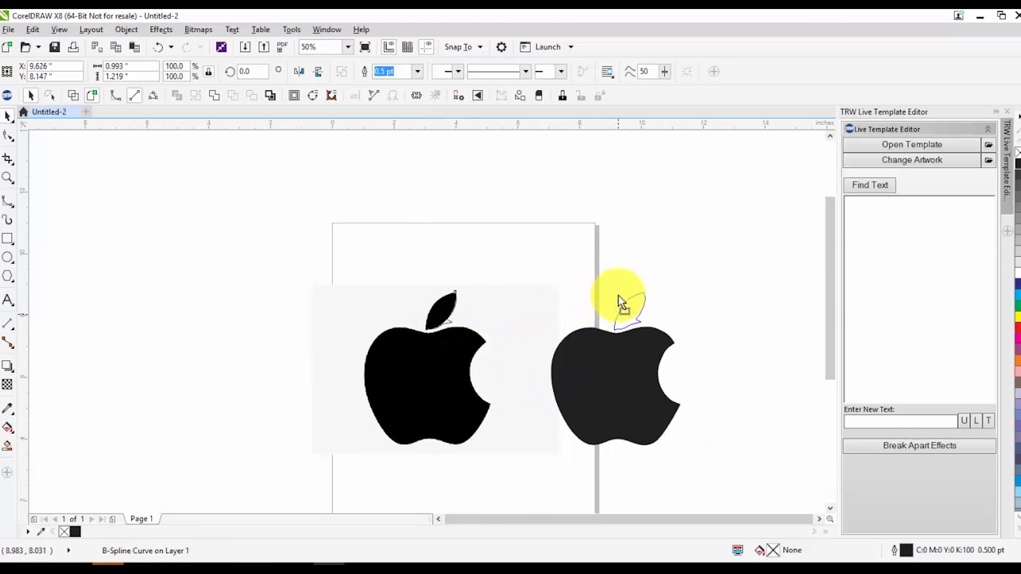
drag(618, 295, 619, 295)
click(694, 298)
Delete the control point that dents the left edge of the moved leaf outline
scroll(620, 319, up, 2)
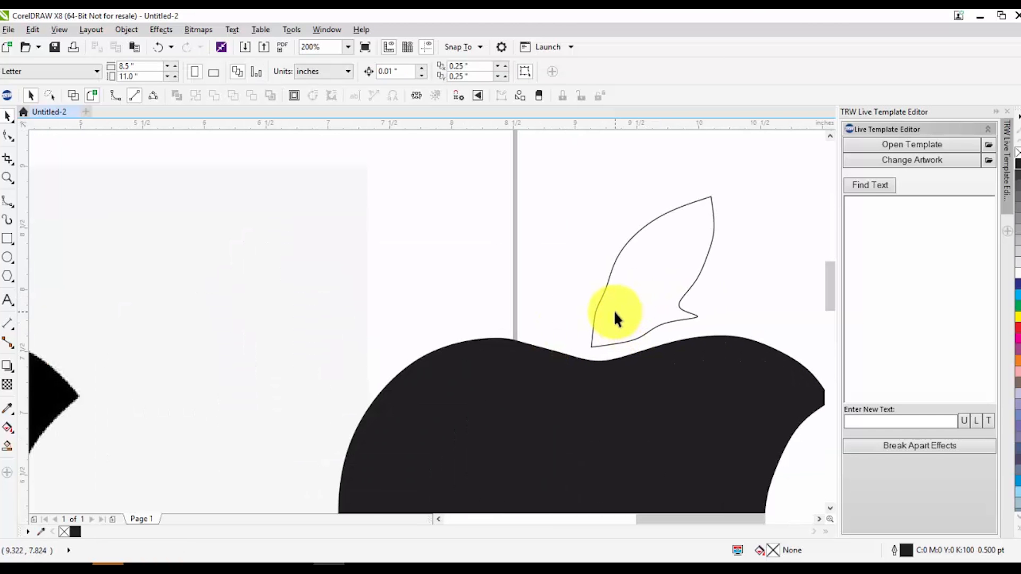
click(614, 311)
key(F10)
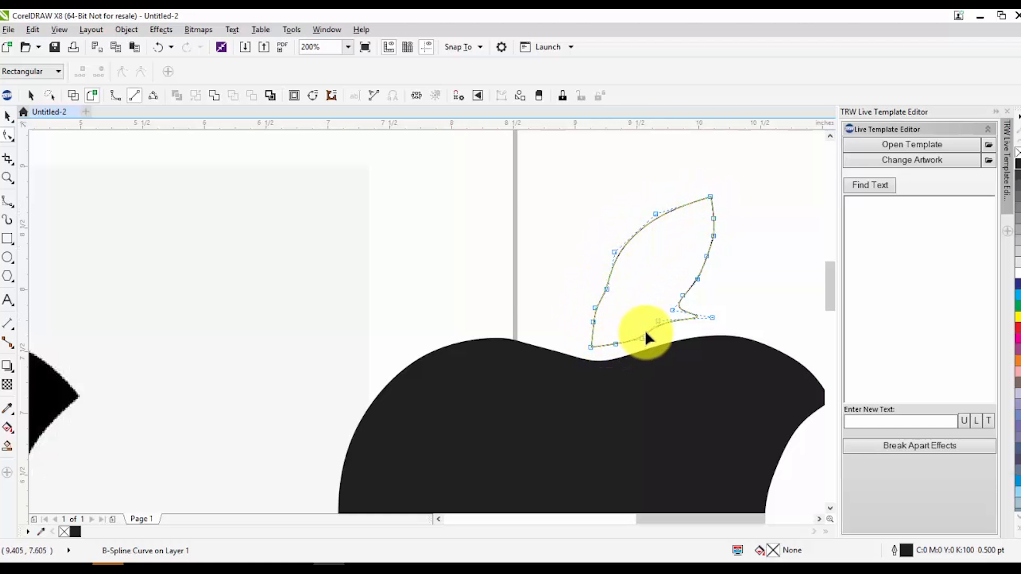
scroll(709, 319, up, 1)
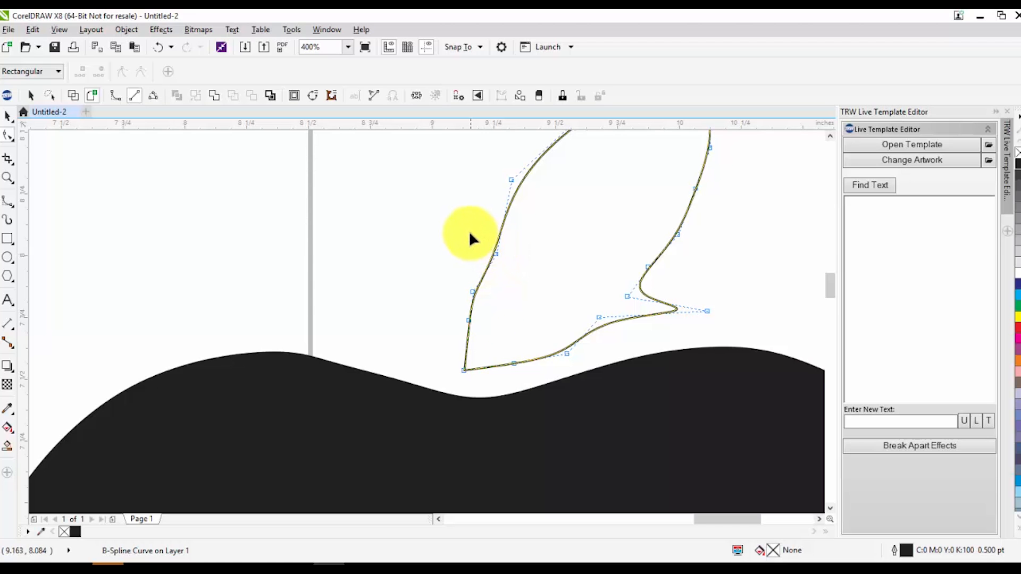
drag(469, 233, 509, 259)
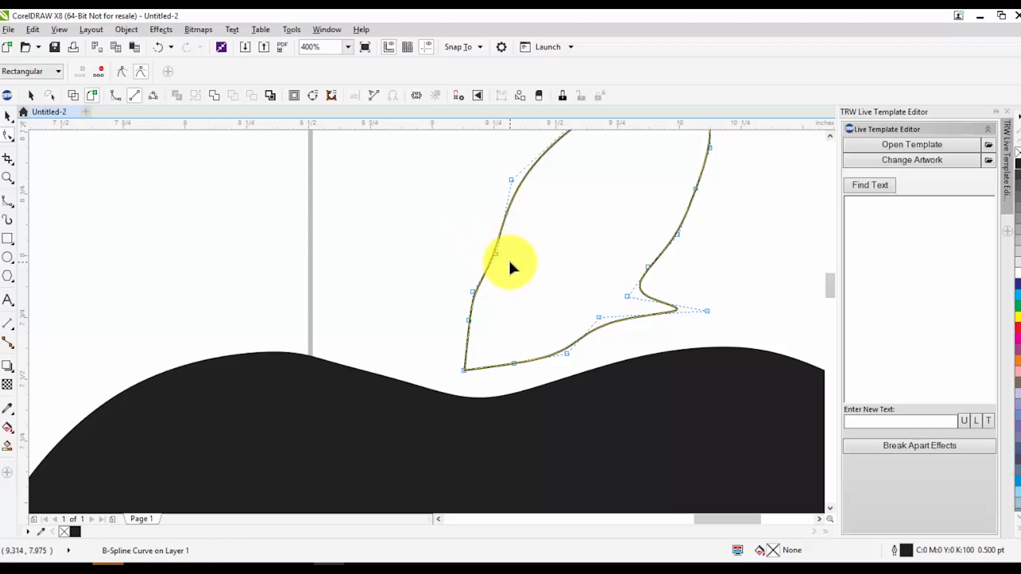
key(Delete)
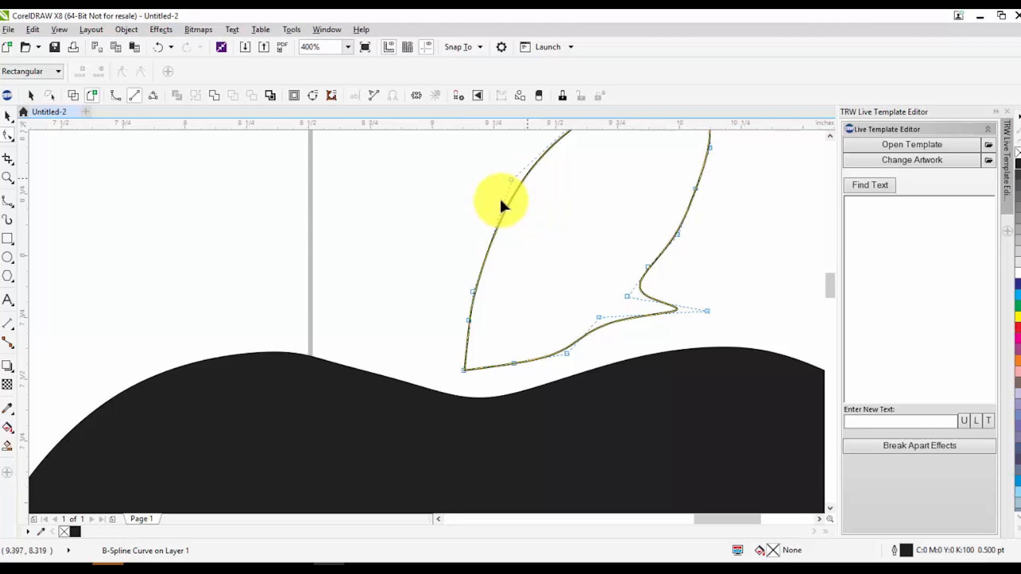
Delete the stray control point that forms the spur on the leaf's lower right edge
click(707, 311)
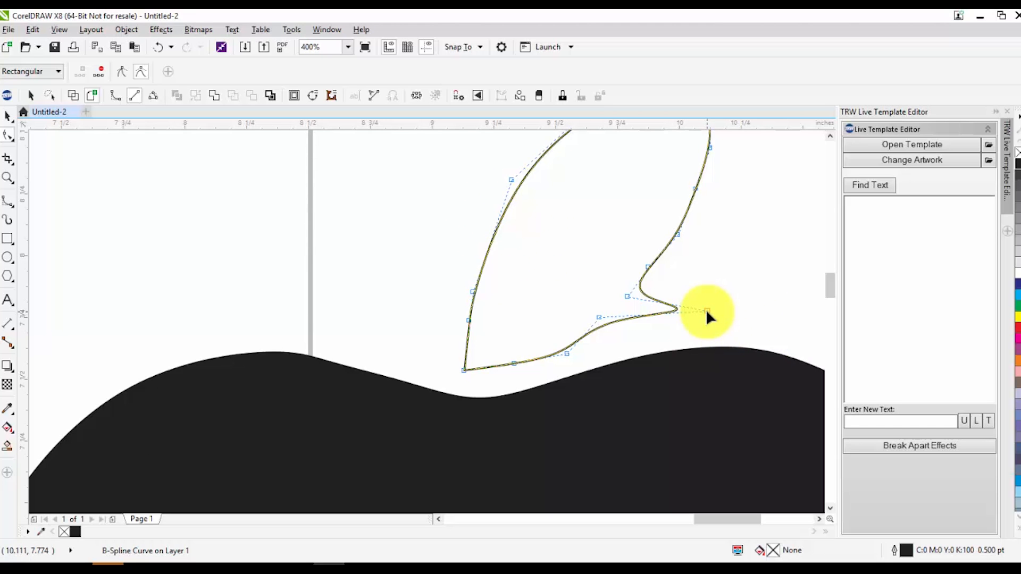
key(Delete)
key(ctrl+z)
key(Delete)
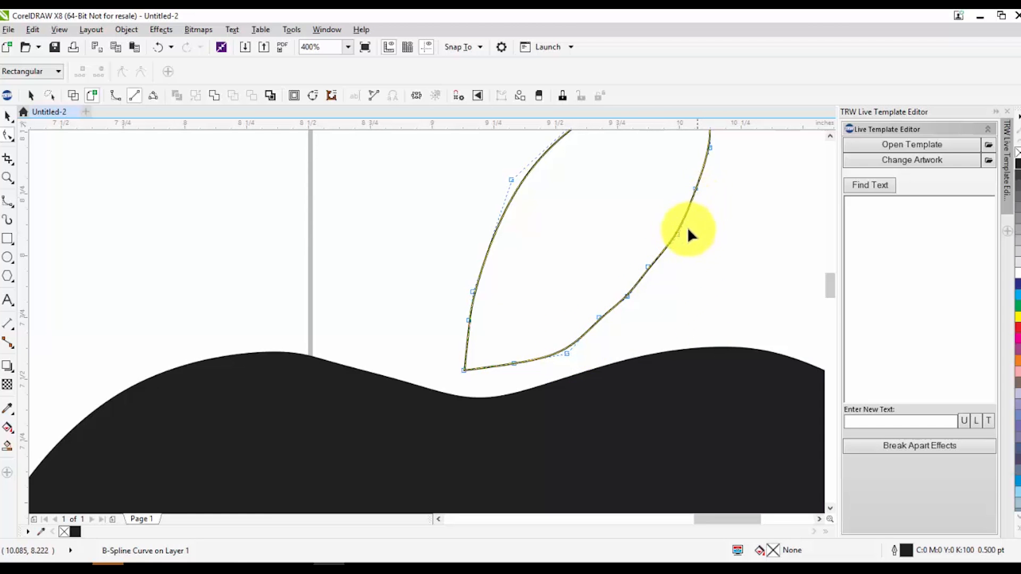
Delete the extra control points along the leaf's lower right edge to smooth the curve
scroll(574, 319, down, 2)
scroll(620, 320, up, 2)
drag(543, 313, 611, 351)
key(Delete)
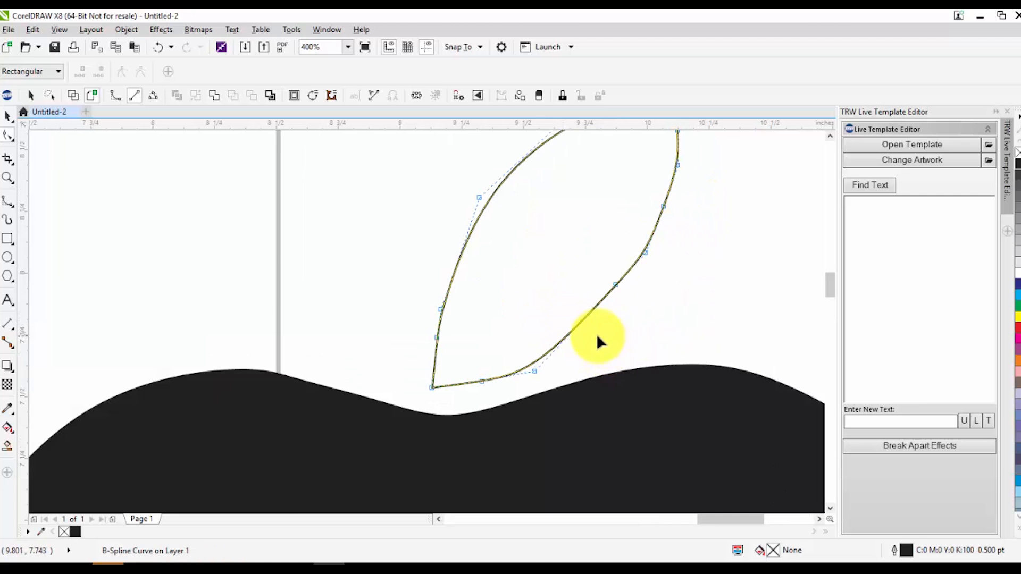
drag(605, 234, 666, 278)
key(Delete)
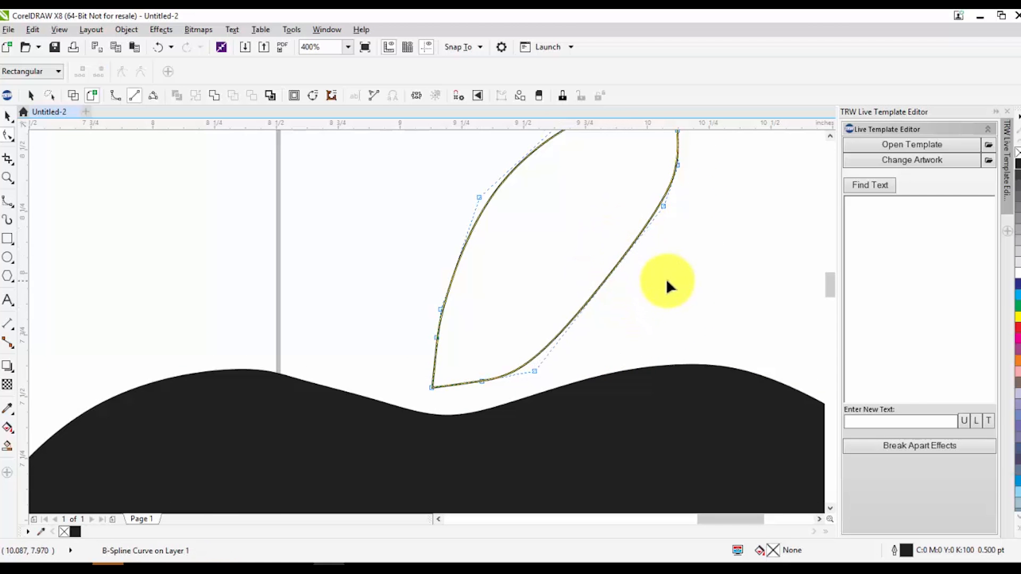
Add a control point midway along the leaf's right edge and move it outward to round the curve
scroll(630, 288, down, 2)
scroll(638, 281, up, 2)
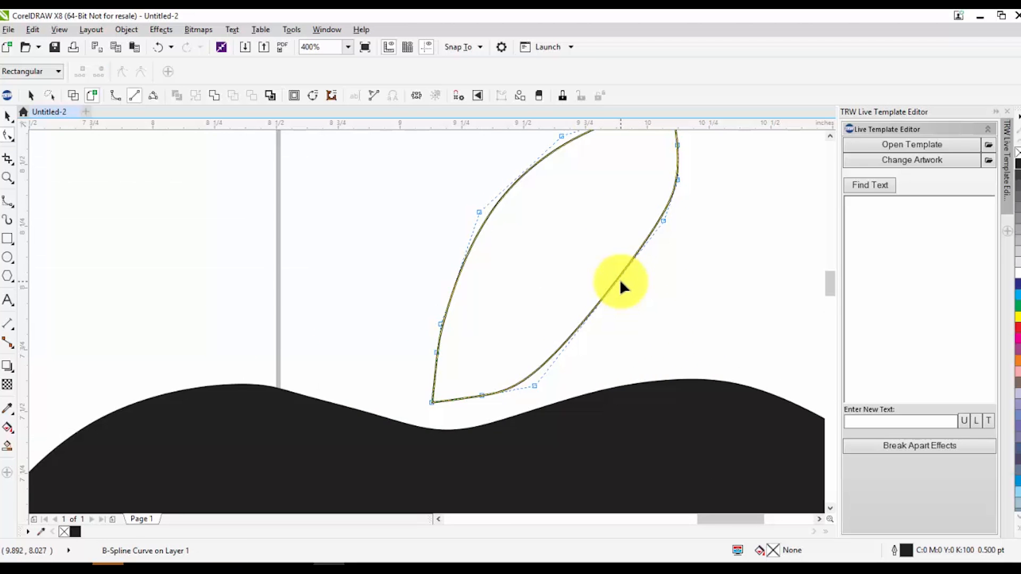
scroll(618, 282, up, 1)
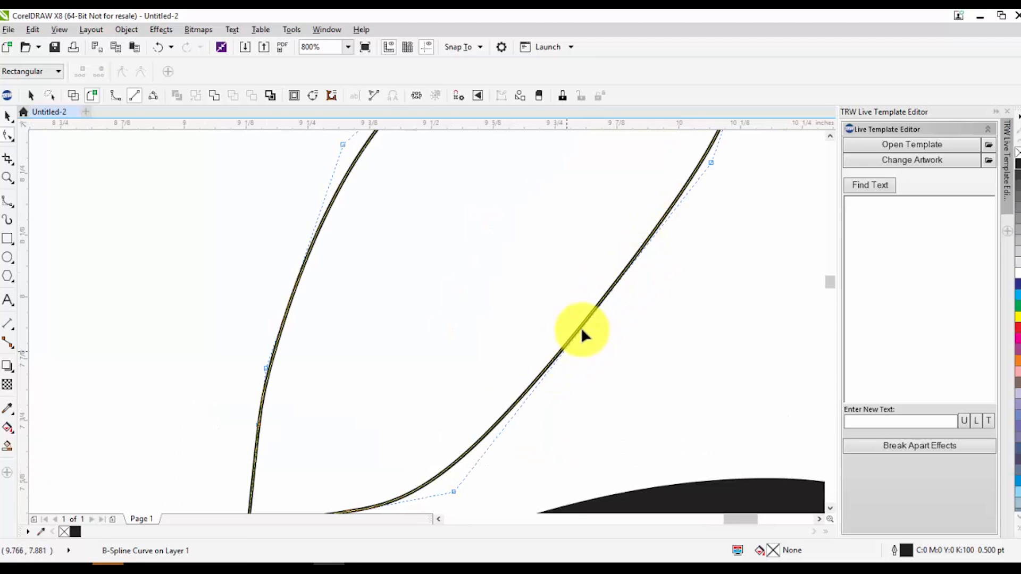
double_click(599, 304)
drag(600, 304, 619, 323)
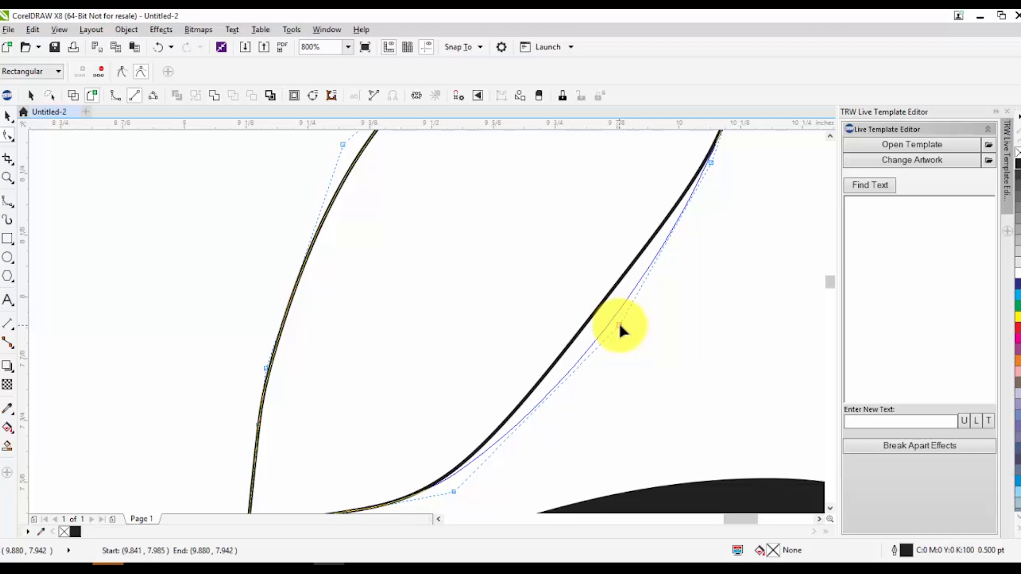
scroll(617, 326, down, 3)
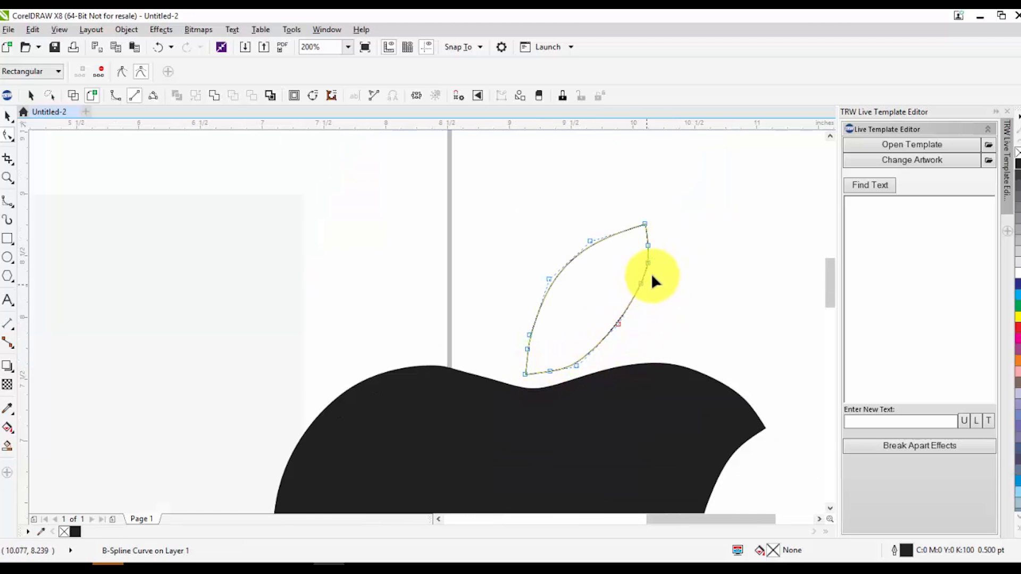
Pull the control points along the leaf's right edge outward to reshape it
scroll(650, 273, down, 2)
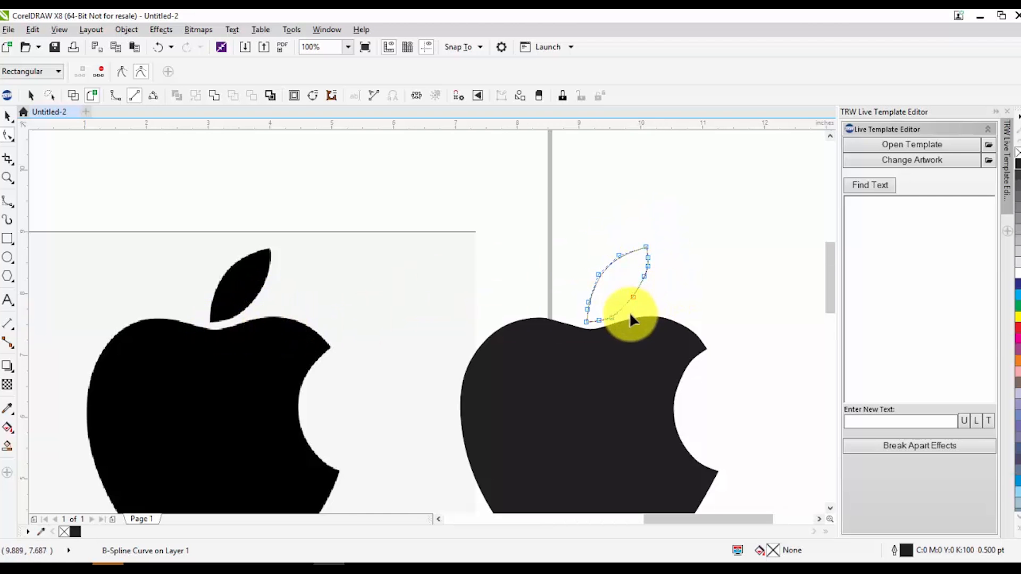
scroll(631, 315, up, 2)
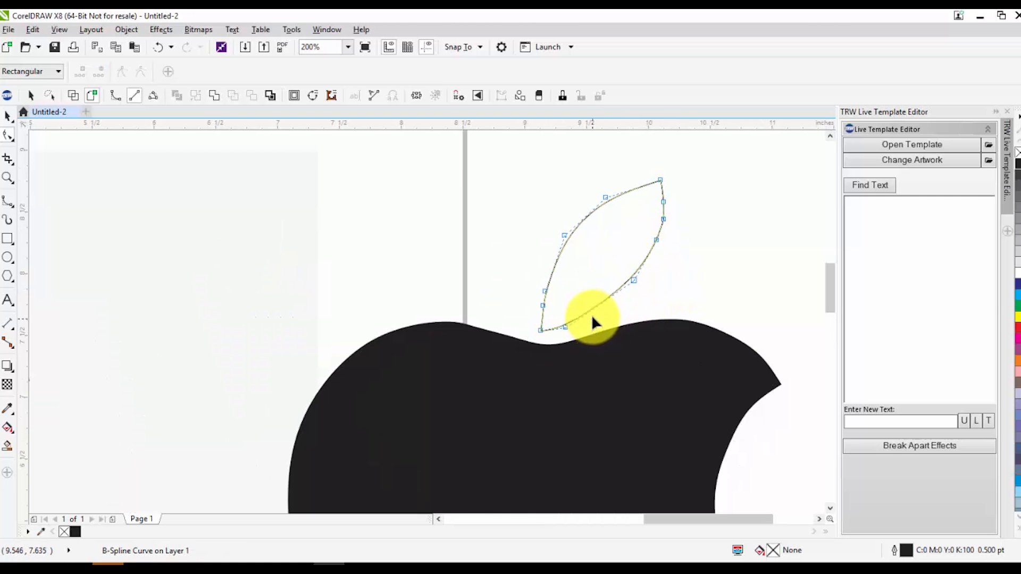
drag(633, 277, 662, 293)
drag(656, 237, 681, 235)
drag(664, 202, 722, 171)
scroll(679, 266, down, 2)
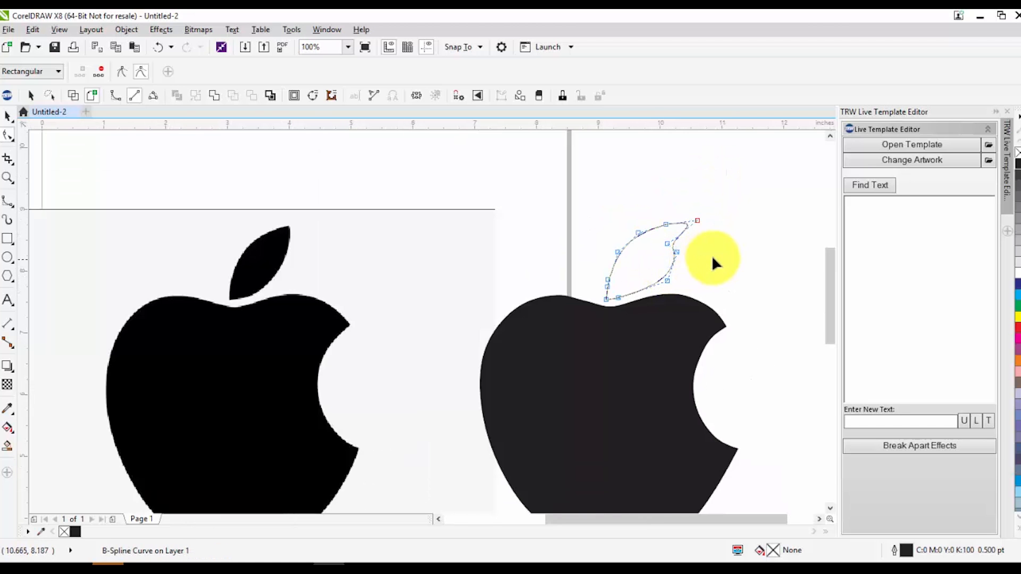
Undo the pull near the leaf's tip and delete the bulging control point on its right edge
key(space)
click(729, 263)
key(ctrl+z)
click(710, 255)
double_click(667, 242)
scroll(668, 241, up, 2)
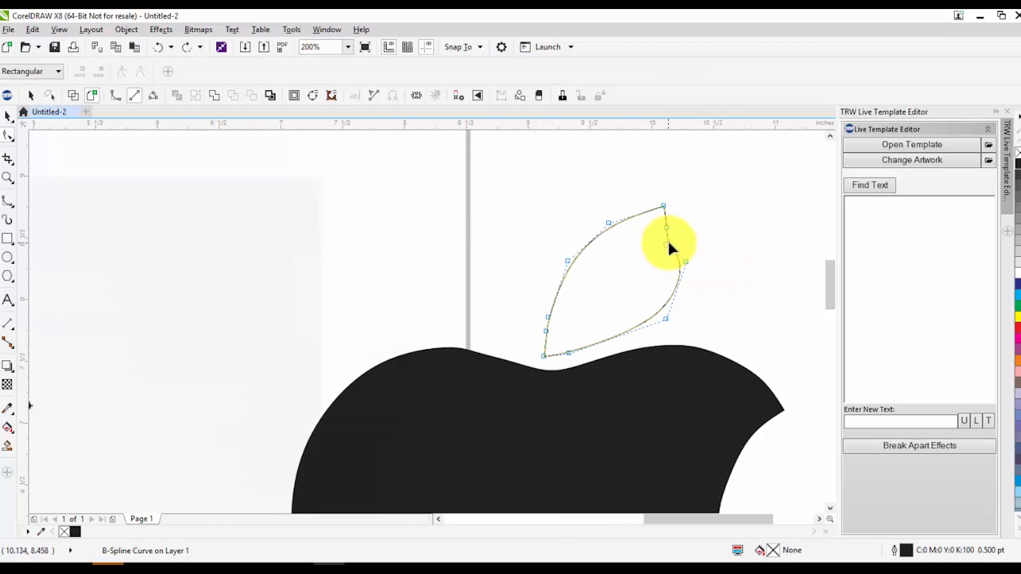
click(686, 262)
key(Delete)
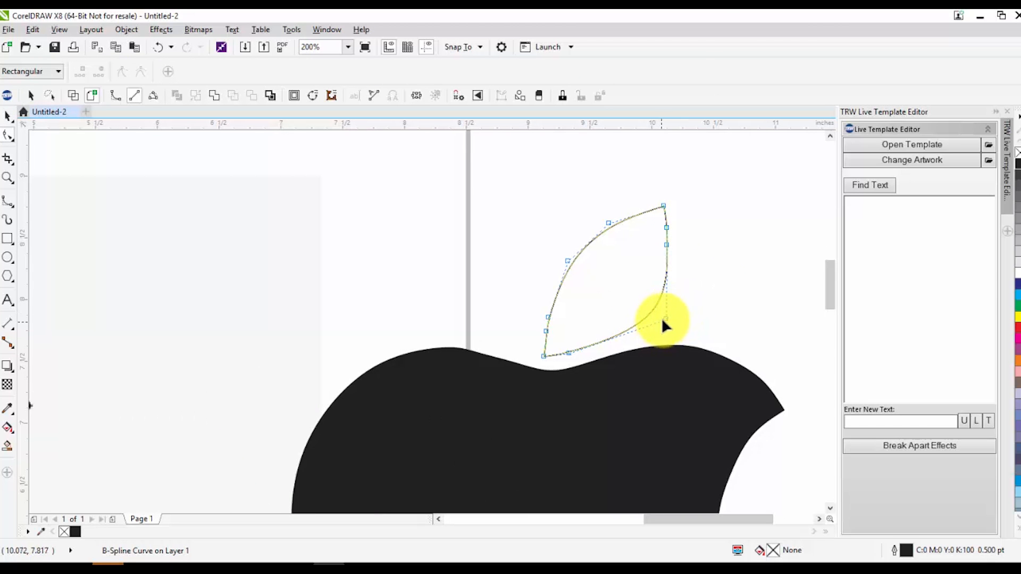
Undo the leaf's reshaping and its move so the outline sits back on the bitmap's leaf
key(space)
scroll(606, 287, down, 2)
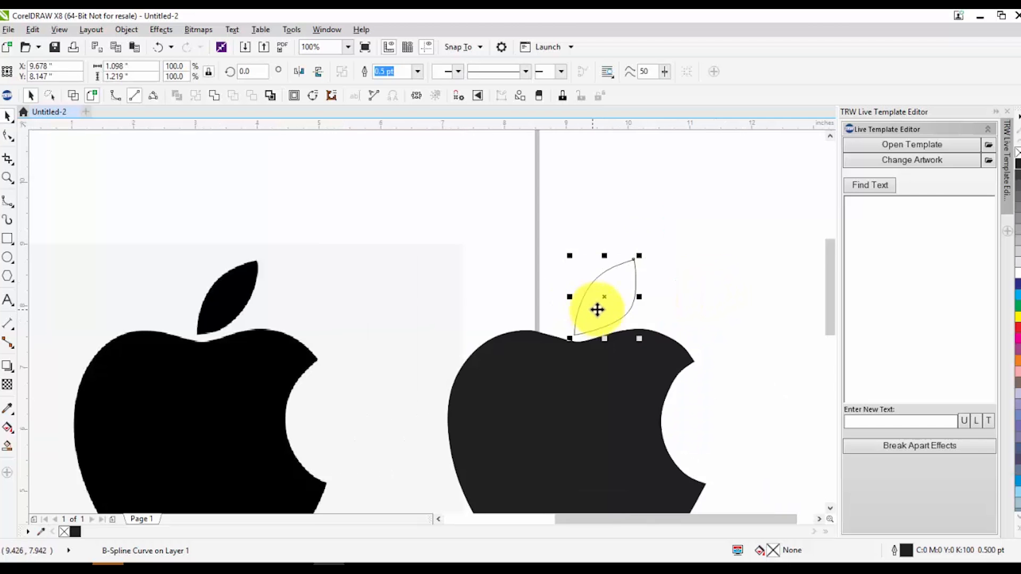
scroll(497, 308, down, 2)
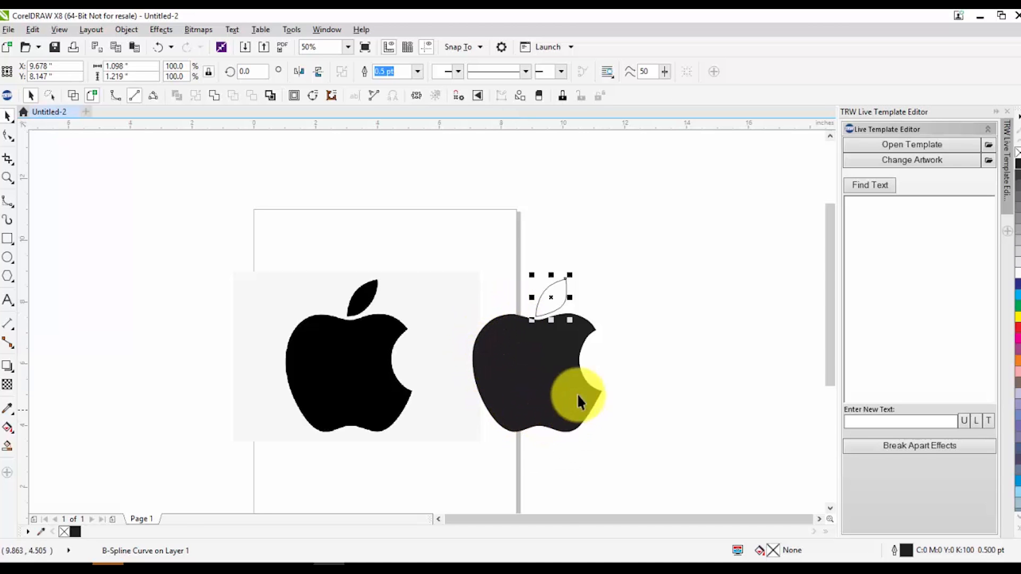
click(606, 287)
scroll(545, 301, up, 2)
click(550, 316)
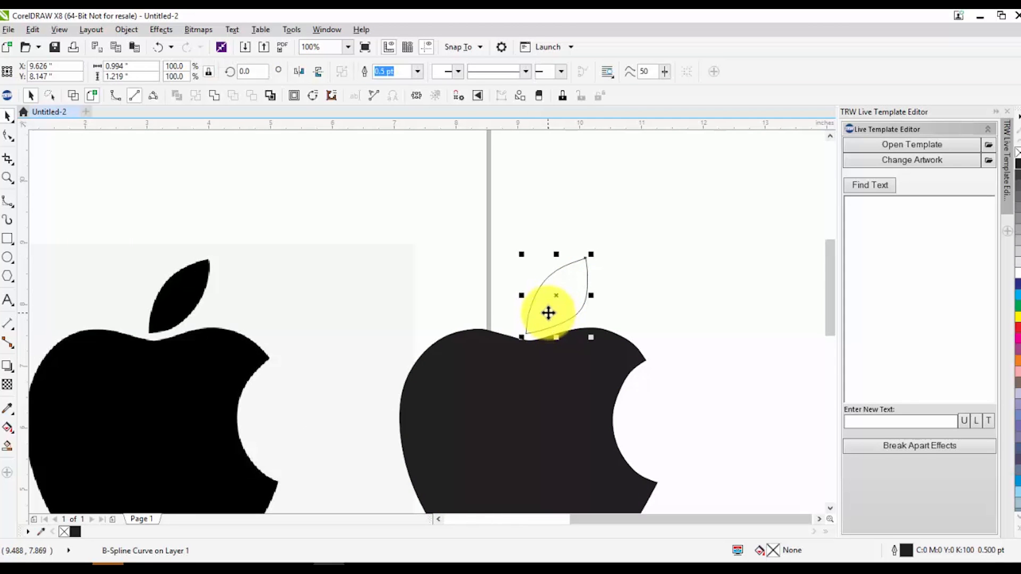
scroll(568, 310, down, 2)
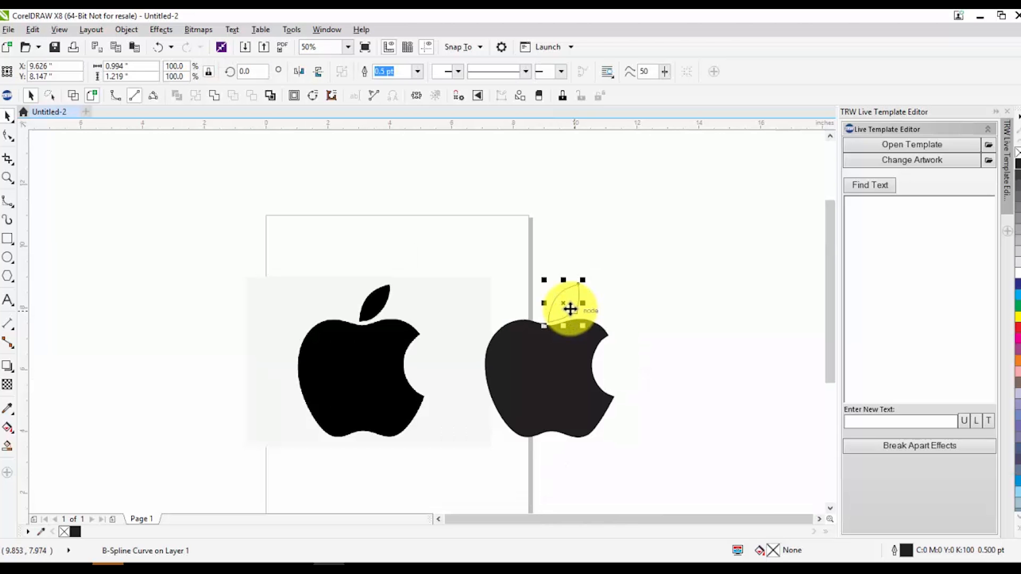
key(ctrl+z)
key(ctrl+z)
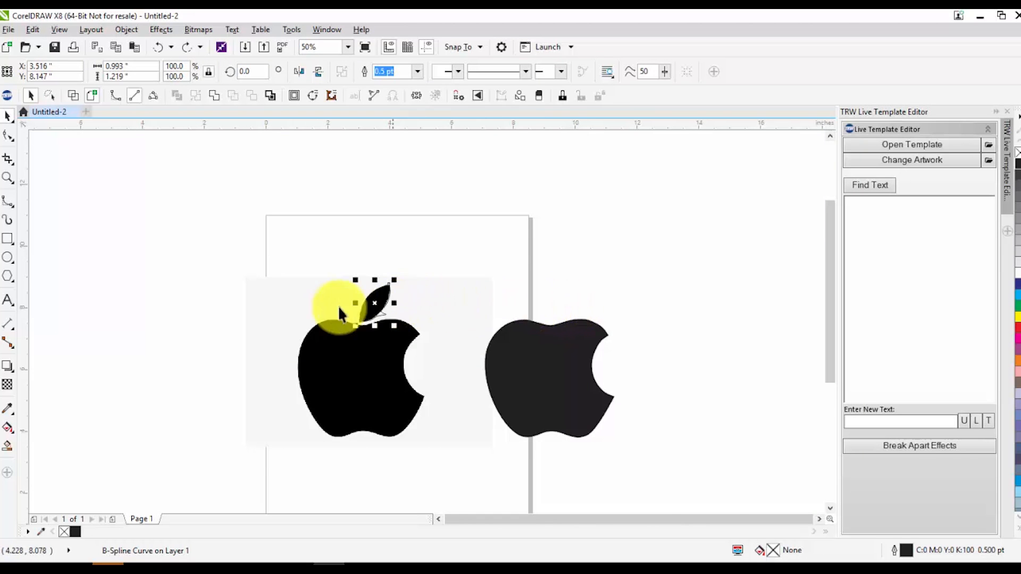
Delete the control points forming the spur on the leaf outline's lower right edge over the bitmap
scroll(340, 309, up, 2)
click(369, 275)
double_click(465, 277)
scroll(499, 335, up, 1)
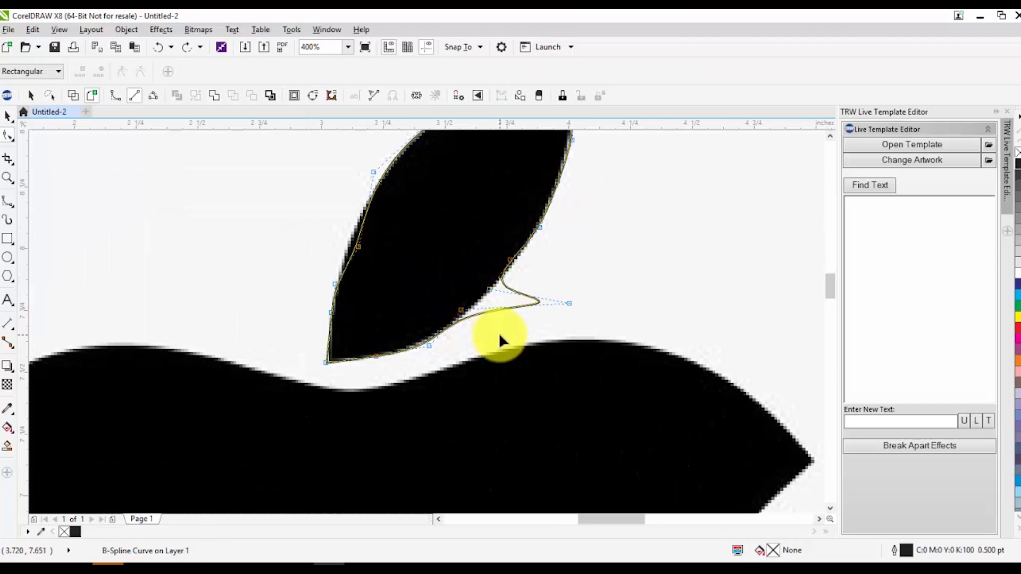
drag(601, 270, 426, 331)
key(Delete)
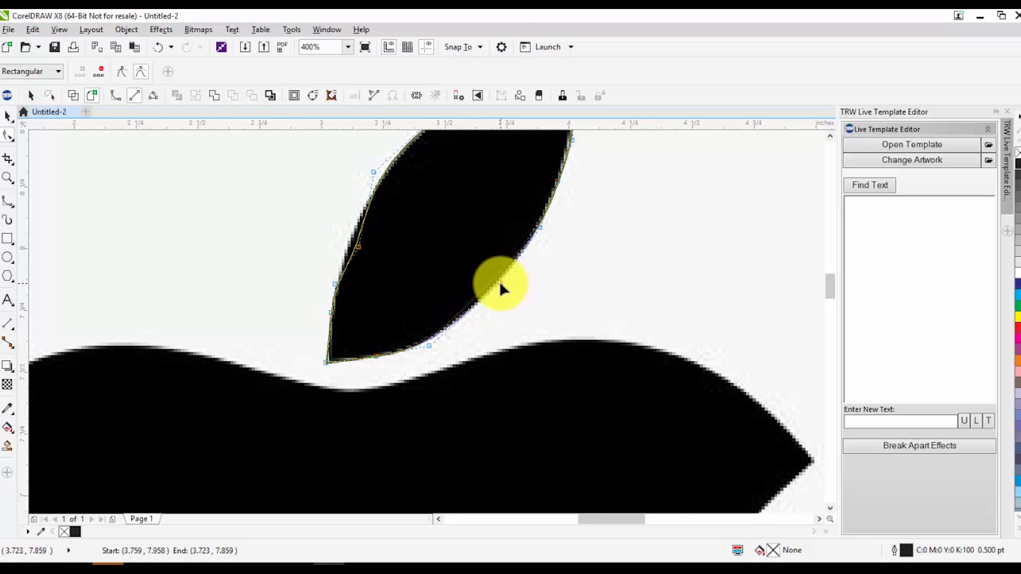
Adjust the control points along the leaf outline's left edge to follow the bitmap's leaf
scroll(505, 275, down, 1)
drag(399, 234, 423, 257)
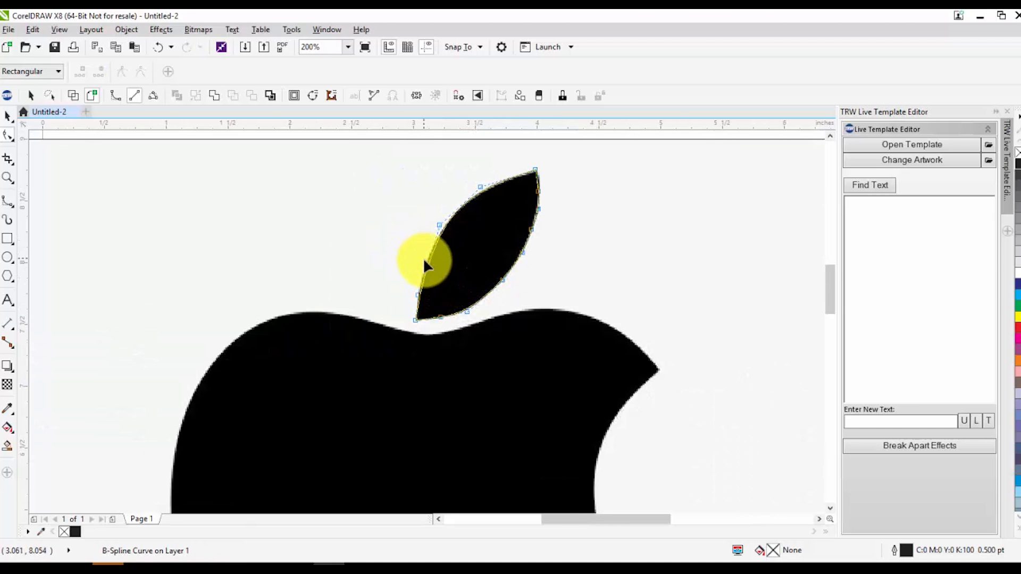
scroll(423, 257, up, 1)
drag(454, 193, 442, 194)
scroll(463, 226, down, 1)
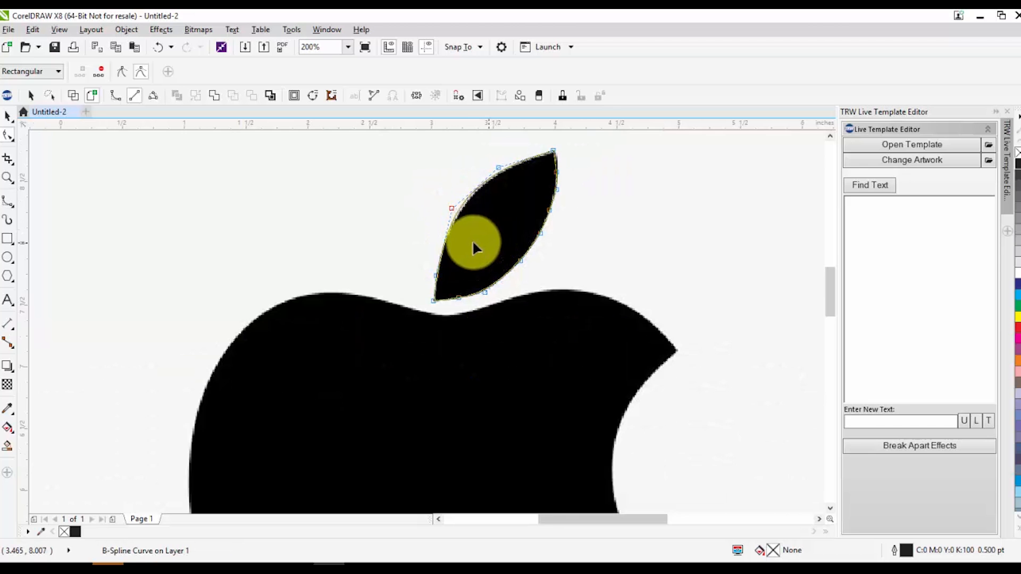
Place the leaf outline above the traced apple body beside the bitmap and fill it with black
scroll(466, 238, down, 1)
key(space)
scroll(473, 239, down, 1)
drag(473, 239, 668, 223)
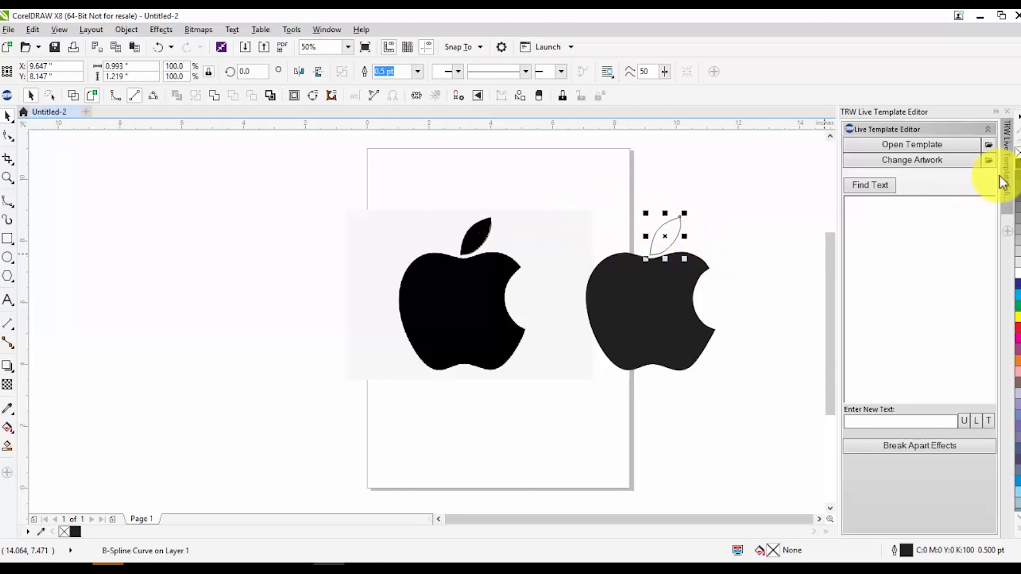
click(1017, 169)
click(497, 402)
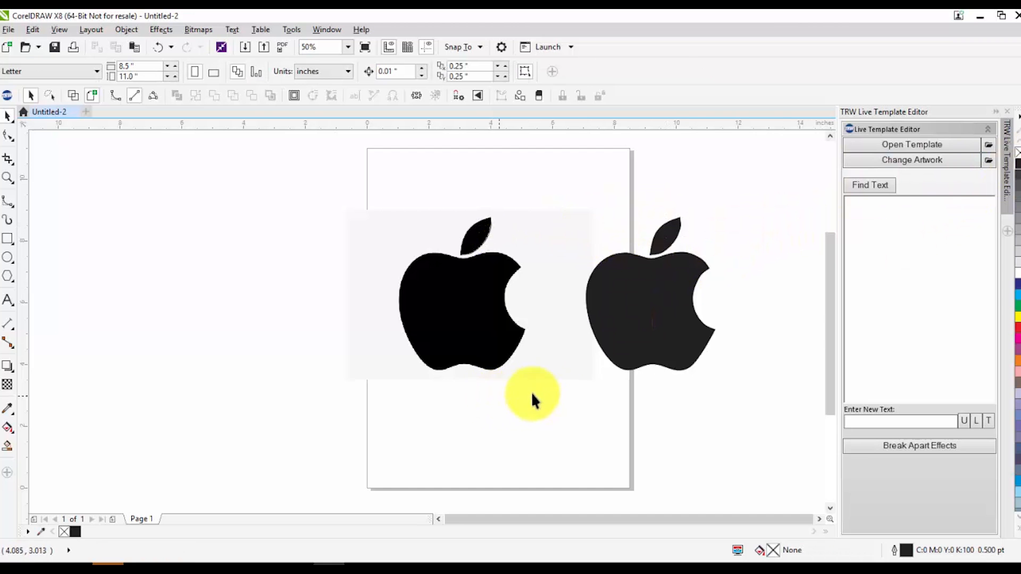
Move the traced apple with its leaf off the page to the left, and shift the bitmap lower on the page
drag(568, 204, 745, 383)
drag(679, 298, 148, 382)
drag(503, 300, 496, 377)
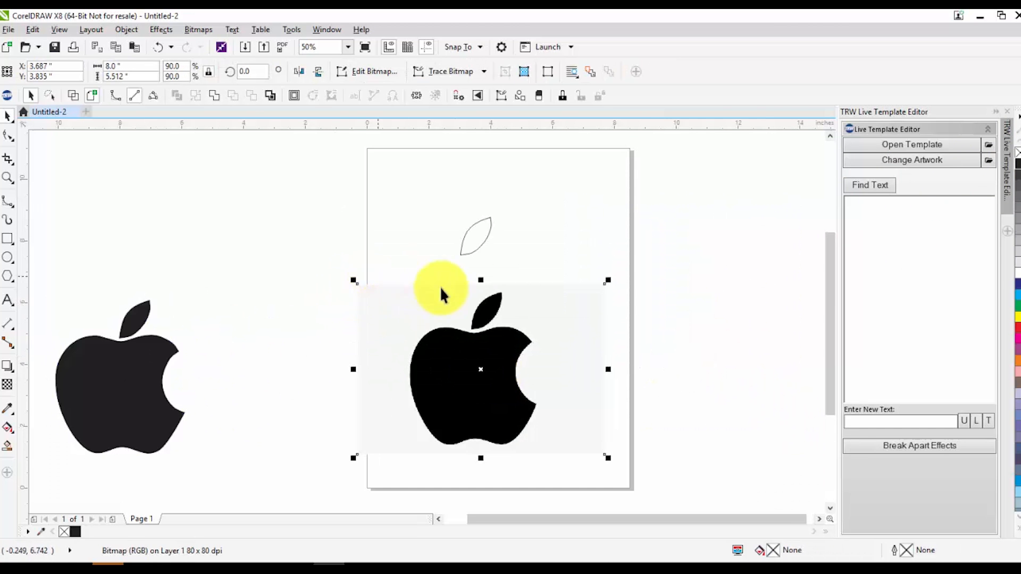
Delete the leftover leaf outline above the bitmap
scroll(412, 277, down, 1)
scroll(272, 330, up, 1)
click(612, 186)
click(544, 215)
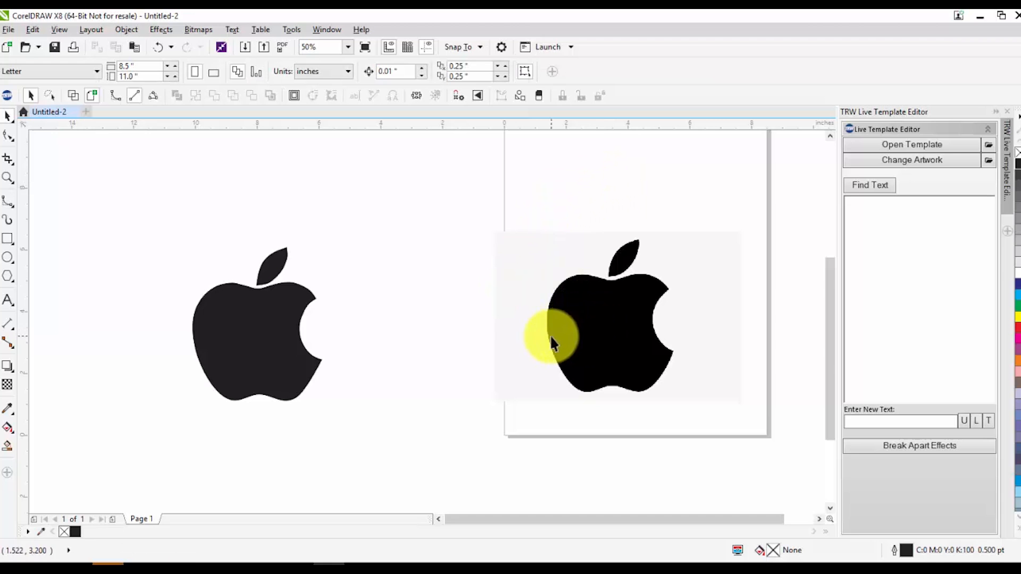
Weld the traced apple body and leaf into one curve and move it farther up and left of the page
drag(124, 191, 358, 436)
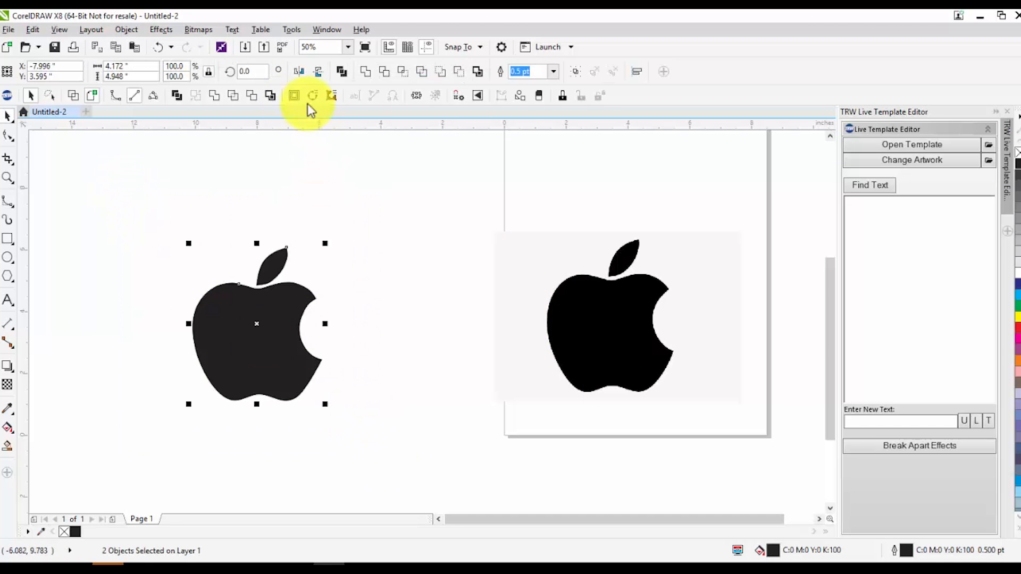
click(213, 96)
drag(263, 348, 411, 342)
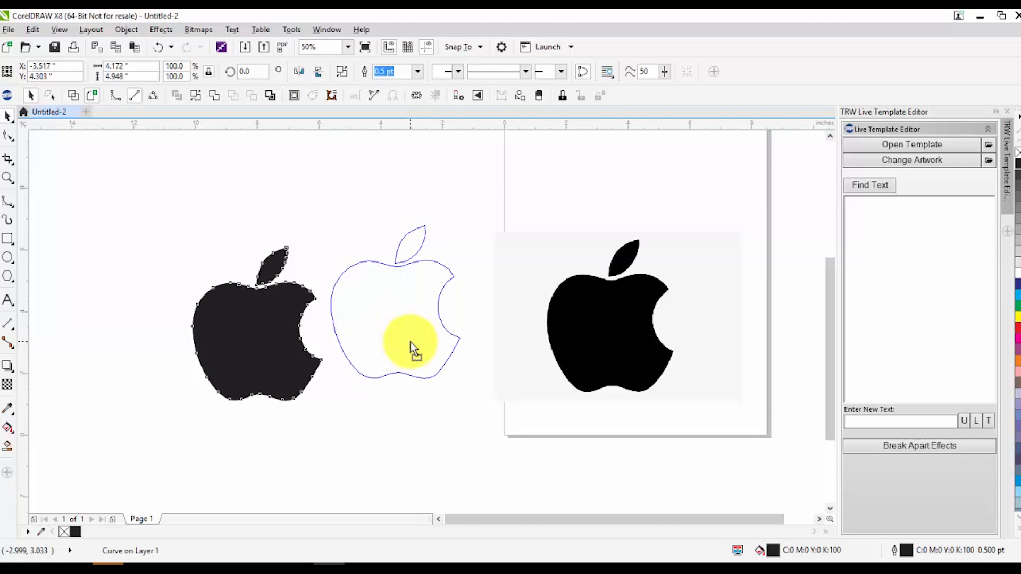
drag(411, 343, 171, 258)
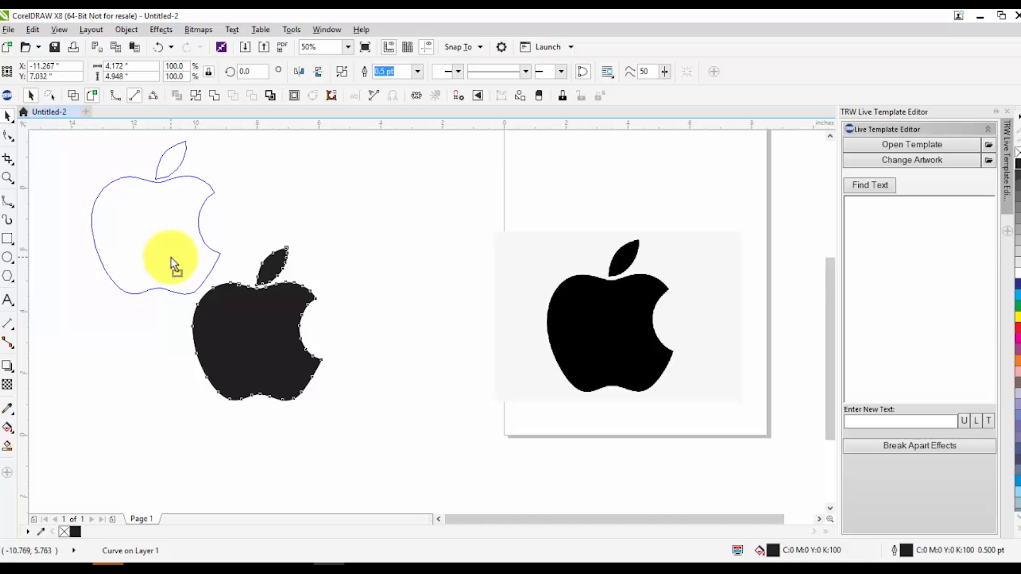
drag(170, 257, 171, 257)
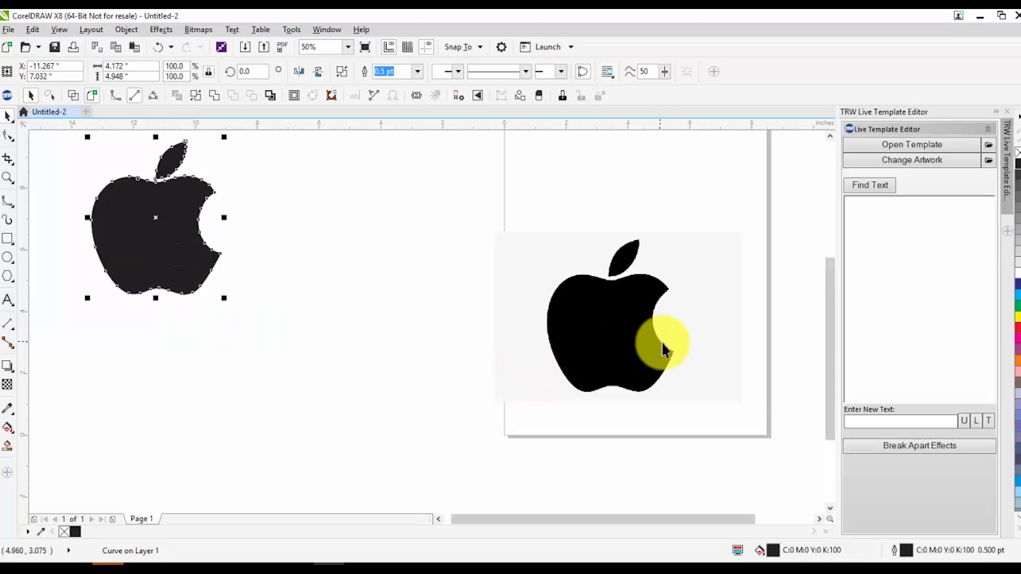
Shift the bitmap left across the page edge and display the drawing in Wireframe view
drag(665, 343, 573, 318)
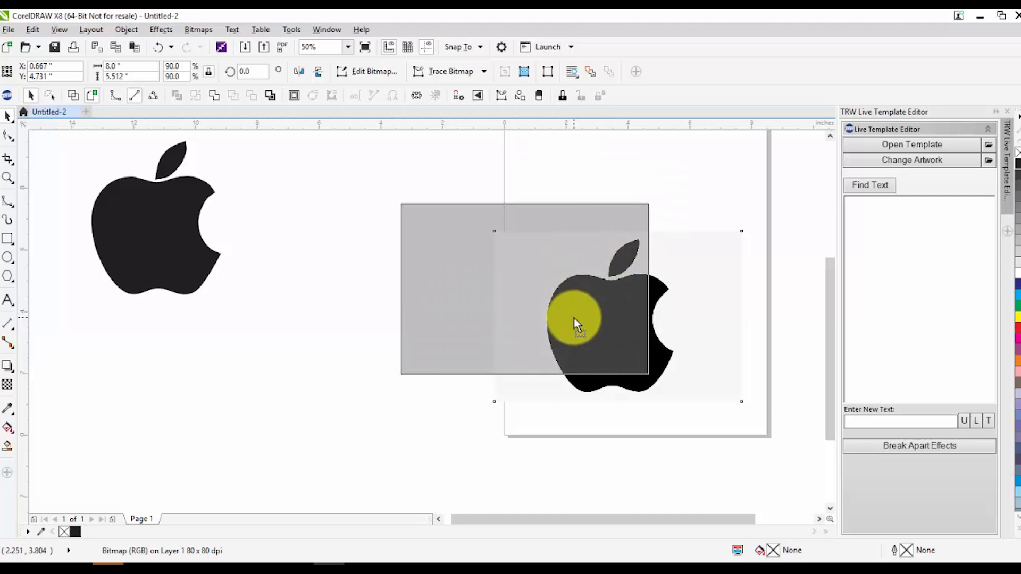
drag(573, 318, 573, 318)
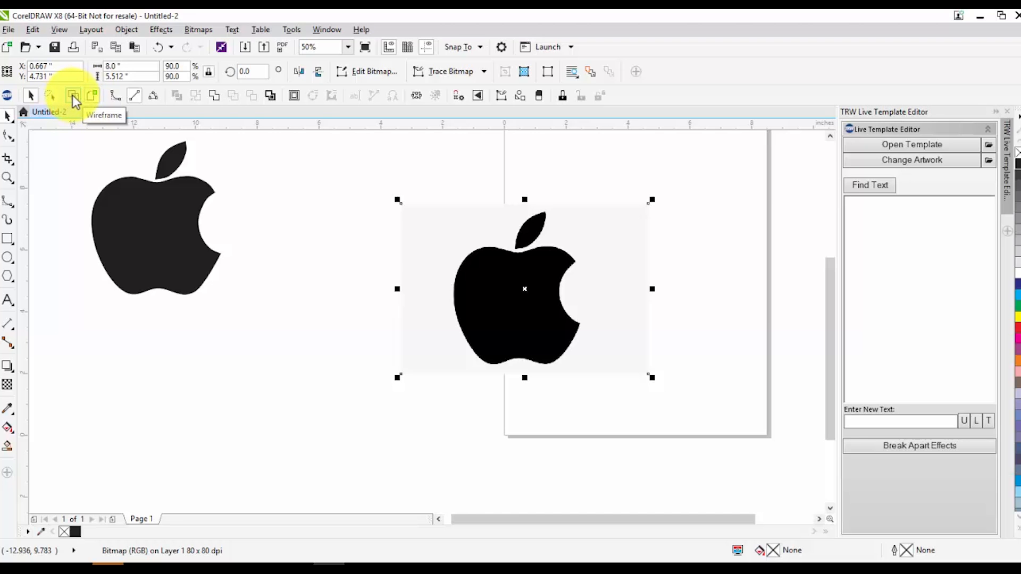
click(59, 30)
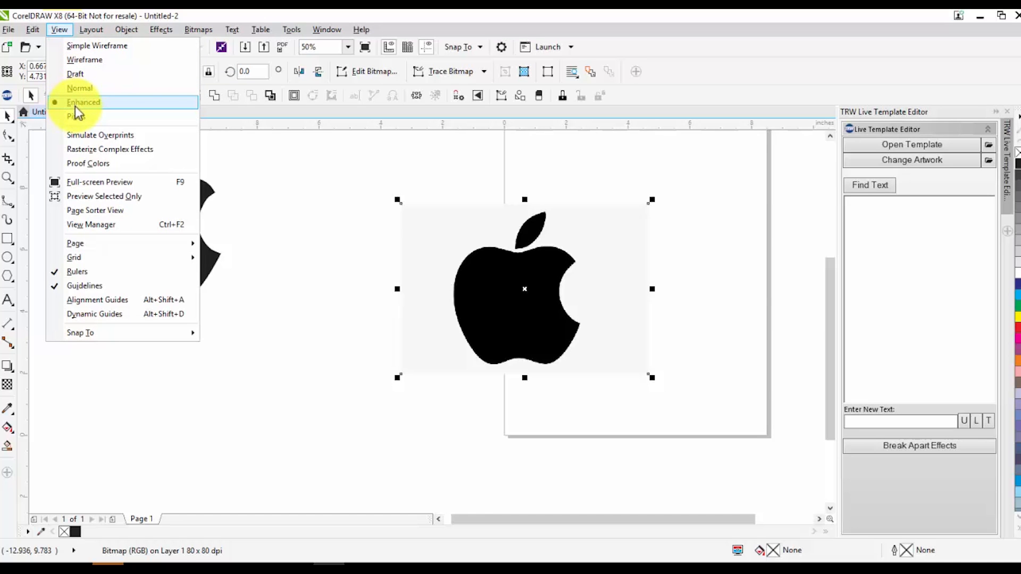
click(82, 59)
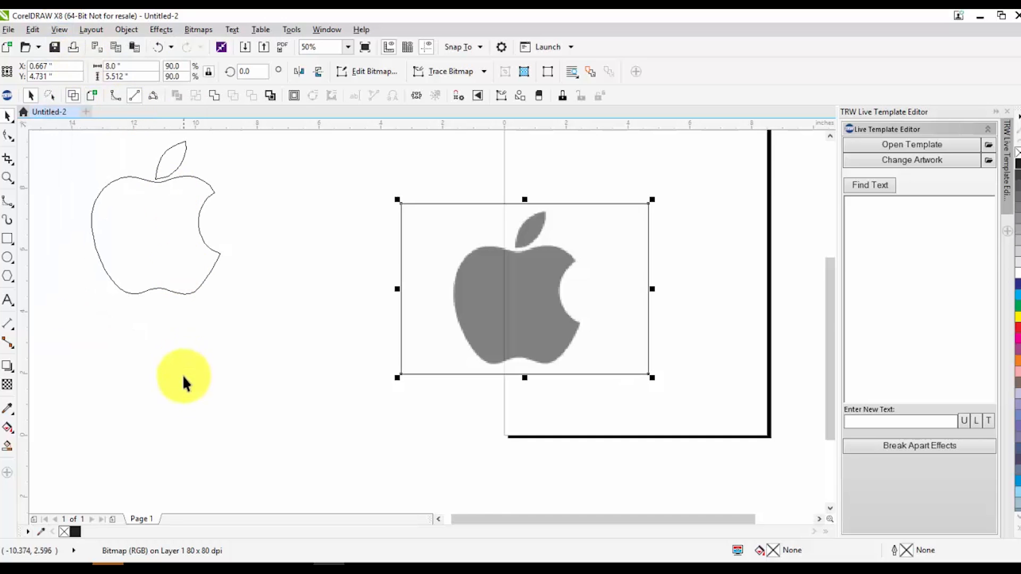
click(324, 348)
scroll(314, 338, down, 2)
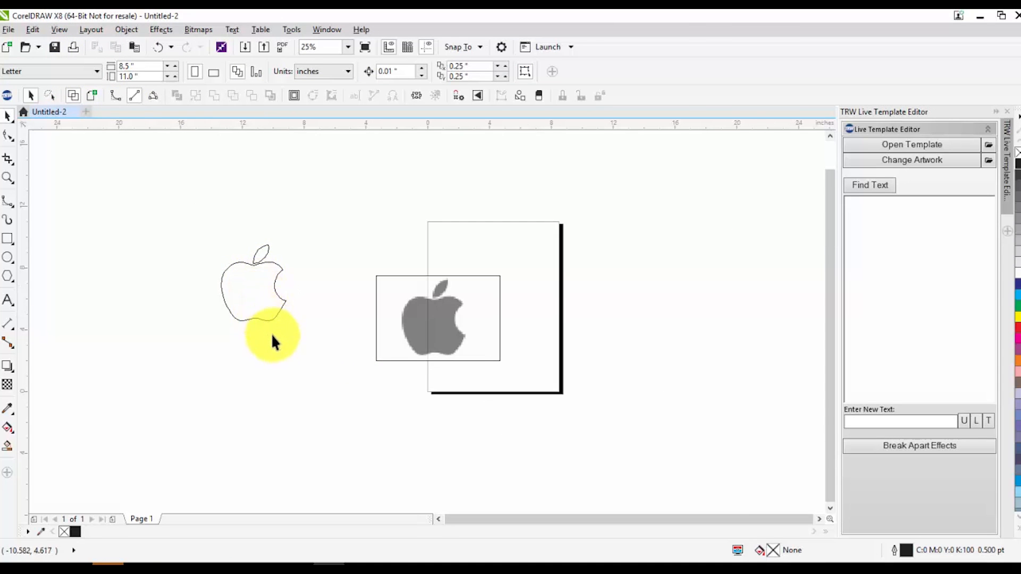
scroll(271, 328, up, 2)
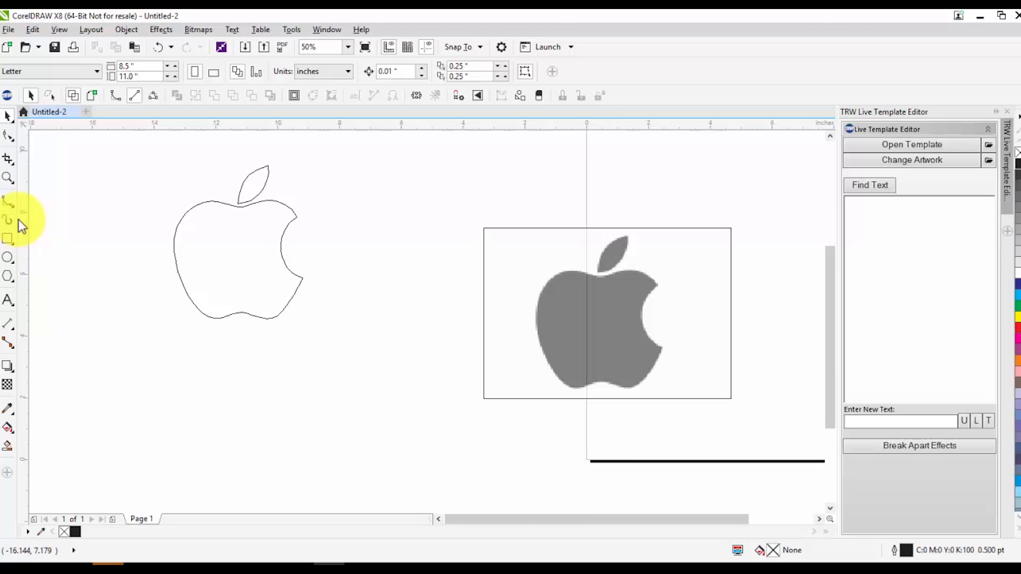
Draw an open B-Spline curve about 2.1 by 2.4 inches diagonally inside the traced apple outline
click(8, 202)
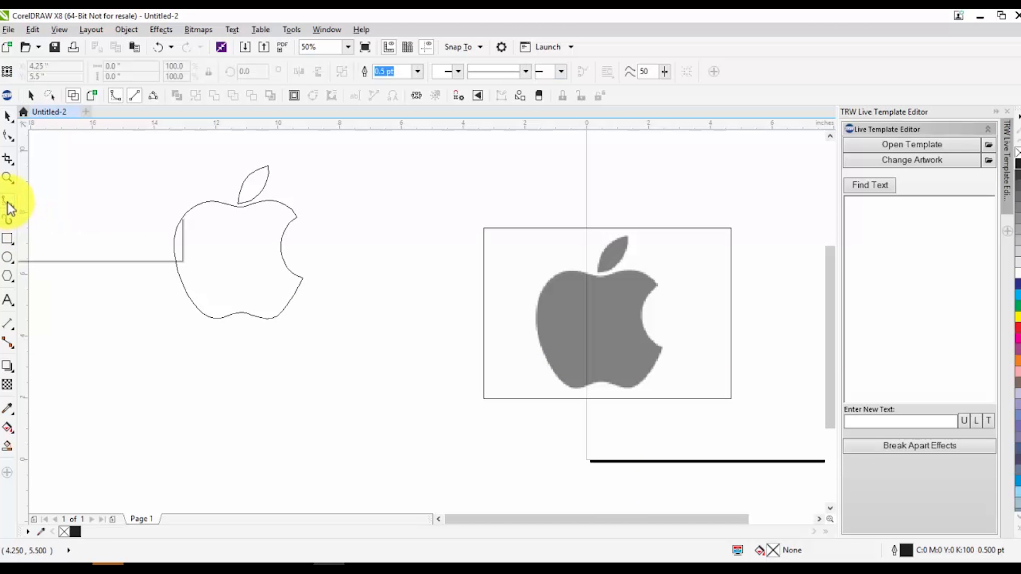
click(199, 229)
click(218, 255)
mouse_move(267, 286)
mouse_down()
mouse_move(289, 343)
mouse_move(263, 305)
mouse_up()
double_click(263, 304)
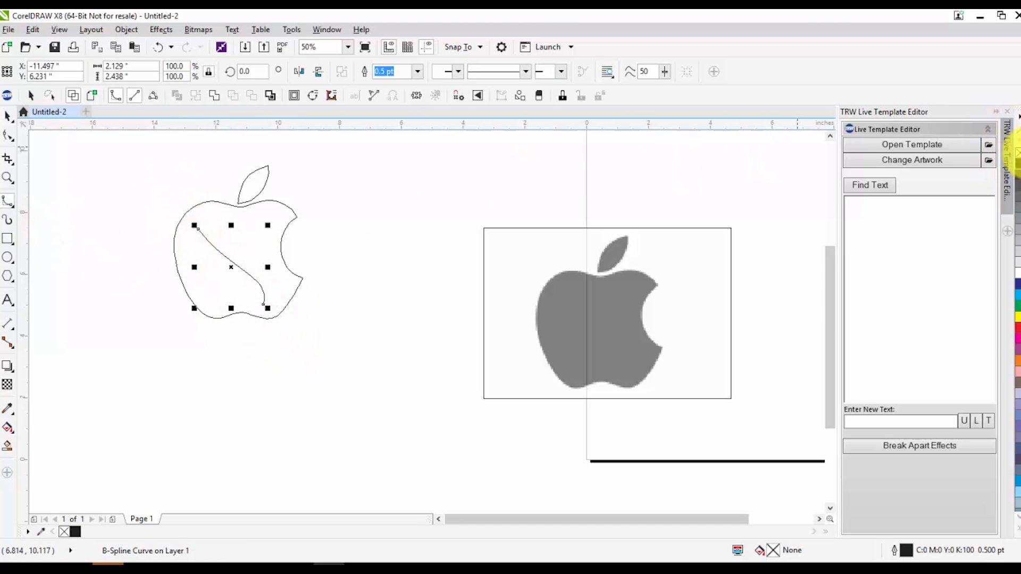
Remove the B-Spline curve's outline color and switch the drawing back to Enhanced view
right_click(1018, 153)
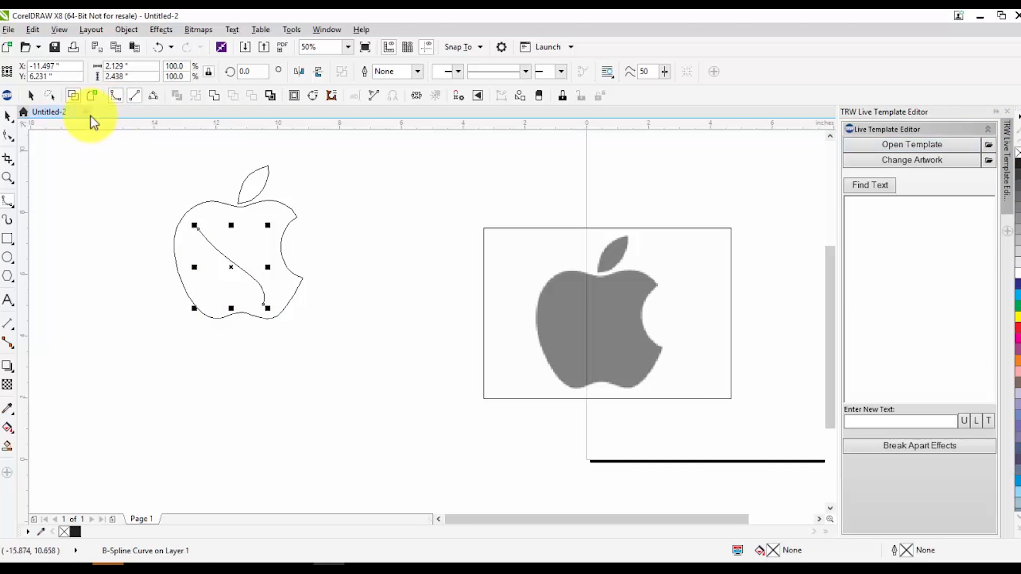
click(91, 98)
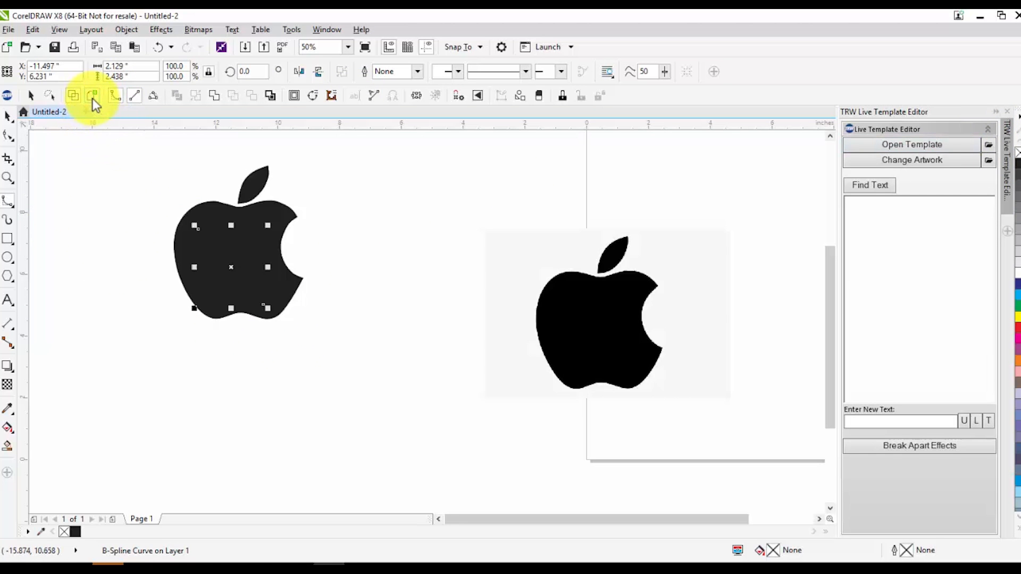
click(107, 202)
double_click(98, 191)
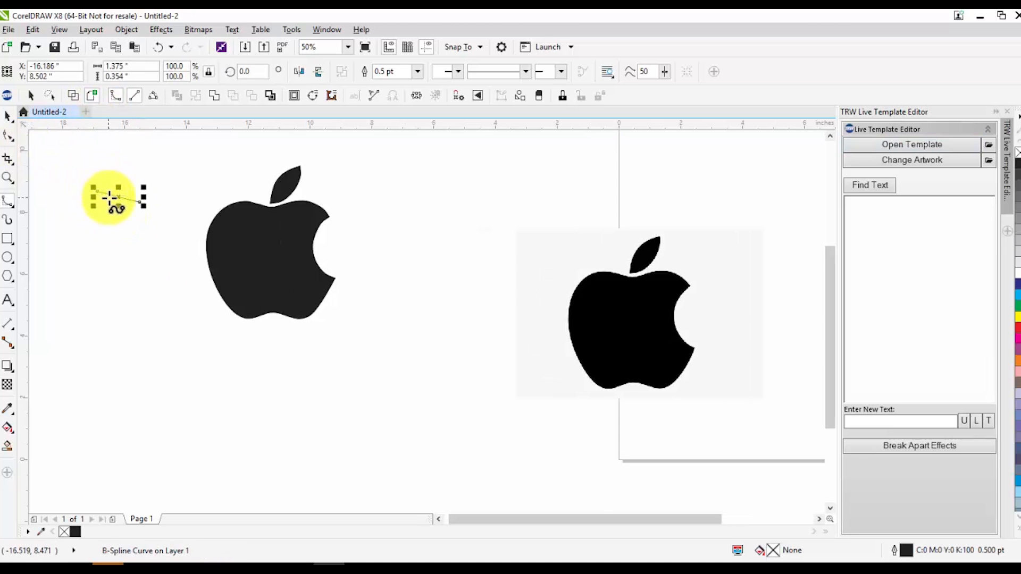
key(Delete)
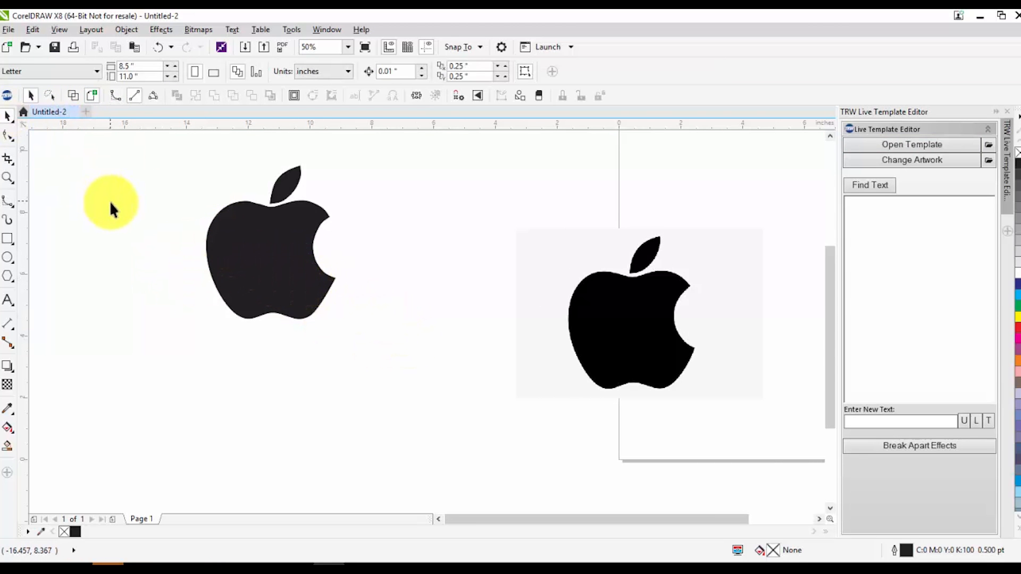
Select the B-Spline curve hidden inside the traced apple and move it out to the apple's right
scroll(199, 229, up, 1)
scroll(212, 244, down, 1)
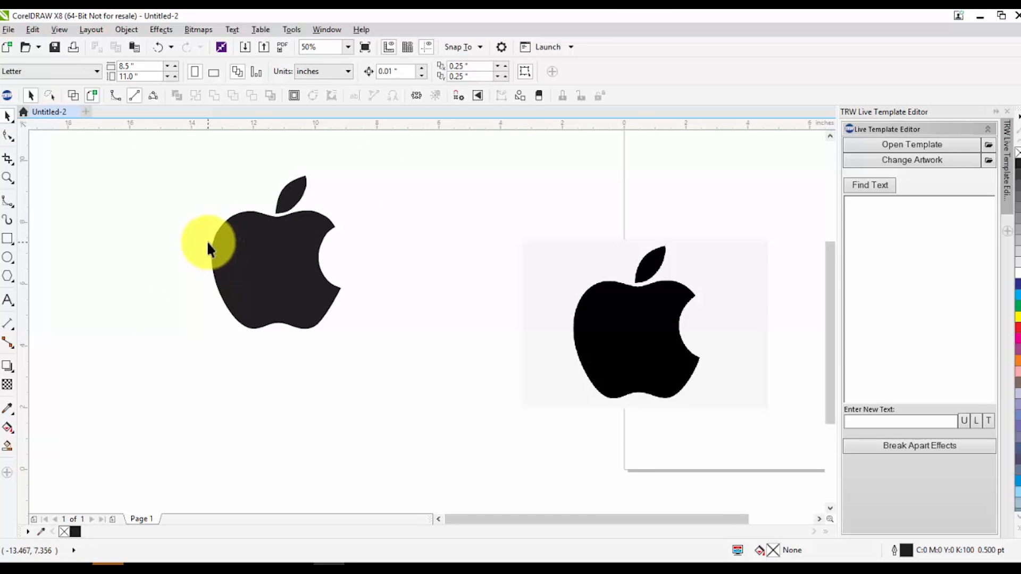
drag(160, 230, 405, 356)
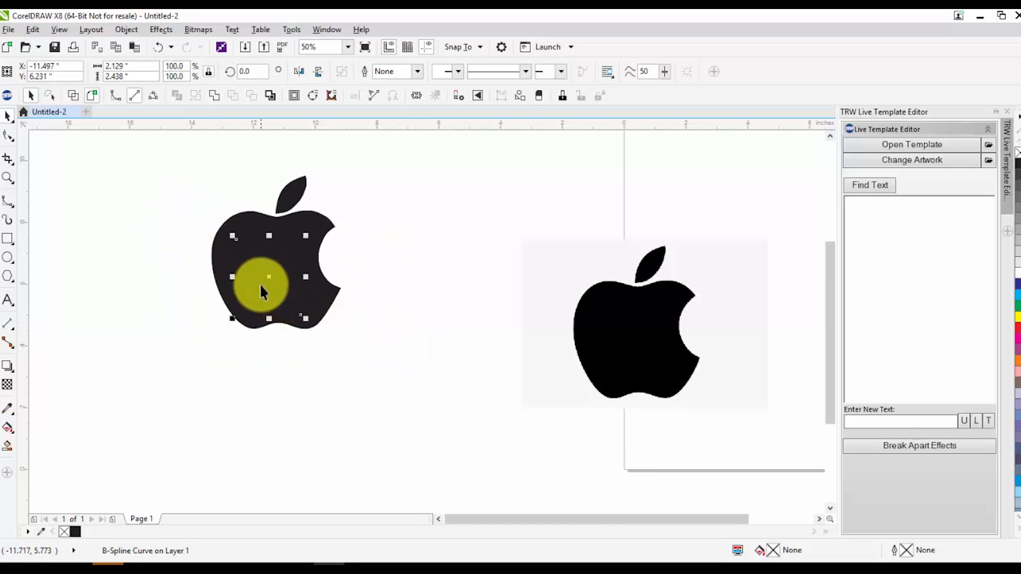
scroll(262, 289, up, 1)
drag(280, 273, 498, 264)
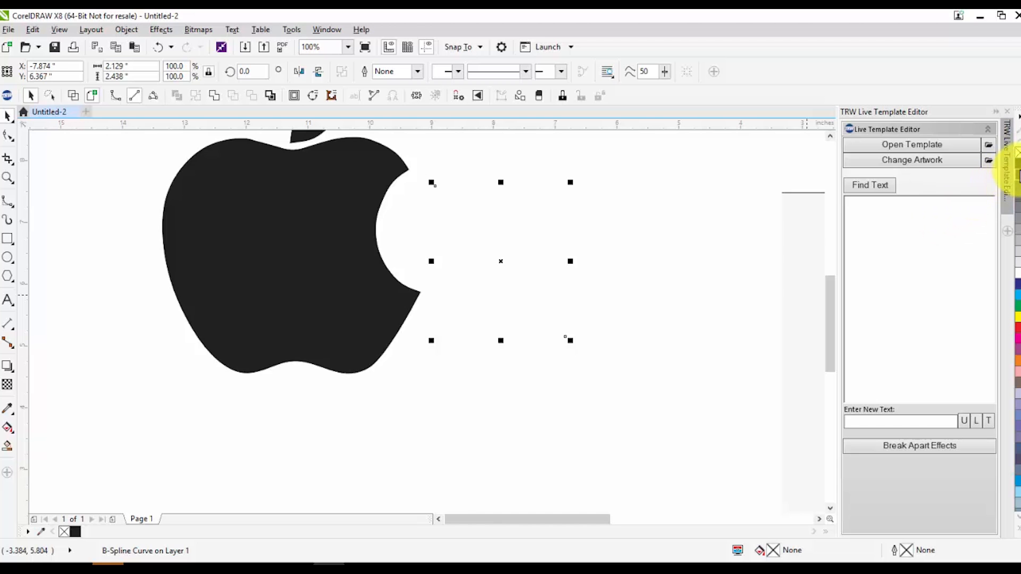
Try several outline colors on the B-Spline curve, including 70% black and cyan, ending with C:40 M:40 Y:0 K:0
right_click(1016, 174)
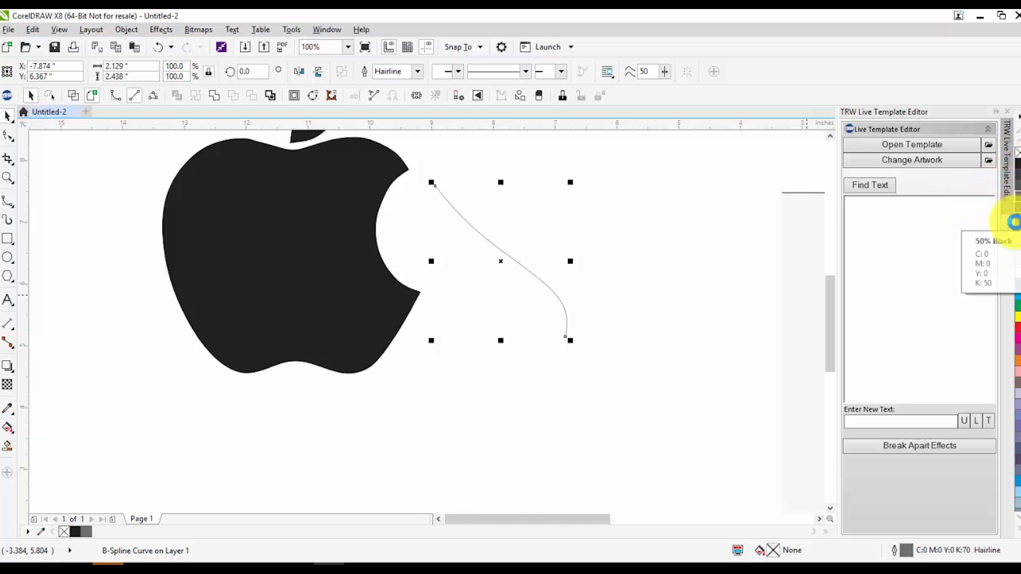
right_click(1016, 295)
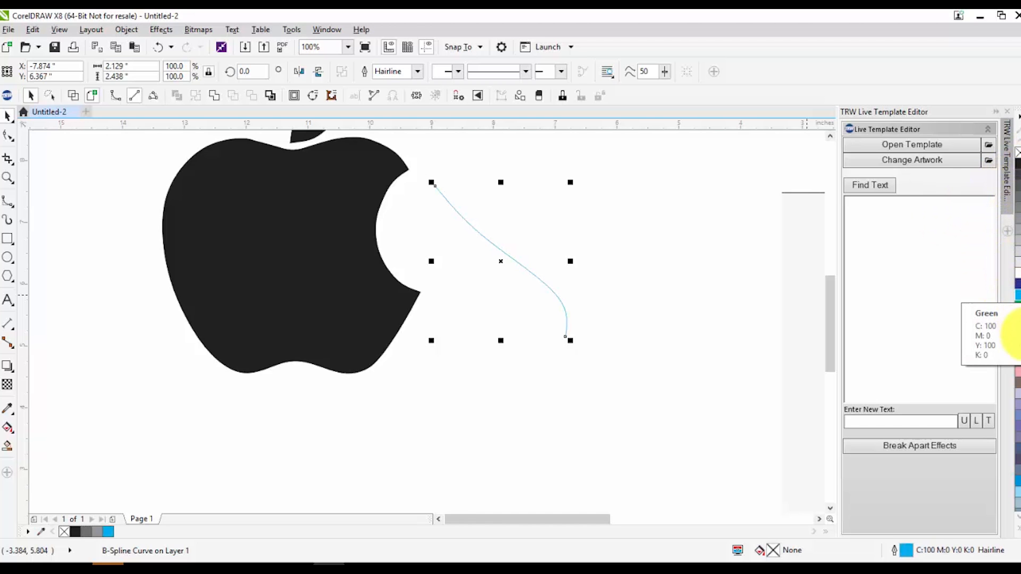
right_click(1016, 380)
right_click(1010, 412)
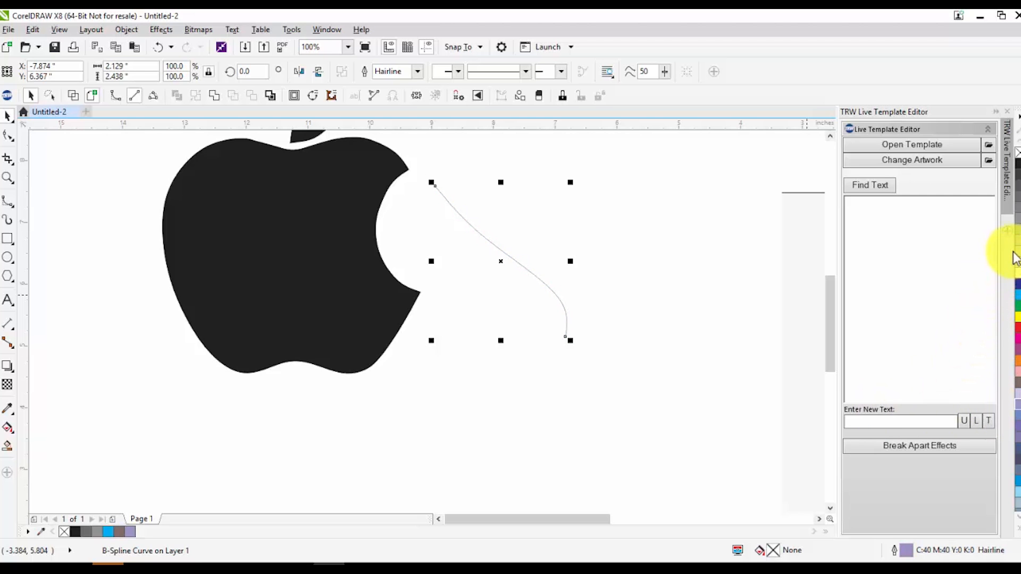
click(691, 330)
scroll(271, 250, down, 1)
scroll(260, 227, up, 2)
scroll(272, 248, down, 1)
Give the traced apple a yellow outline and inspect its edge close up
click(272, 251)
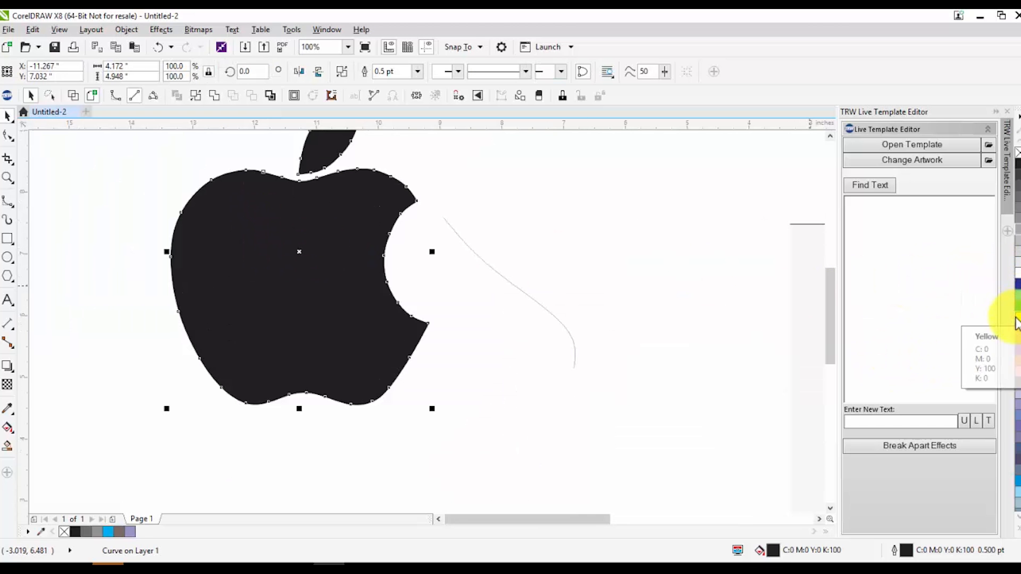
right_click(1016, 323)
scroll(155, 207, up, 3)
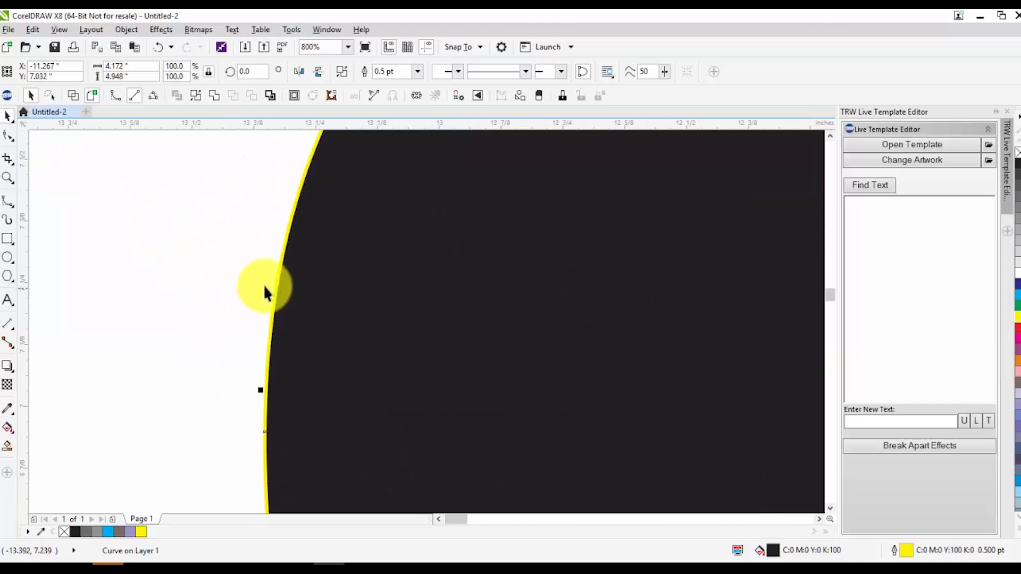
scroll(272, 359, down, 1)
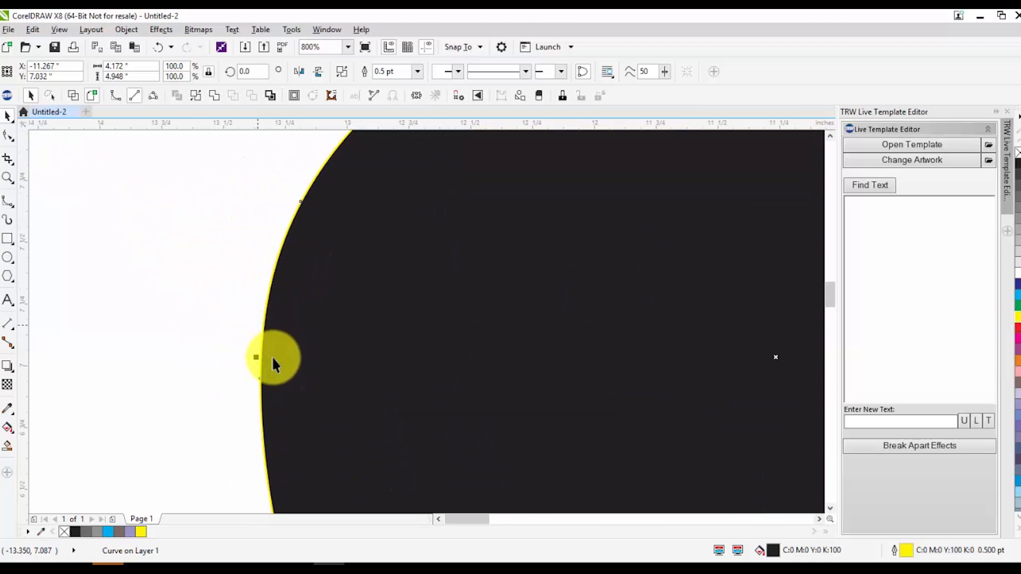
scroll(232, 335, down, 2)
scroll(612, 184, up, 2)
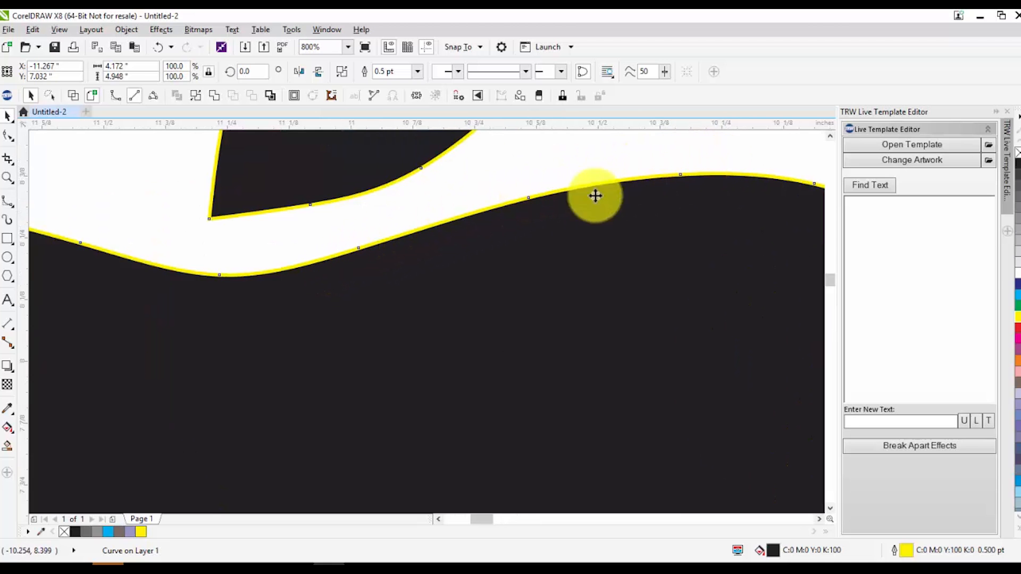
Move the traced apple about 2 inches to the left and check its outline around the leaf
scroll(456, 230, down, 5)
drag(443, 284, 314, 283)
scroll(280, 261, up, 3)
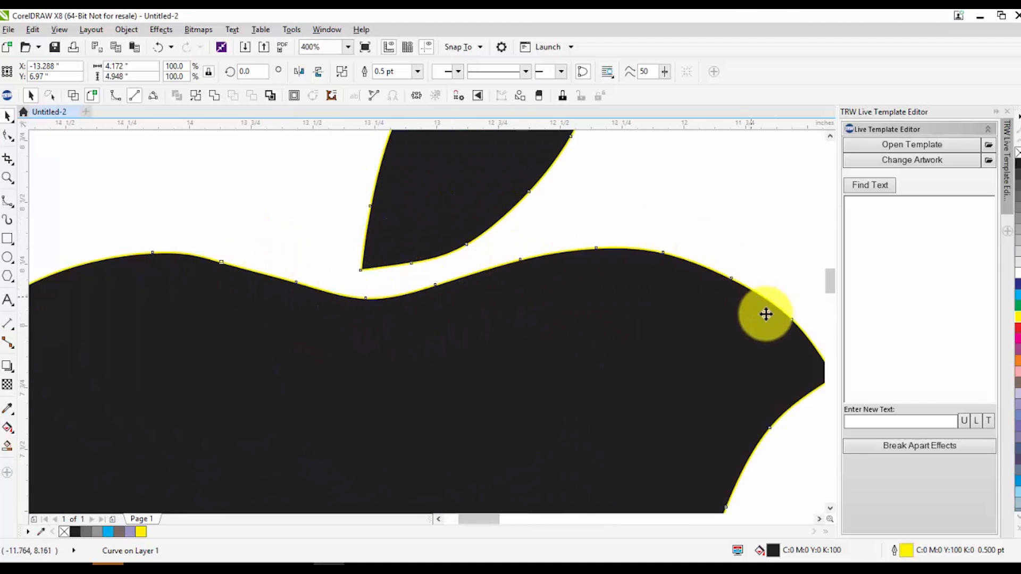
Move the B-Spline curve left to sit next to the traced apple and set its outline color to white
scroll(543, 271, down, 1)
scroll(576, 296, down, 1)
scroll(634, 339, down, 1)
drag(696, 349, 646, 359)
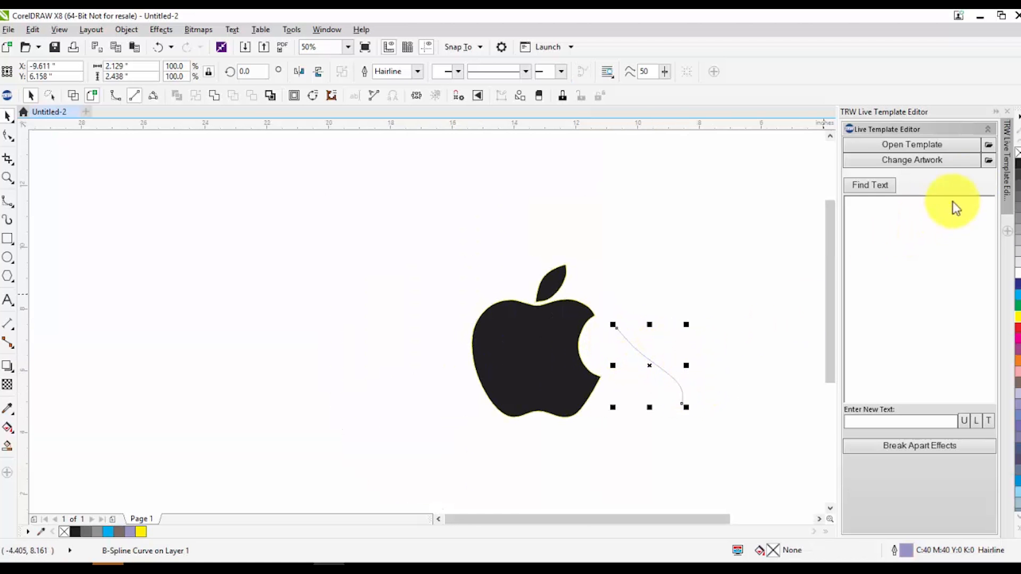
right_click(1018, 277)
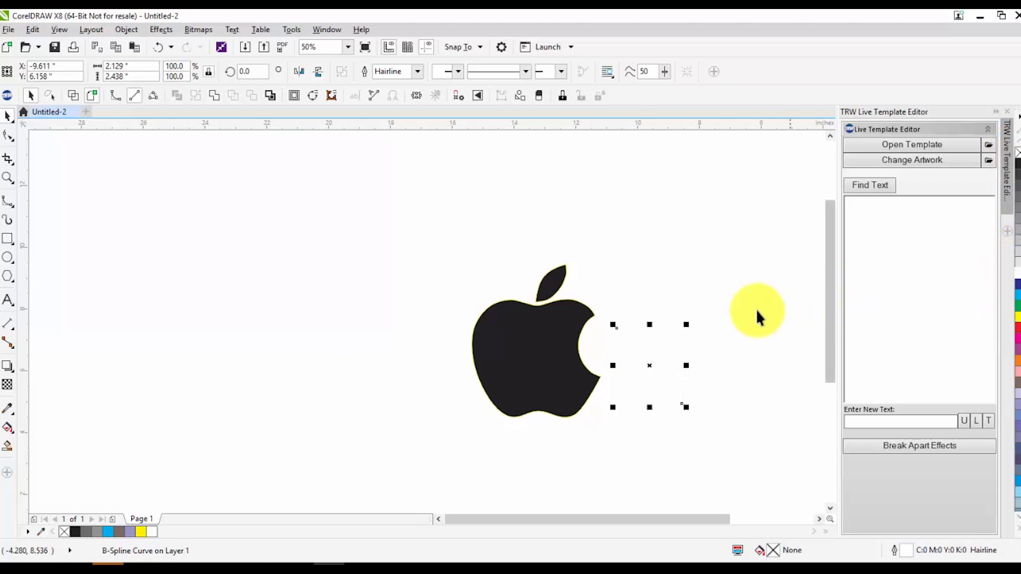
Move the white-outlined B-Spline curve onto the body of the traced apple and deselect it
click(685, 352)
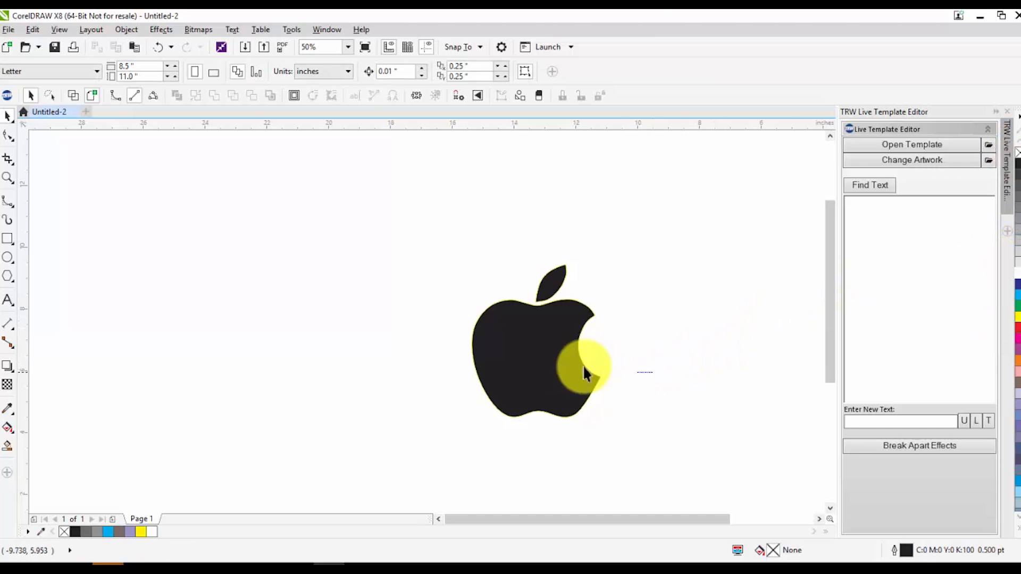
click(656, 372)
drag(652, 363, 531, 355)
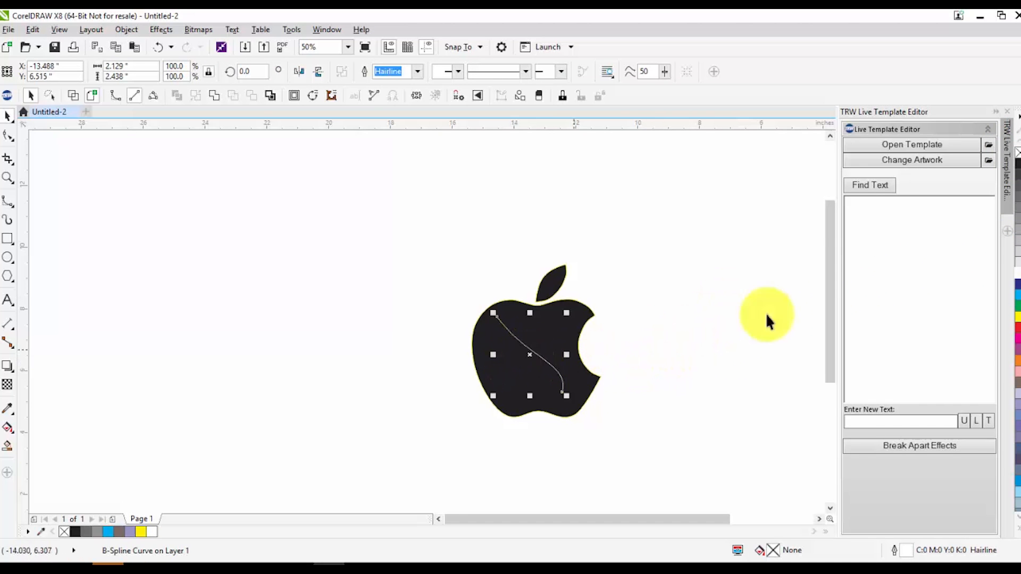
click(691, 344)
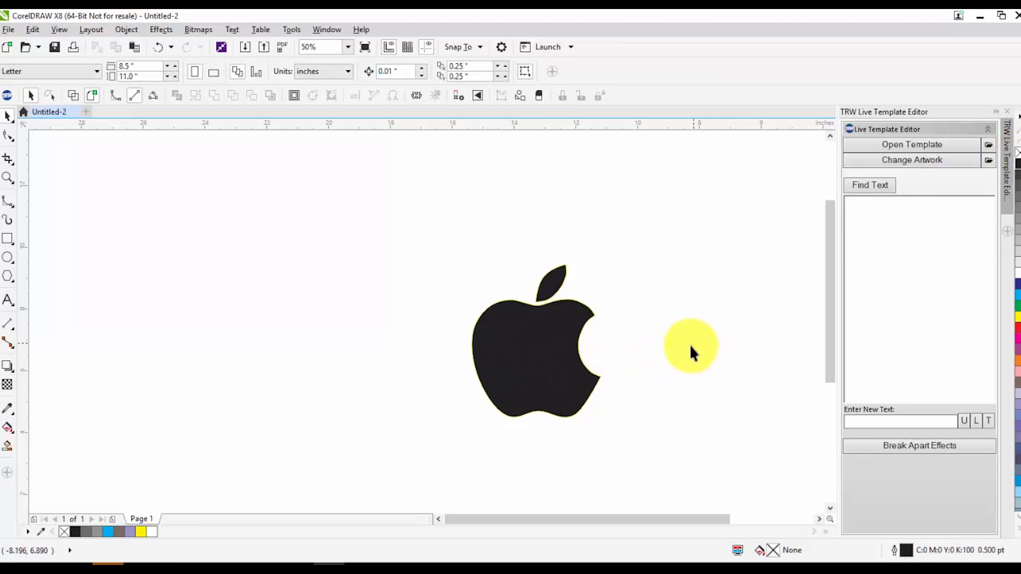
Switch to wireframe view, move the hidden B-Spline curve out of the traced apple and delete it
click(75, 97)
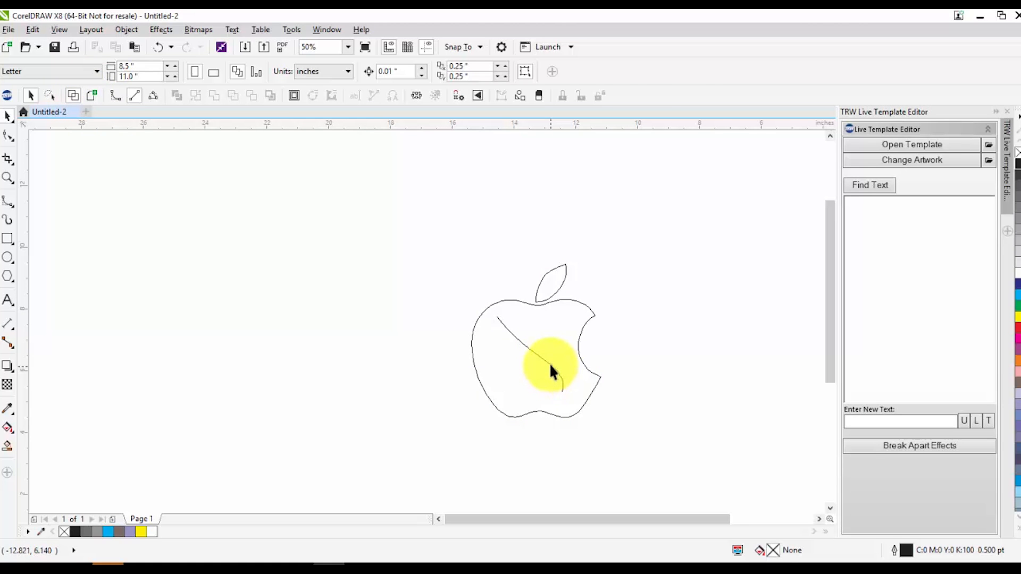
drag(548, 362, 364, 340)
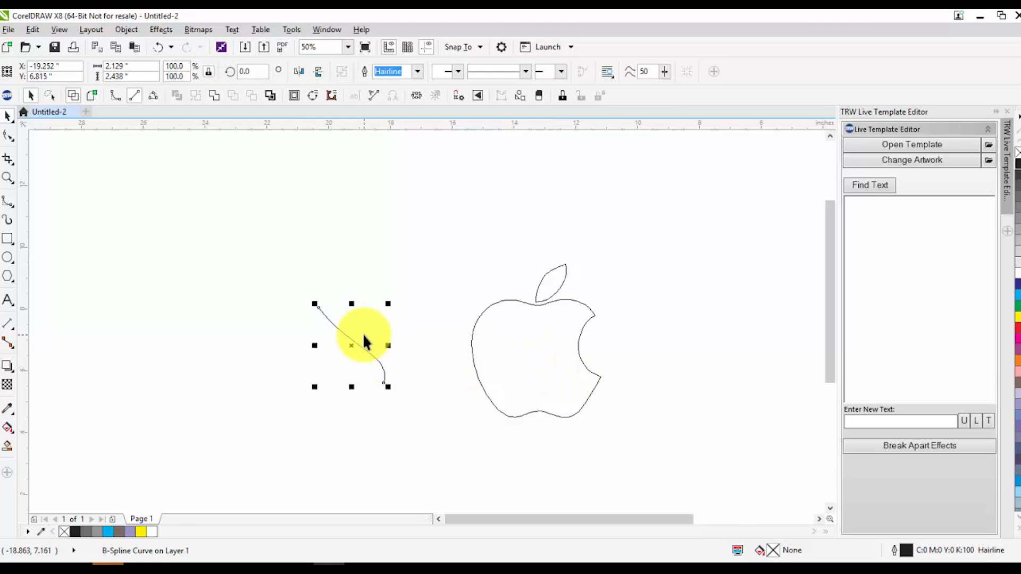
key(Delete)
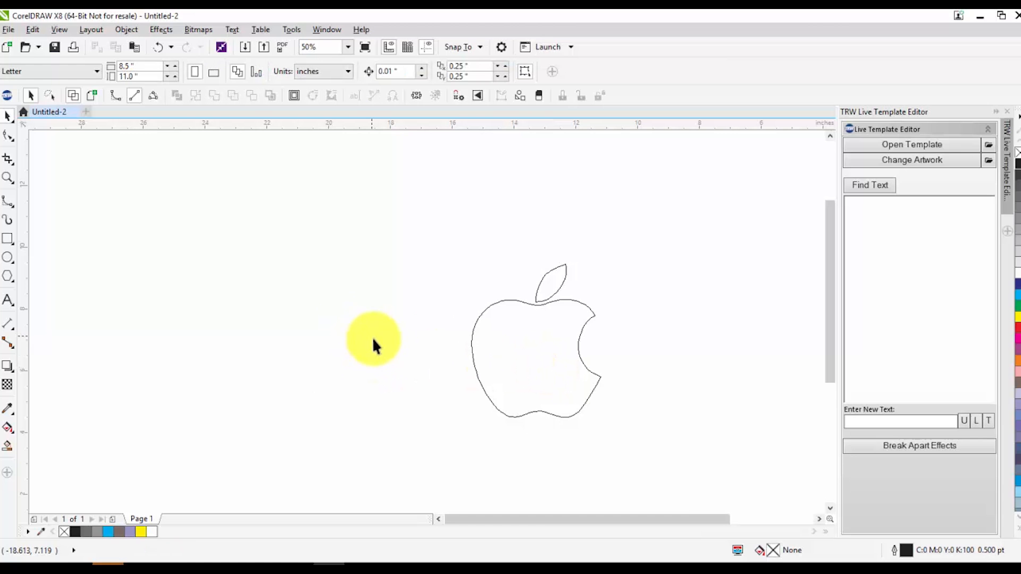
Compare the traced apple's leaf and body outlines close up in wireframe and full-color views, ending in the full-color view
scroll(569, 289, up, 3)
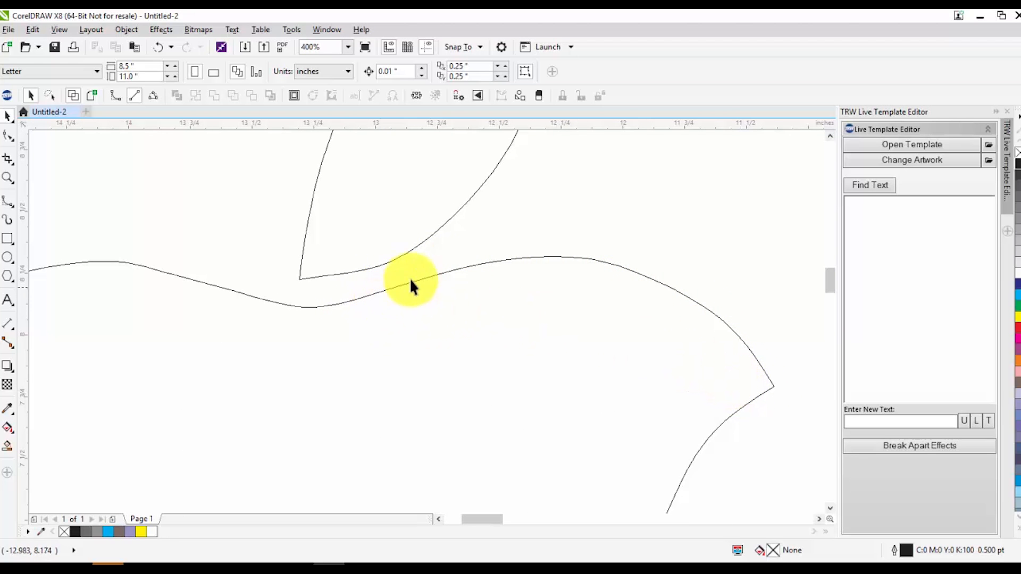
click(92, 96)
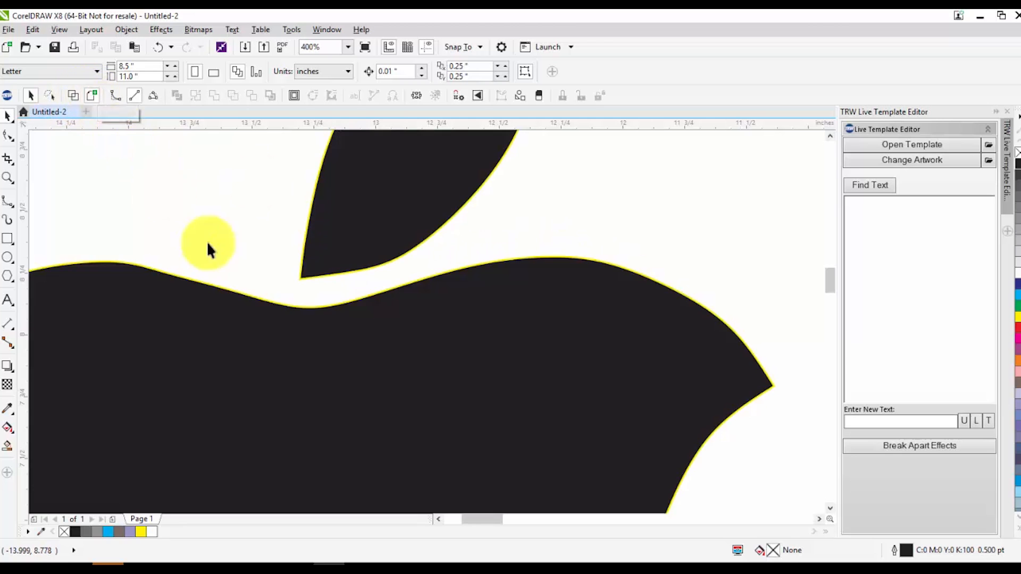
click(75, 96)
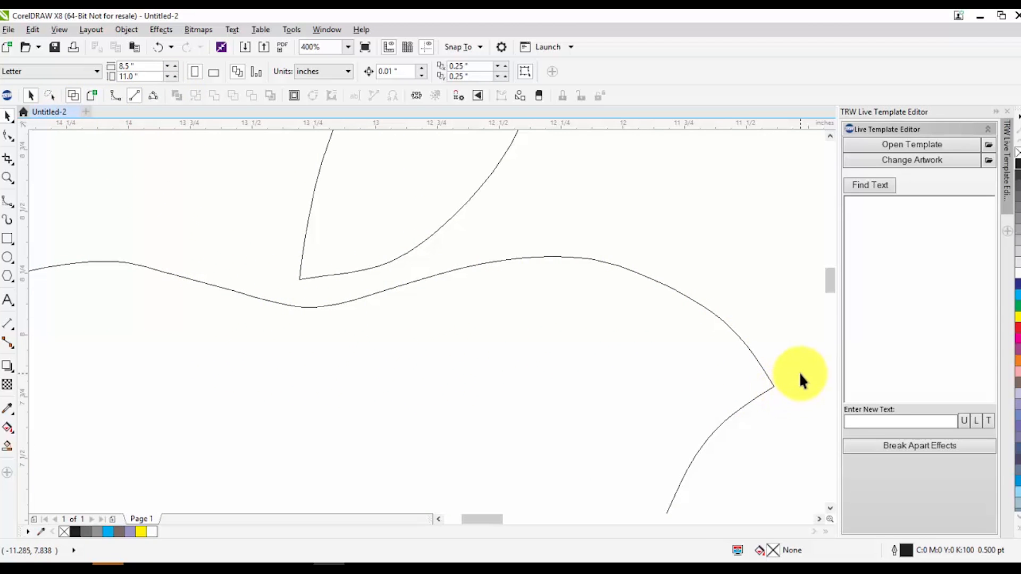
scroll(733, 367, down, 3)
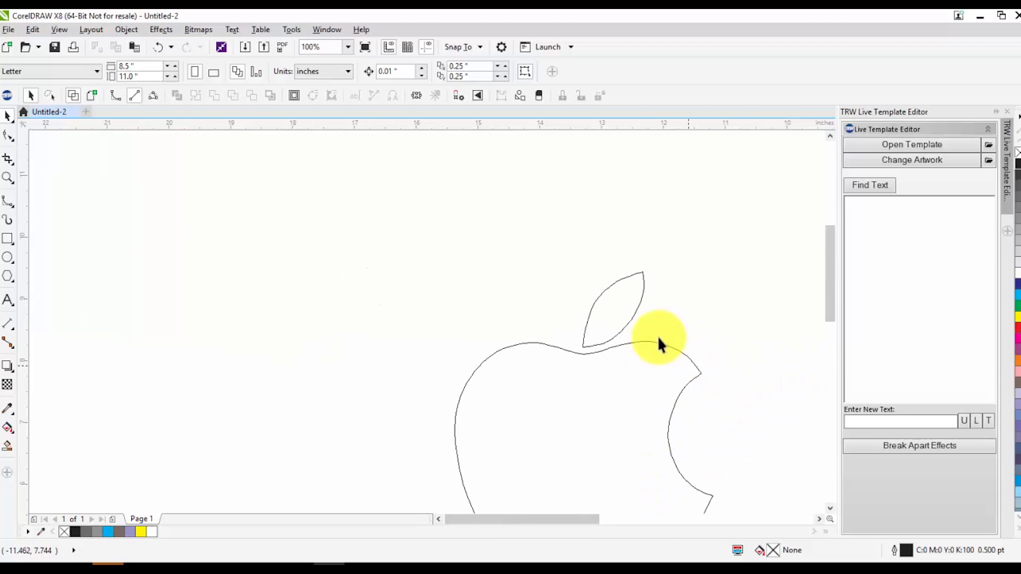
scroll(612, 383, up, 2)
scroll(480, 404, down, 1)
scroll(461, 382, up, 1)
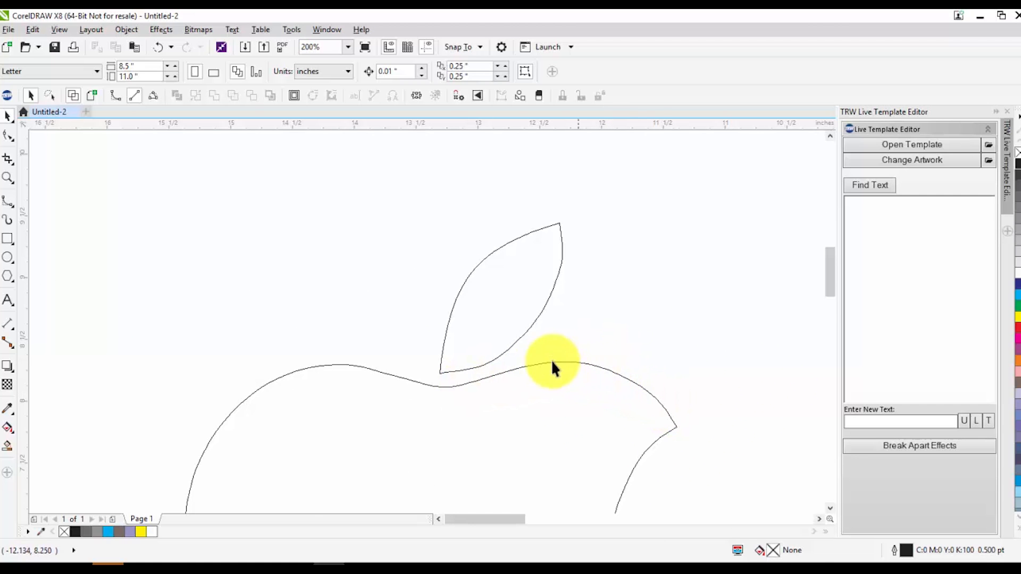
scroll(439, 392, down, 1)
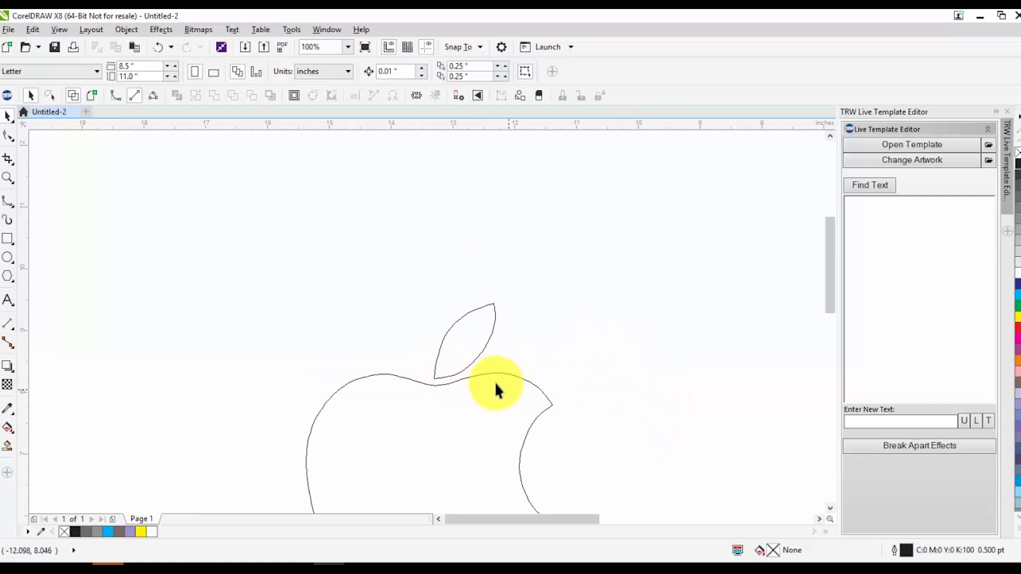
scroll(495, 387, down, 1)
scroll(466, 407, up, 1)
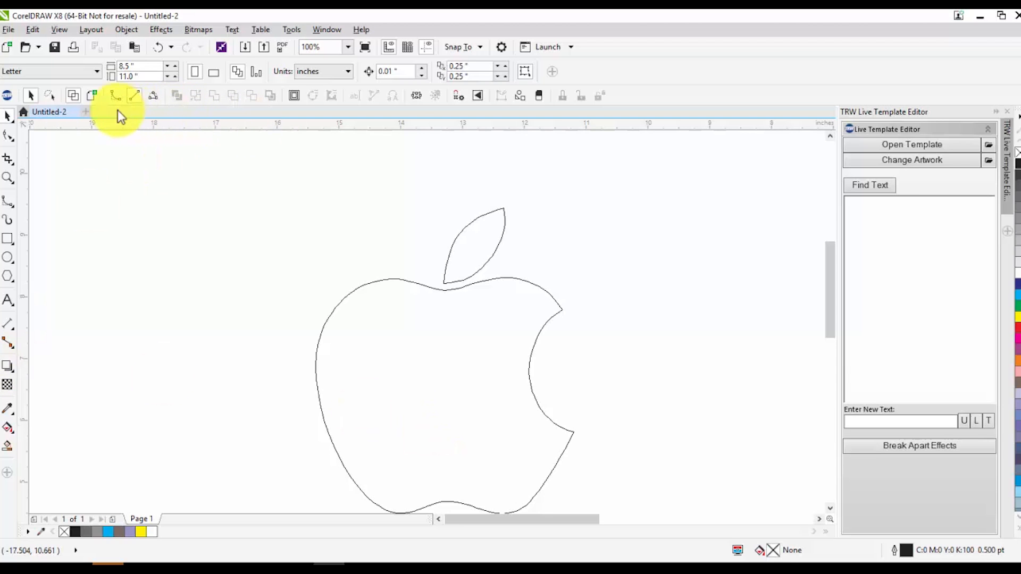
click(91, 98)
scroll(260, 165, down, 2)
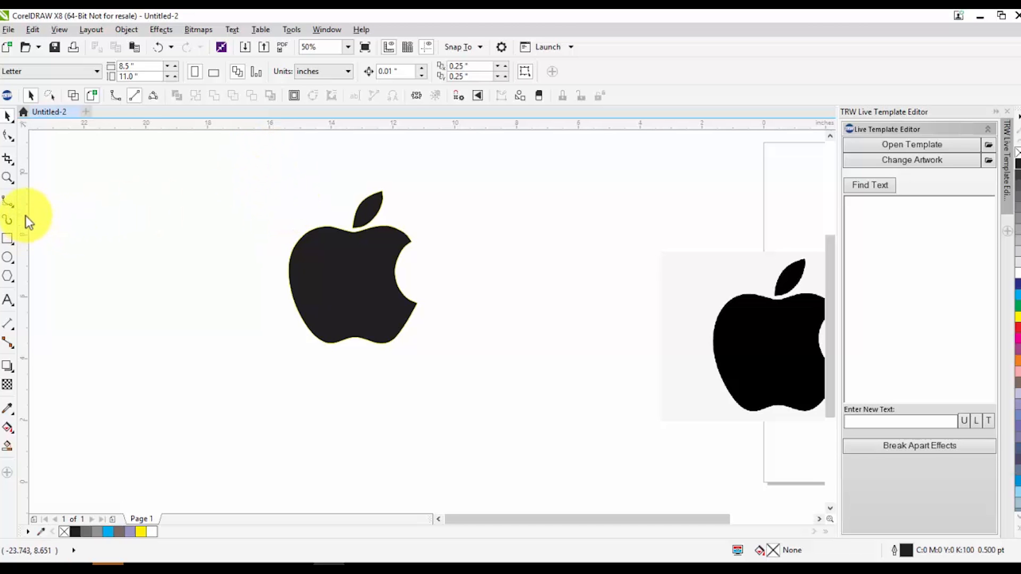
Draw a shallow 3-Point Curve arc about 13.7 inches wide below the traced apple, and delete it
click(5, 205)
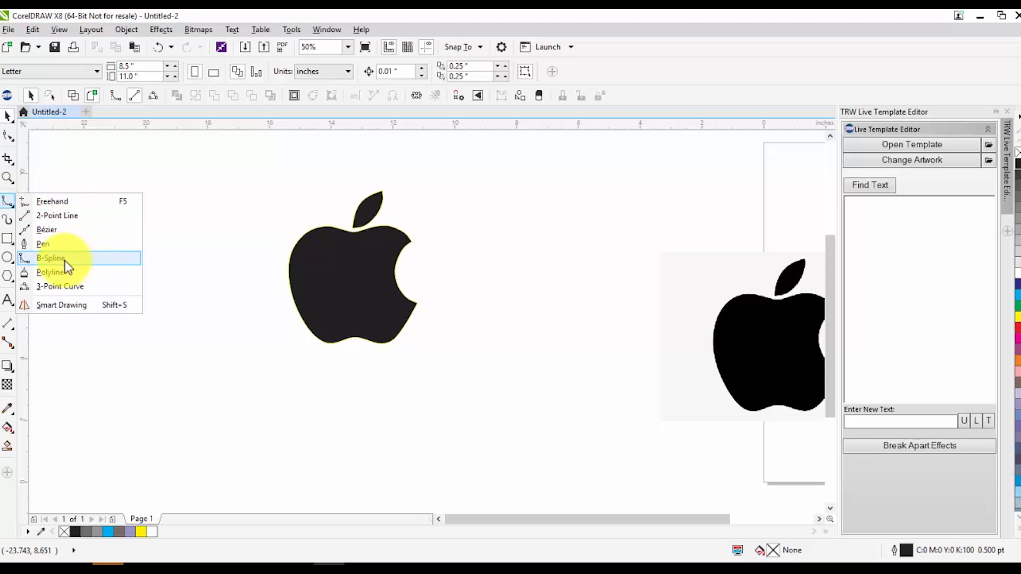
click(72, 288)
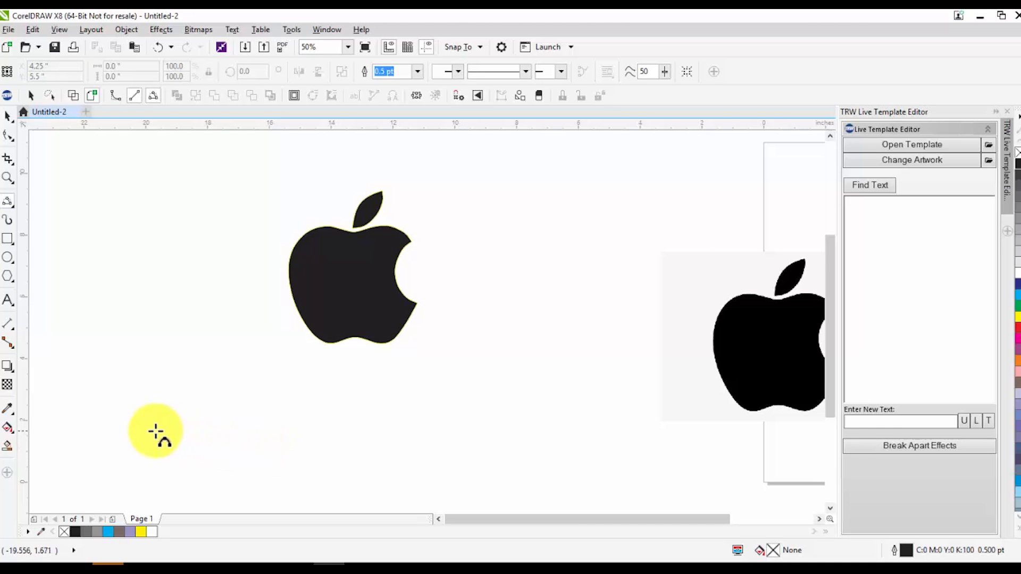
drag(141, 437, 535, 436)
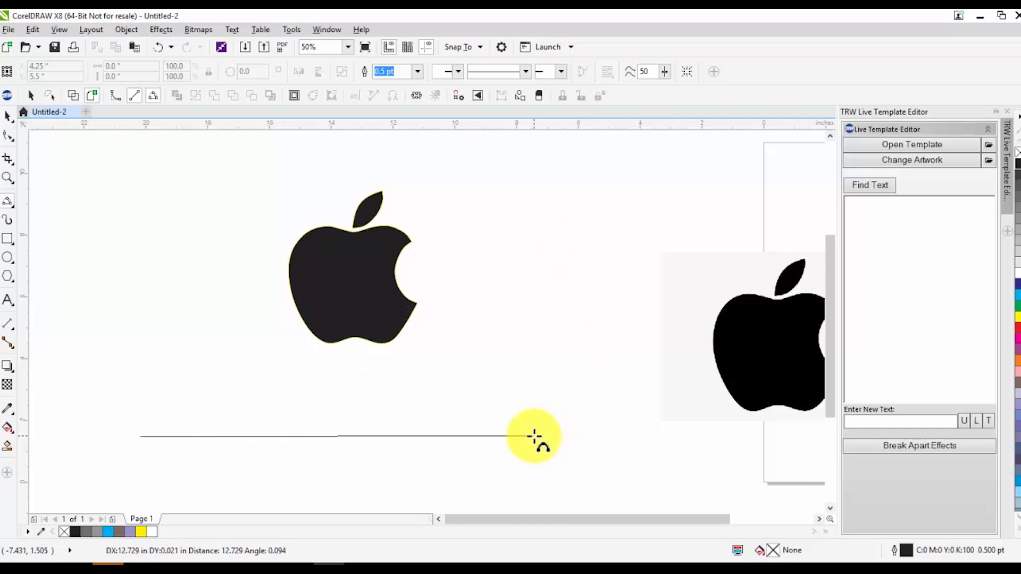
drag(534, 437, 564, 443)
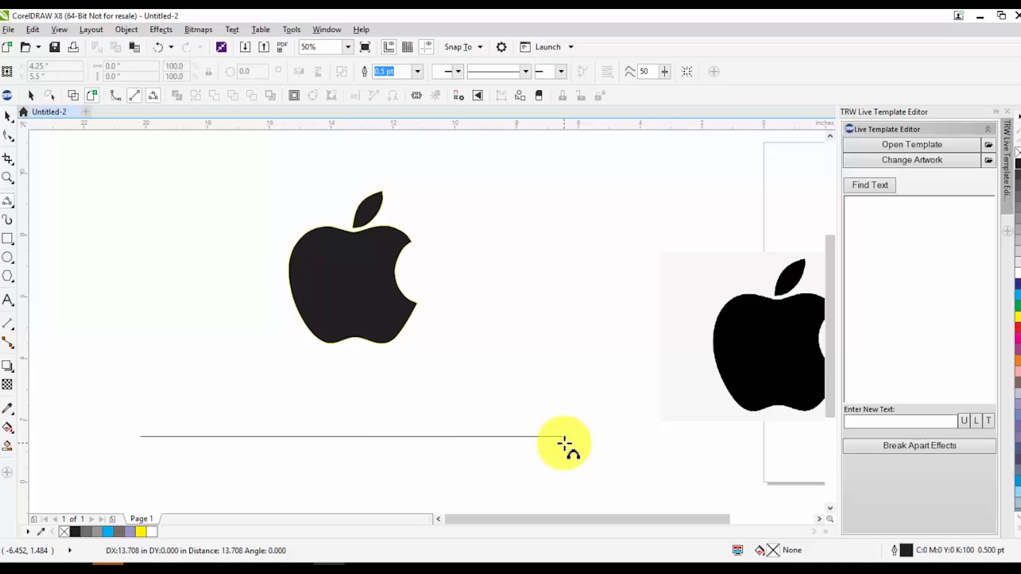
drag(564, 443, 565, 446)
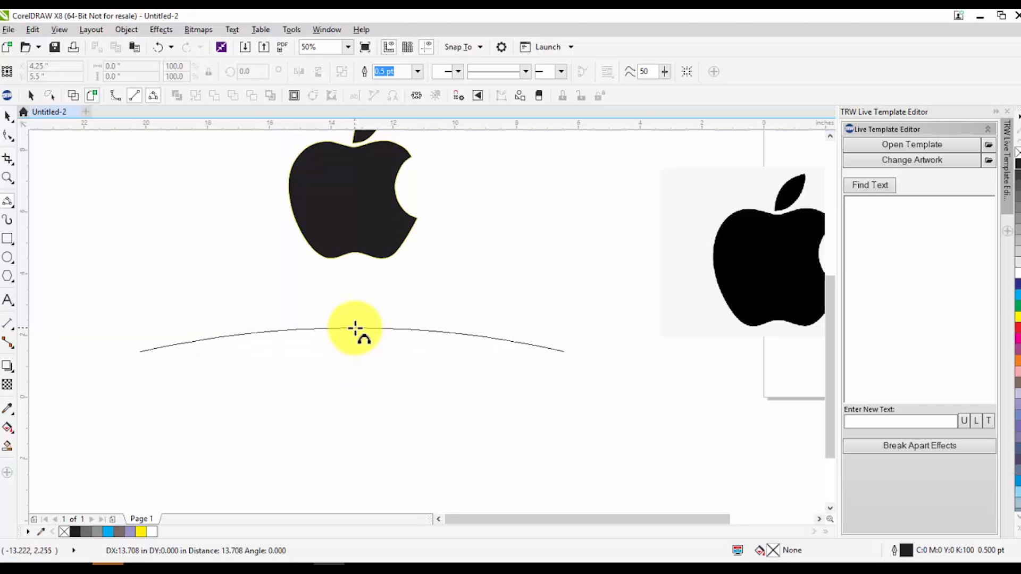
click(355, 329)
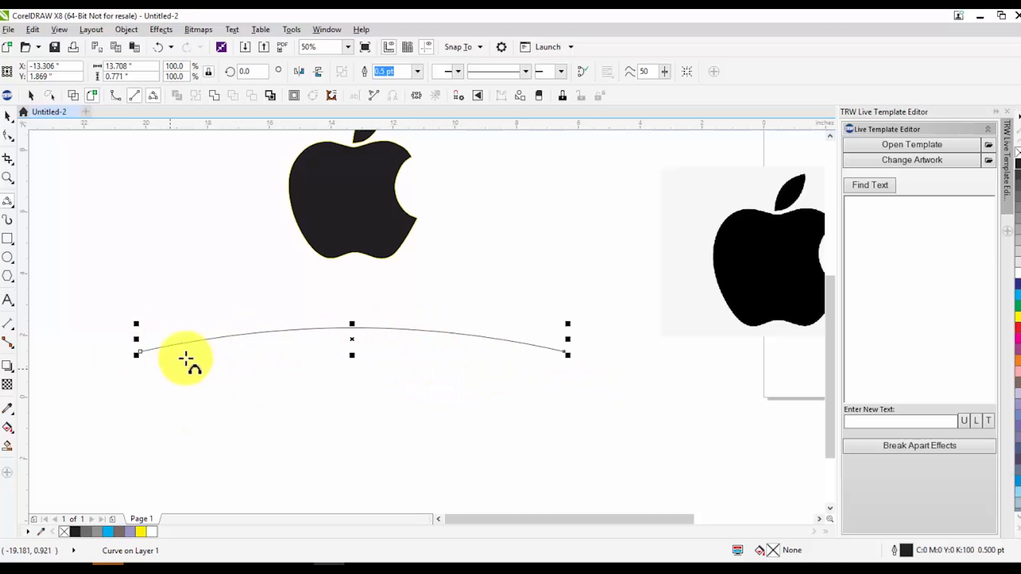
key(Delete)
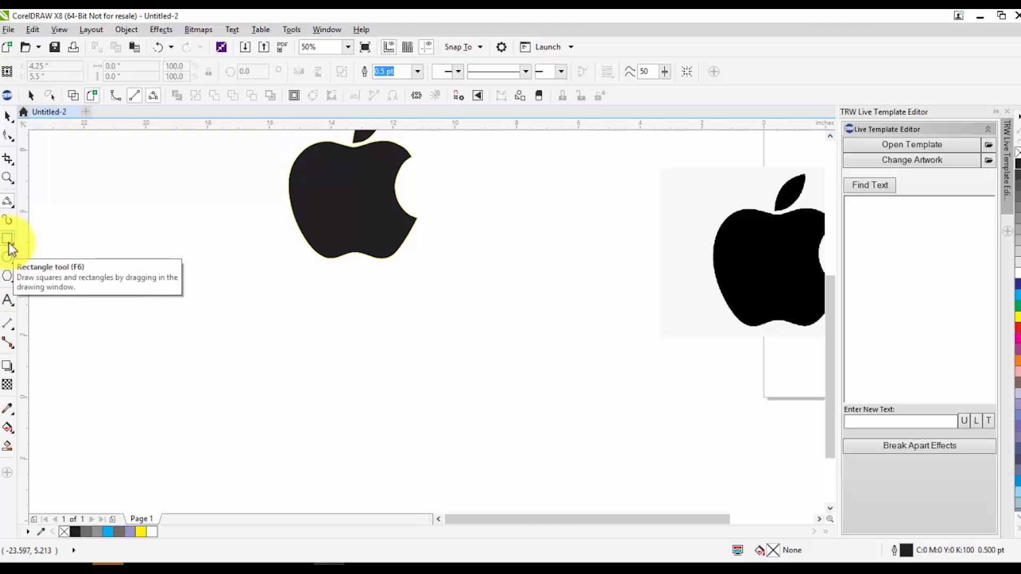
Draw a rectangle about 11.6 inches wide and 2 inches high below the traced apple with the Rectangle tool
click(12, 275)
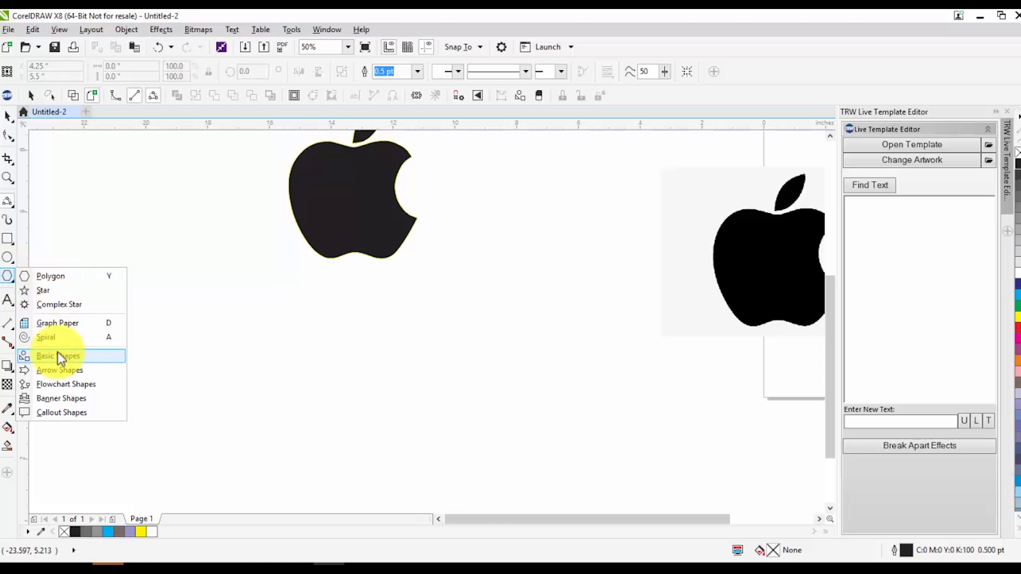
mouse_move(9, 240)
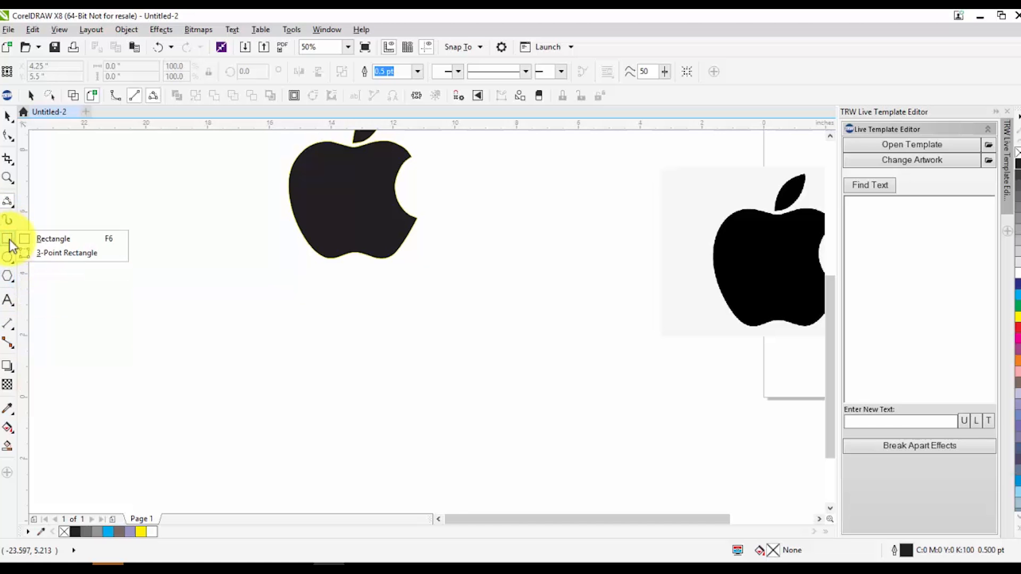
click(49, 239)
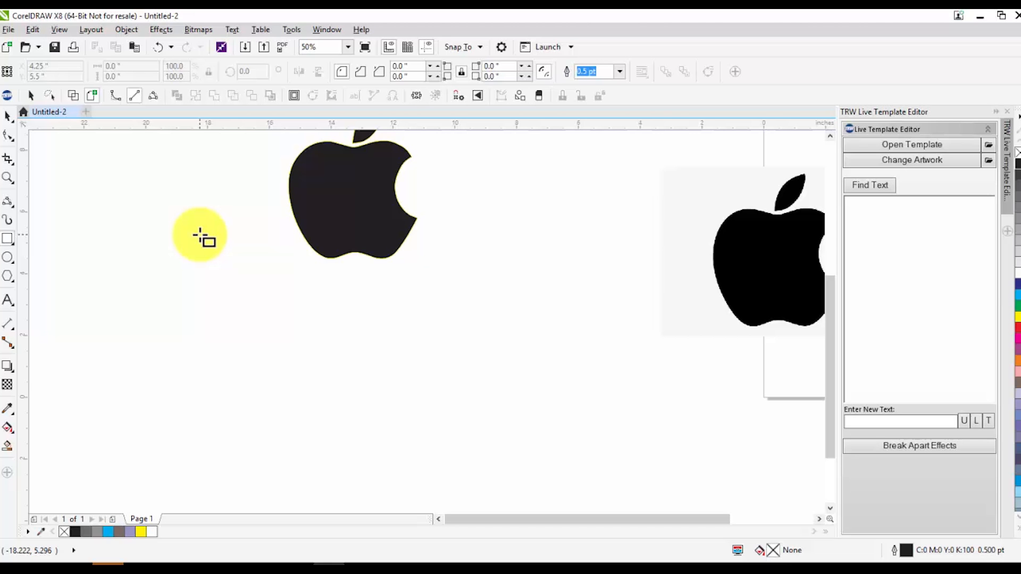
drag(540, 290, 362, 436)
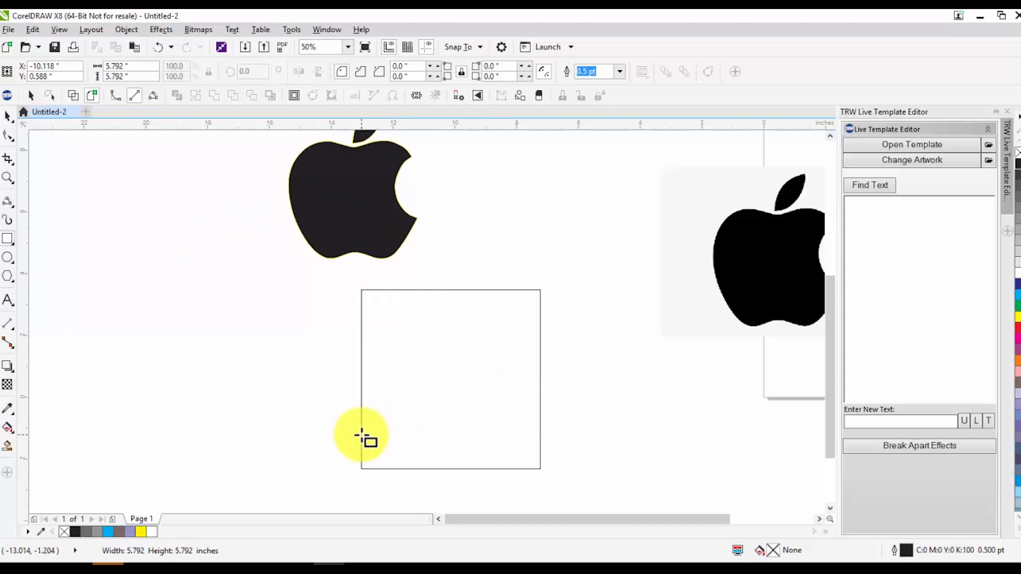
drag(373, 434, 183, 275)
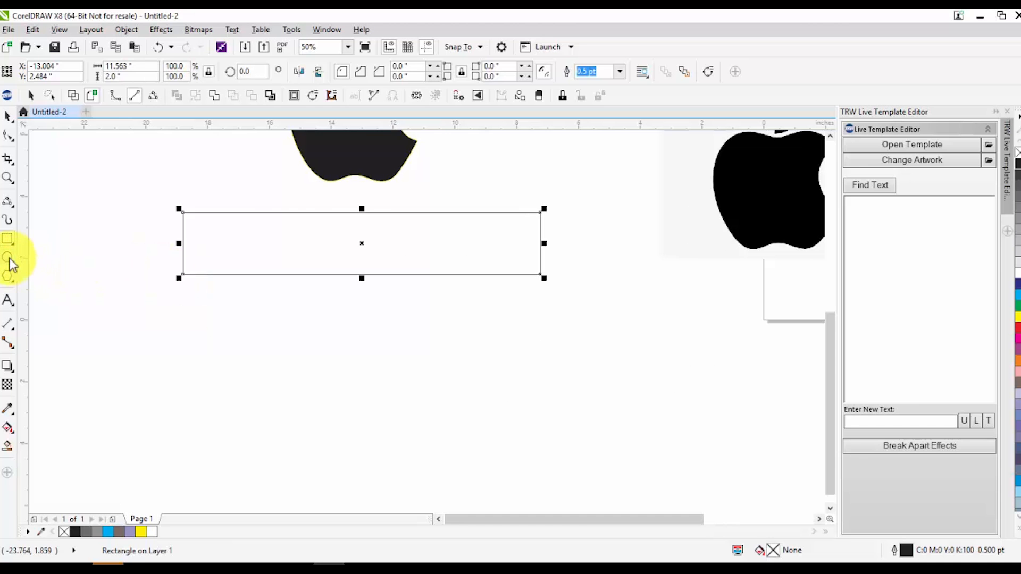
Draw a circle below the left part of the wide rectangle with the Ellipse tool
click(8, 258)
drag(565, 337, 310, 381)
drag(394, 423, 178, 375)
Draw a polygon about 6.9 by 4.2 inches to the right of the circle and set it to 12 sides
click(8, 276)
drag(583, 285, 362, 418)
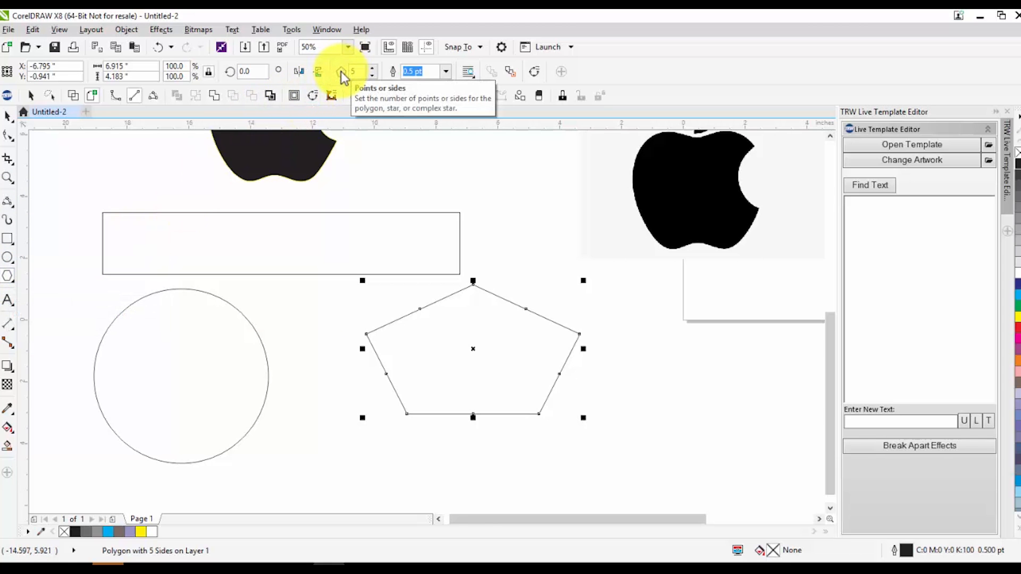
click(372, 70)
click(372, 69)
click(372, 69)
click(372, 69)
click(372, 69)
click(372, 70)
click(373, 68)
click(372, 69)
click(372, 68)
click(372, 68)
click(373, 69)
key(ctrl+z)
key(ctrl+z)
key(ctrl+z)
key(ctrl+z)
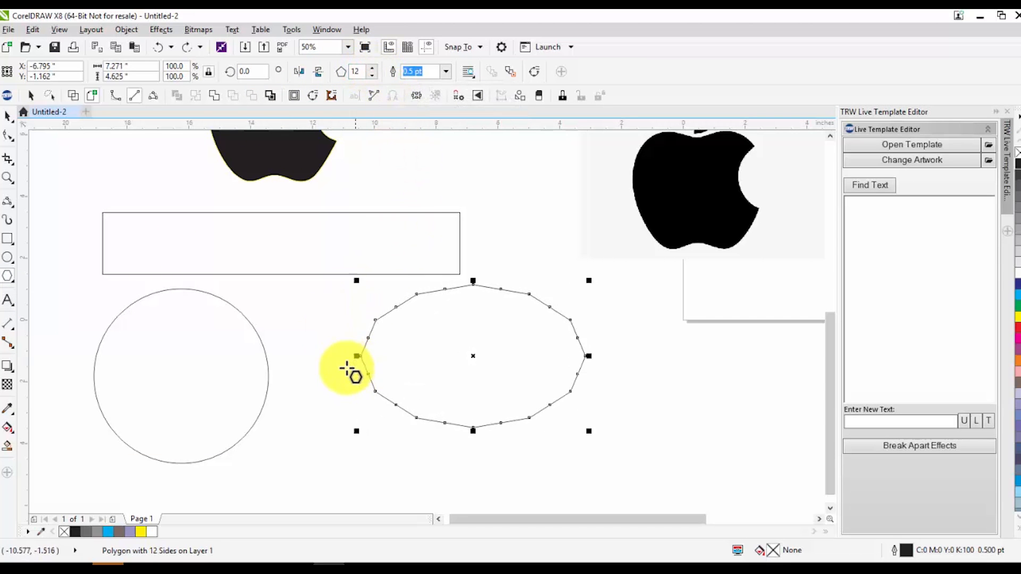
Draw a second polygon about 3.1 inches wide right of the 12-sided one and raise it to 16 sides
drag(737, 333, 652, 432)
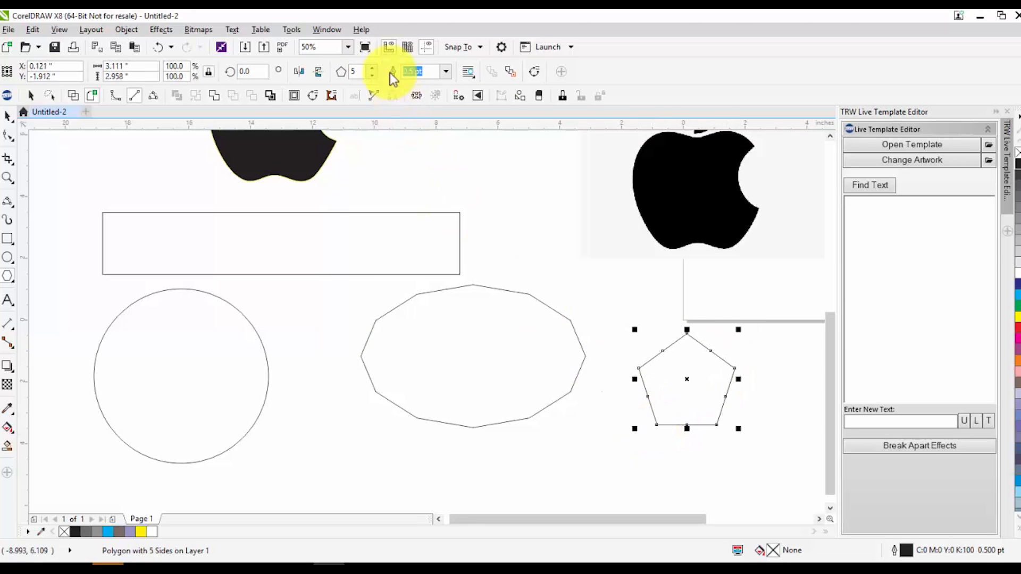
click(372, 69)
click(372, 69)
click(373, 69)
click(373, 69)
click(373, 69)
click(373, 69)
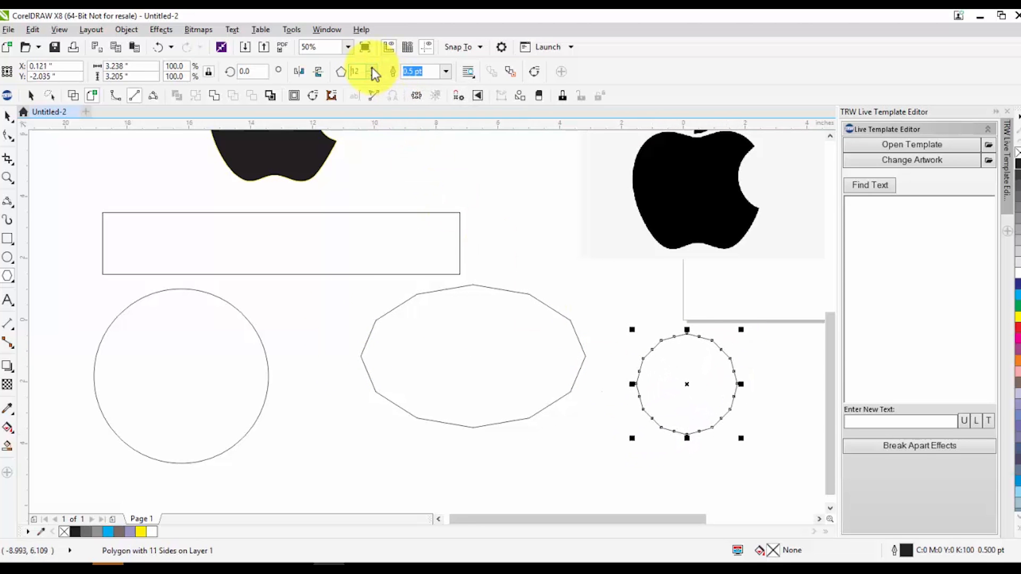
click(373, 68)
click(373, 68)
click(373, 69)
click(374, 69)
click(373, 69)
Examine the small polygon's edge close up and reduce it to 6 sides
scroll(679, 376, up, 2)
scroll(456, 244, down, 2)
scroll(527, 285, up, 2)
scroll(439, 353, down, 2)
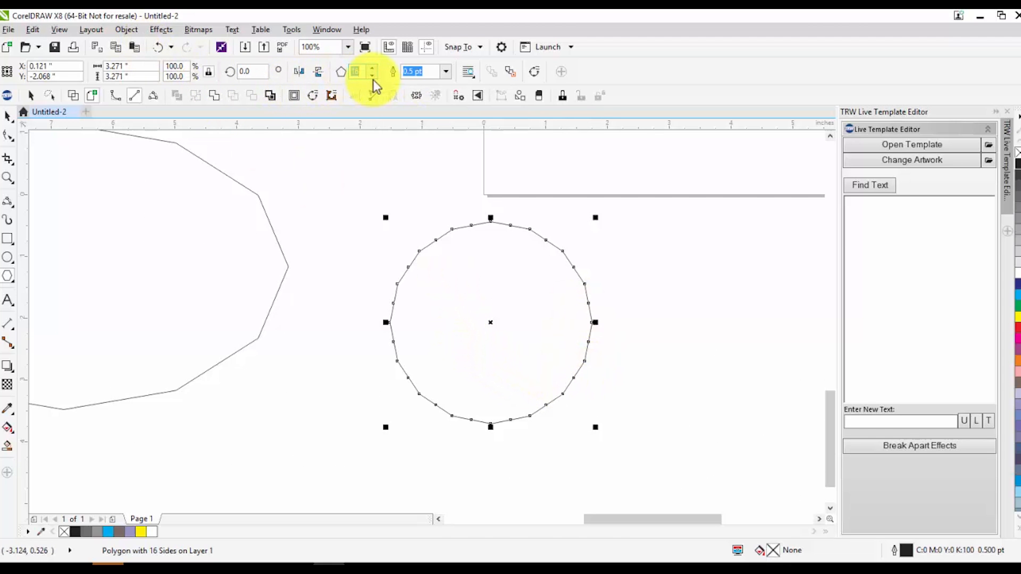
drag(374, 77, 372, 68)
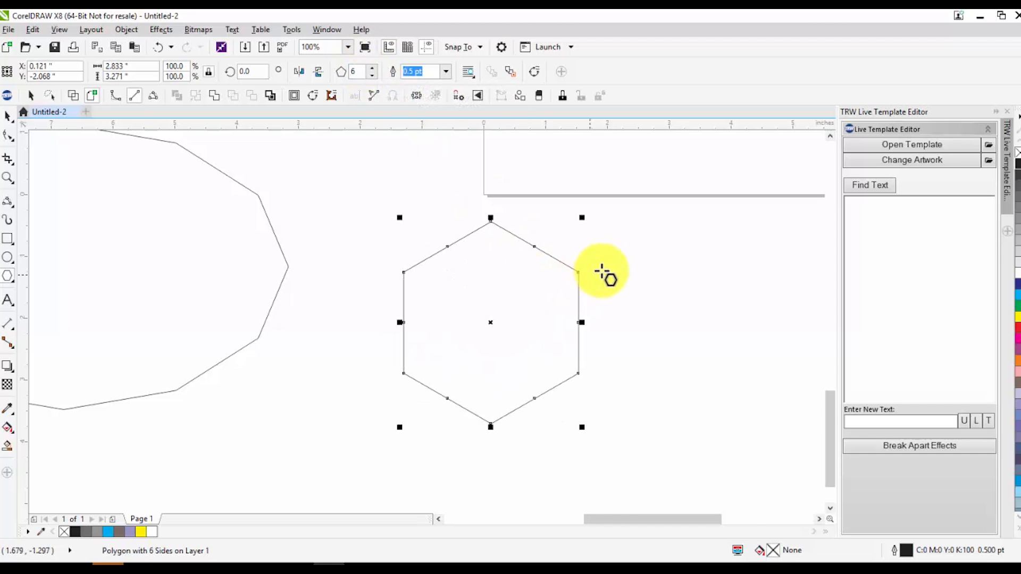
scroll(556, 271, down, 2)
scroll(555, 272, down, 1)
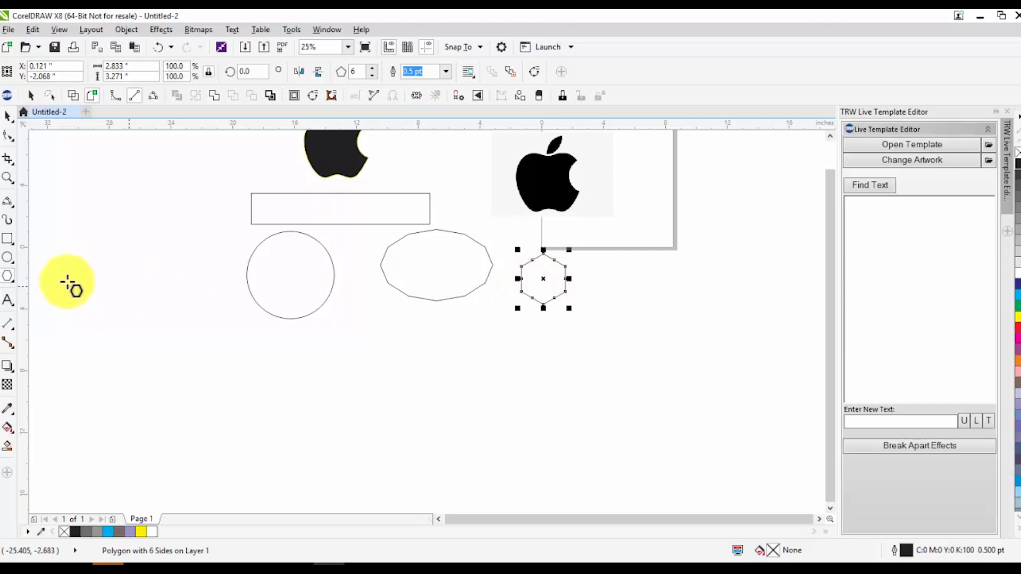
Draw a five-pointed star about 7.8 inches wide below the polygons with the Star tool
click(8, 276)
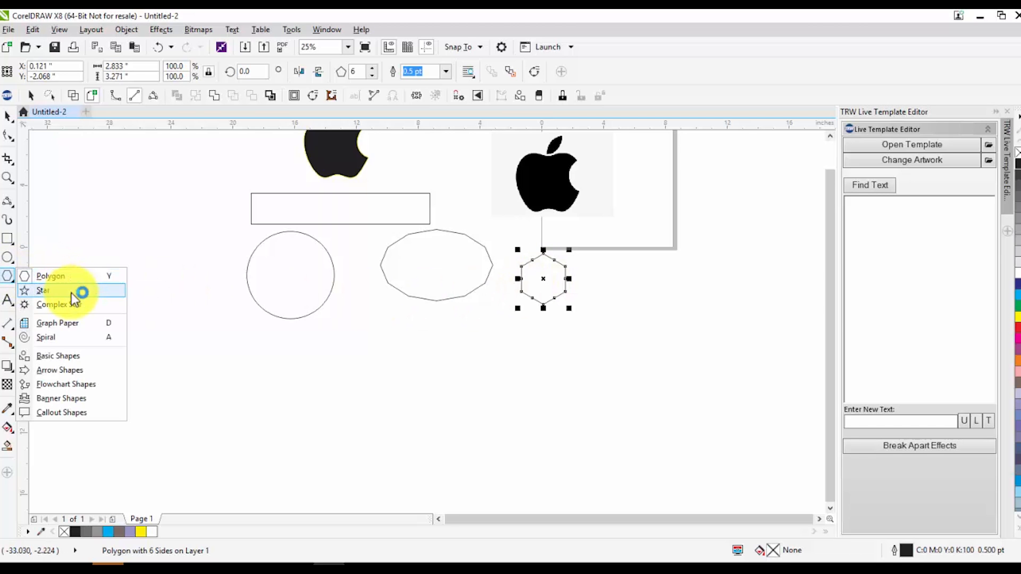
click(71, 292)
drag(478, 341, 358, 433)
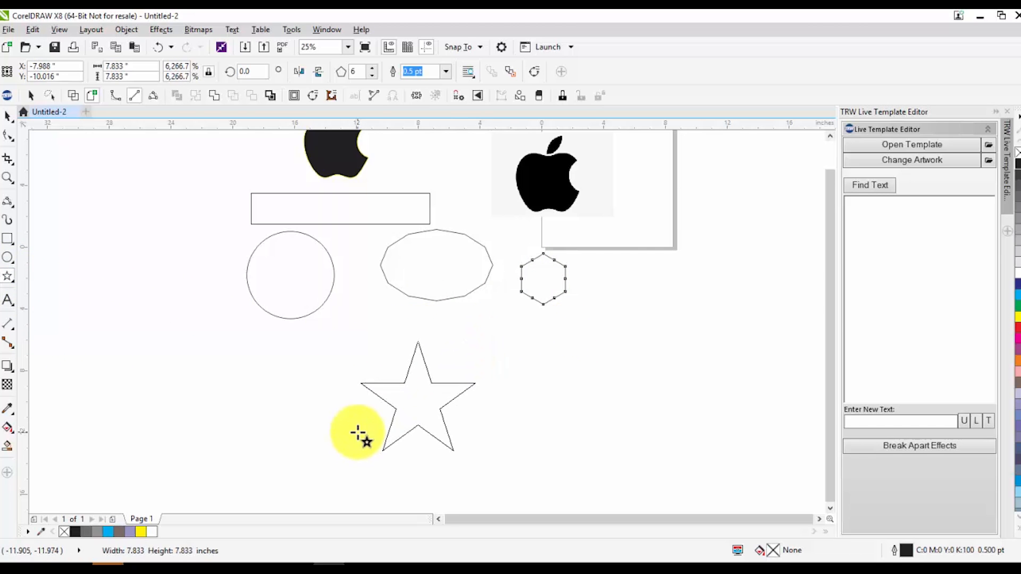
Increase the star's number of points to 9
click(369, 68)
click(369, 68)
click(369, 68)
click(369, 69)
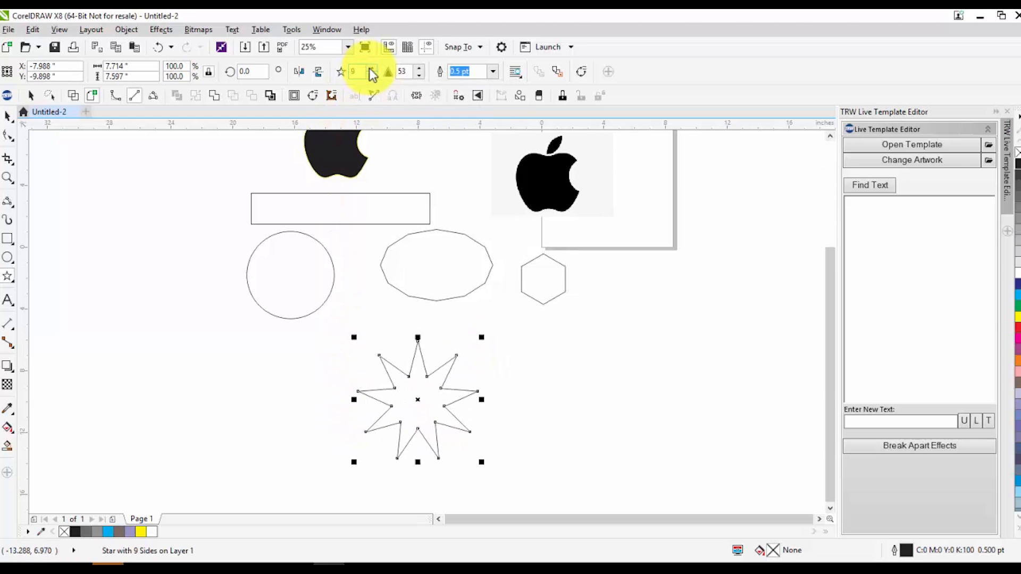
Try blunter points on the nine-pointed star by lowering its sharpness in stages through 46 and 36
click(418, 76)
click(418, 76)
click(418, 75)
click(418, 76)
click(419, 76)
scroll(390, 385, up, 3)
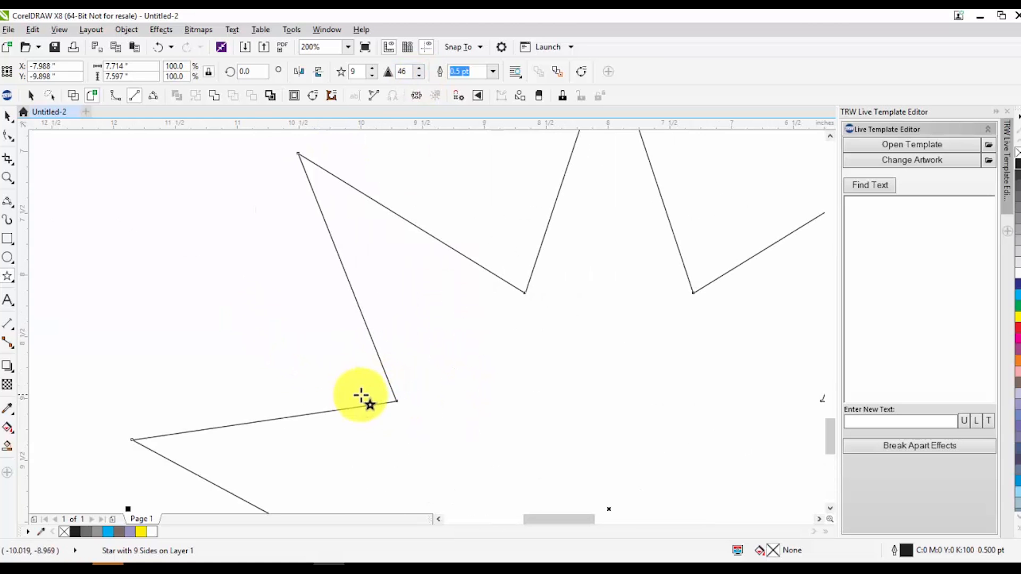
scroll(458, 335, down, 3)
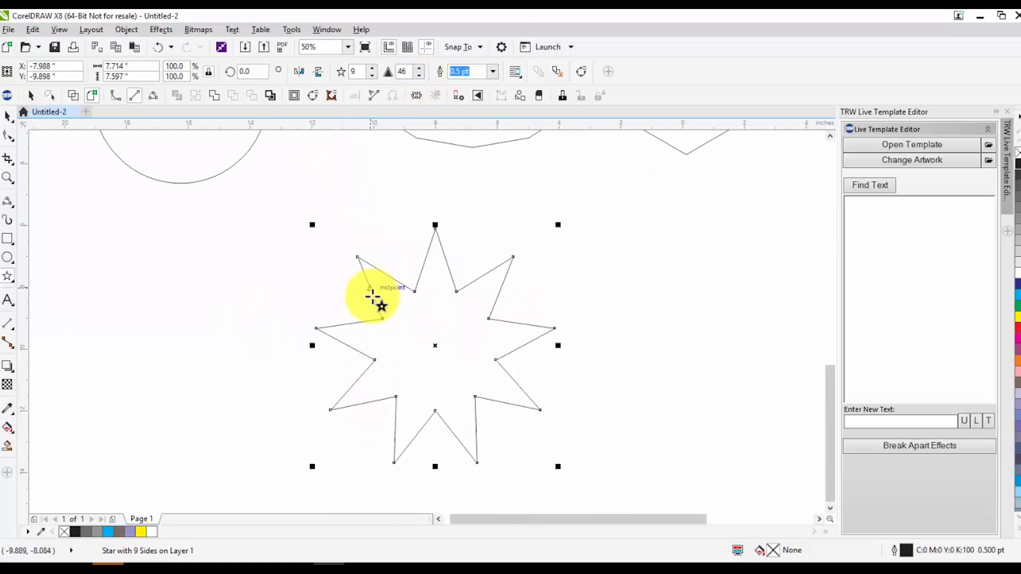
click(420, 75)
click(420, 75)
click(420, 75)
click(420, 76)
click(420, 76)
click(420, 76)
click(420, 75)
click(420, 76)
click(420, 76)
click(420, 75)
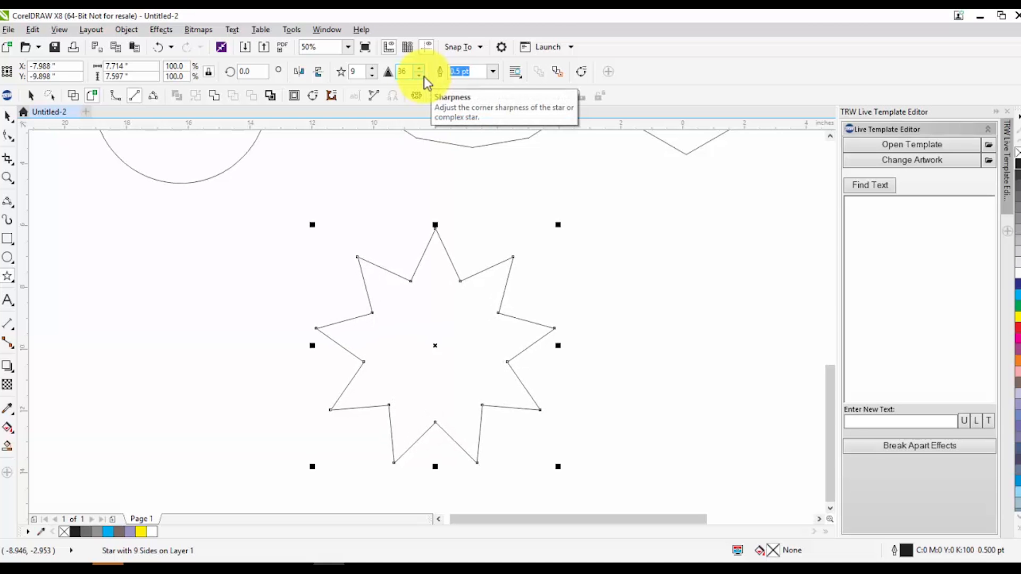
click(420, 75)
click(420, 75)
click(421, 75)
click(420, 75)
click(420, 76)
click(420, 75)
click(420, 76)
click(420, 76)
click(420, 75)
Raise the nine-pointed star's sharpness to 80
click(419, 68)
click(419, 69)
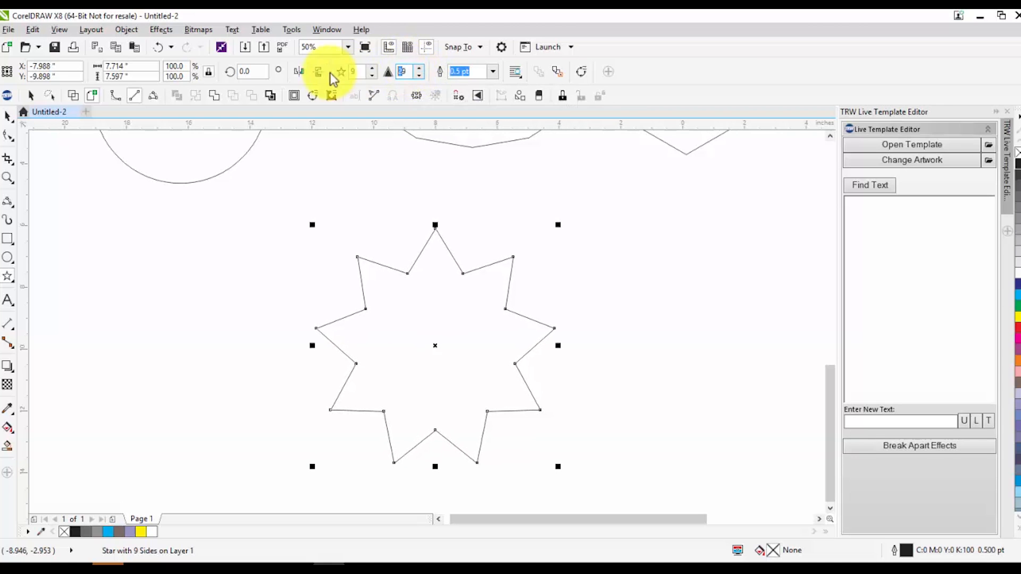
text(59)
key(Return)
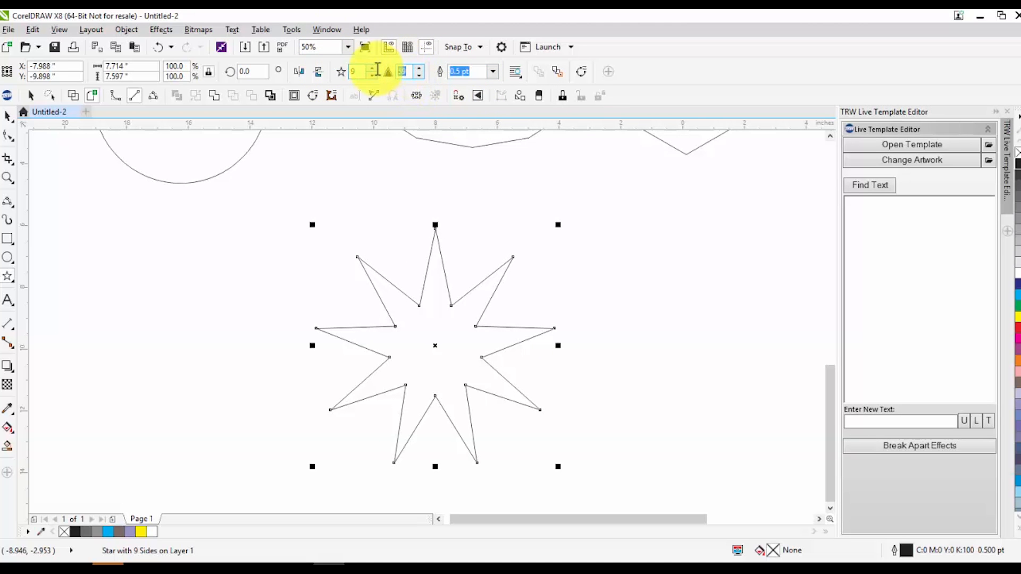
key(Return)
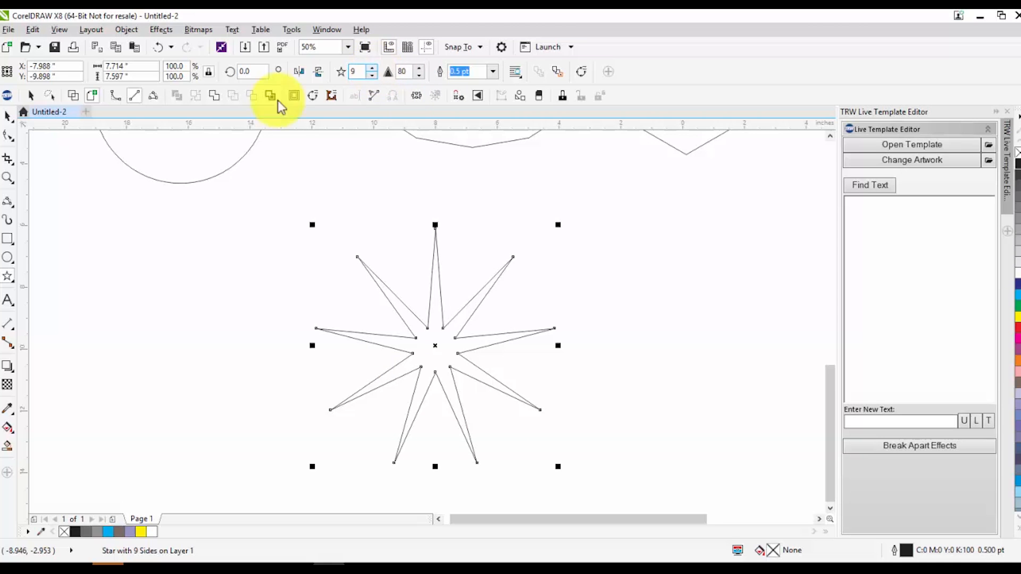
click(7, 116)
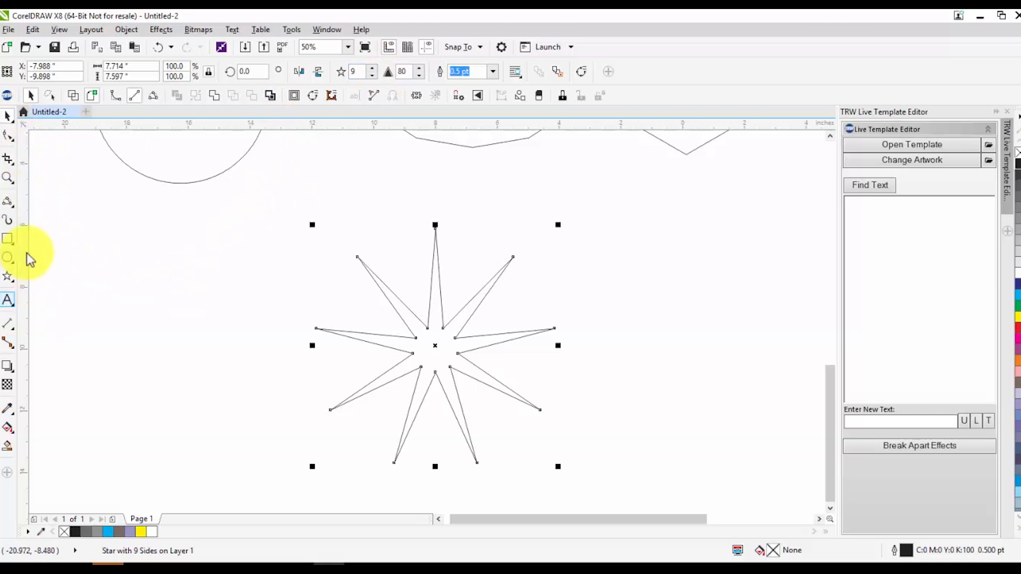
Draw a smiley face about 11.4 inches across to the right of the star with the Basic Shapes tool
scroll(107, 260, down, 1)
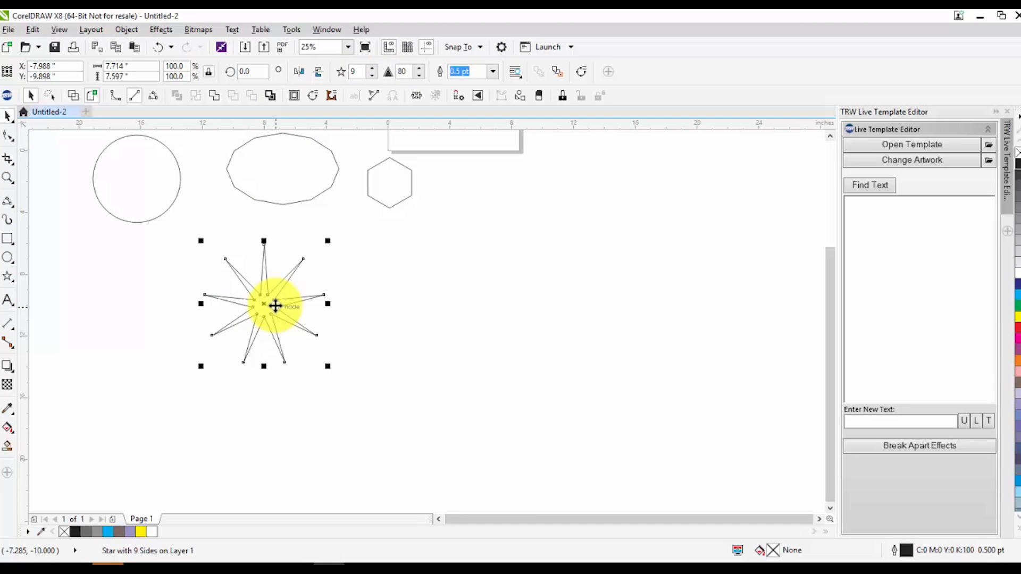
click(12, 280)
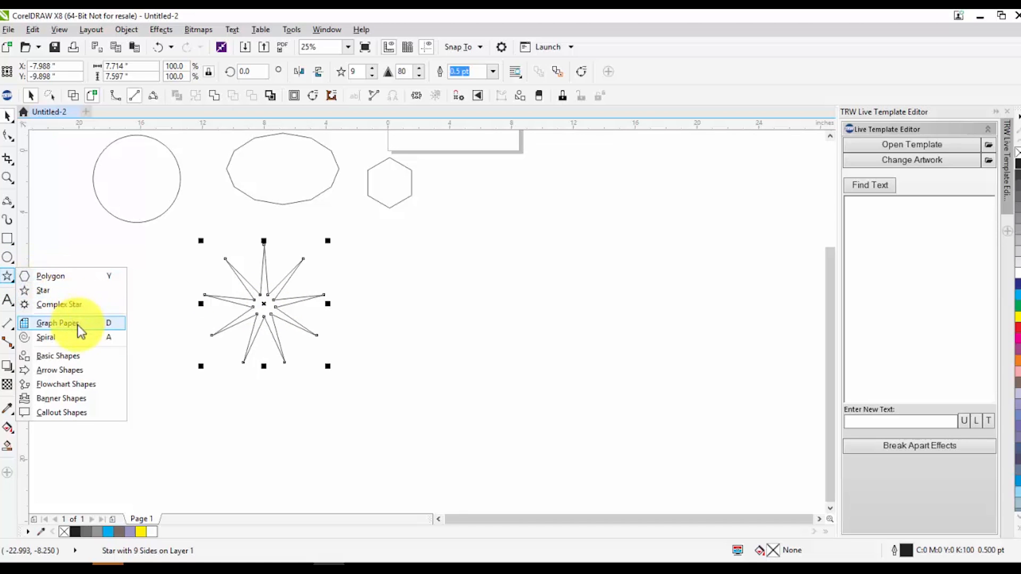
click(71, 356)
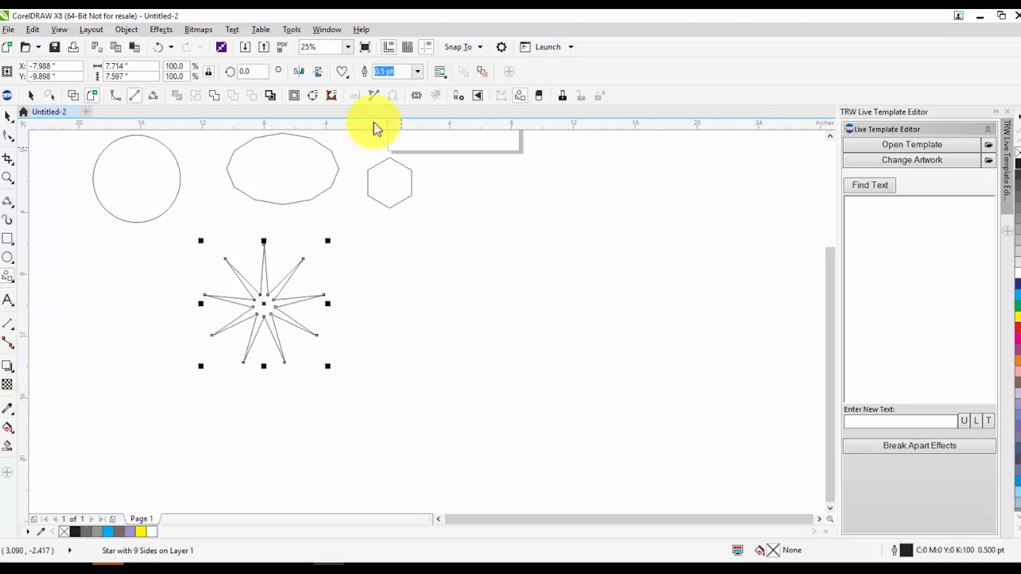
click(343, 74)
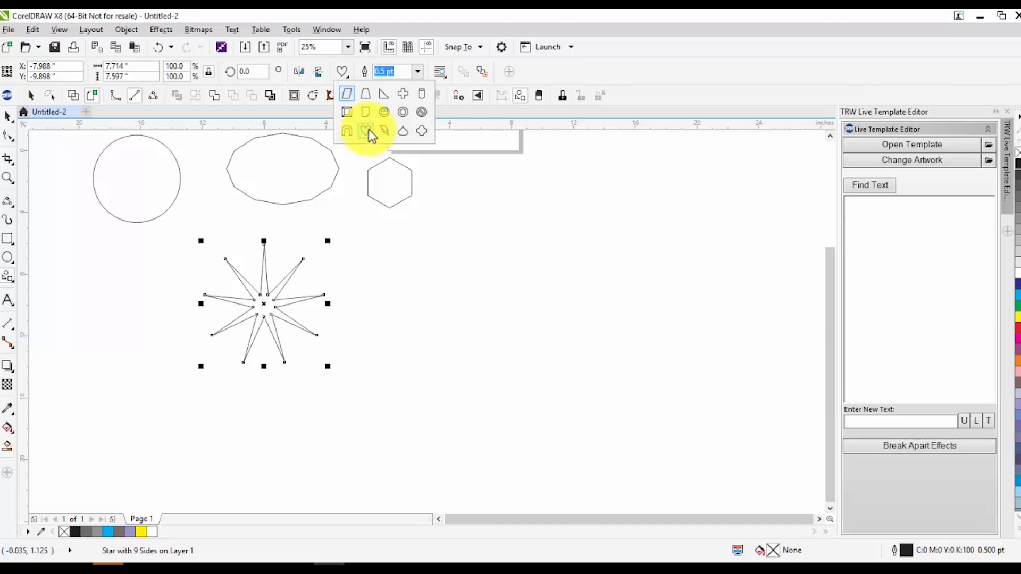
click(7, 279)
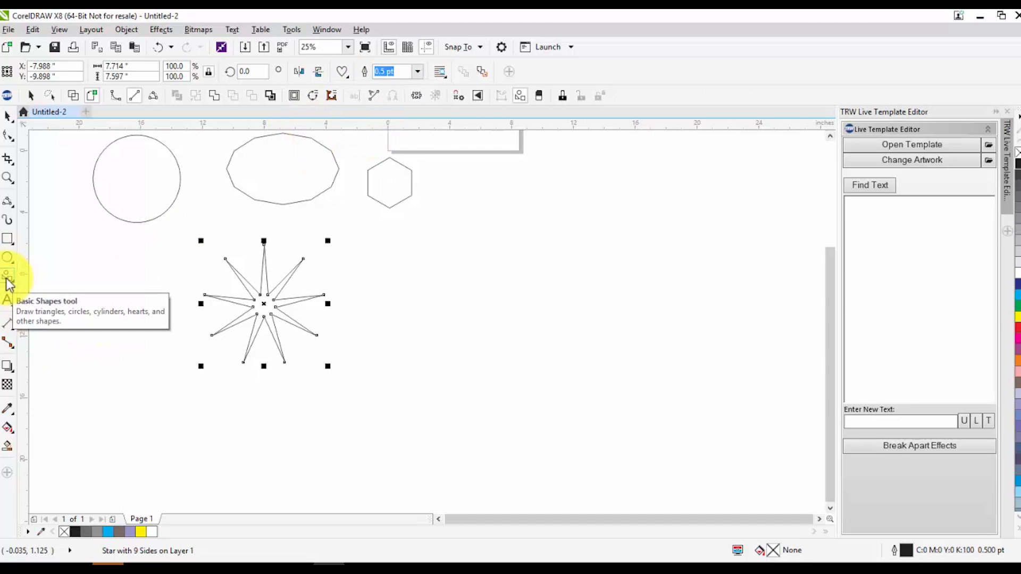
click(341, 71)
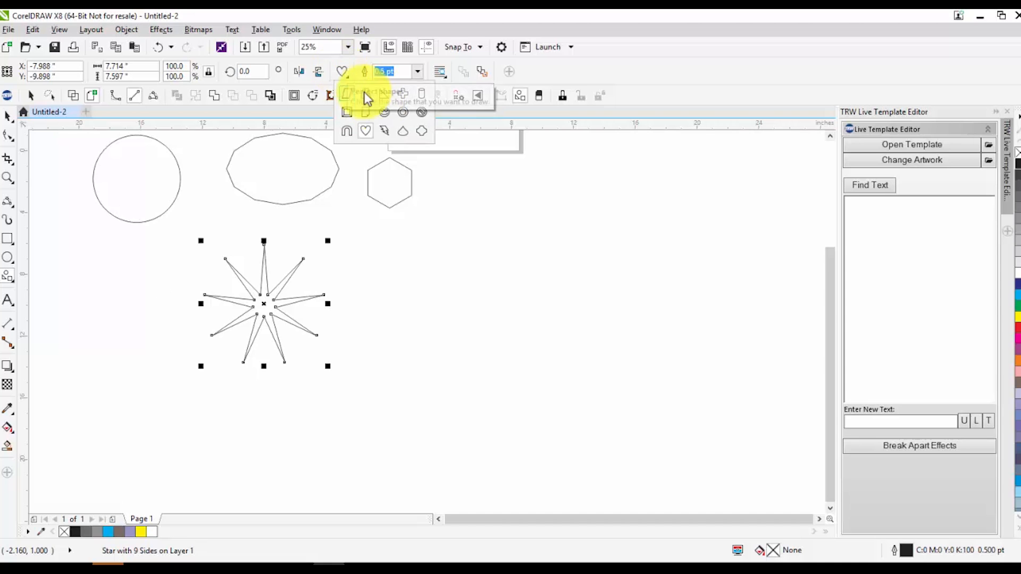
click(384, 112)
drag(647, 173, 465, 353)
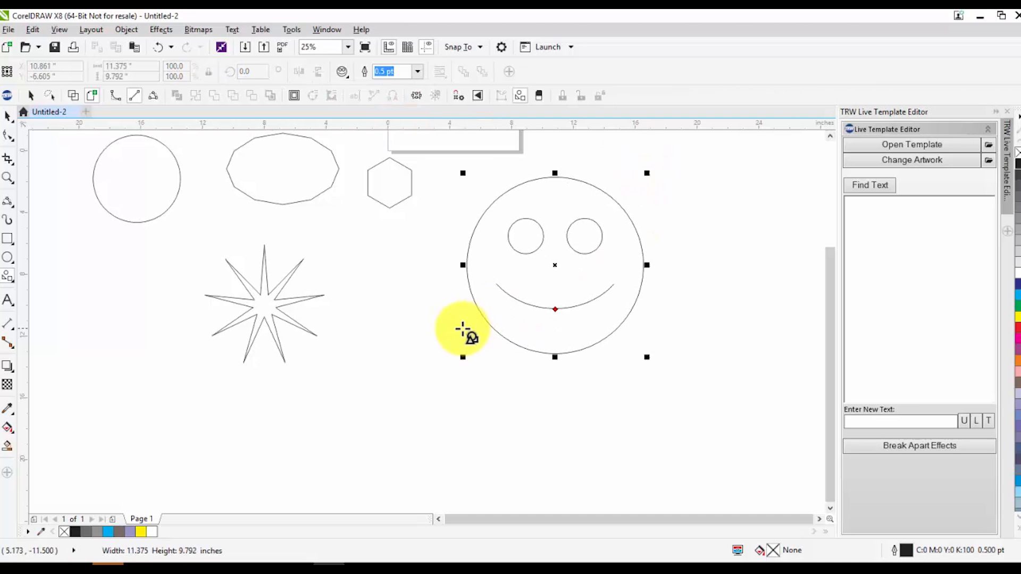
Draw a basic-shape heart about 8.4 inches across and move it clear of the other shapes, right of the smiley face
click(11, 243)
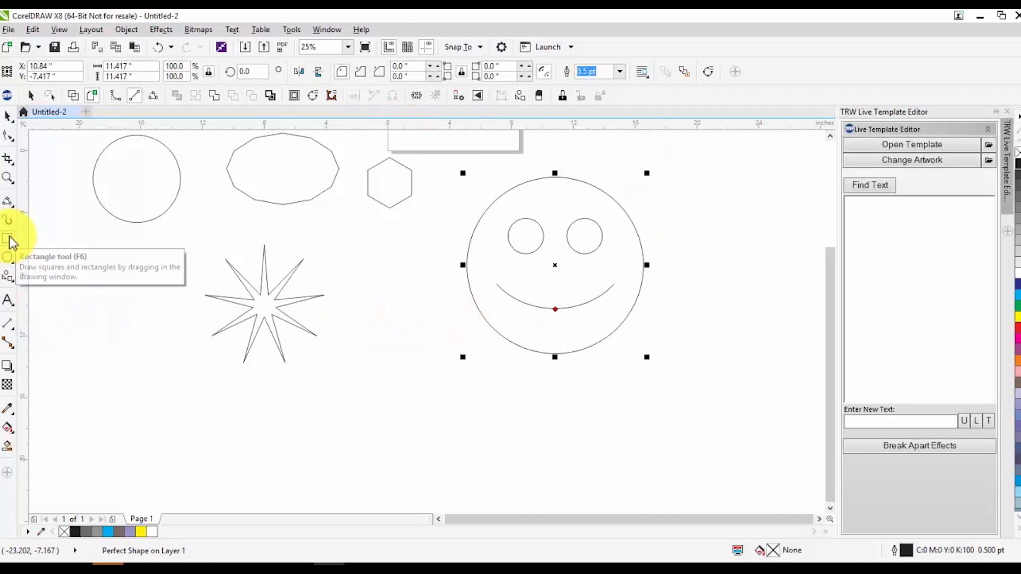
click(6, 286)
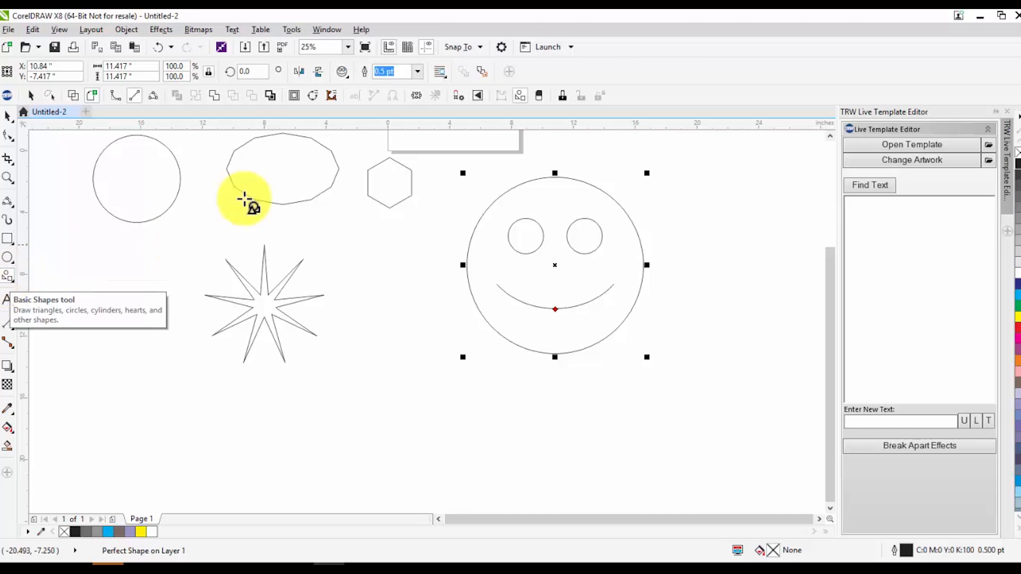
click(344, 73)
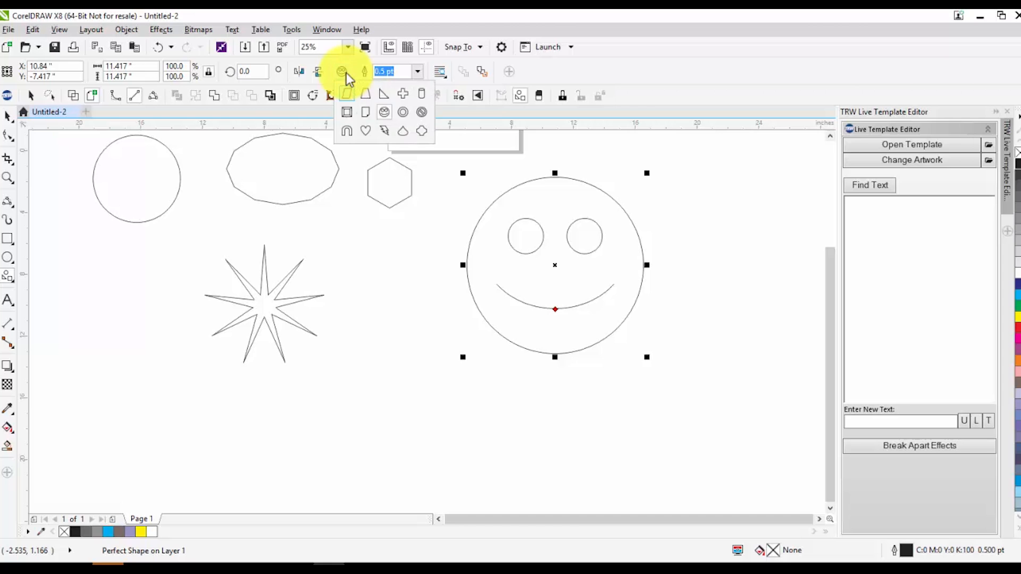
click(365, 131)
mouse_move(405, 291)
mouse_down()
mouse_move(365, 383)
mouse_move(331, 422)
mouse_up()
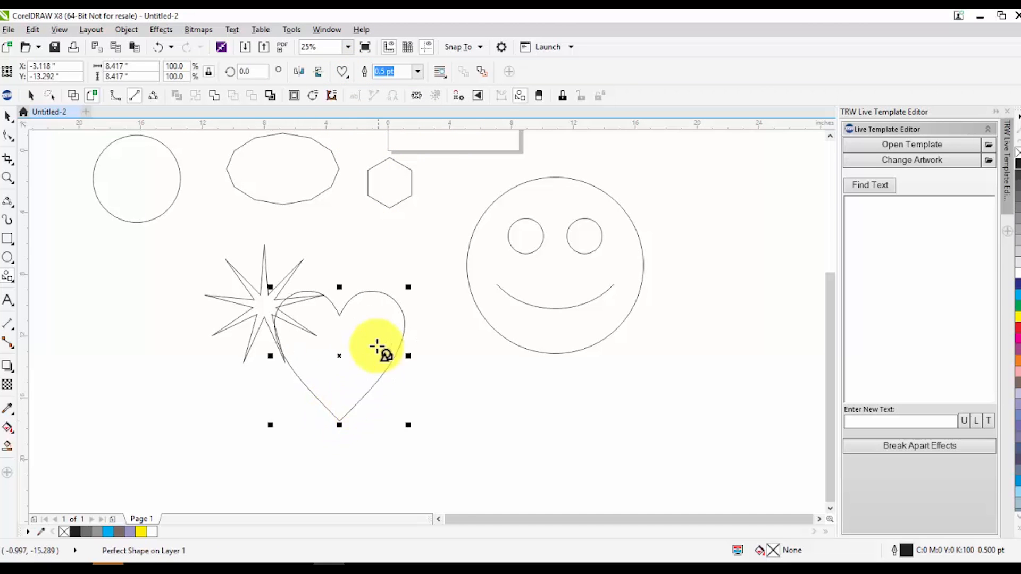
scroll(366, 351, down, 1)
mouse_move(358, 353)
mouse_down()
mouse_move(627, 367)
mouse_move(626, 358)
mouse_move(500, 446)
mouse_move(555, 232)
mouse_move(652, 367)
mouse_move(585, 229)
mouse_up()
key(ctrl+z)
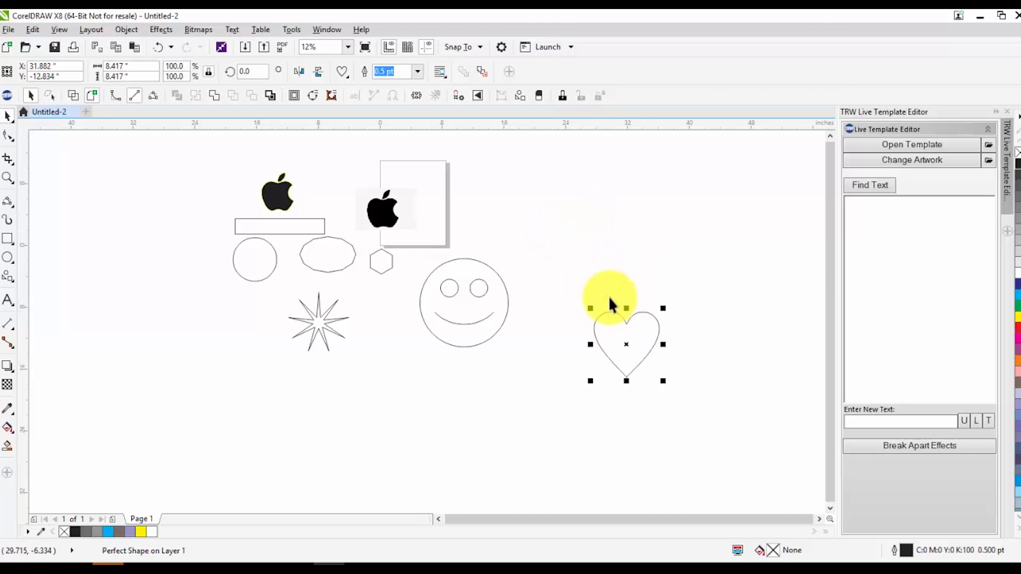
Draw a second, evenly proportioned heart about 12.5 inches across between the smiley face and the first heart
drag(537, 372, 576, 471)
click(9, 303)
click(9, 276)
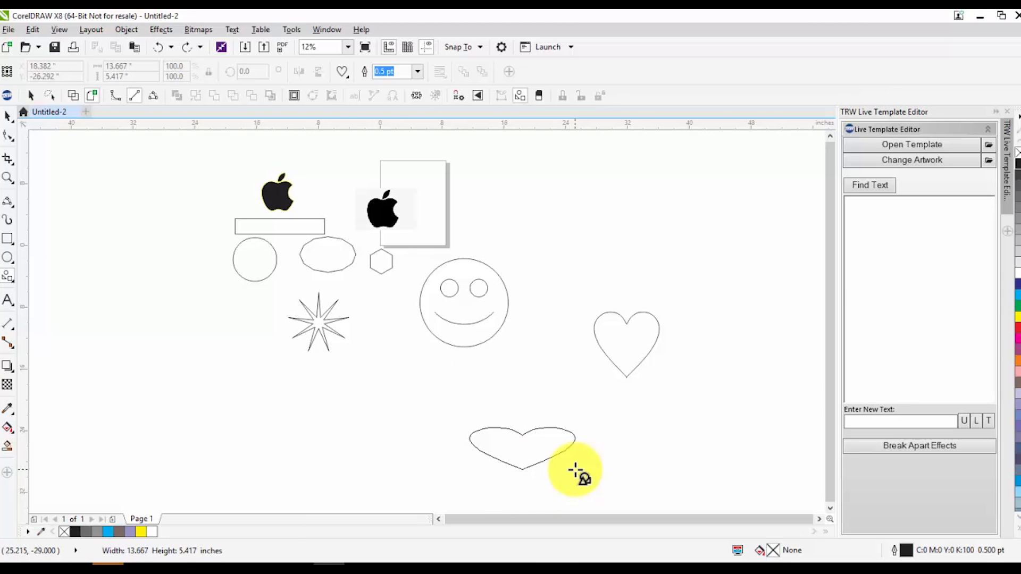
drag(576, 471, 577, 369)
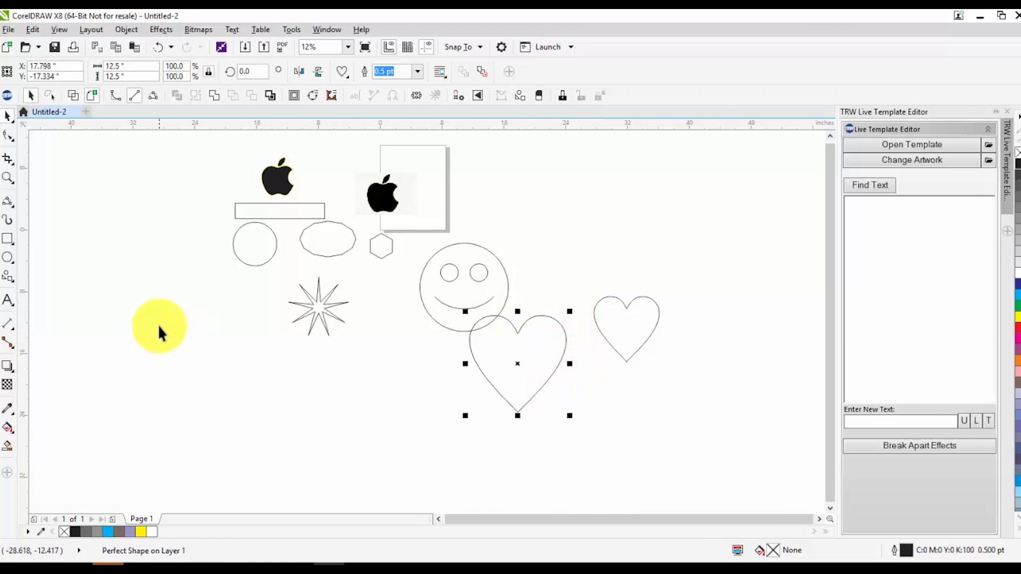
Examine the preset shapes offered by the Arrow Shapes and Banner Shapes tools
click(5, 279)
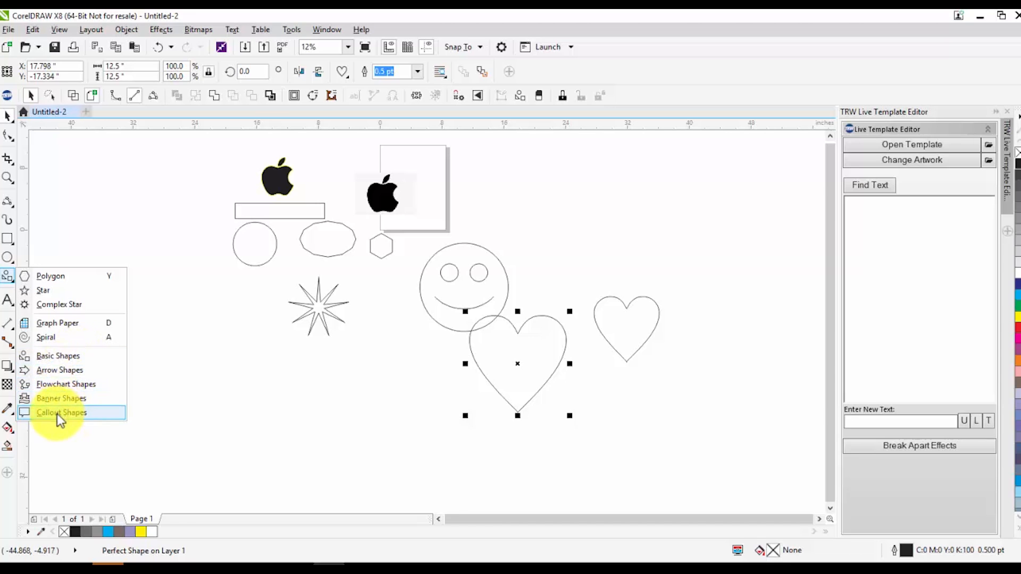
click(85, 370)
click(344, 74)
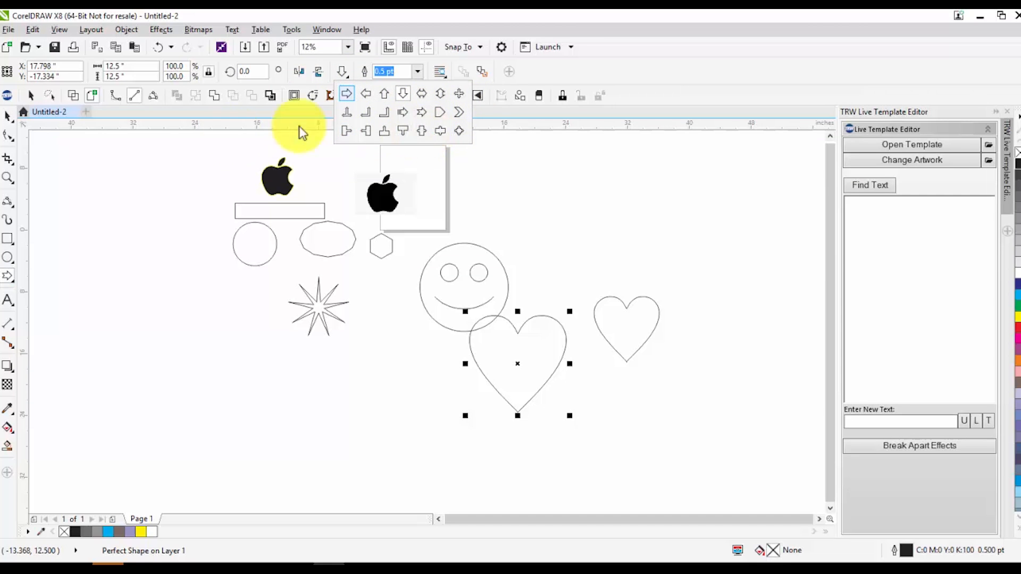
click(10, 278)
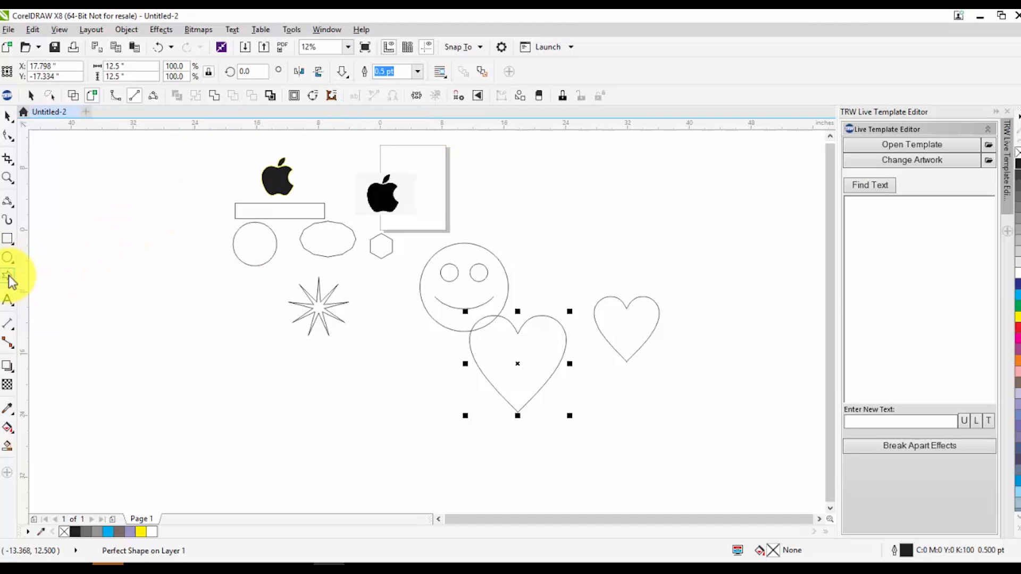
click(10, 278)
right_click(68, 404)
click(51, 398)
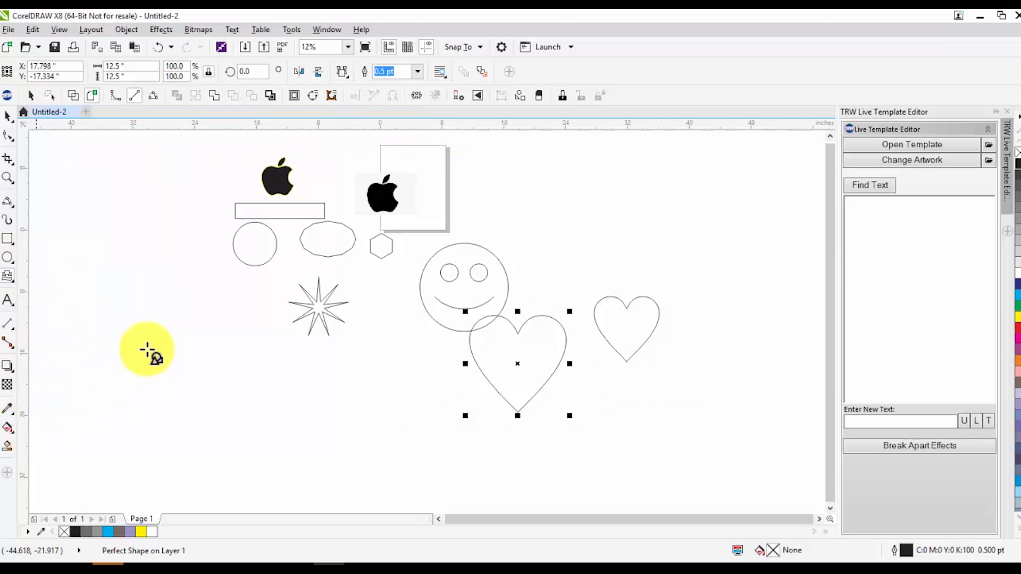
click(344, 97)
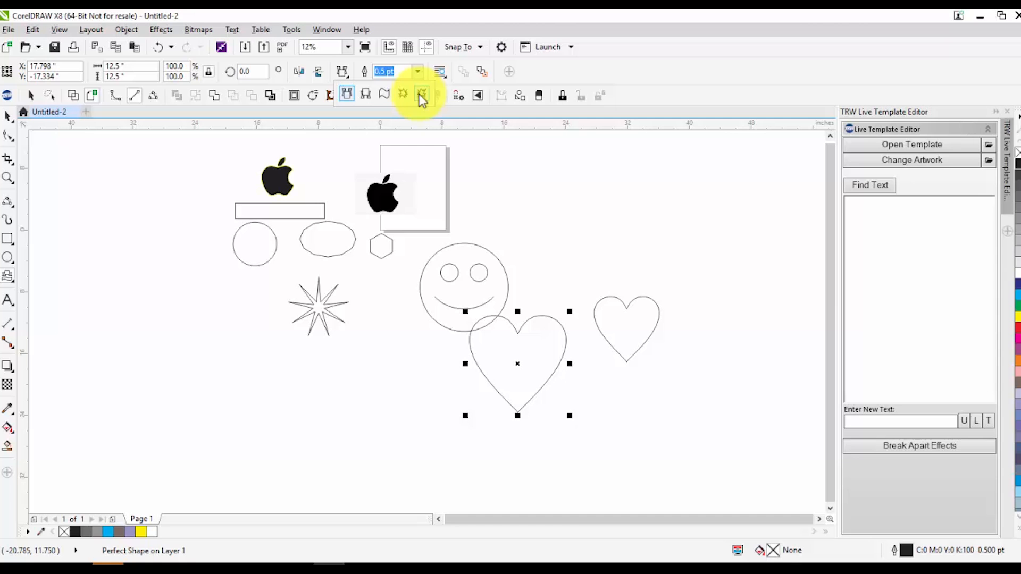
click(384, 94)
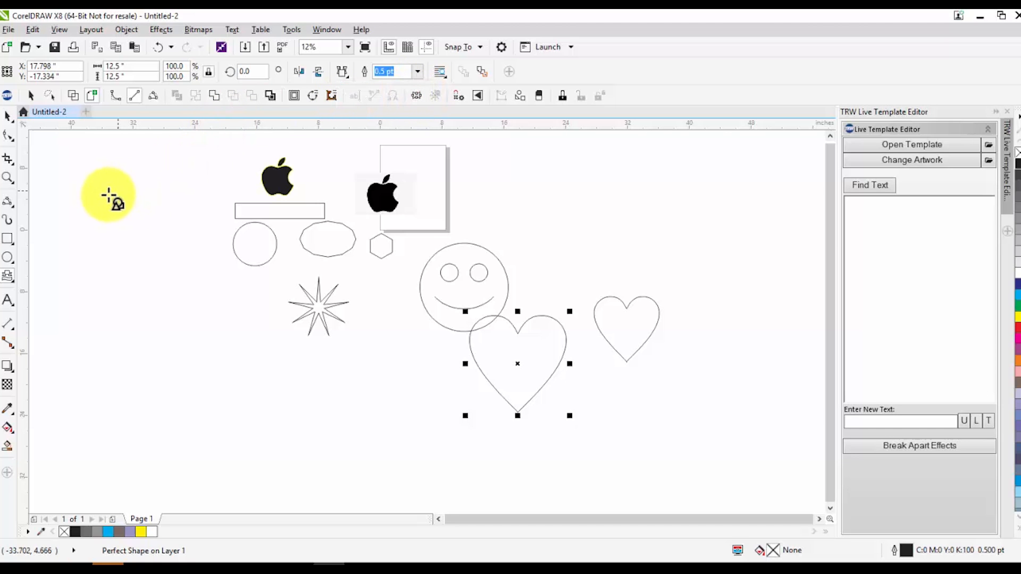
Select all the drawn shapes and Apple logos on and around the page and delete them
click(14, 119)
scroll(136, 199, down, 1)
drag(114, 144, 426, 374)
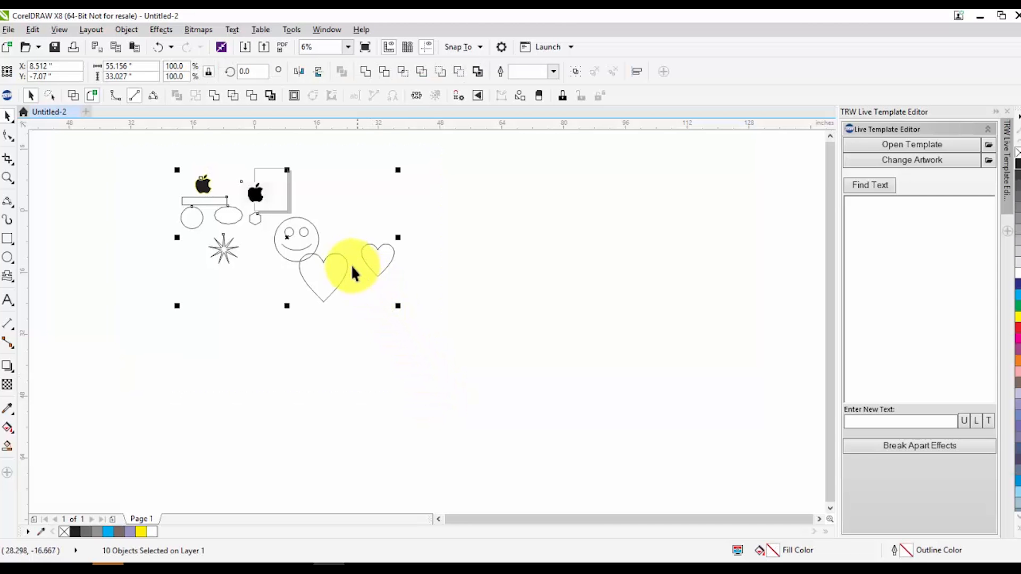
key(Delete)
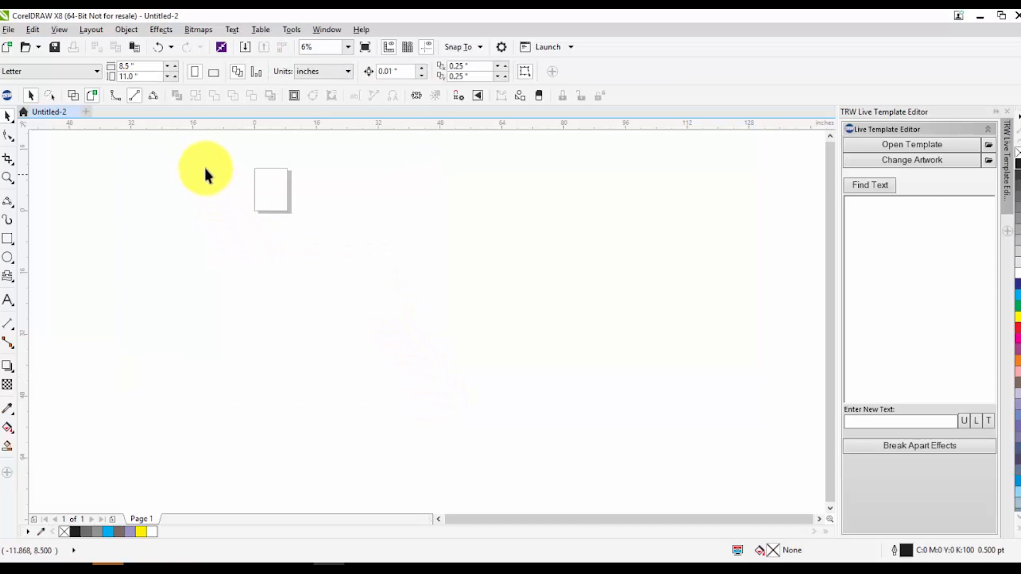
Draw a paragraph text frame about 20.5 by 11 inches across the page and place the text cursor in it
scroll(217, 129, up, 1)
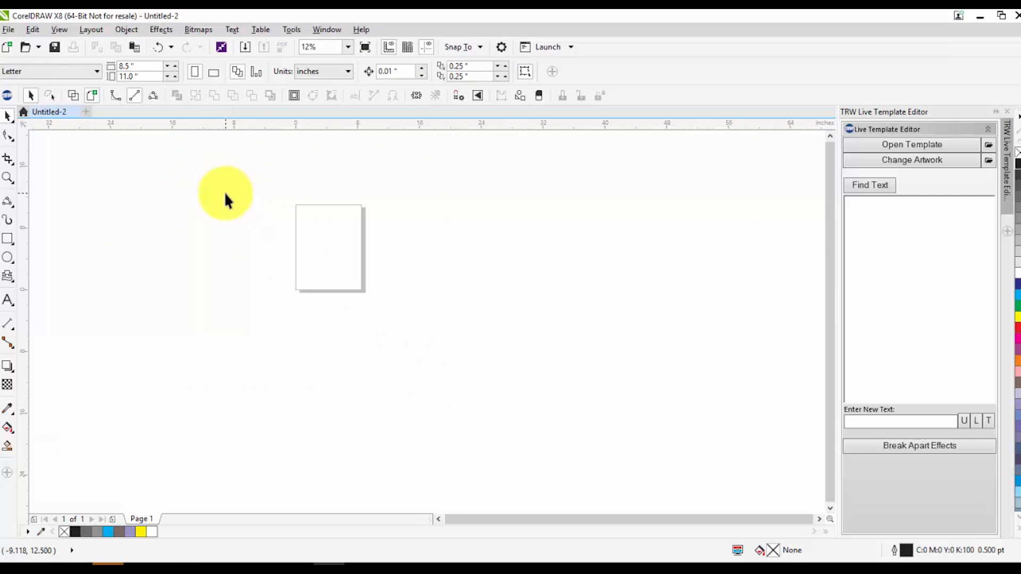
scroll(225, 192, up, 1)
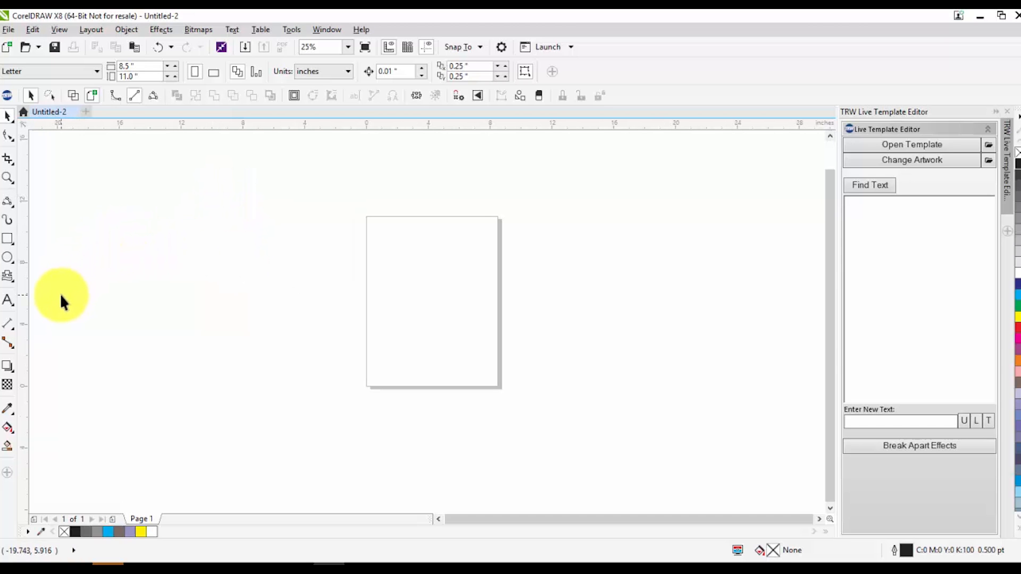
click(7, 299)
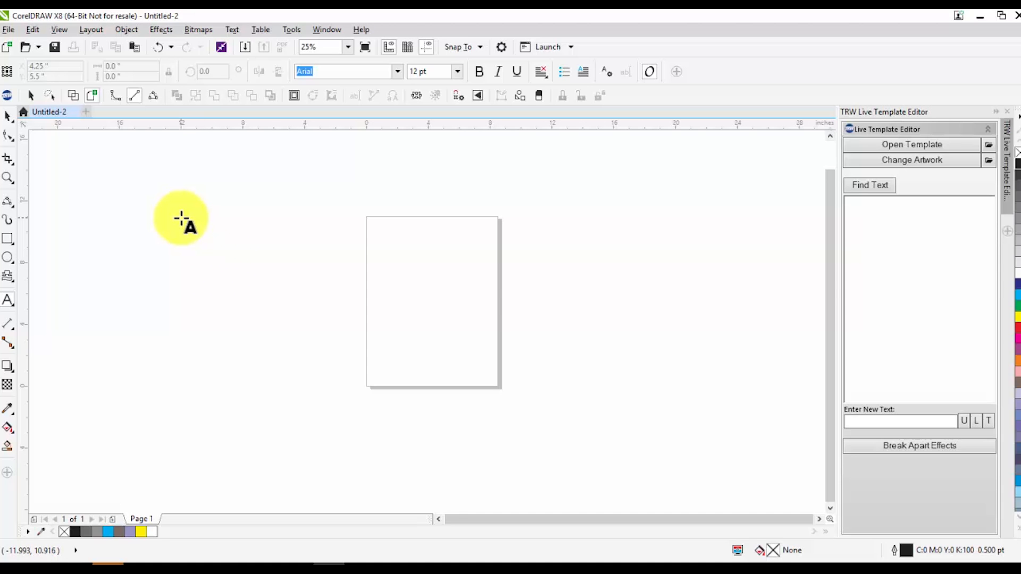
drag(177, 213, 497, 381)
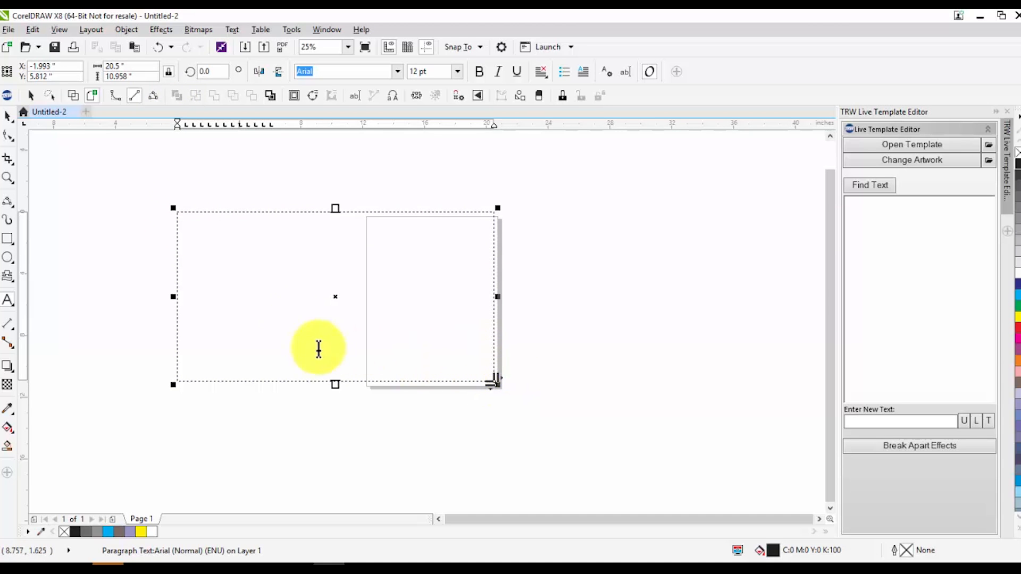
click(267, 273)
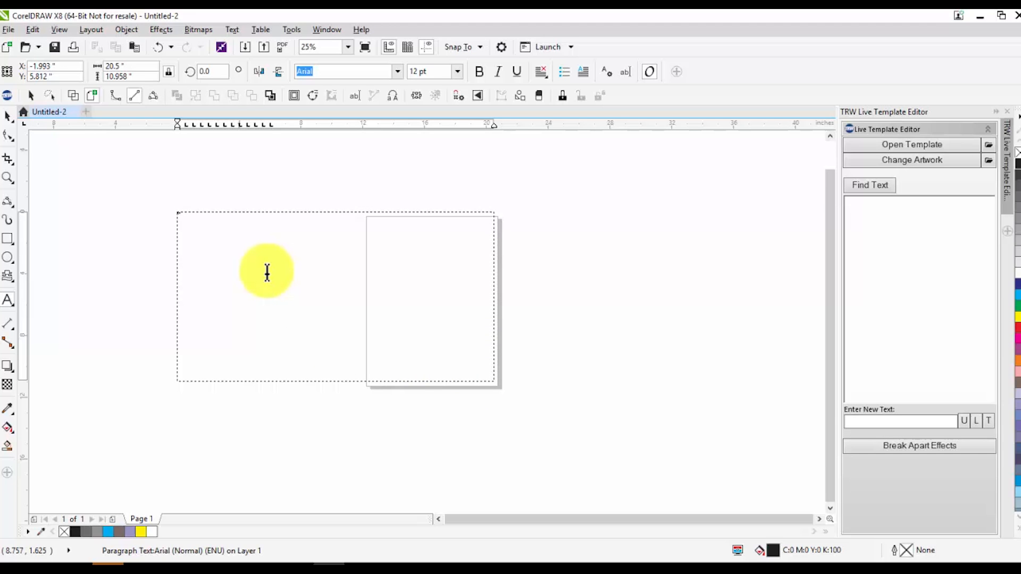
Enter "TRW ROCKS" as the text of the paragraph frame
scroll(193, 225, up, 2)
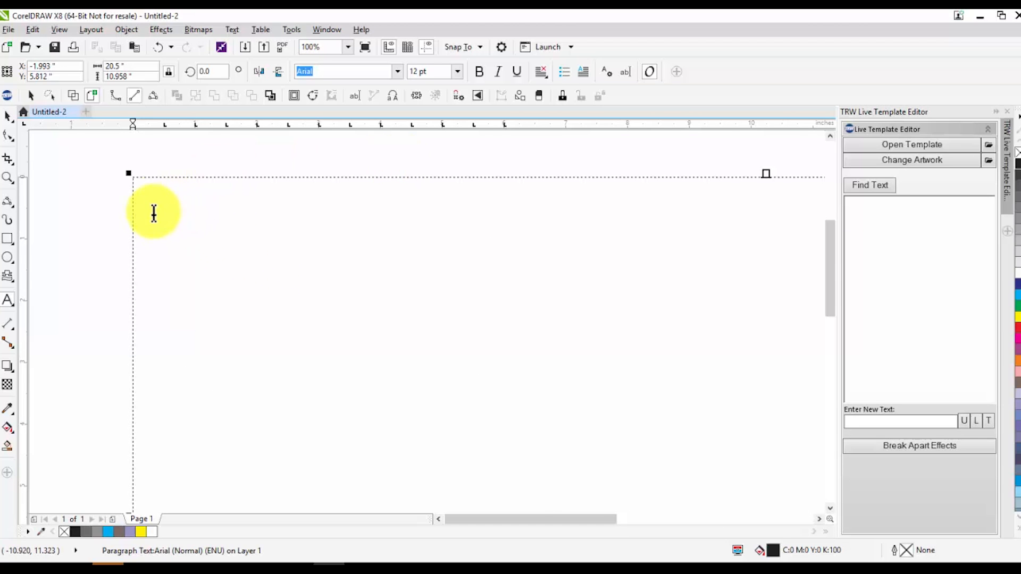
scroll(155, 210, up, 1)
text(TRW R)
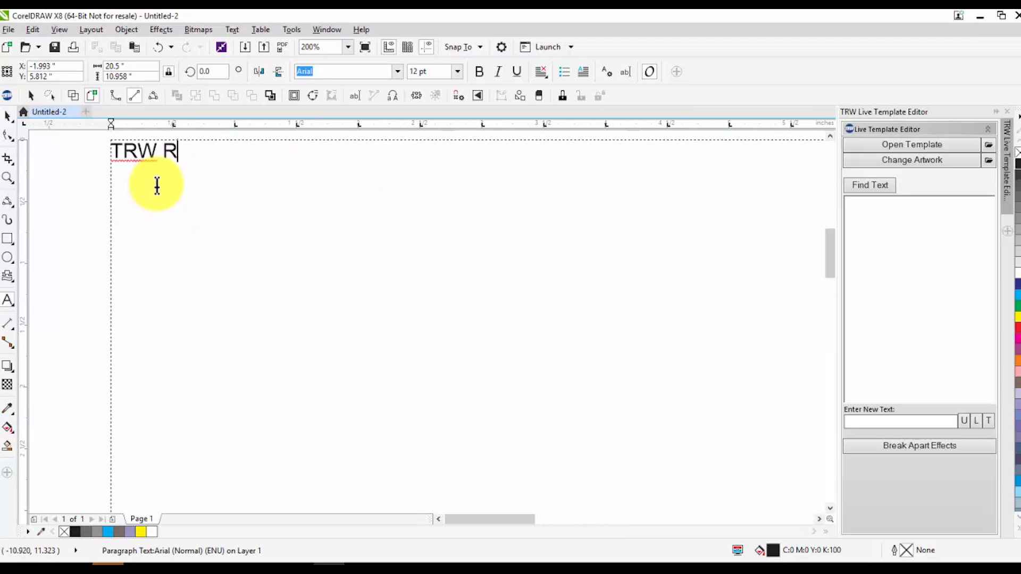
text(OCKS)
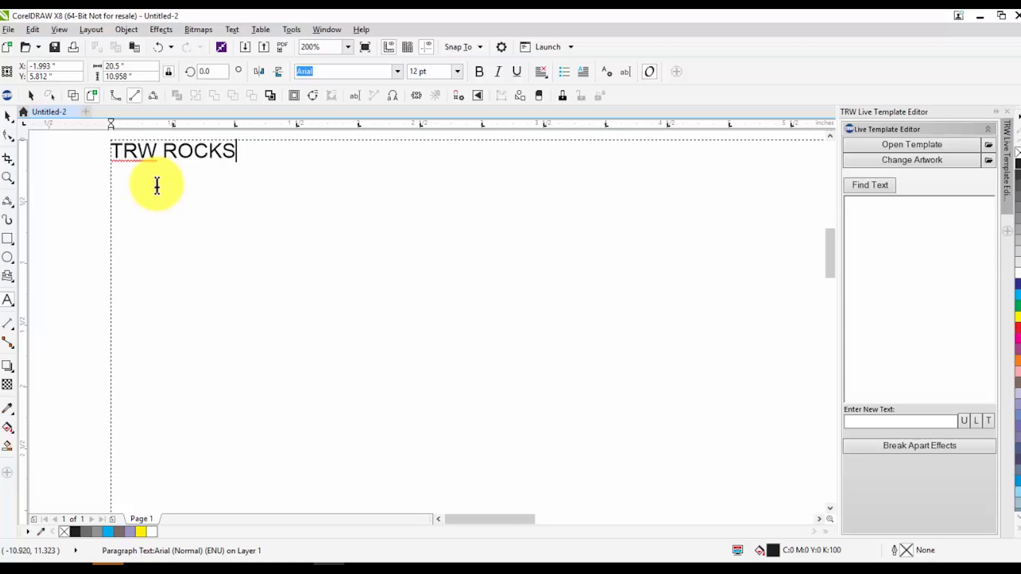
Set the font size of the whole "TRW ROCKS" text in the paragraph frame to 100 pt
scroll(140, 194, down, 1)
drag(241, 171, 40, 181)
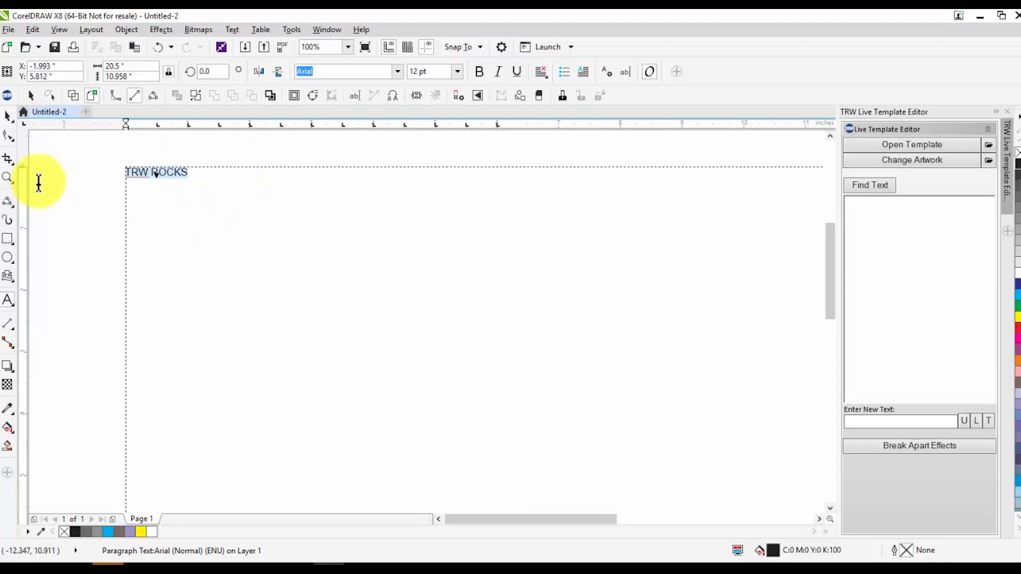
click(456, 72)
click(421, 233)
scroll(307, 273, down, 3)
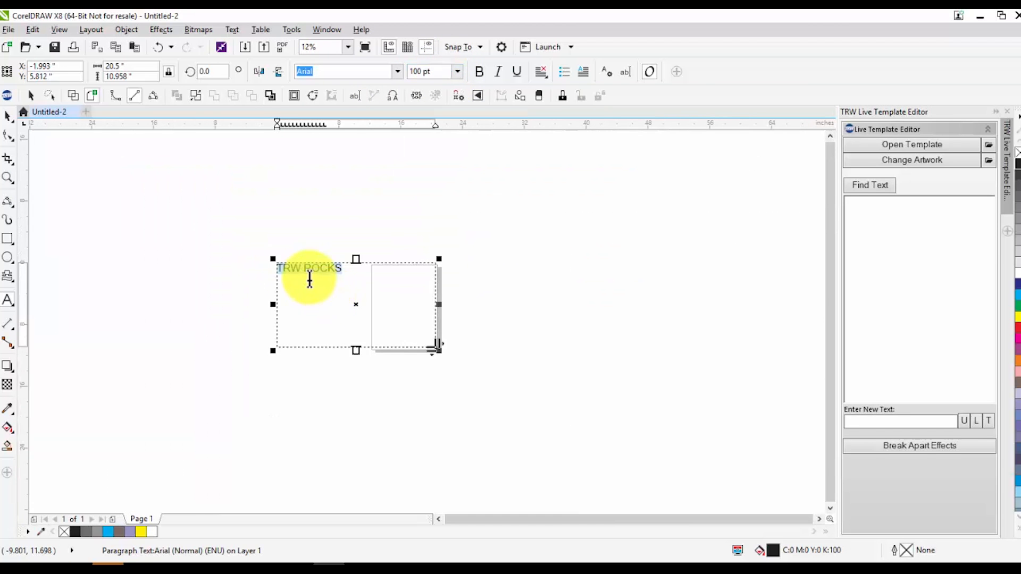
scroll(364, 262, up, 1)
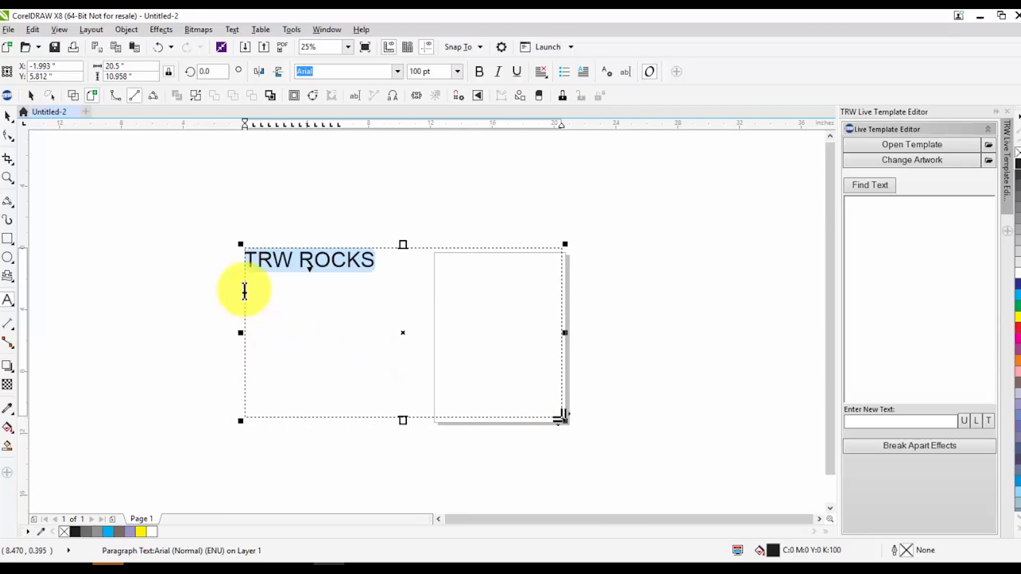
scroll(244, 290, down, 3)
Add a separate line of artistic text reading "TRW ROCKS" below the paragraph frame
click(9, 302)
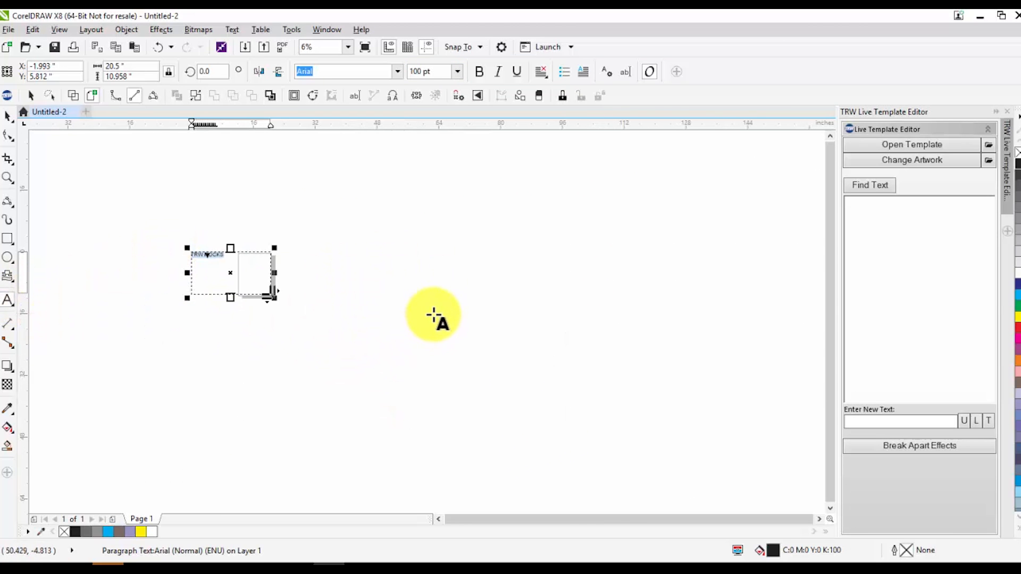
scroll(175, 298, up, 2)
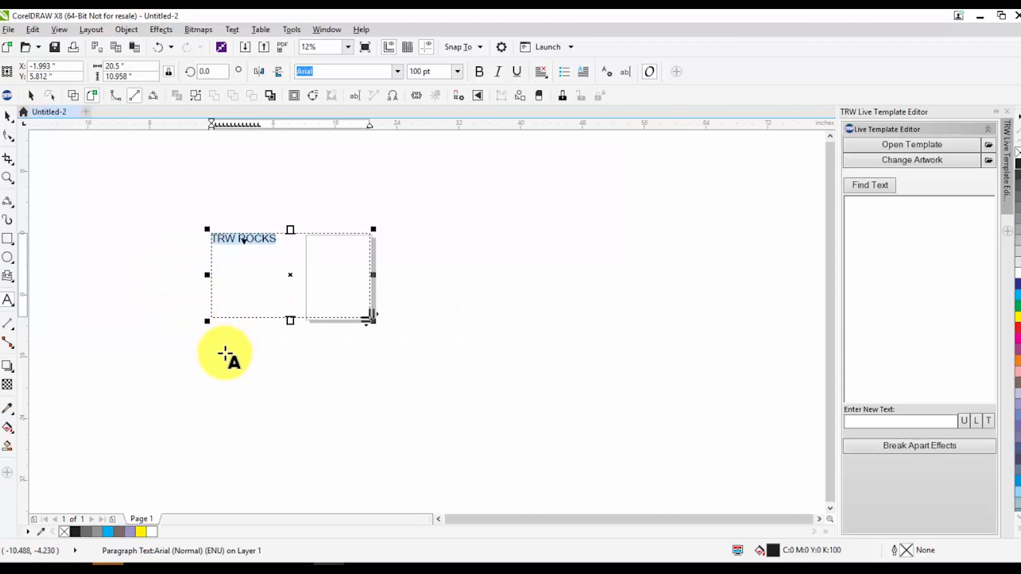
click(242, 372)
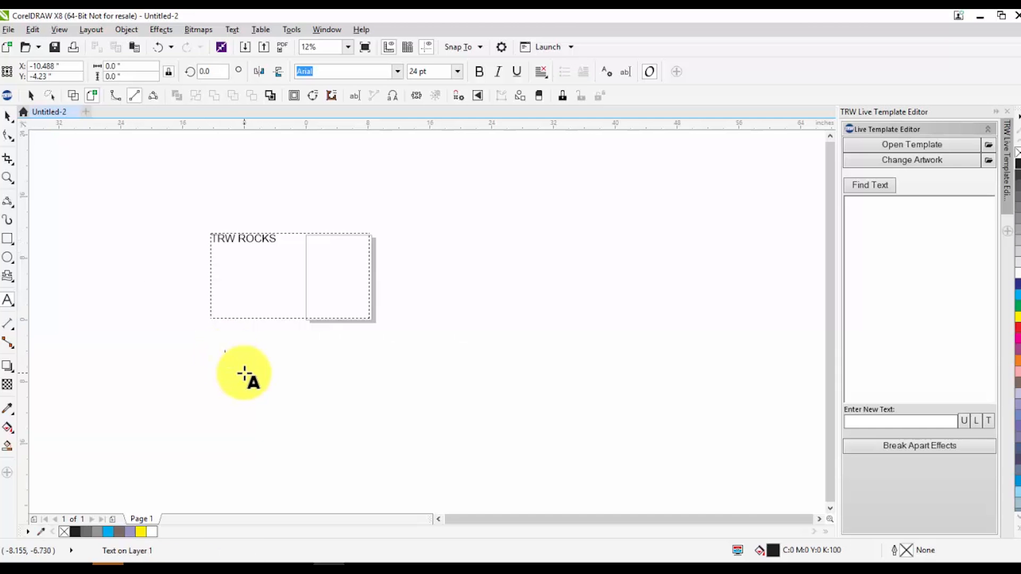
scroll(223, 367, up, 4)
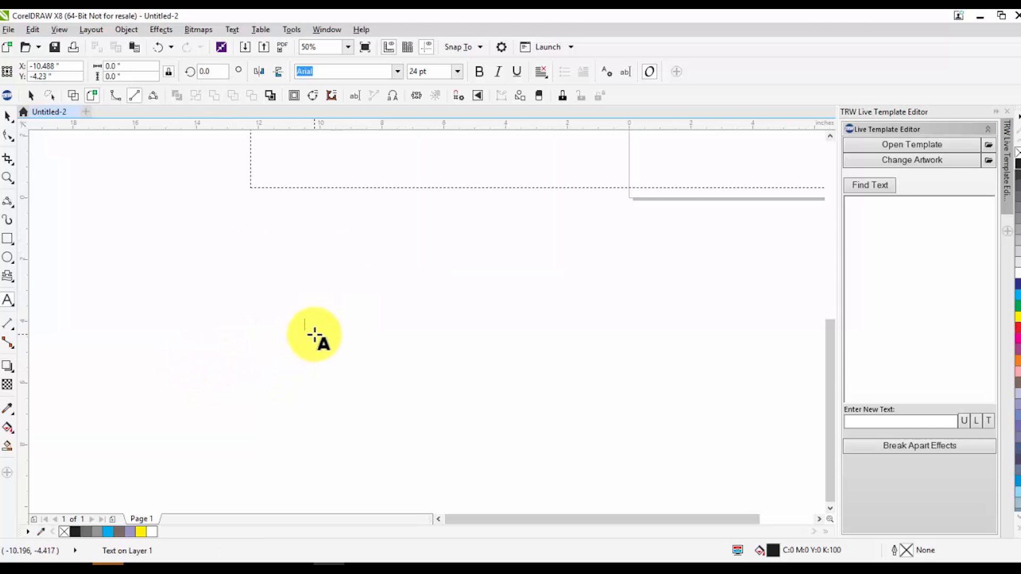
scroll(311, 325, up, 2)
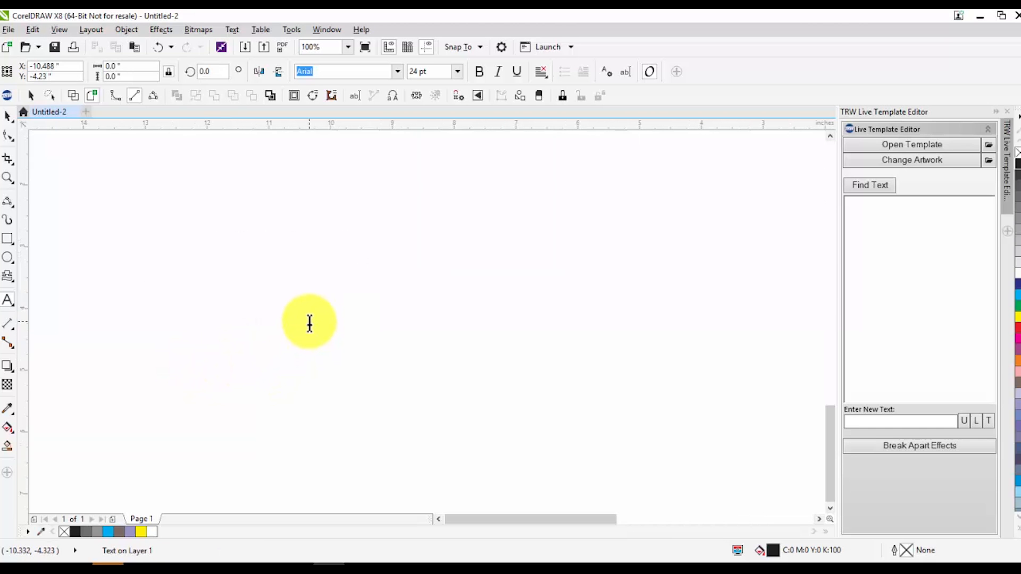
click(310, 324)
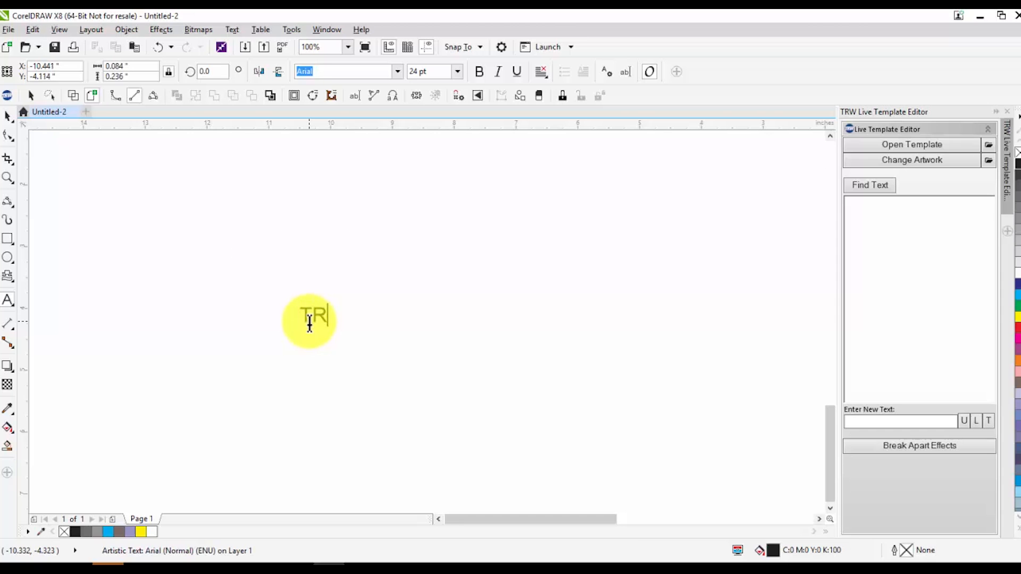
text(TRW ROCKS)
Stretch the artistic text to about 14.7 by 3.5 inches and move it to the lower right of the page
click(7, 116)
scroll(126, 251, down, 4)
scroll(171, 258, up, 2)
drag(197, 264, 745, 388)
drag(744, 334, 447, 292)
mouse_move(275, 307)
mouse_down()
mouse_move(269, 210)
mouse_move(287, 317)
mouse_up()
click(357, 376)
scroll(371, 359, down, 2)
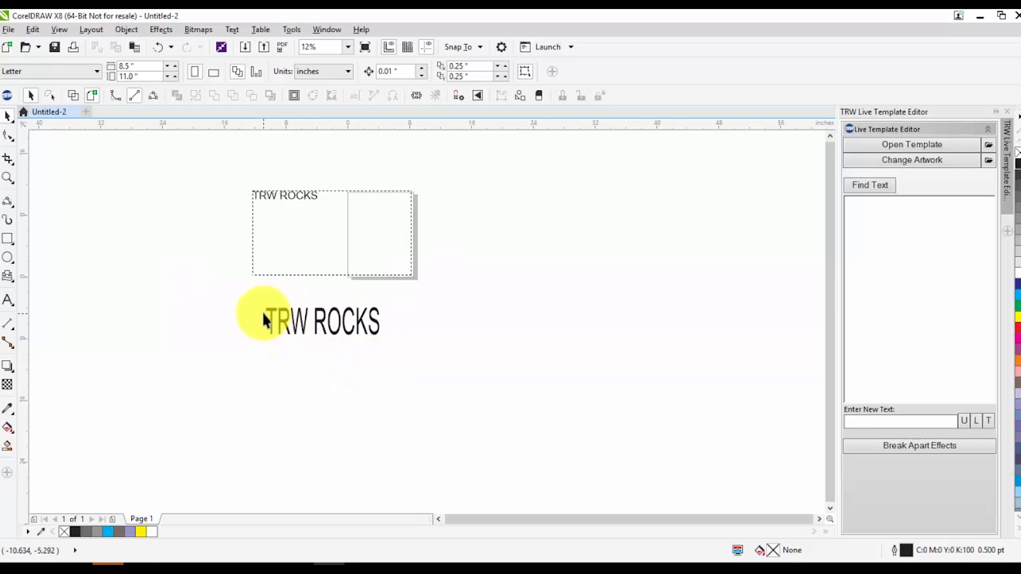
drag(314, 319, 529, 326)
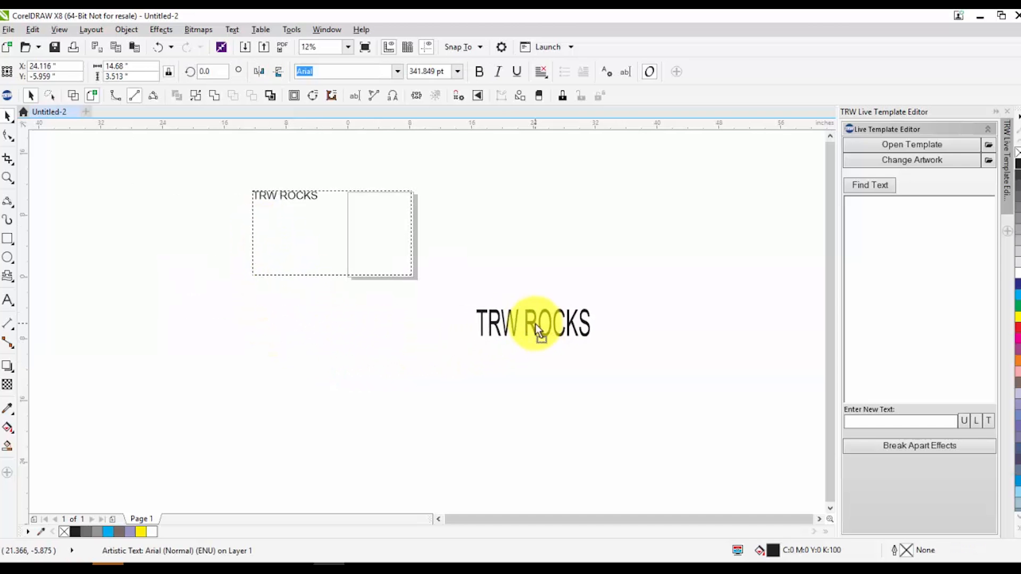
Shrink the paragraph text frame to about 11.9 by 3.2 inches around its text, and delete the frame
click(283, 234)
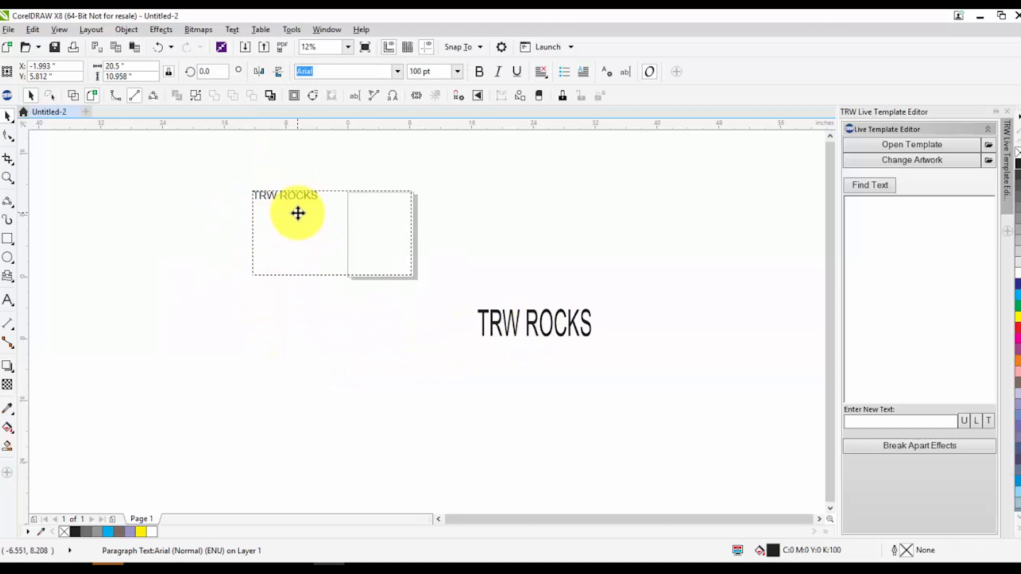
drag(330, 277, 331, 218)
drag(415, 204, 349, 203)
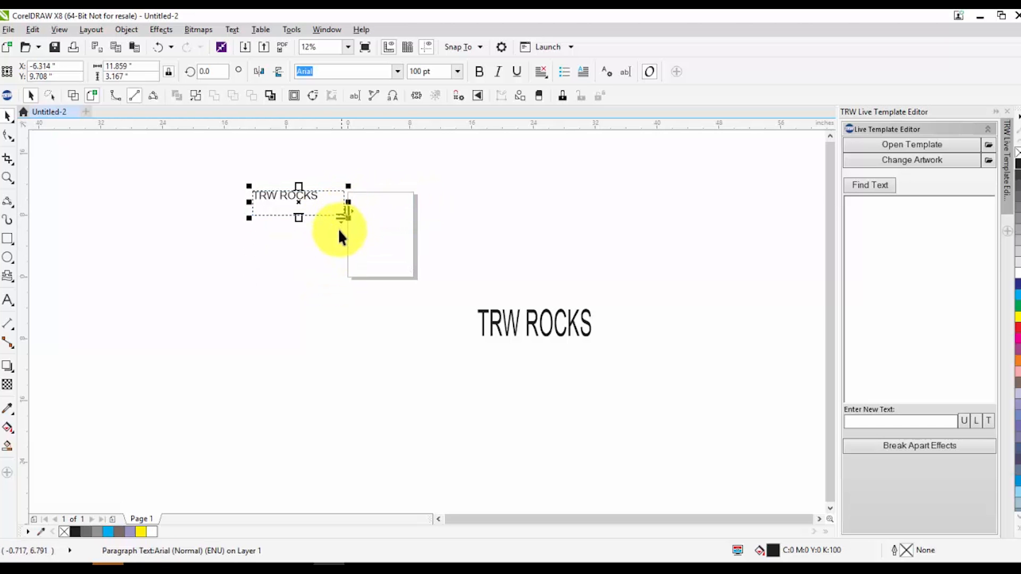
click(325, 280)
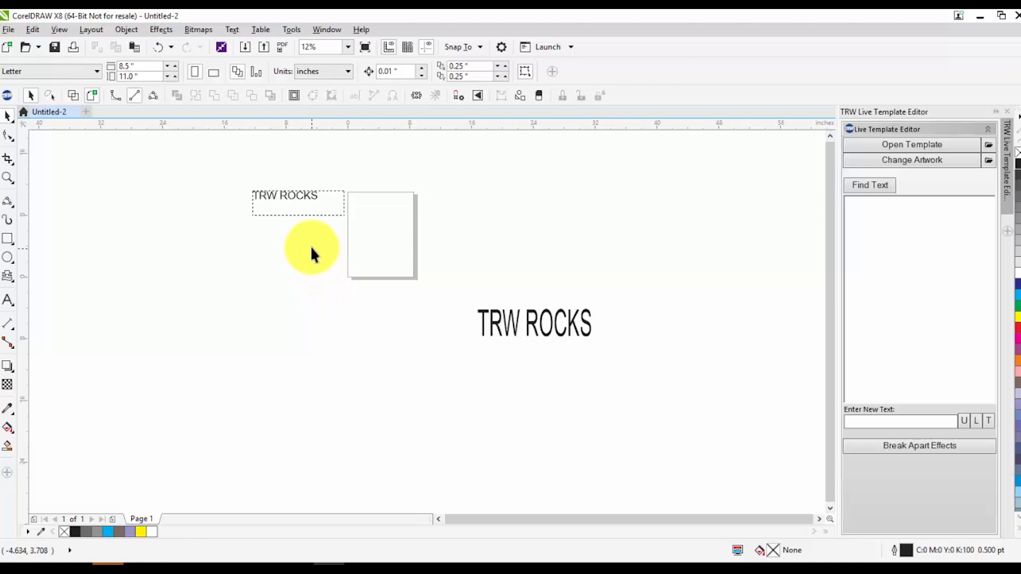
click(298, 193)
key(Delete)
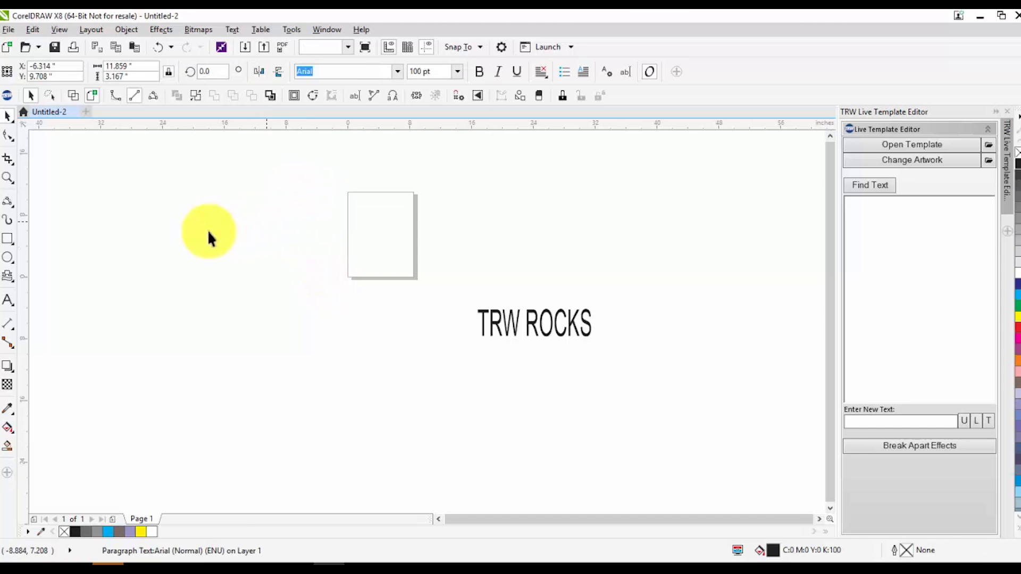
Draw an empty paragraph frame about 35.3 by 15.1 inches around the page and place an artistic text cursor below it
click(8, 300)
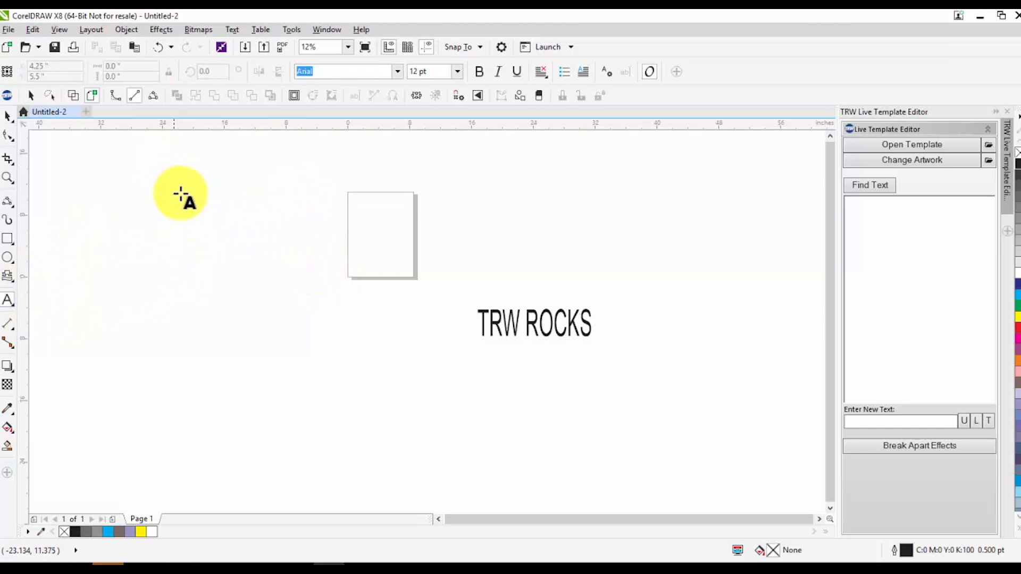
drag(181, 183, 455, 299)
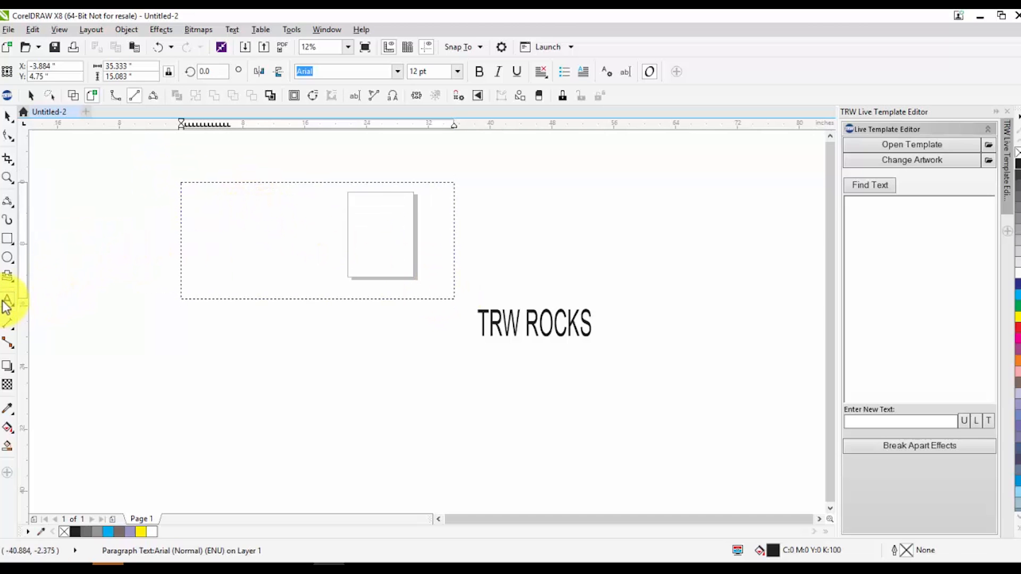
click(465, 391)
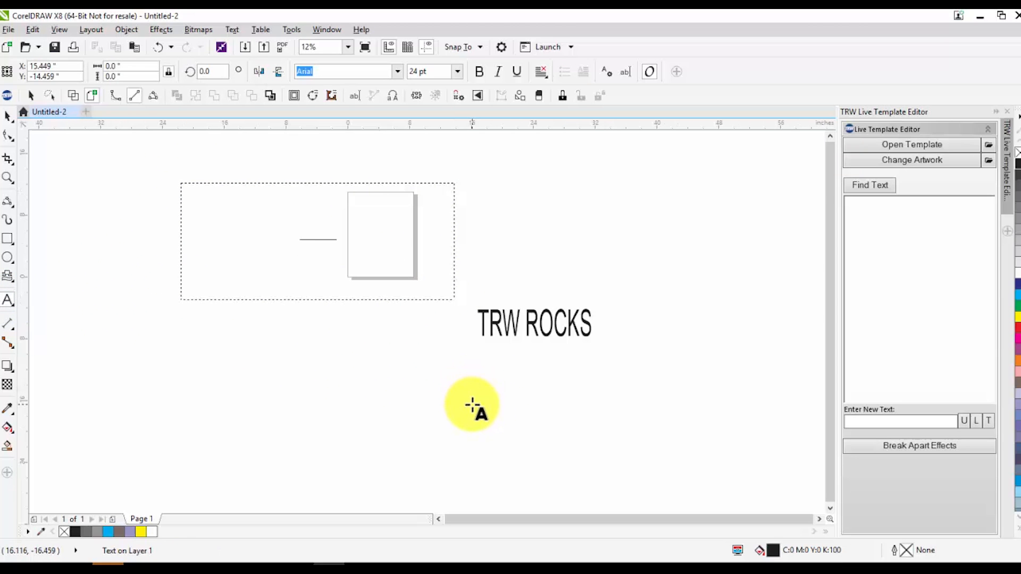
scroll(473, 407, up, 3)
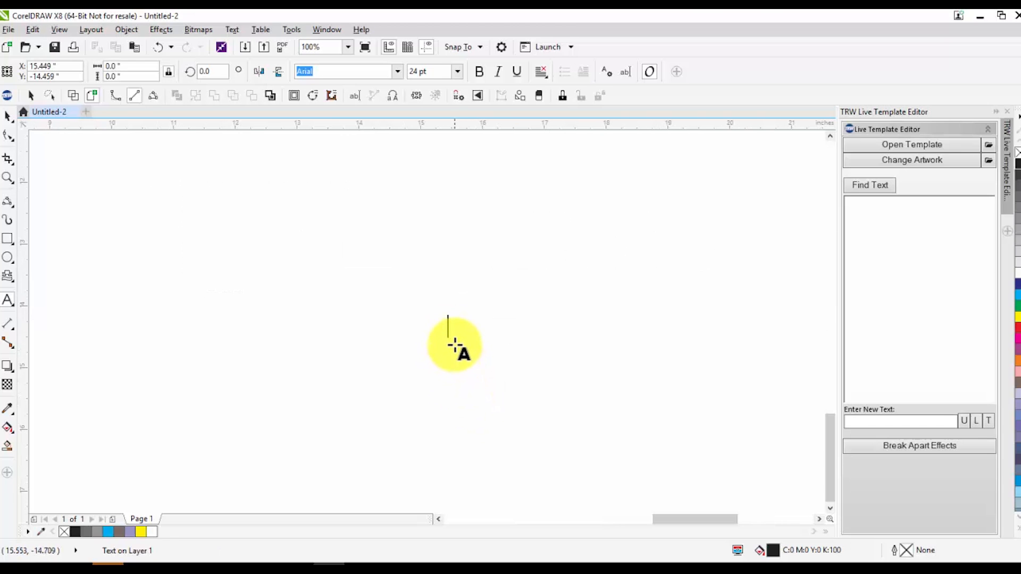
Move the "TRW ROCKS" artistic text about 9 inches left and 4.6 inches down
scroll(394, 318, down, 1)
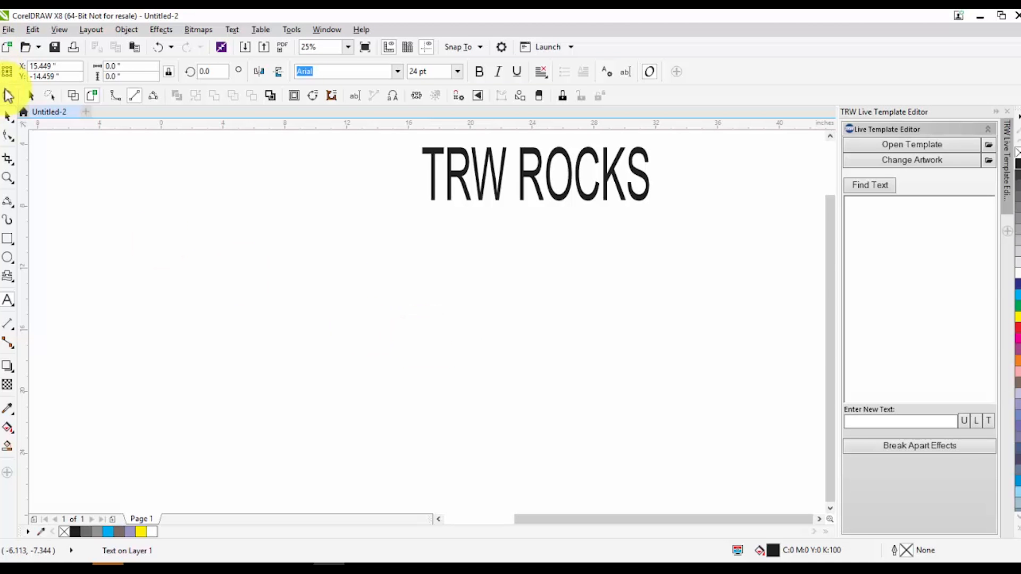
click(7, 117)
drag(472, 187, 330, 232)
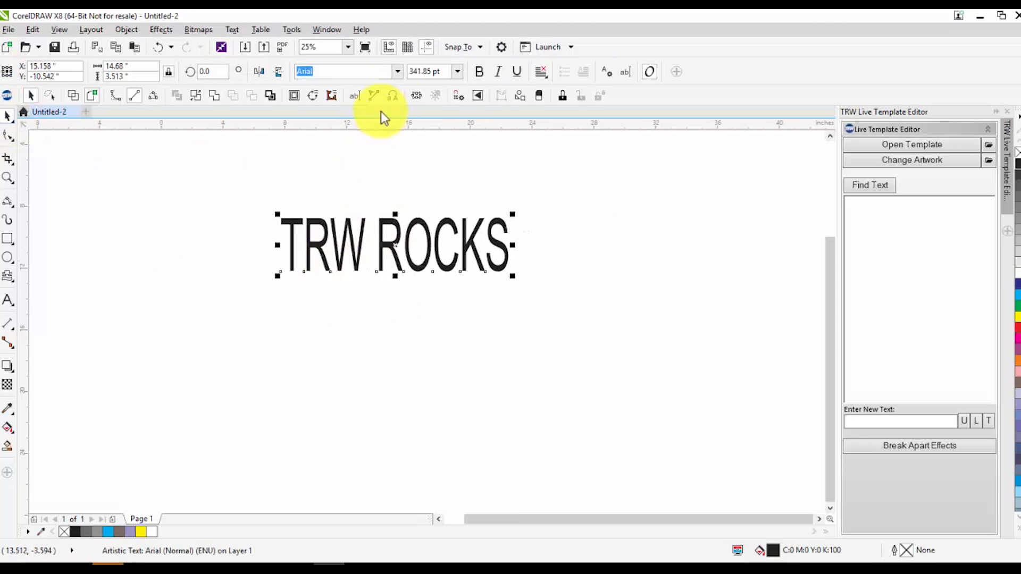
Set the artistic text's font to Bou College and widen the text to about 18.1 inches
click(396, 72)
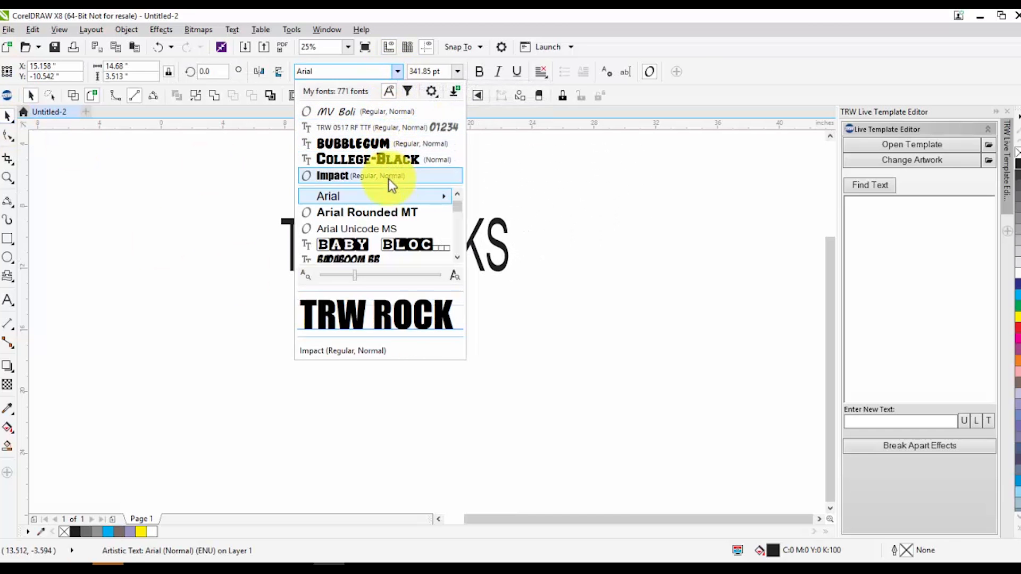
scroll(374, 209, down, 3)
scroll(373, 213, down, 2)
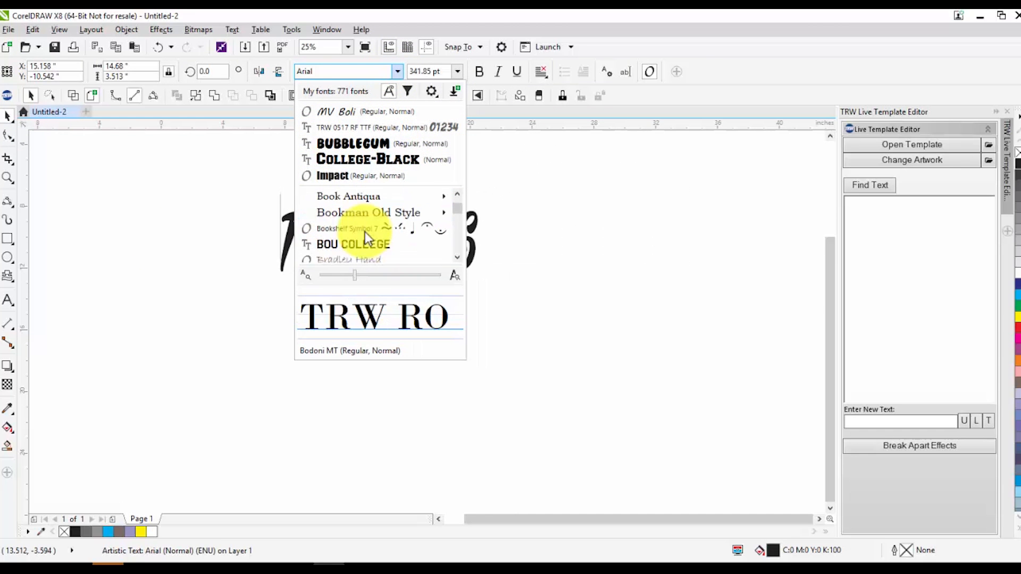
click(364, 246)
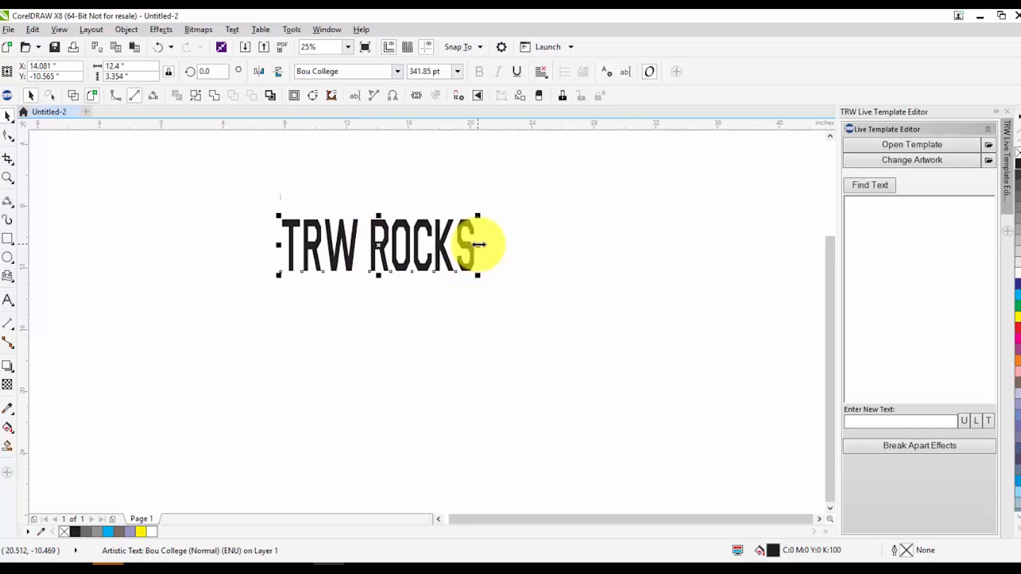
scroll(540, 253, down, 3)
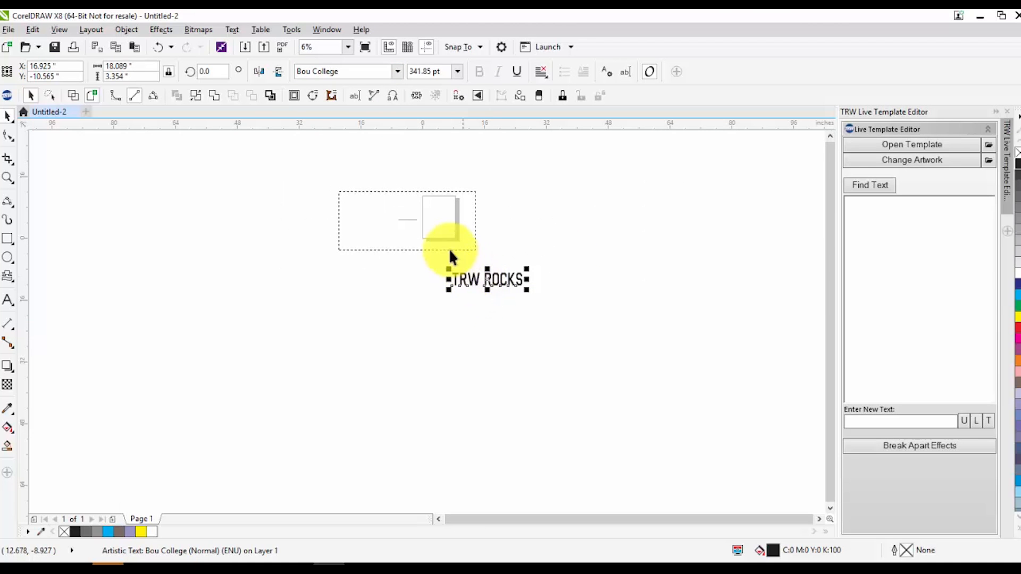
Examine the placeholder line inside the empty paragraph frame and open the frame for text editing
click(435, 234)
scroll(381, 212, up, 1)
scroll(438, 223, up, 2)
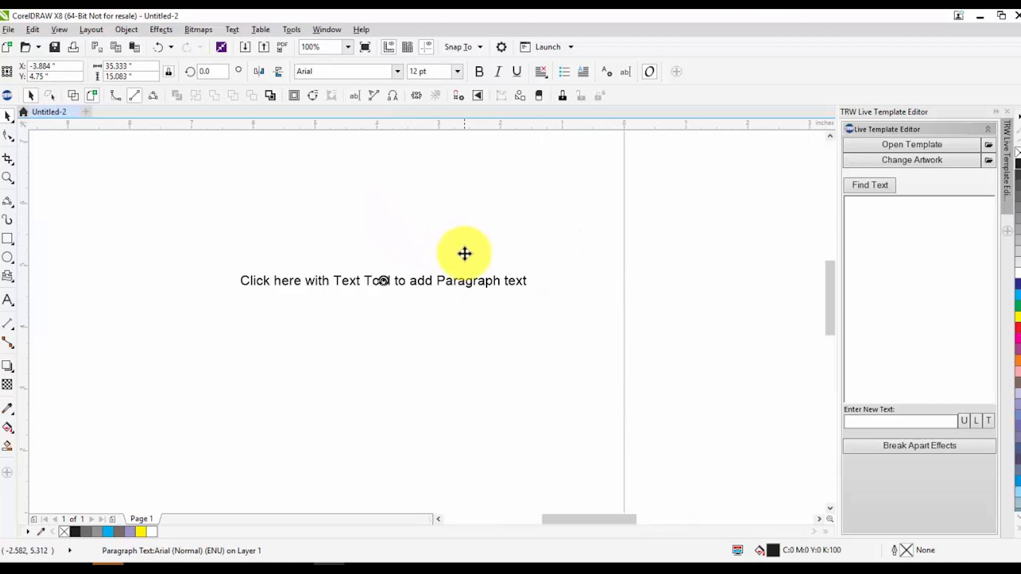
scroll(419, 283, down, 2)
double_click(352, 267)
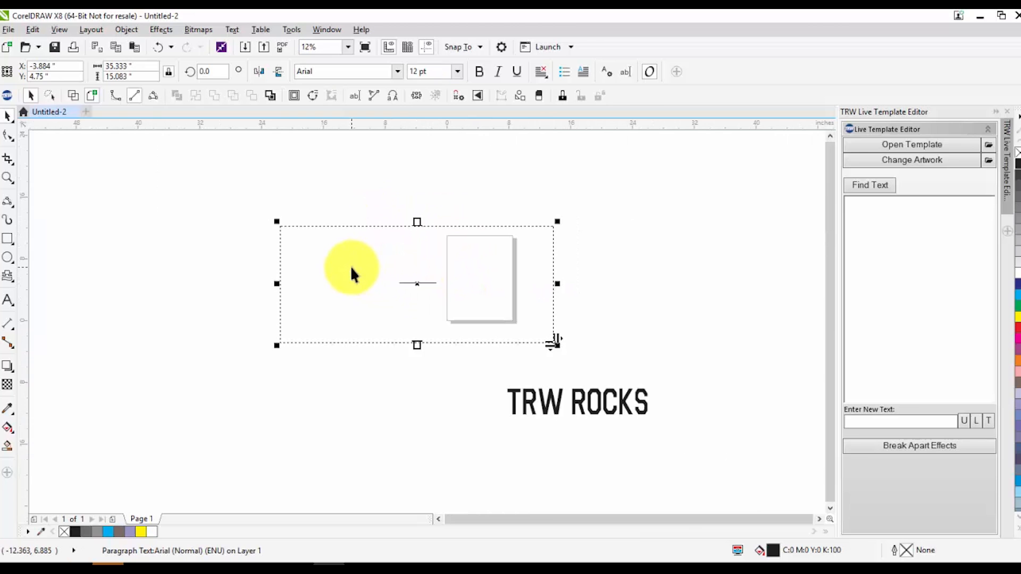
Stretch the "TRW ROCKS" artistic text vertically to about 6.1 inches high
click(8, 115)
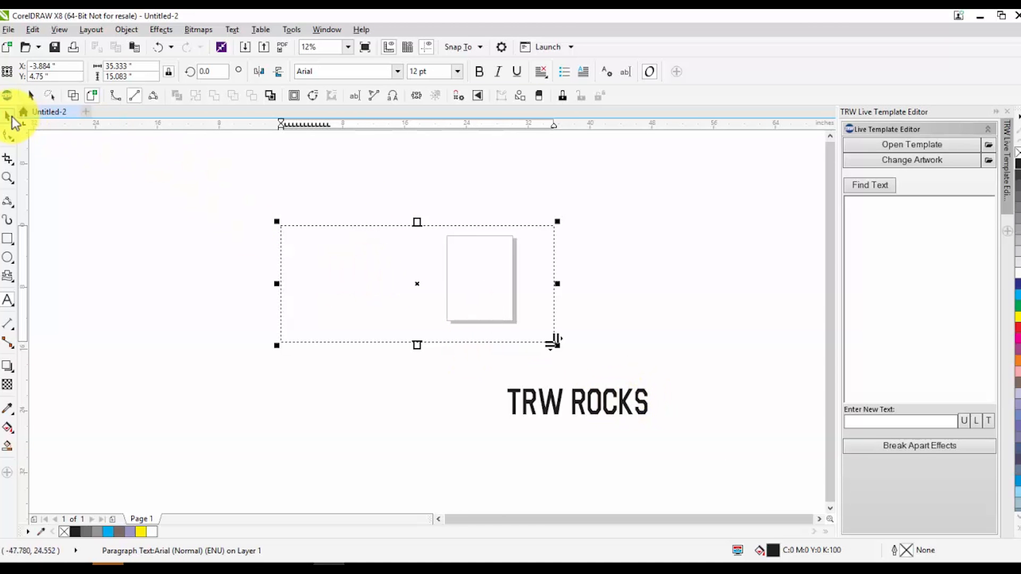
click(601, 413)
drag(577, 419, 582, 441)
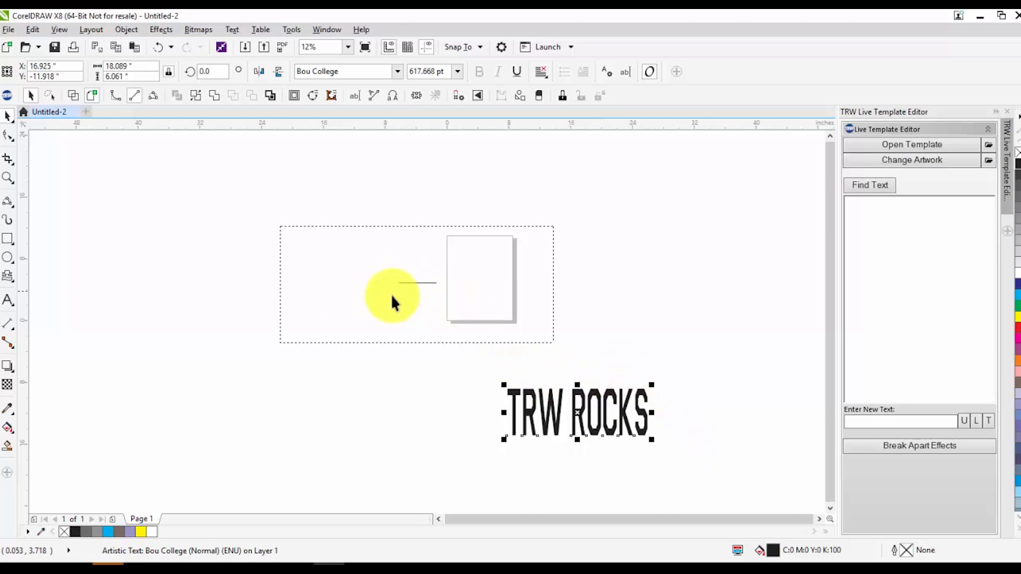
Delete the empty paragraph frame and open the "TRW ROCKS" artistic text for editing with the Text tool
click(338, 291)
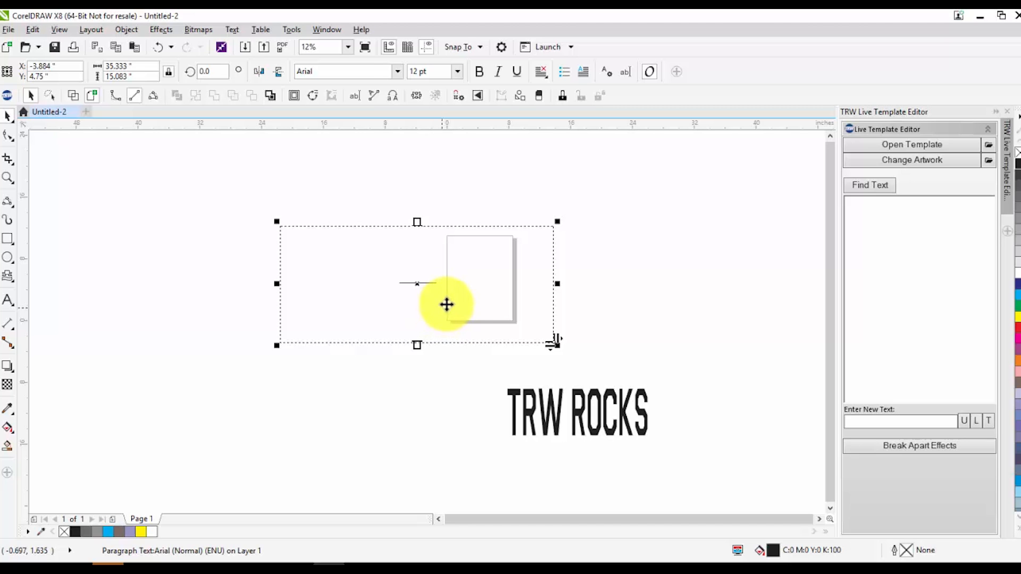
click(477, 347)
click(547, 419)
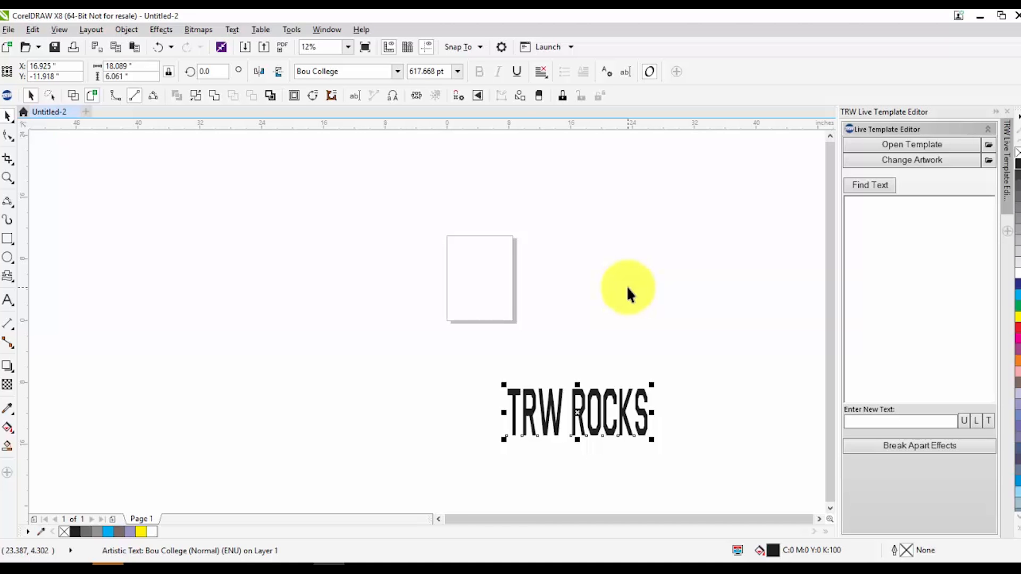
click(7, 299)
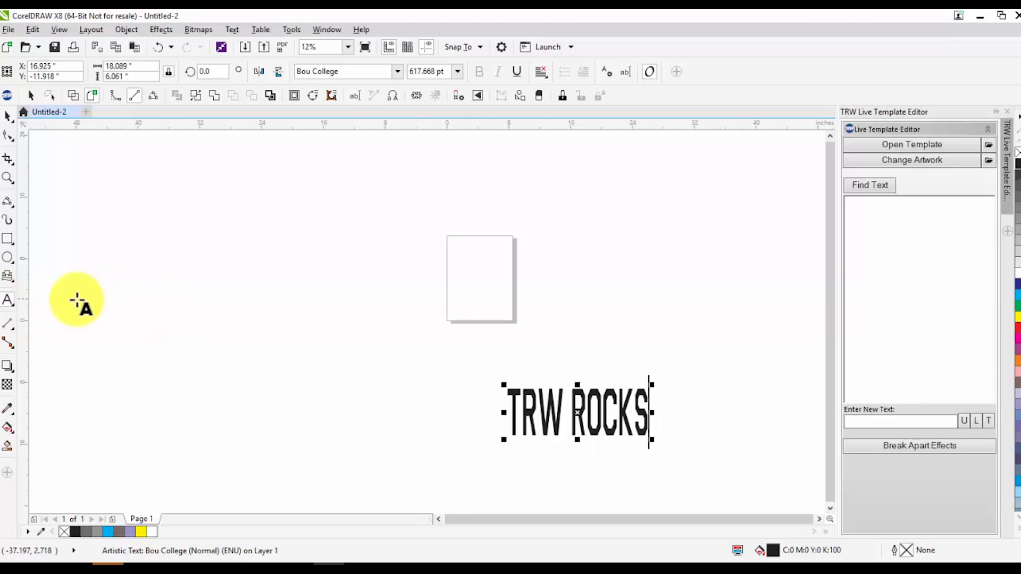
Leave text editing and delete the "TRW ROCKS" artistic text
click(230, 305)
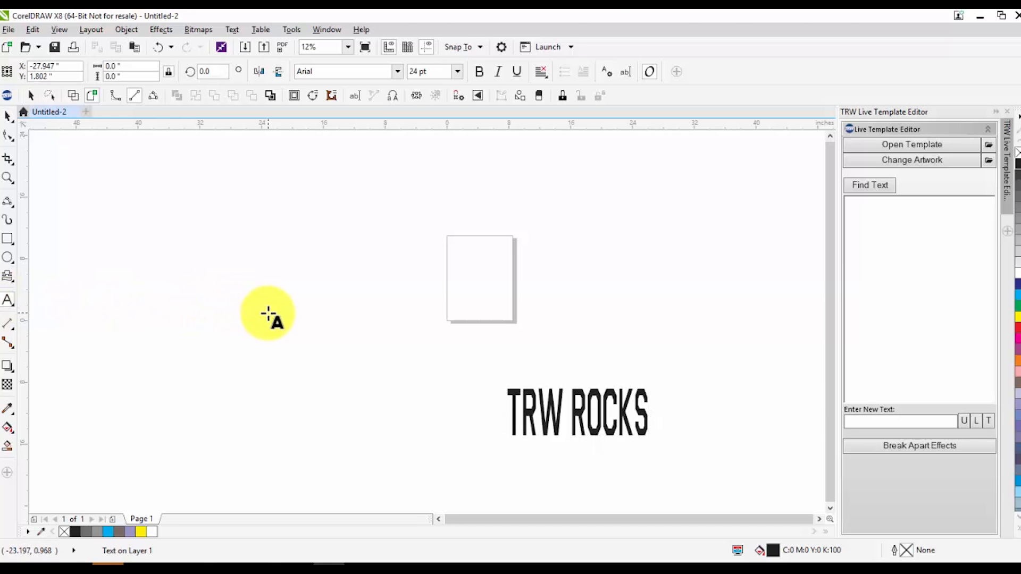
click(8, 116)
drag(126, 286, 731, 490)
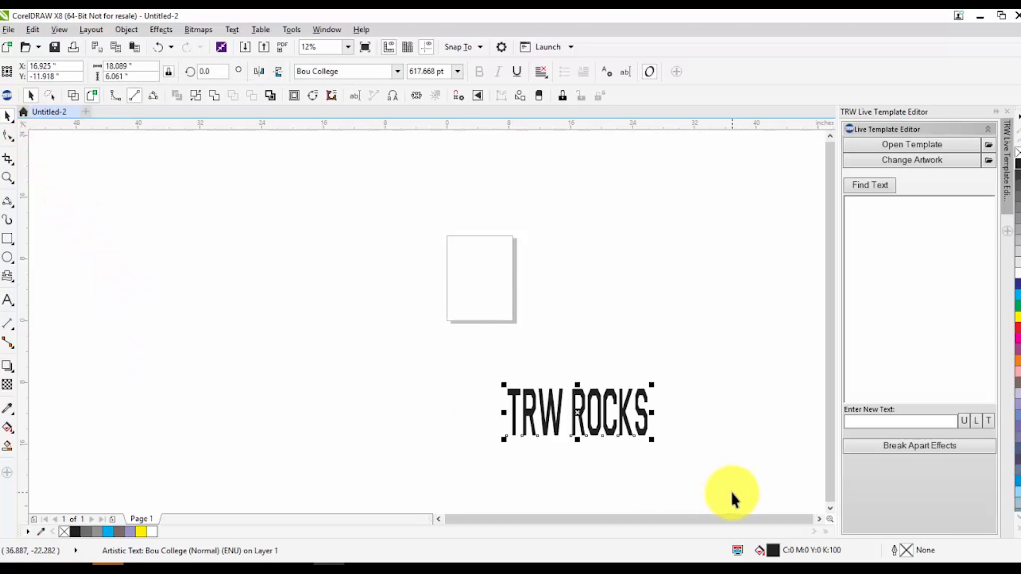
key(Delete)
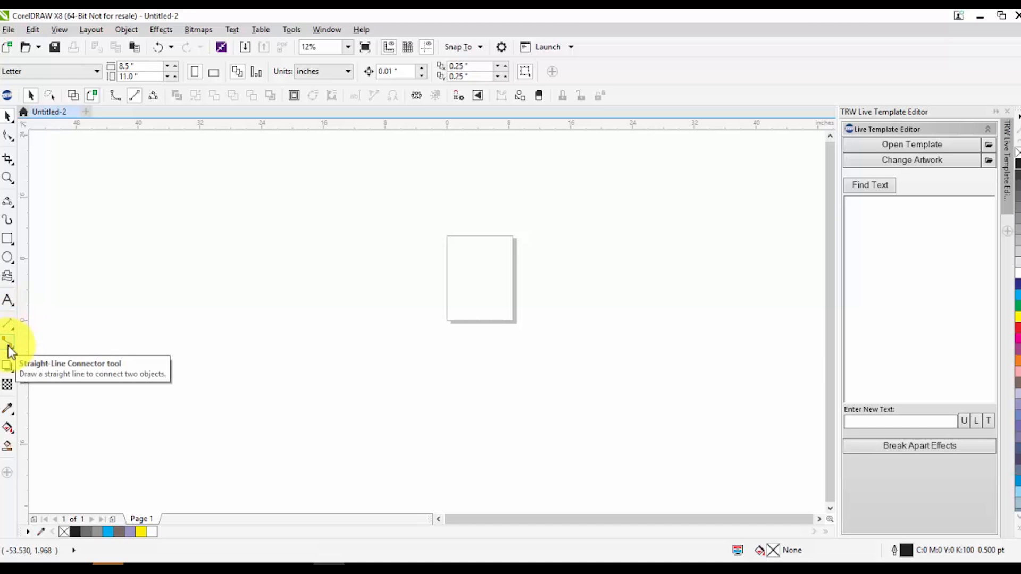
Draw a rectangle about 11.1 by 8.9 inches with the Rectangle tool and place it just left of the page
click(9, 384)
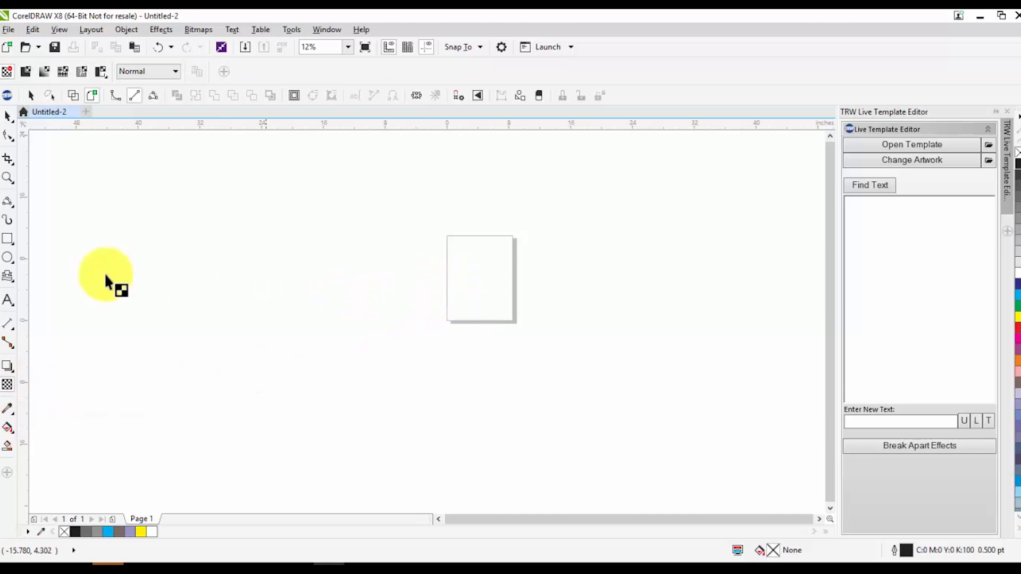
click(7, 246)
mouse_move(406, 235)
mouse_down()
mouse_move(549, 360)
mouse_move(492, 307)
mouse_up()
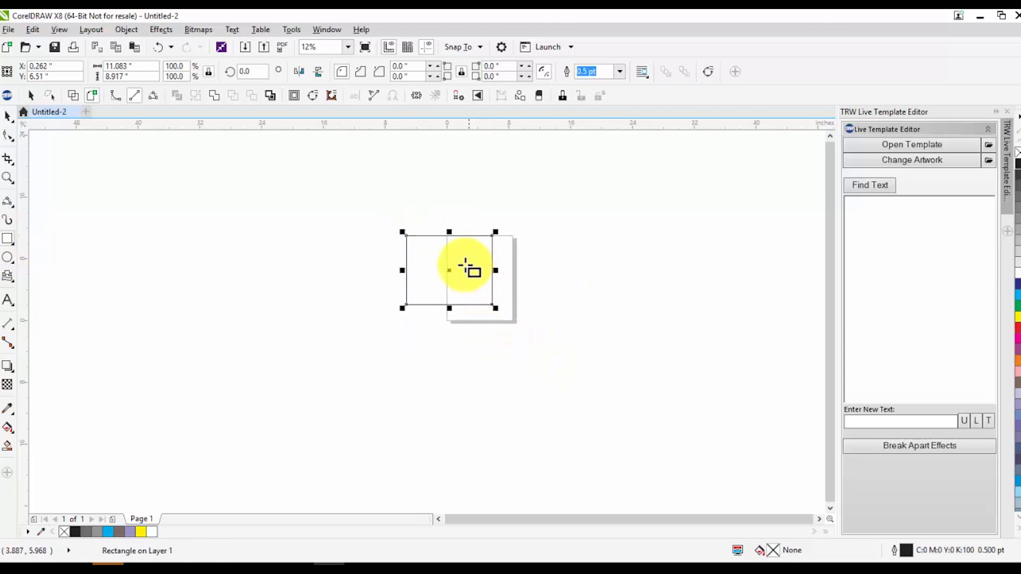
scroll(468, 270, up, 2)
click(7, 115)
drag(421, 261, 317, 270)
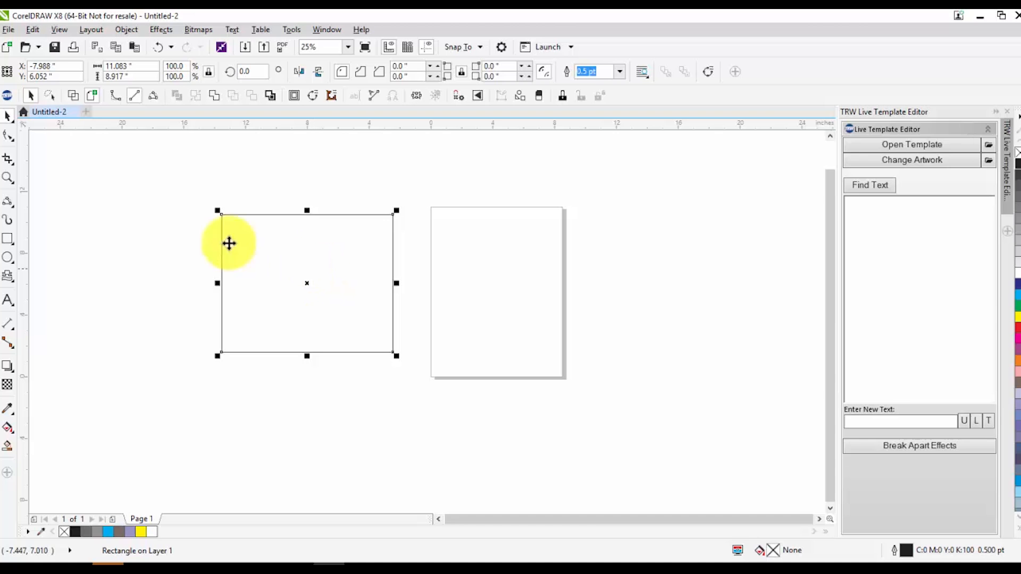
Add the artistic text "trw ROCKS" on the page and enlarge it to about 17 inches wide
click(12, 306)
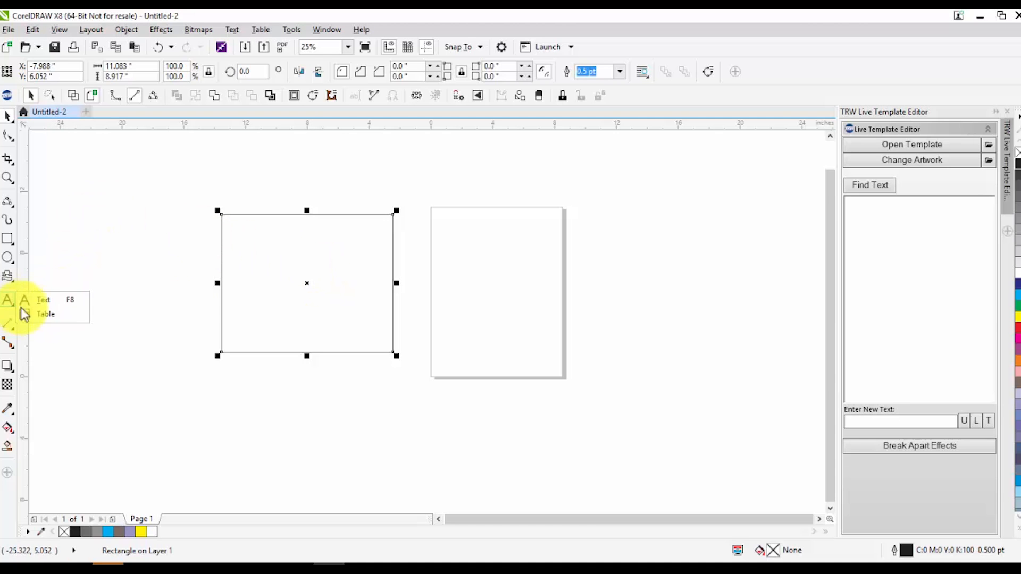
click(59, 301)
click(510, 308)
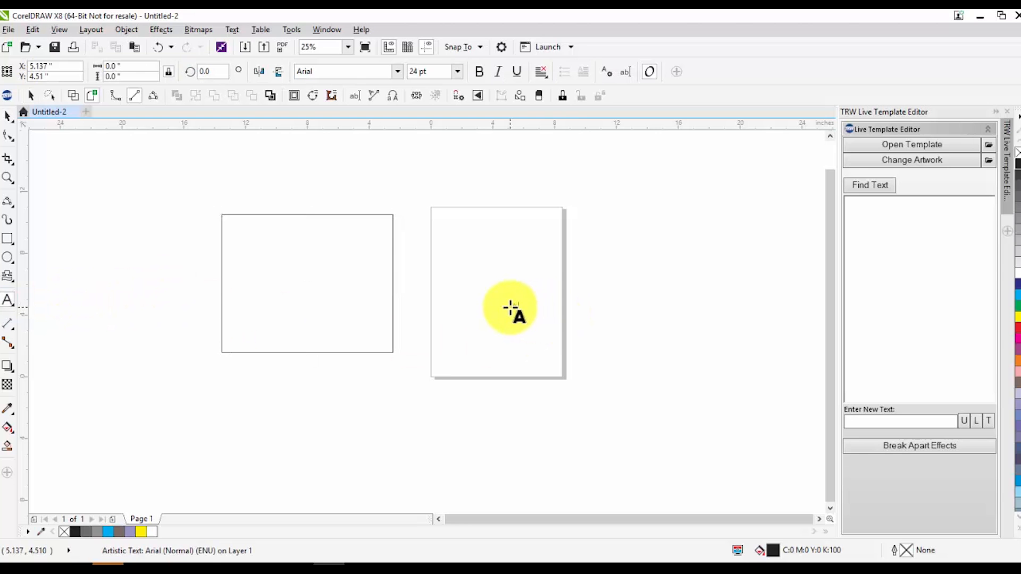
text(trw ROCKS)
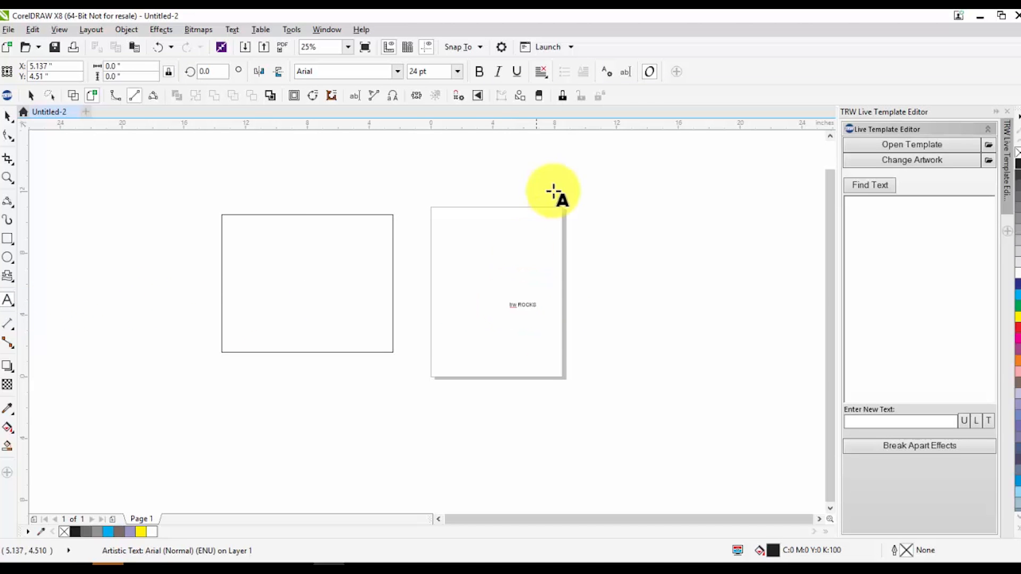
drag(541, 310, 776, 346)
drag(560, 330, 470, 325)
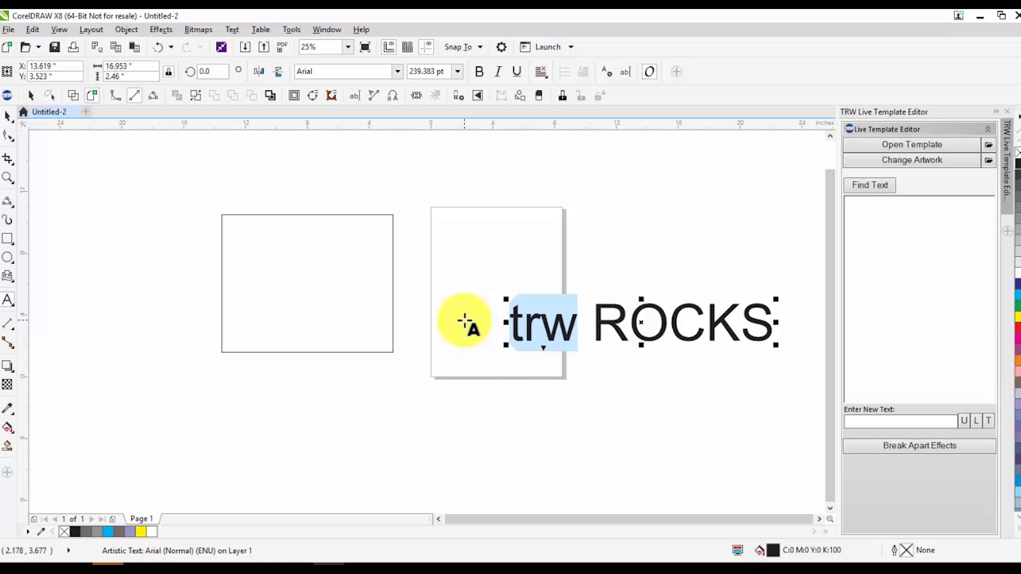
Break the "trw ROCKS" artistic text apart into words and move "trw" slightly left and "ROCKS" up and right
click(8, 116)
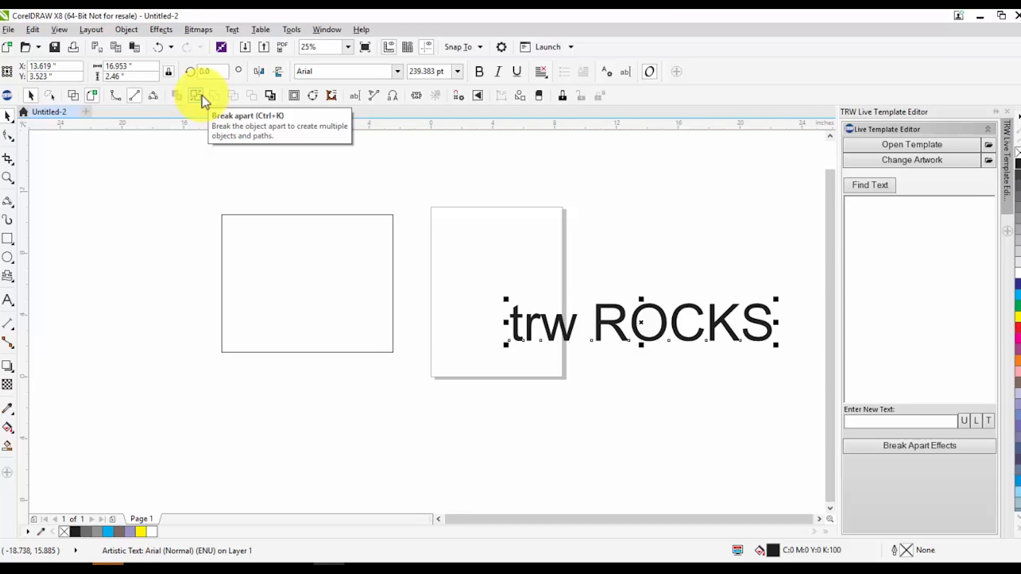
click(126, 30)
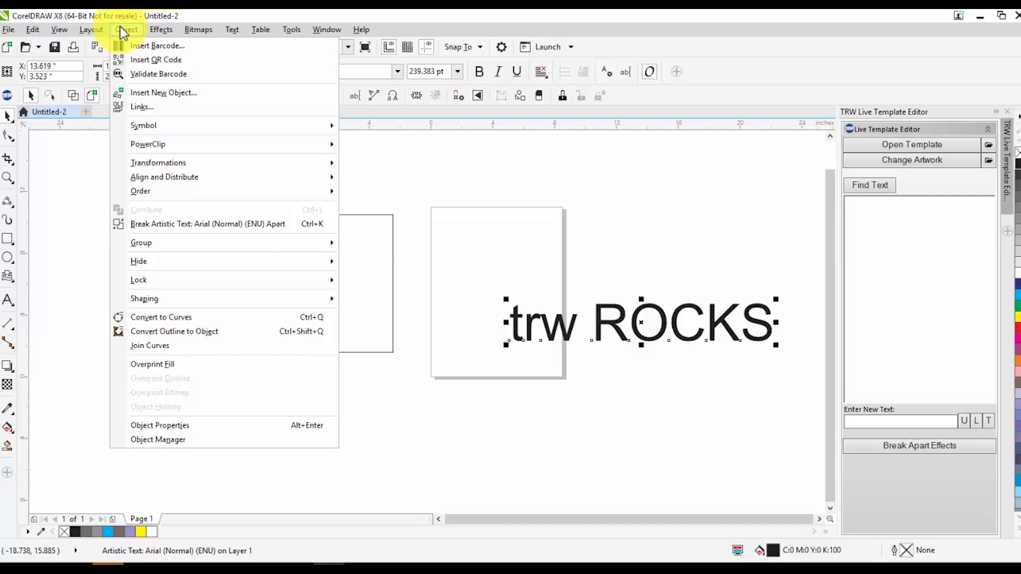
click(158, 229)
click(516, 295)
drag(560, 326, 546, 323)
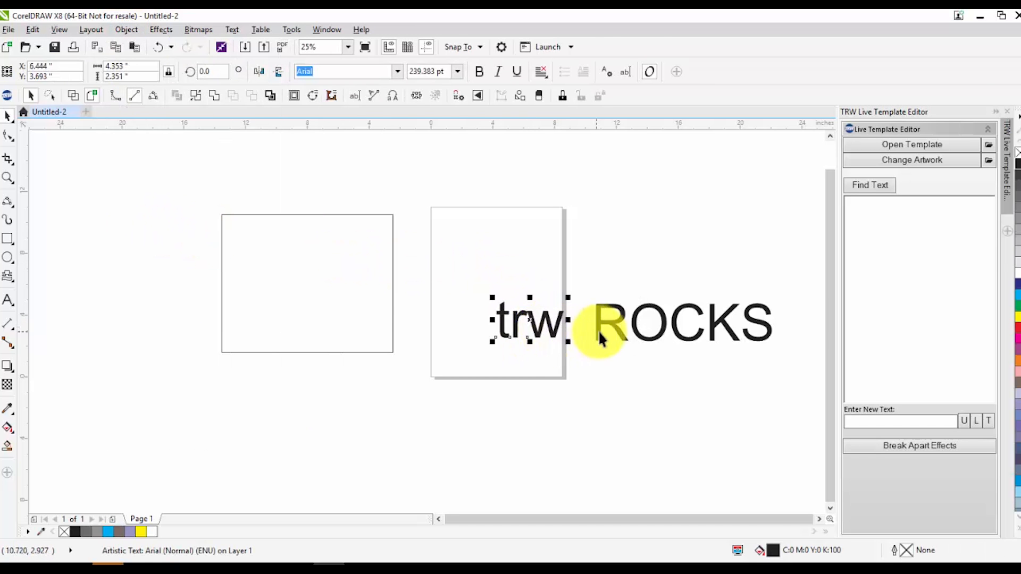
click(620, 312)
drag(617, 321, 635, 281)
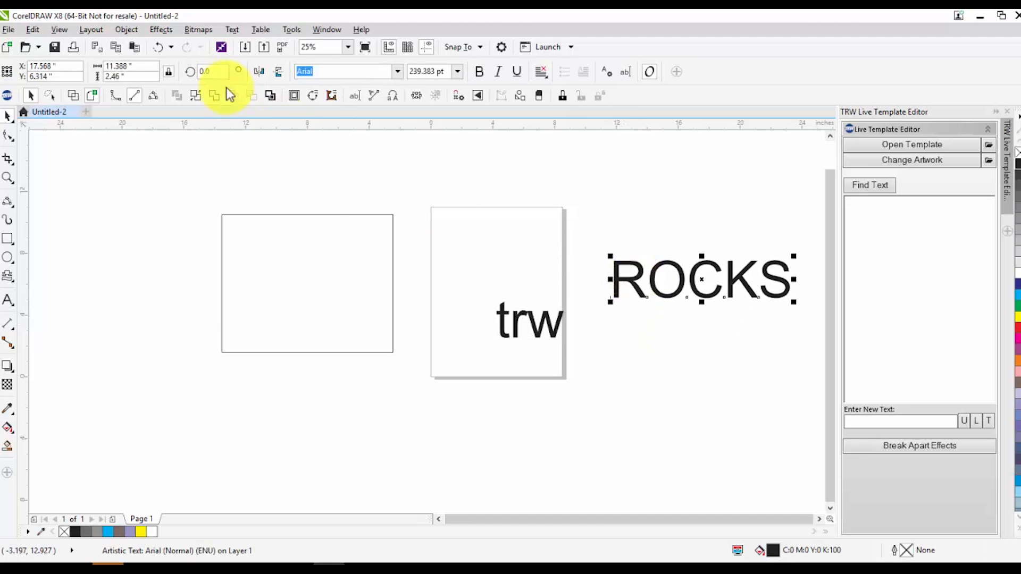
Break the word "ROCKS" apart into single letters and scatter the letters around the page
click(127, 30)
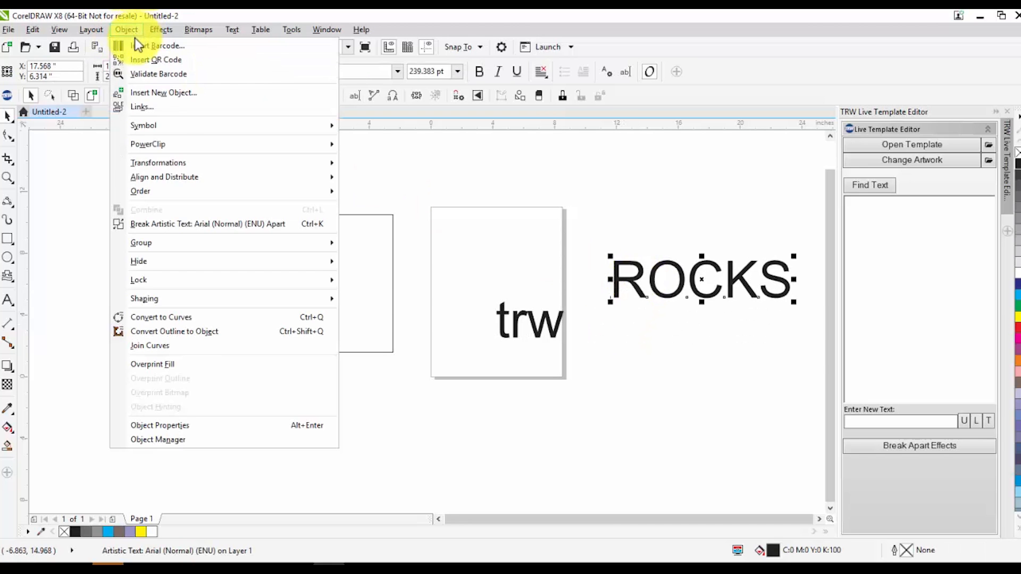
click(201, 225)
key(Escape)
drag(633, 273, 569, 226)
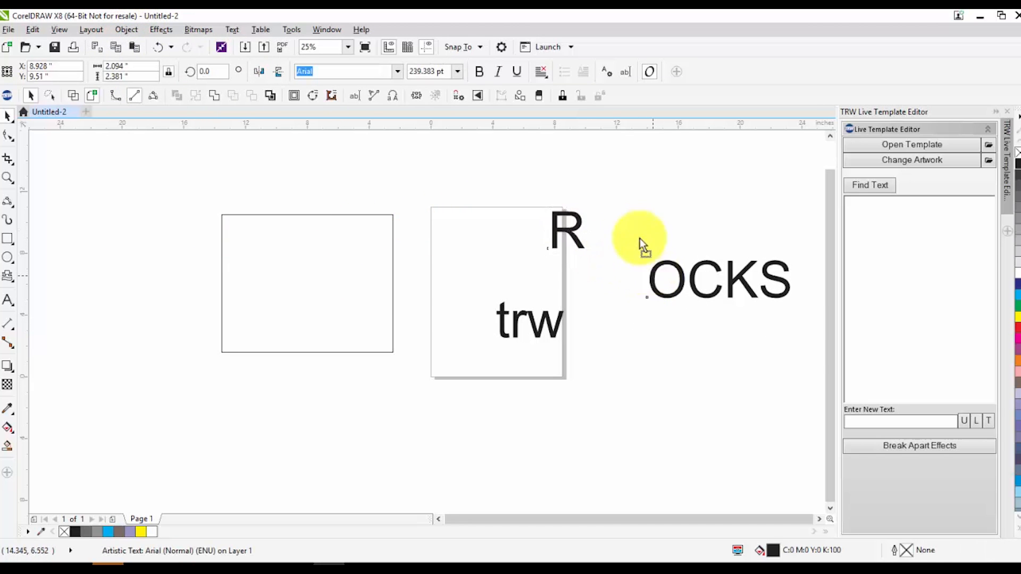
drag(665, 277, 646, 221)
drag(694, 283, 693, 337)
drag(732, 288, 742, 219)
drag(774, 279, 800, 302)
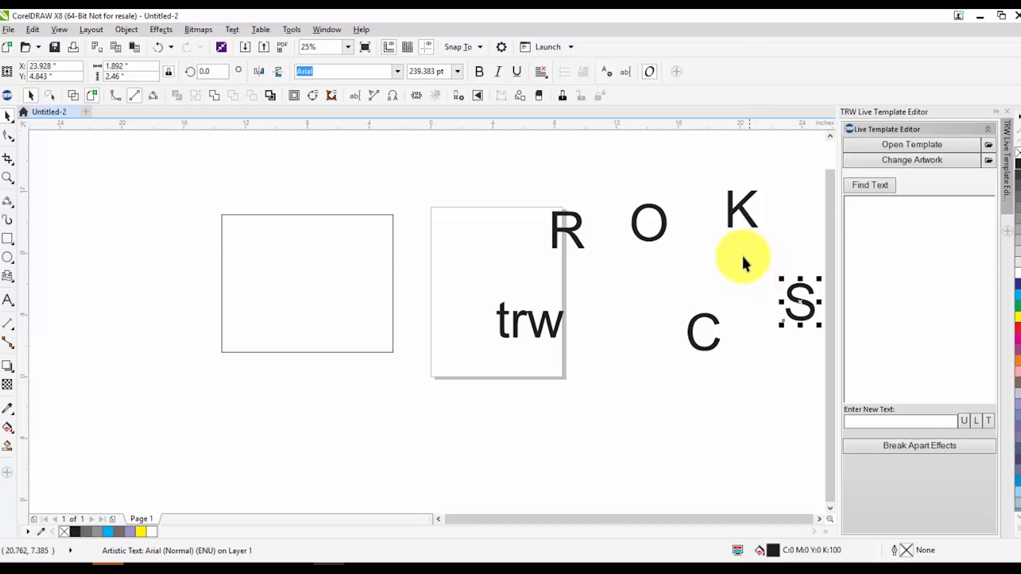
Undo the scattering of the "ROCKS" letters and deselect everything with the Pick tool
key(ctrl+z)
key(ctrl+z)
key(ctrl+z)
key(ctrl+z)
key(z)
key(ctrl+z)
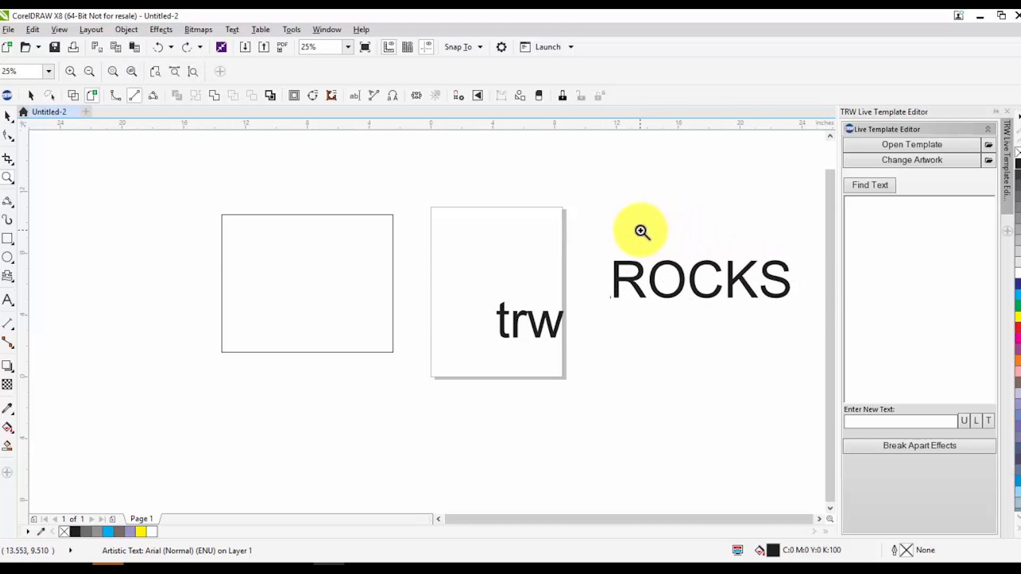
key(space)
click(592, 196)
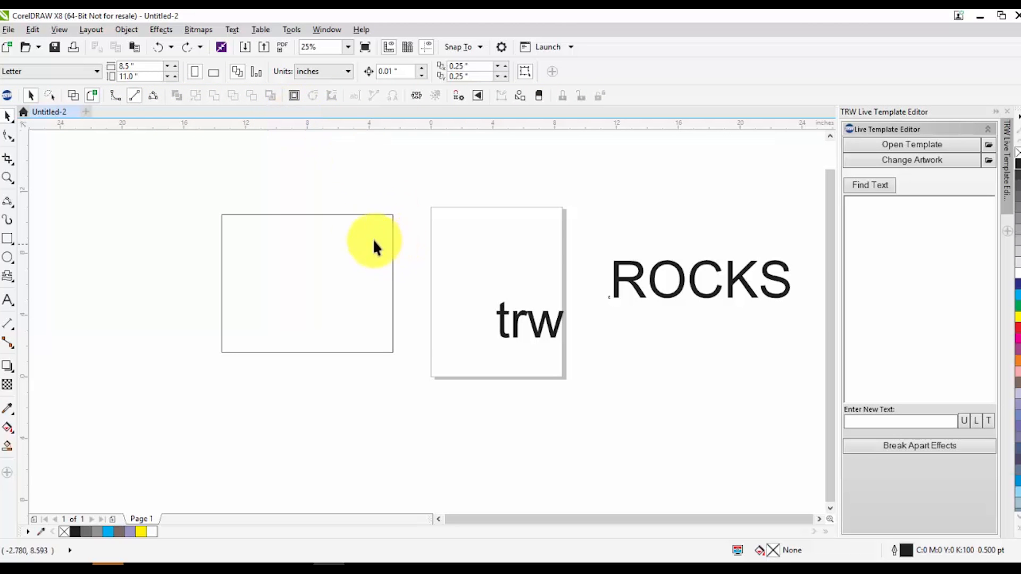
Delete the rectangle and all the text from the drawing
click(344, 217)
scroll(344, 218, down, 2)
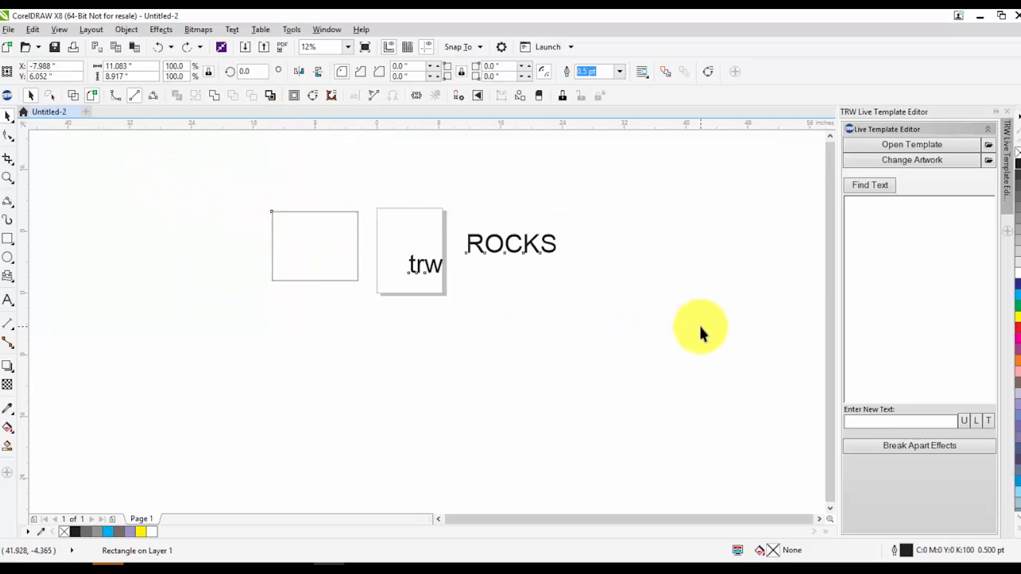
key(ctrl+a)
key(Delete)
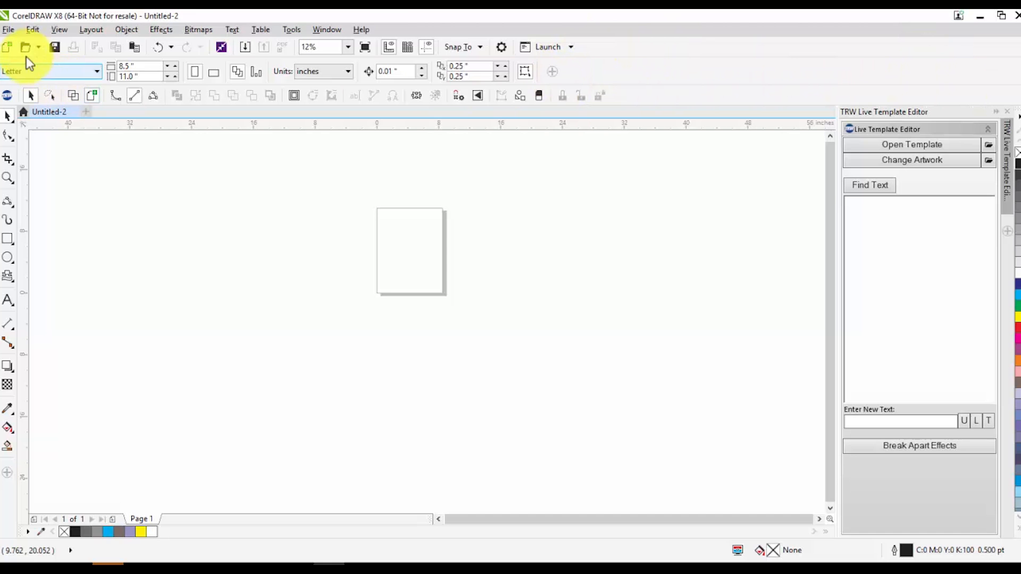
Check the TRW Toolbox entry among the toolbars, start a workspace import and browse for the workspace file
right_click(597, 77)
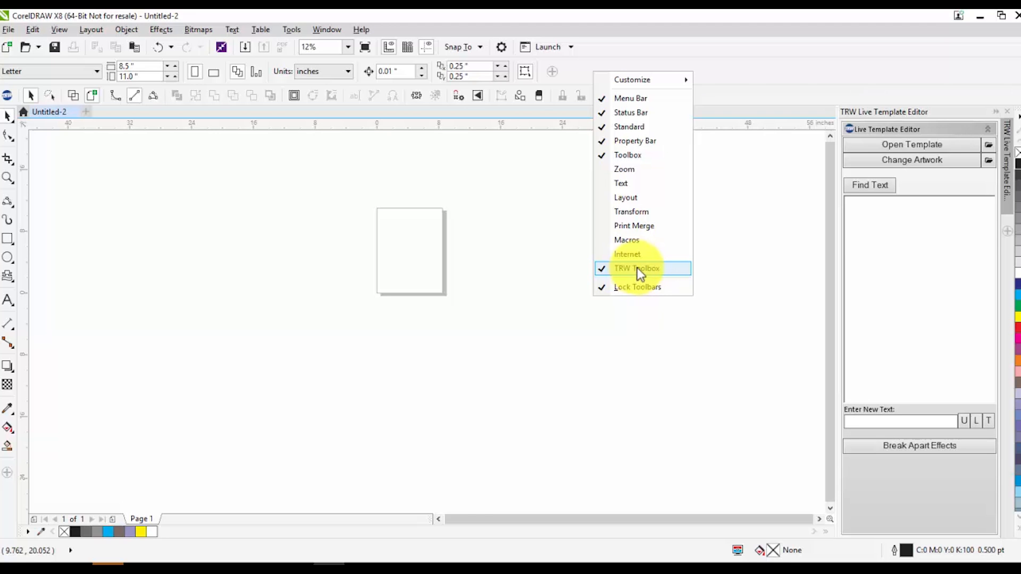
click(734, 264)
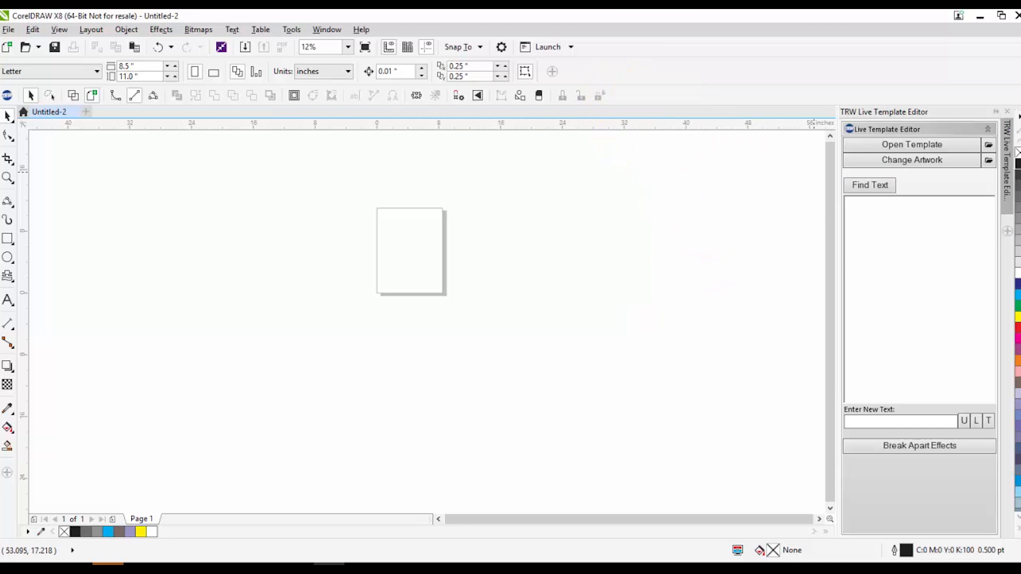
right_click(608, 66)
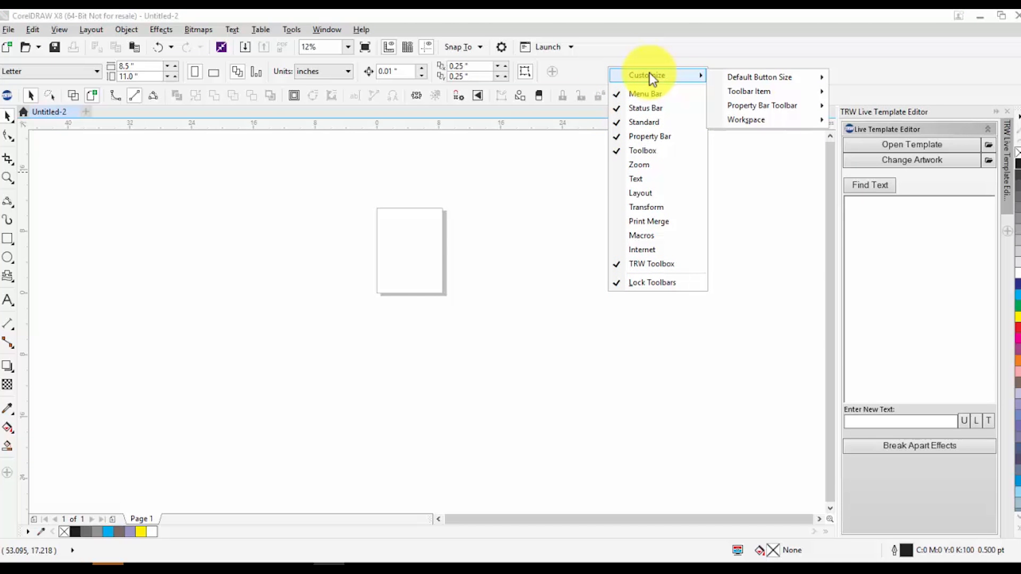
mouse_move(755, 123)
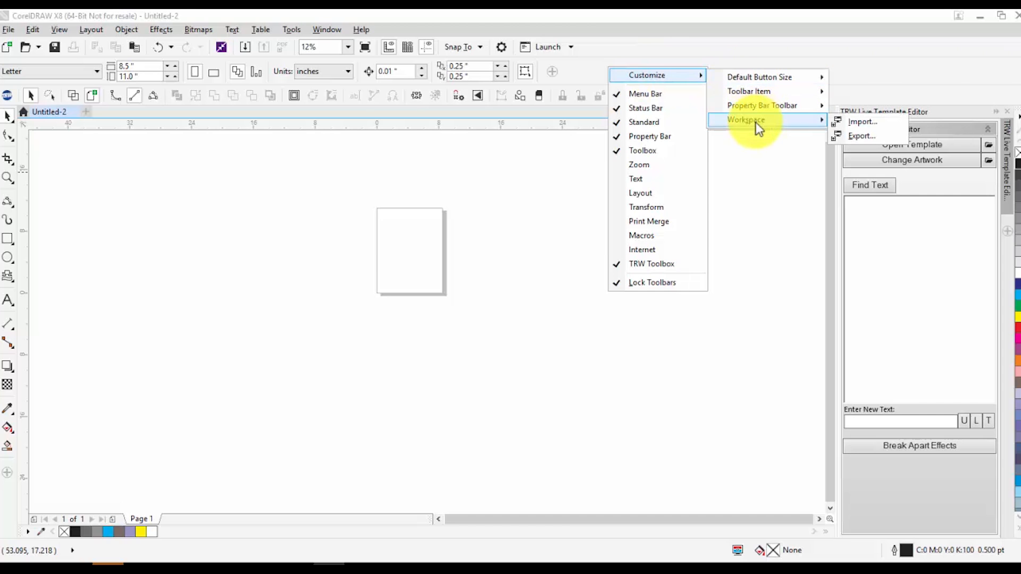
click(860, 123)
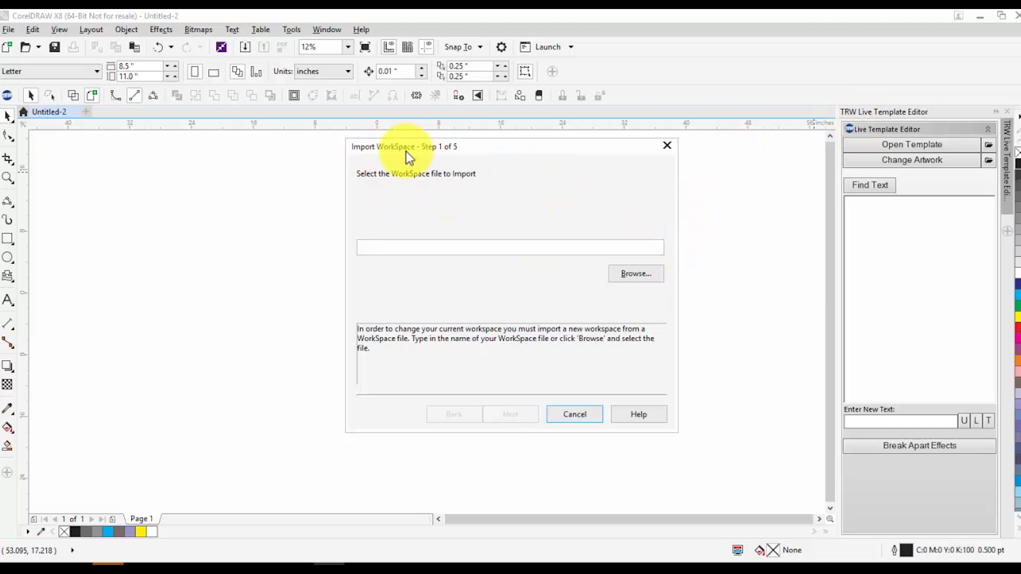
click(626, 282)
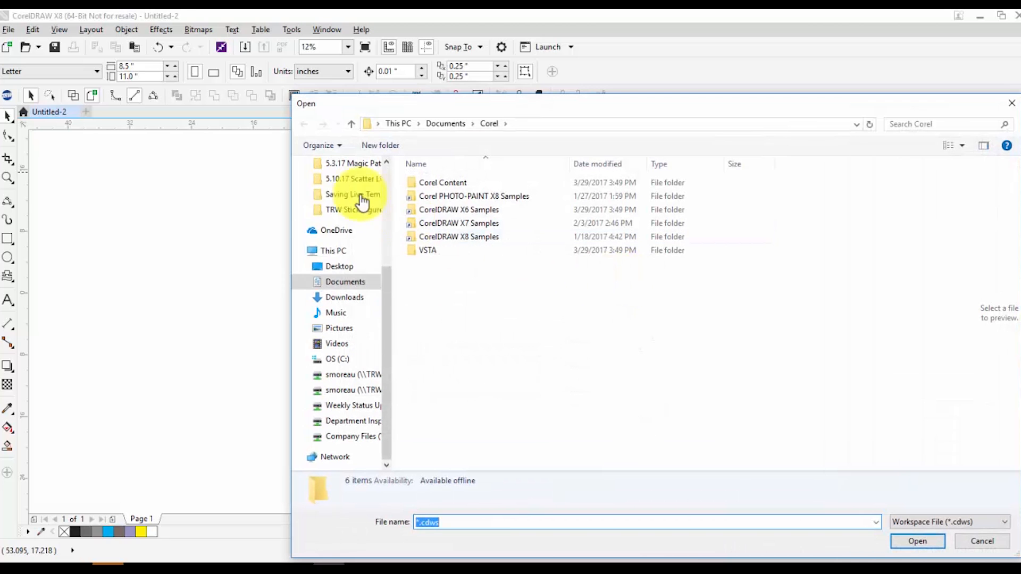
Choose TRW_Toolbox_X8.cdws from the Toolbars folder of Documents\TRWDesignWizard as the workspace file to import
click(350, 283)
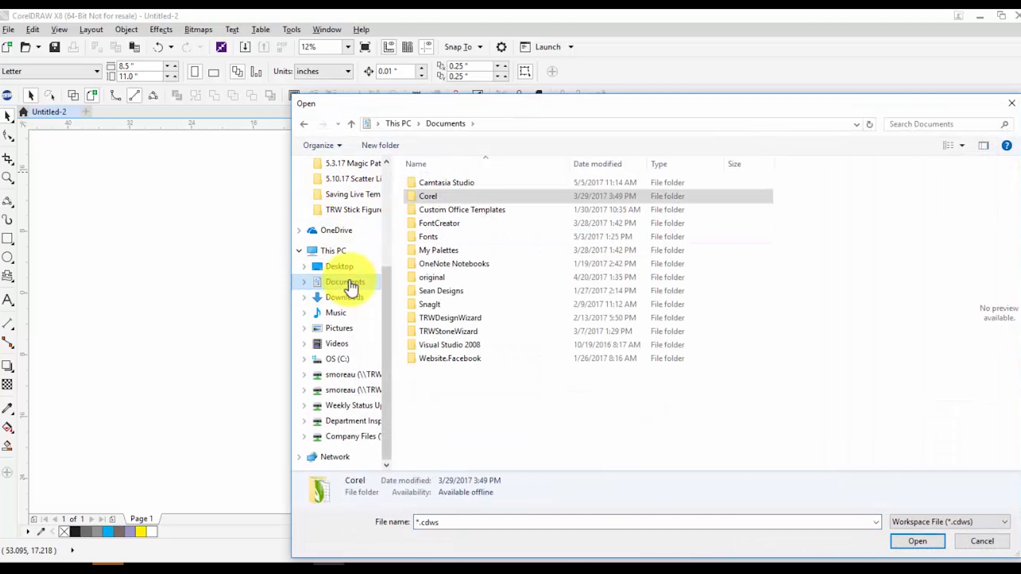
double_click(452, 331)
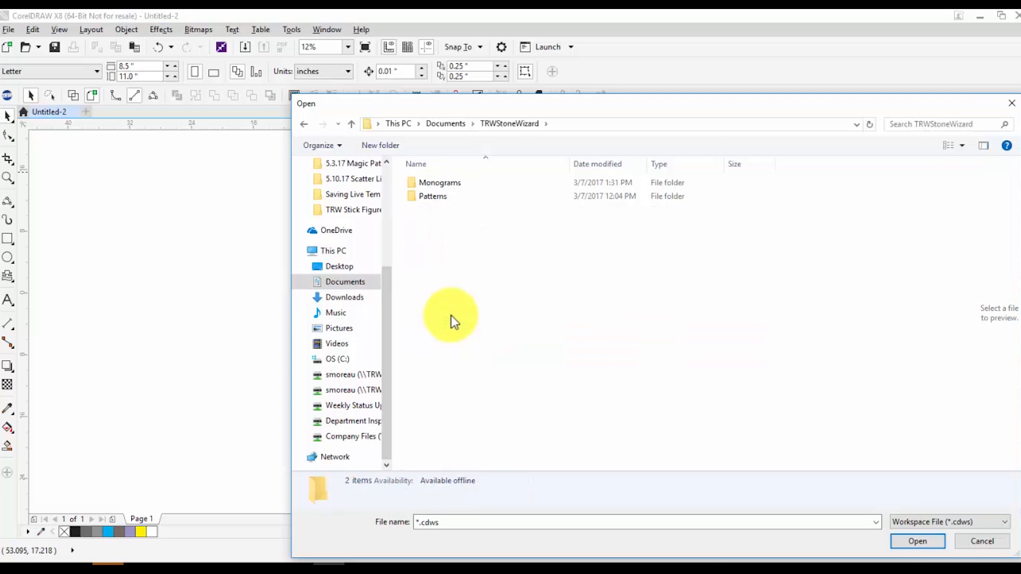
click(446, 122)
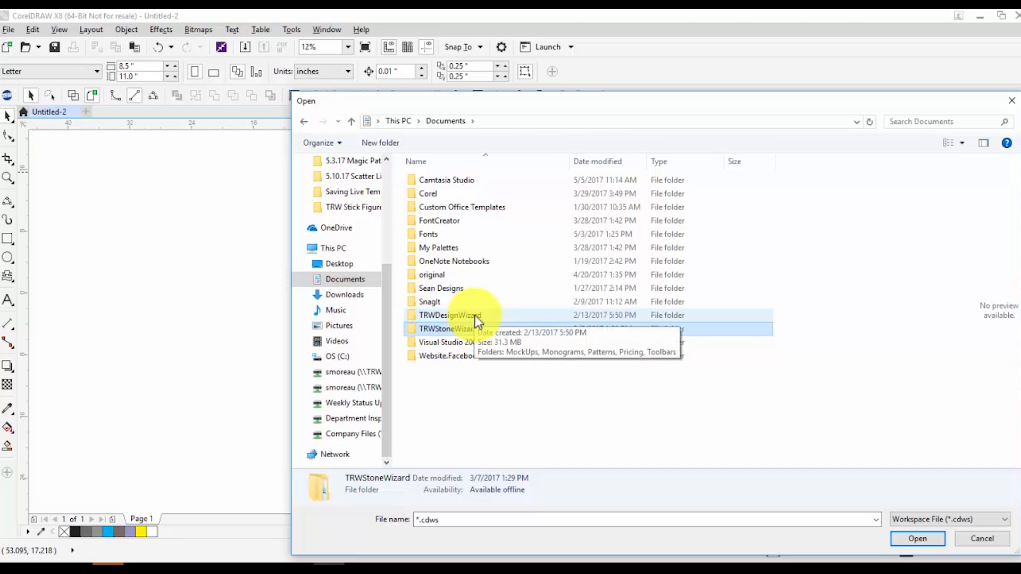
click(474, 316)
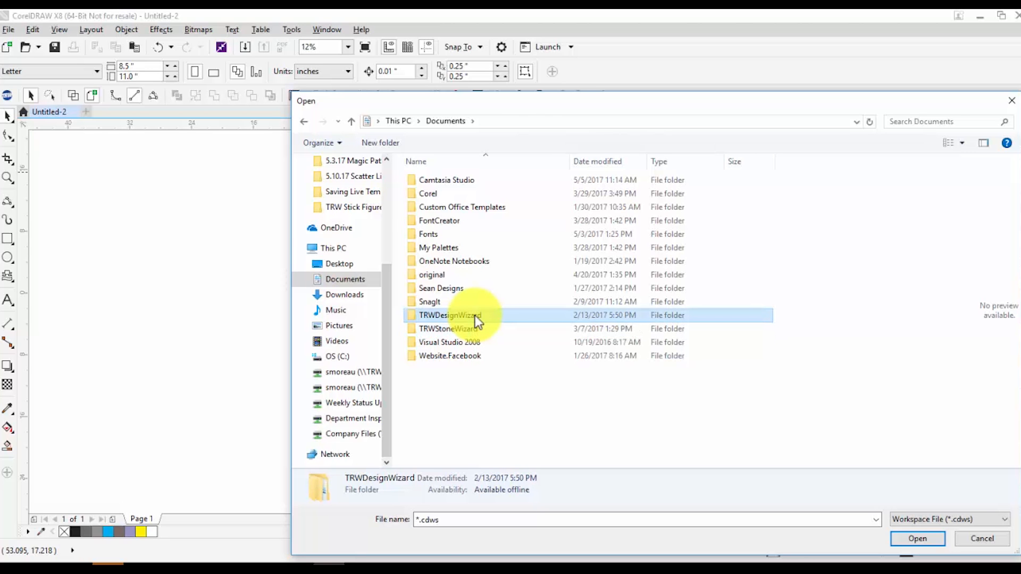
double_click(476, 316)
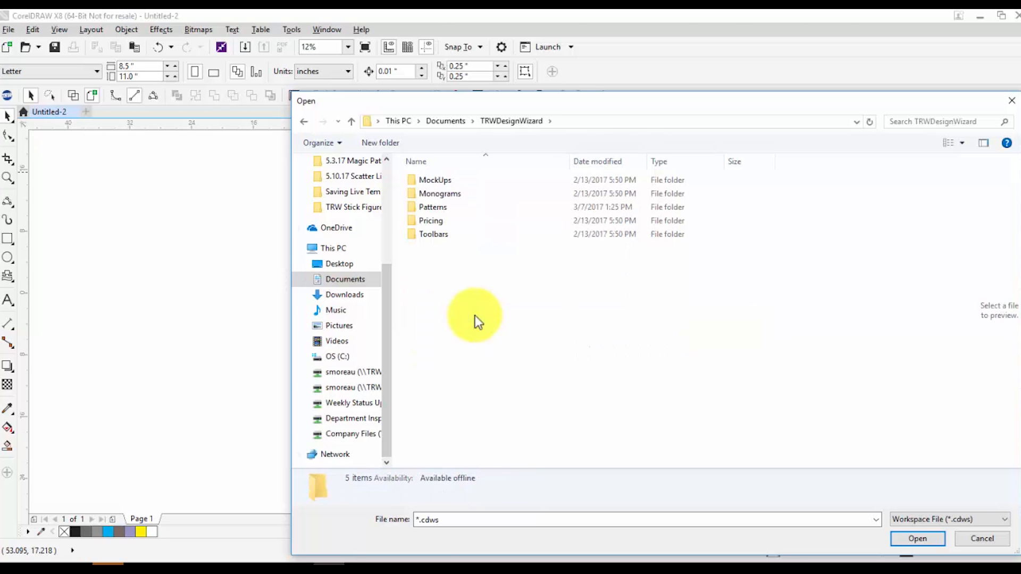
double_click(446, 234)
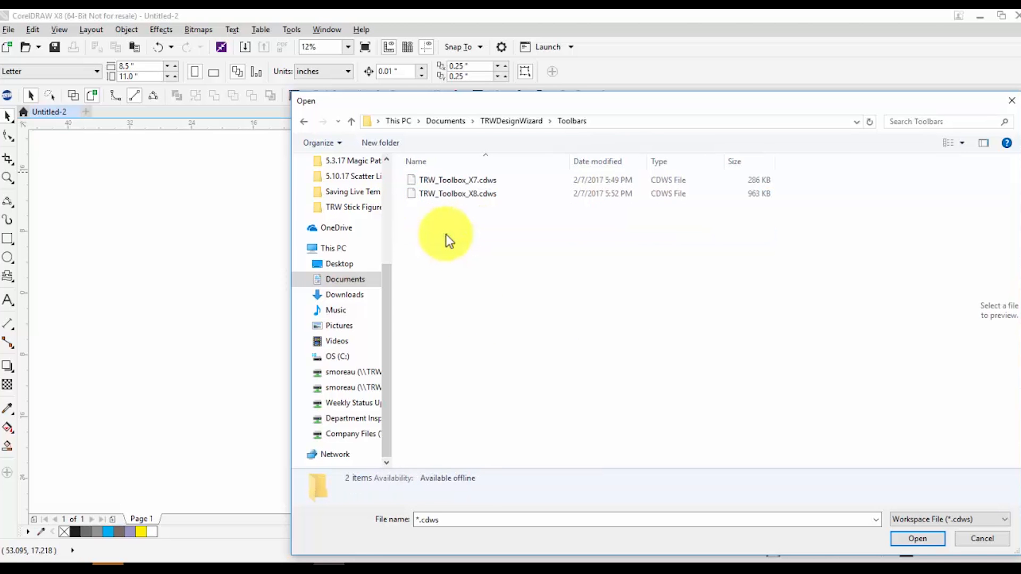
double_click(493, 194)
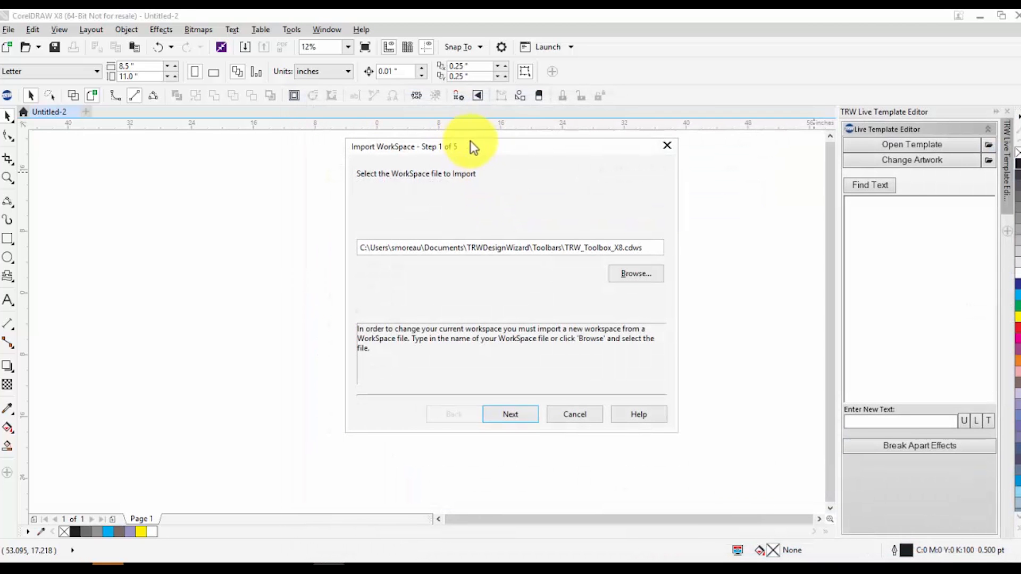
Step through importing TRW Toolbox into the current workspace as far as the summary, and cancel the import
click(520, 419)
click(519, 417)
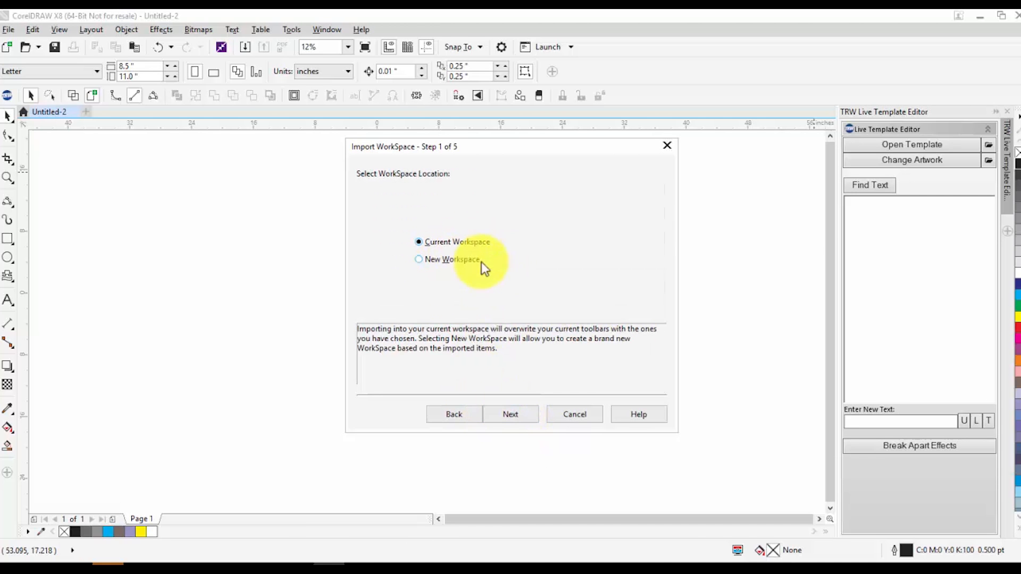
click(522, 417)
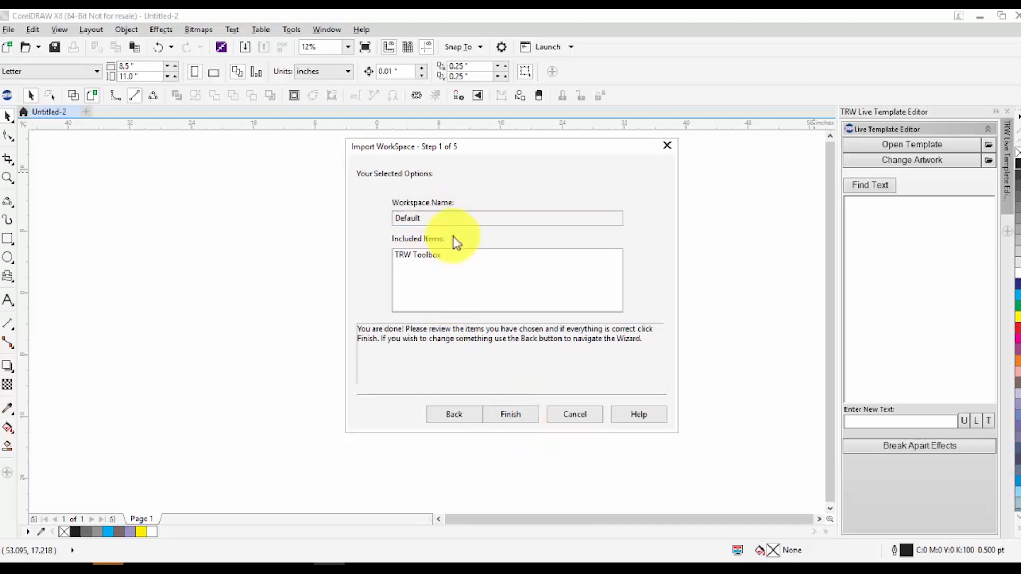
click(588, 415)
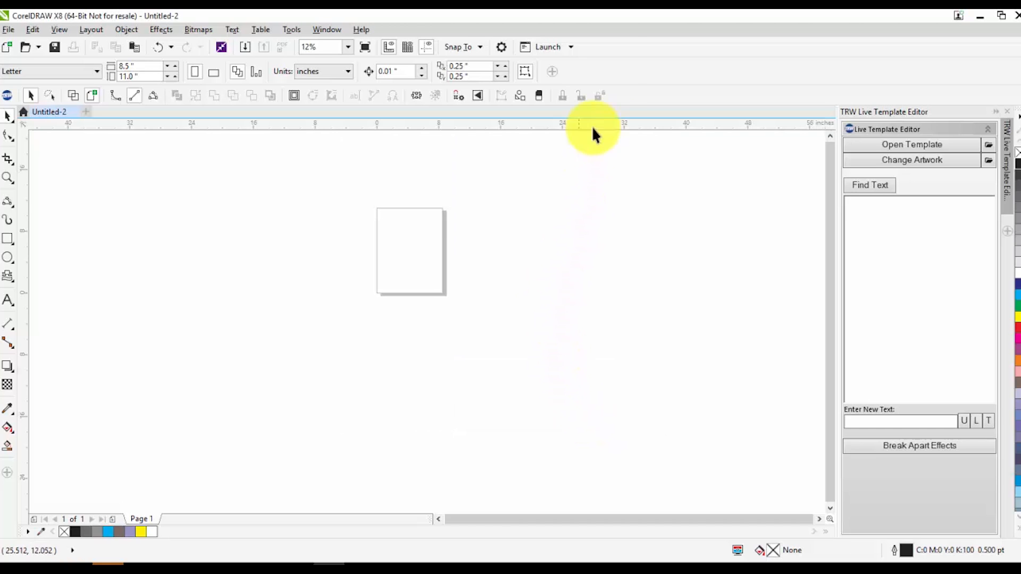
Show the Layout toolbar and dock it at the end of the property bar row
right_click(598, 68)
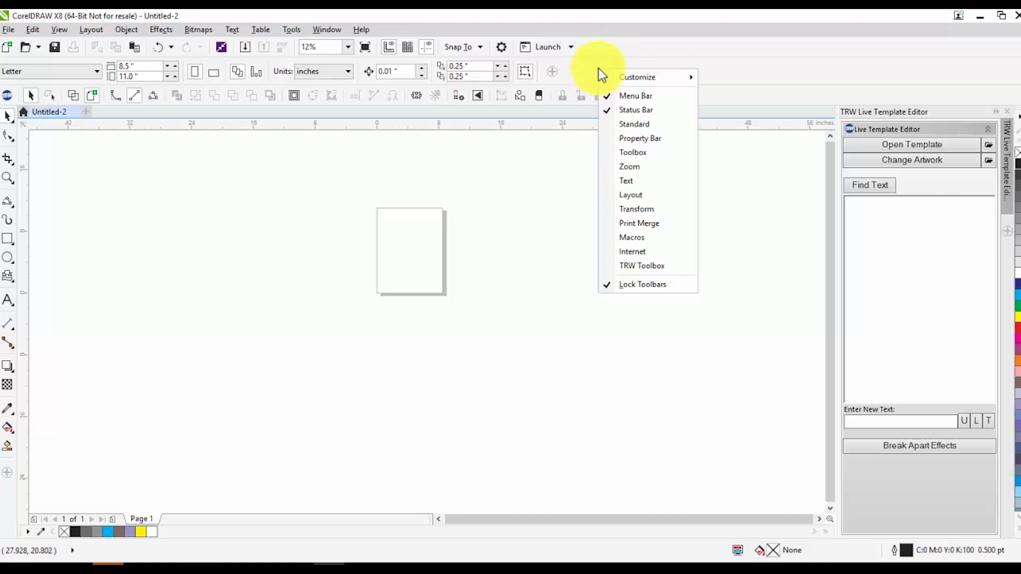
click(633, 195)
drag(237, 70, 388, 186)
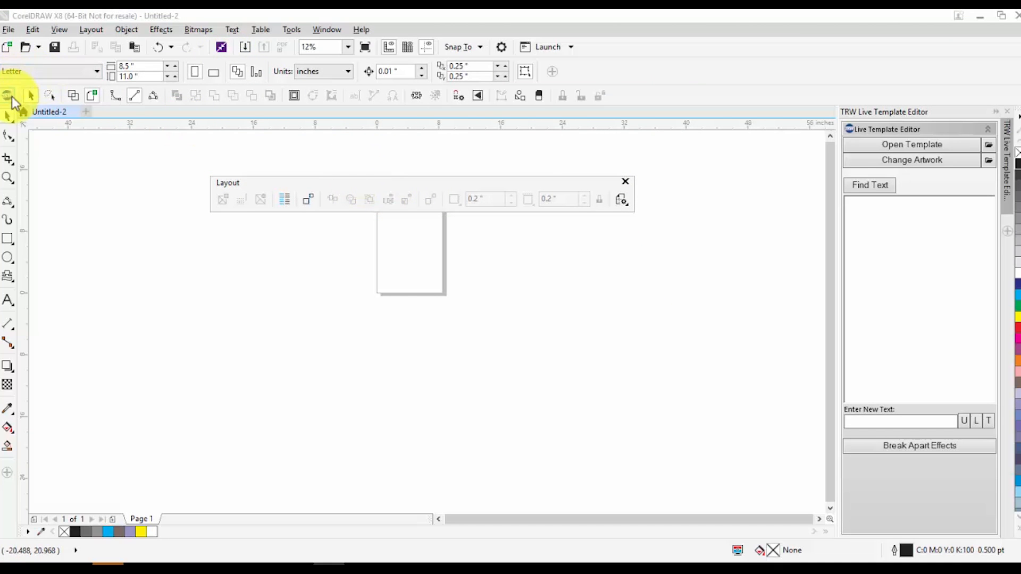
mouse_move(426, 184)
mouse_down()
mouse_move(463, 166)
mouse_move(323, 144)
mouse_move(348, 92)
mouse_move(558, 87)
mouse_move(763, 62)
mouse_move(785, 69)
mouse_up()
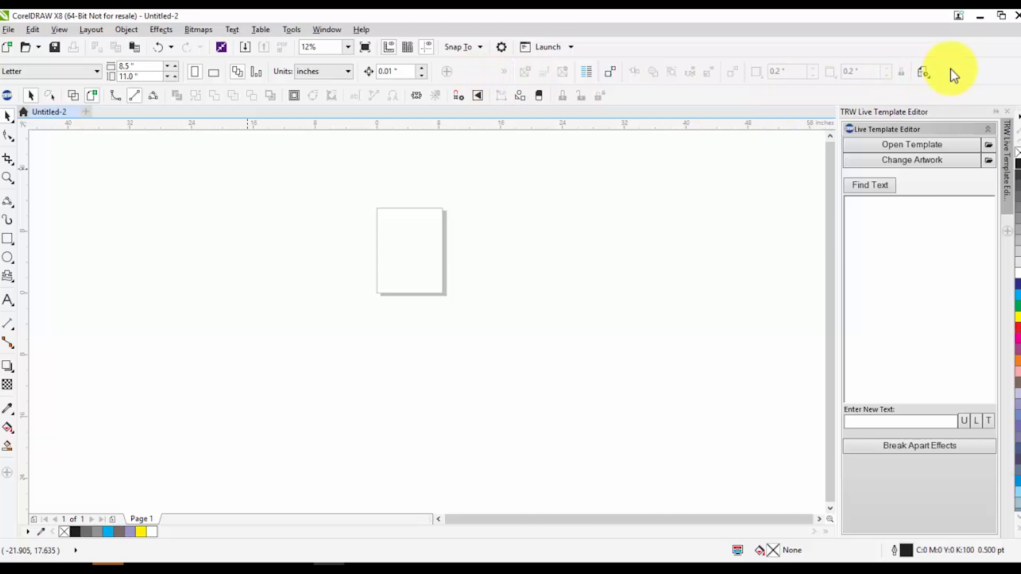
Unlock the toolbars, and undock and close the Layout toolbar
right_click(837, 40)
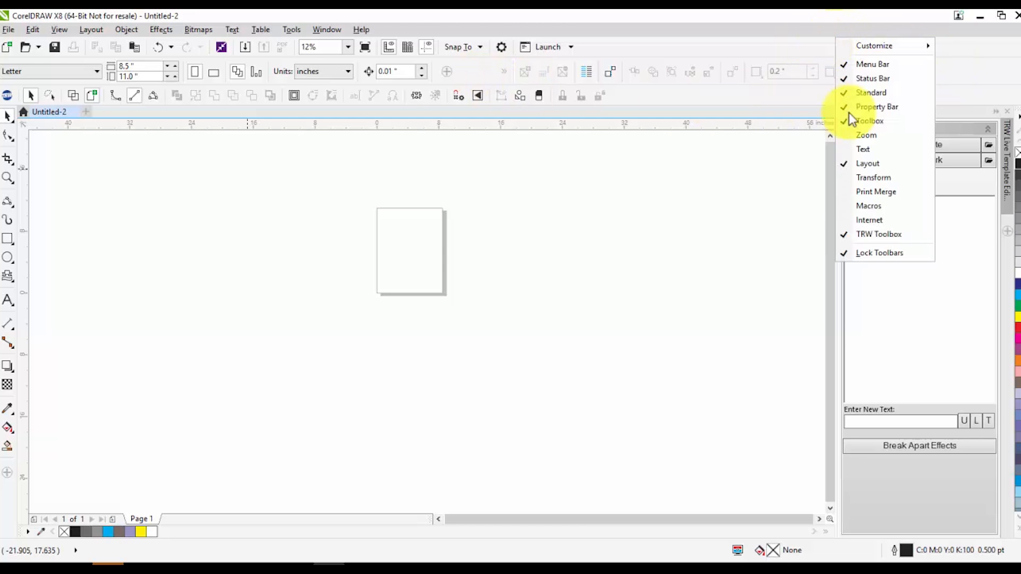
click(864, 253)
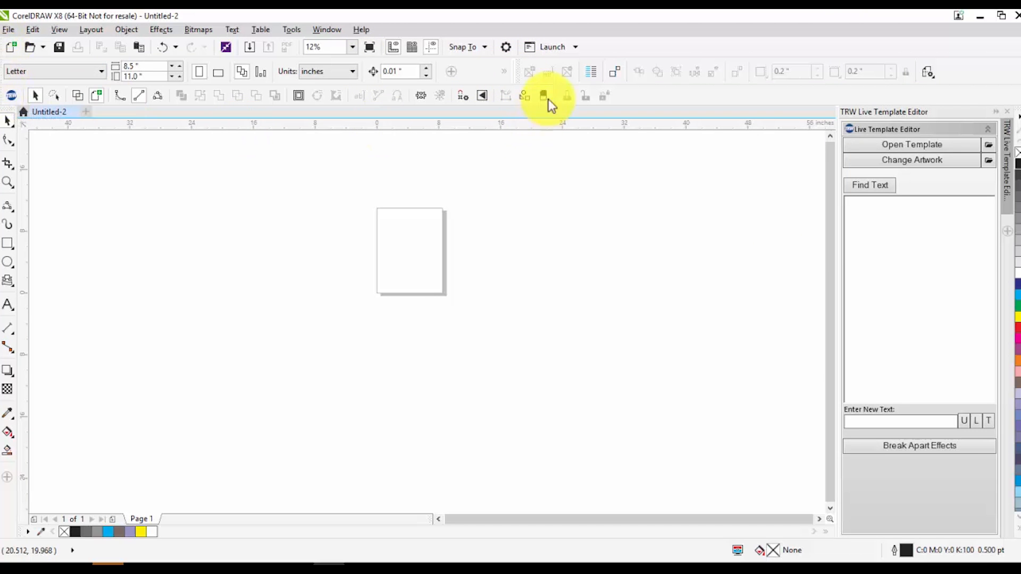
drag(516, 67, 296, 192)
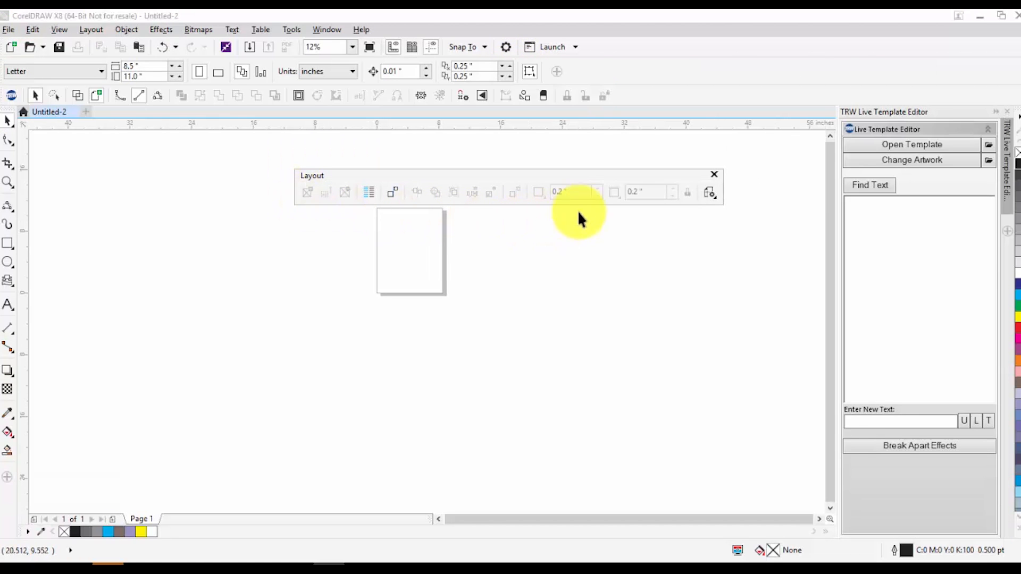
click(713, 176)
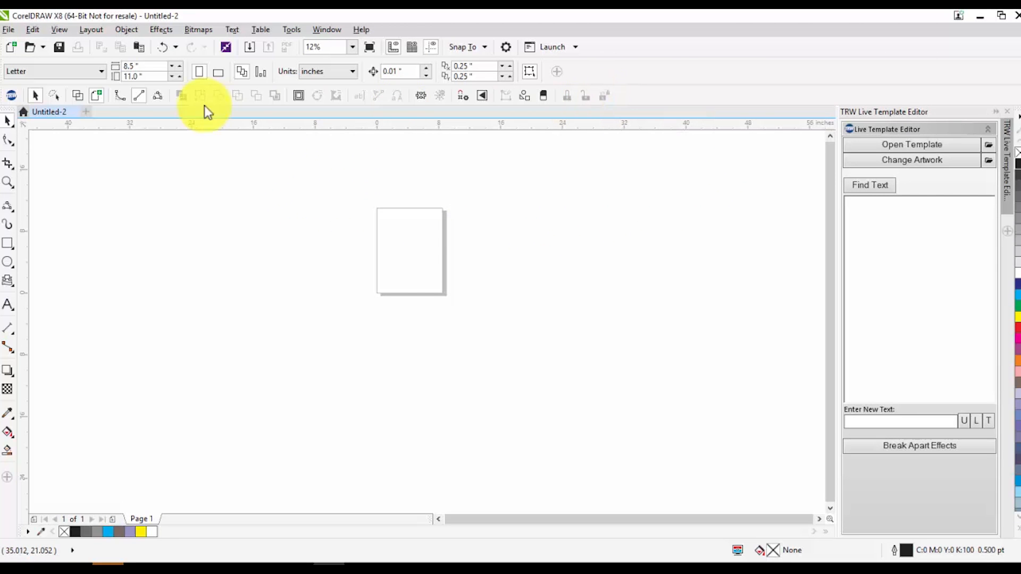
Try the TRW Toolbox toolbar vertically beside the toolbox, dock it between the standard toolbar and property bar, and lock the toolbars
drag(10, 96, 8, 257)
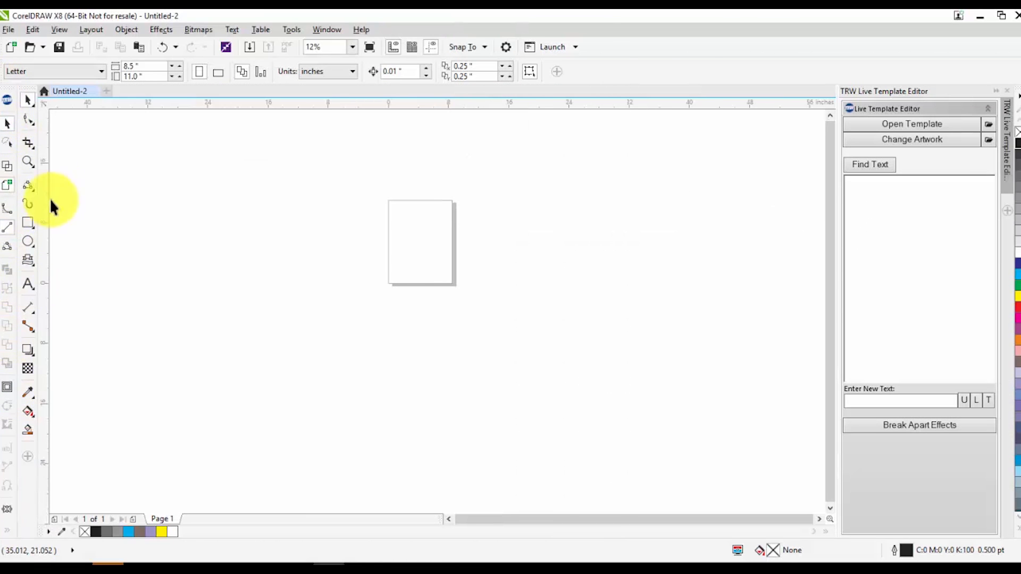
drag(5, 86, 18, 66)
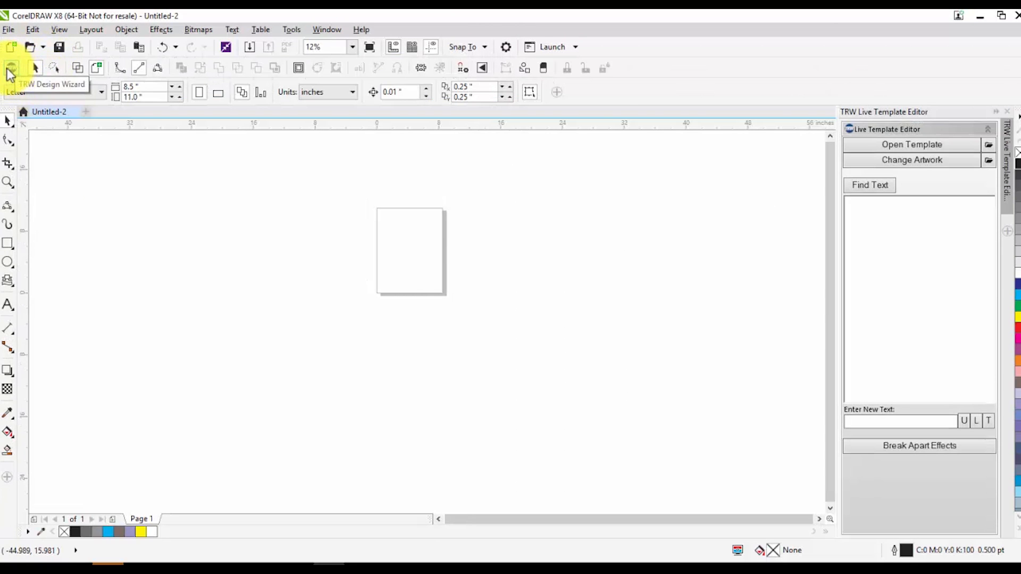
right_click(643, 99)
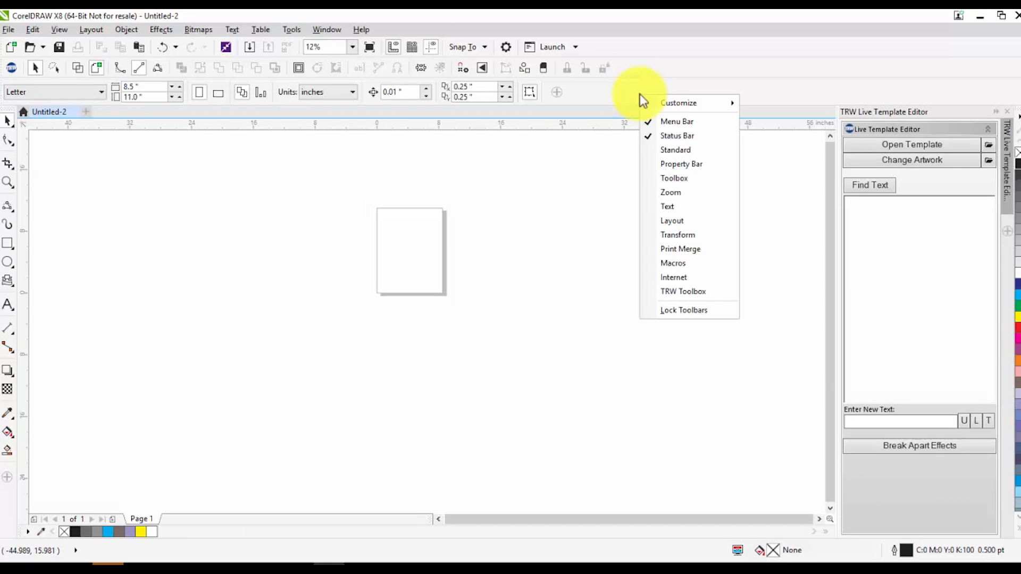
click(679, 312)
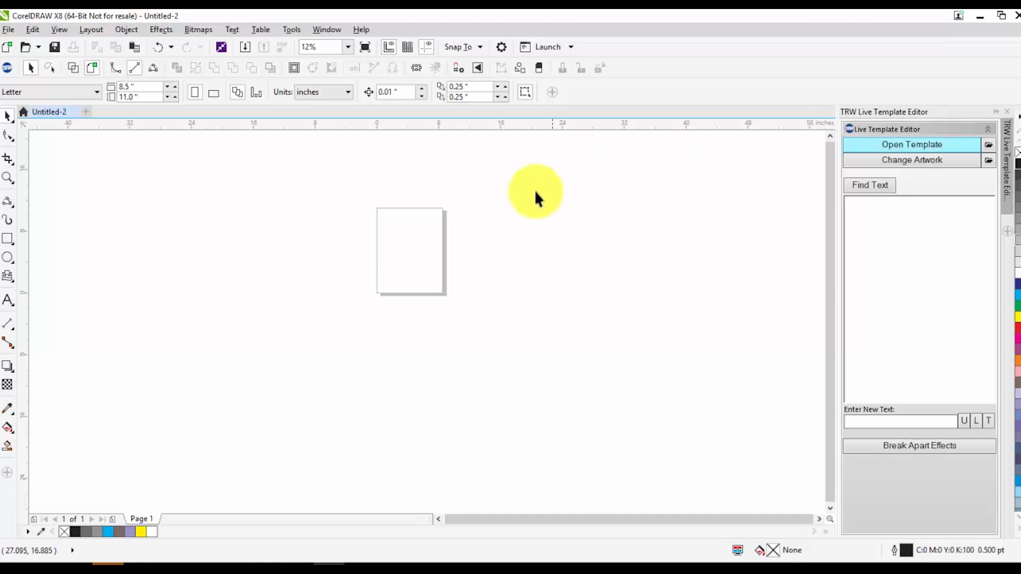
Add the artistic text "TRW ROCKS!" in the empty area beside the page and deselect it
click(8, 302)
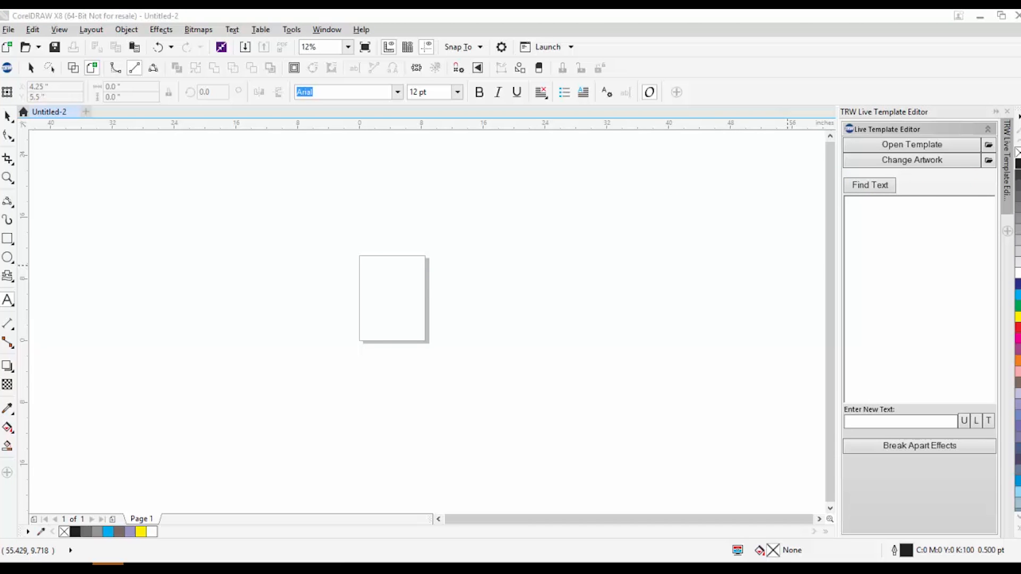
click(279, 298)
scroll(245, 285, up, 1)
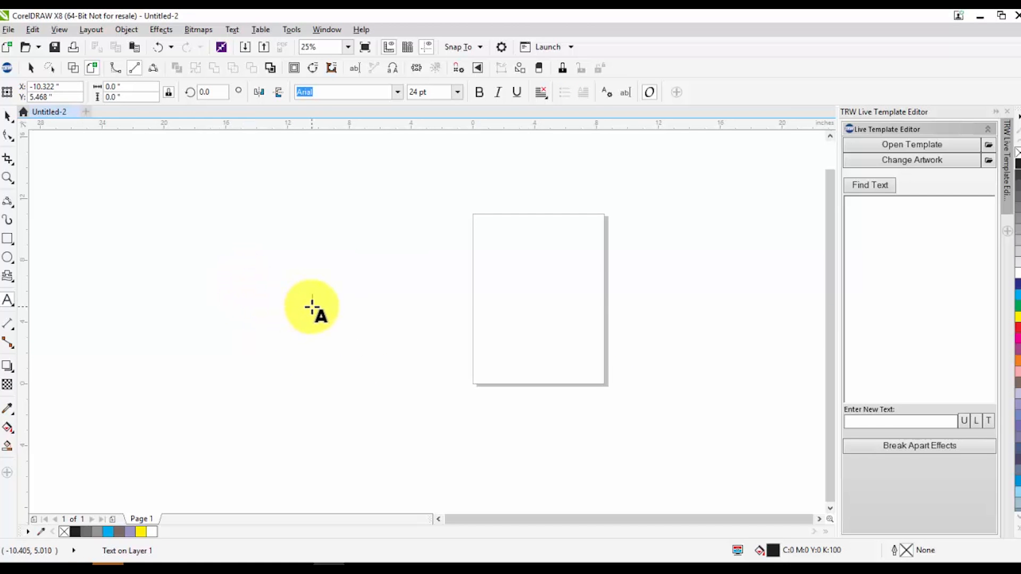
text(TRW)
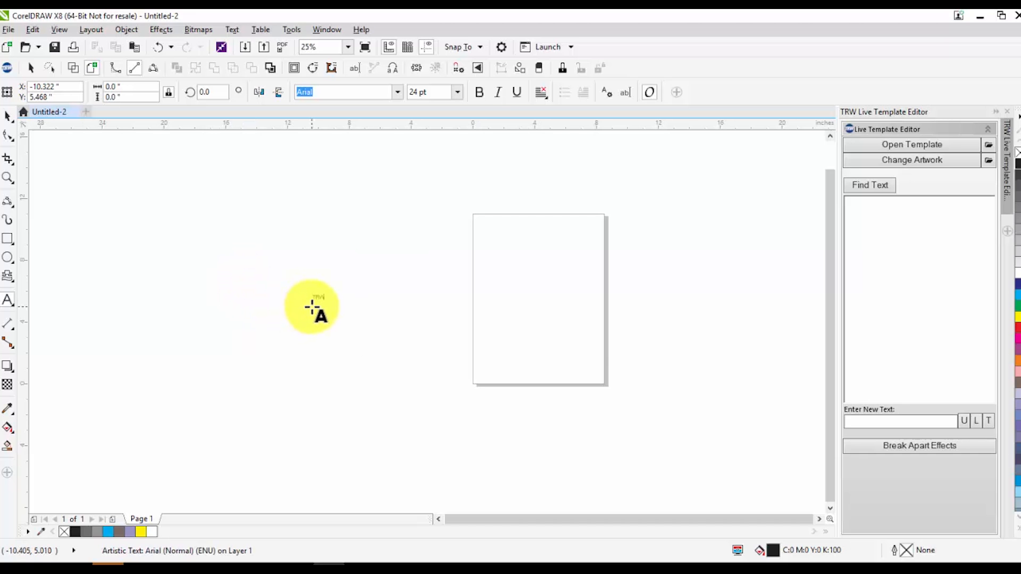
text( ROCKS!)
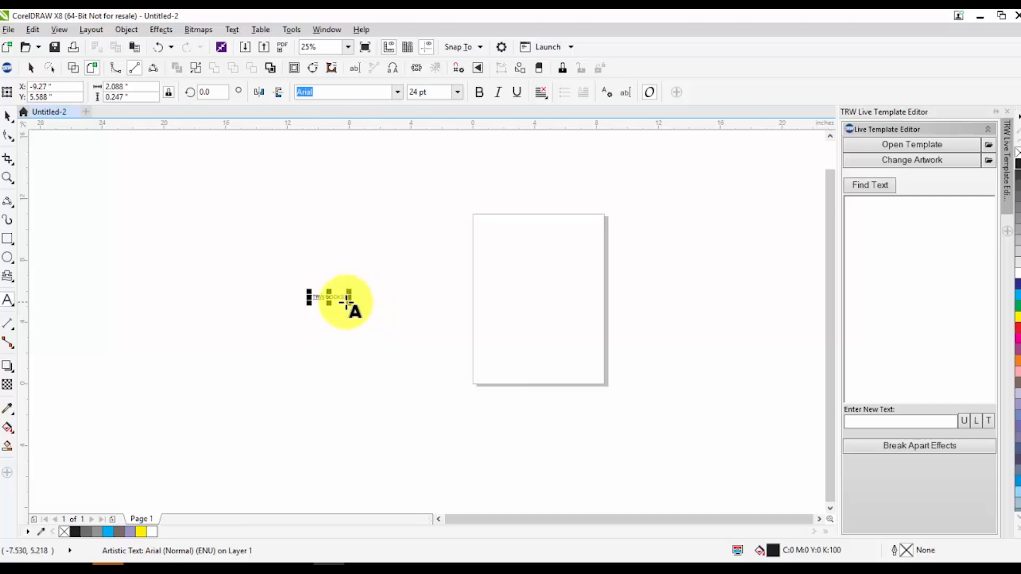
click(349, 297)
click(9, 120)
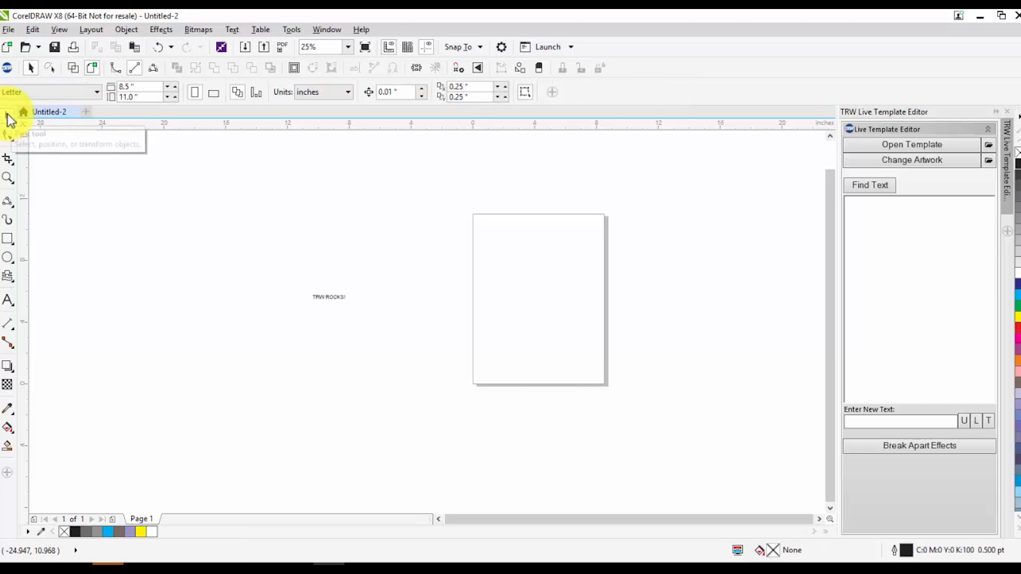
click(243, 308)
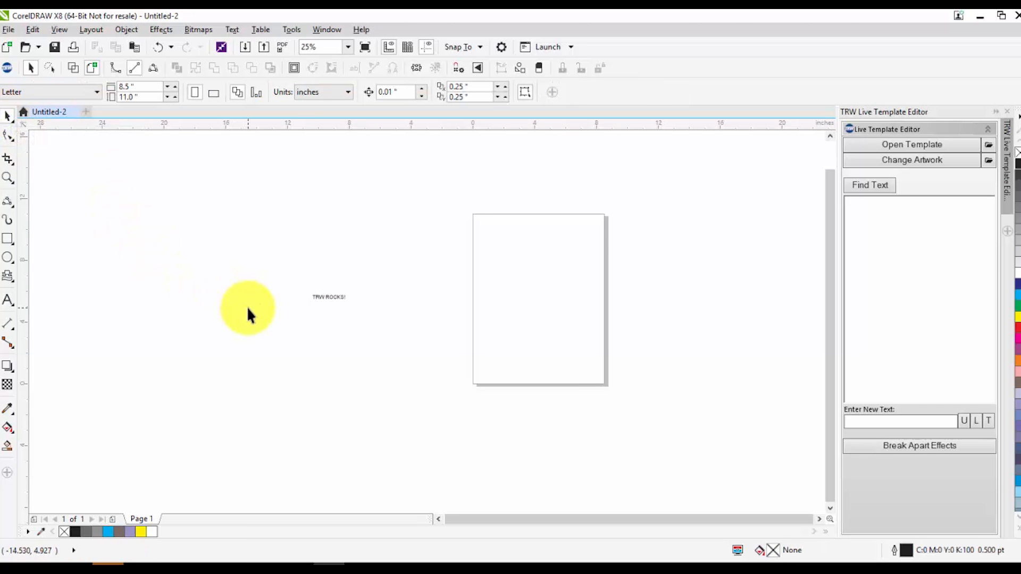
Enlarge the "TRW ROCKS!" text proportionally to about 13 inches wide, roughly 150 pt
click(329, 297)
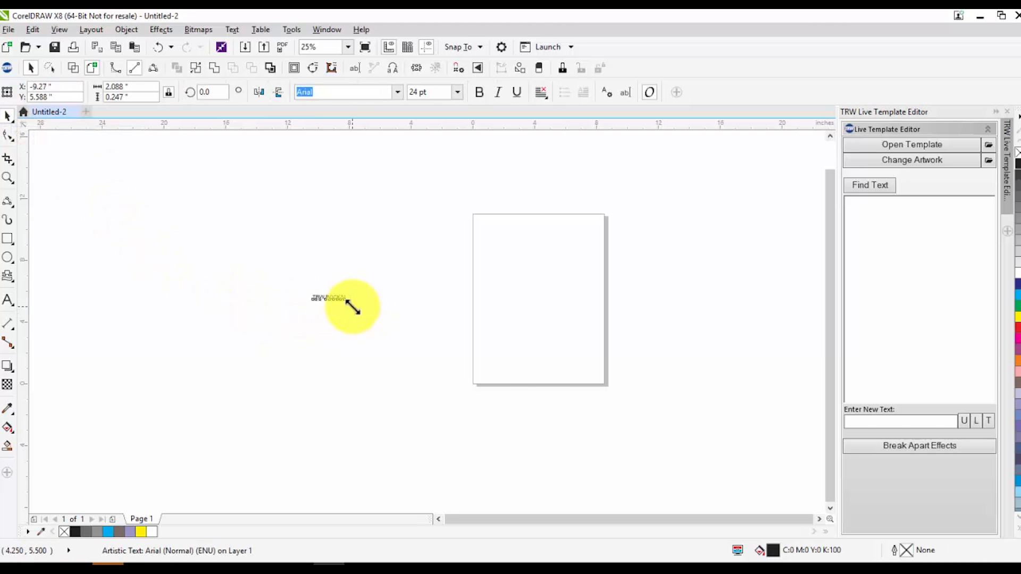
drag(346, 303, 520, 376)
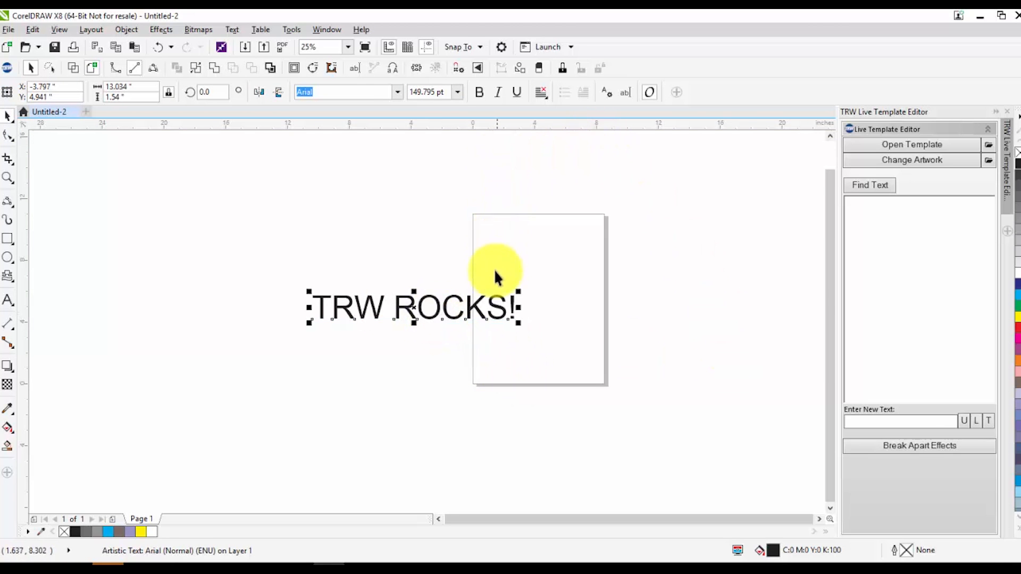
click(569, 355)
click(438, 311)
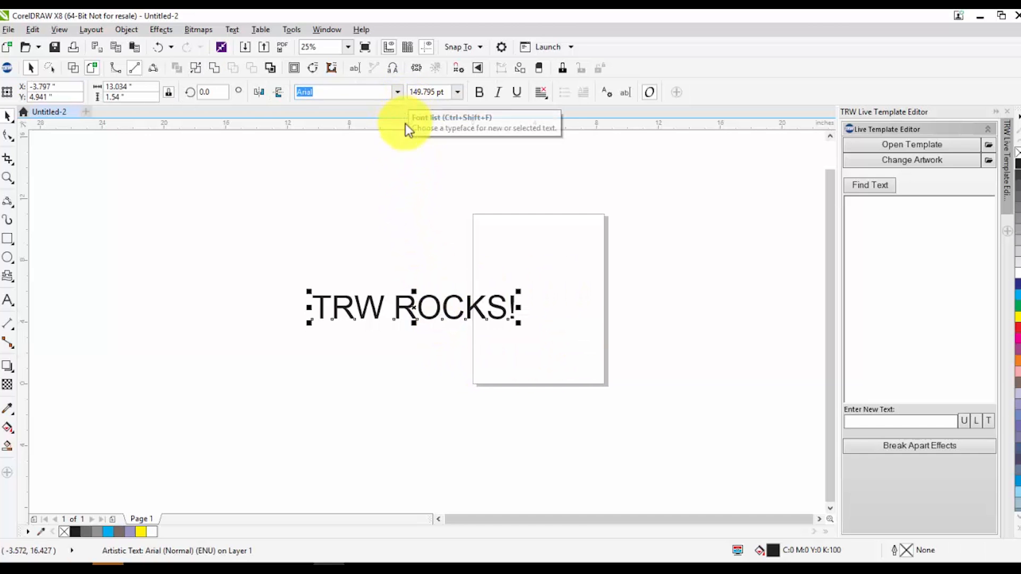
click(354, 271)
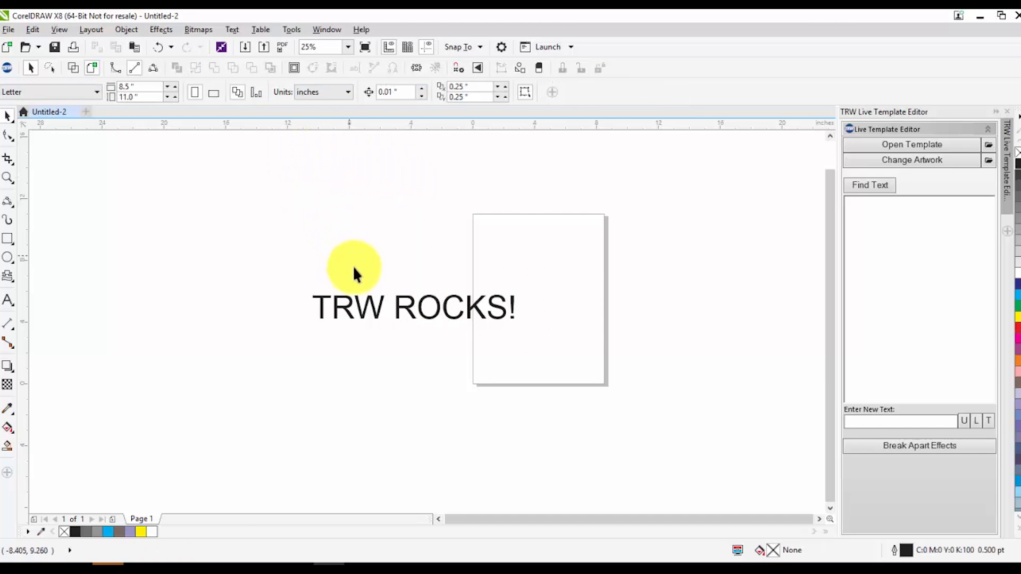
Change the font of the "TRW ROCKS!" text to BubbleGum
click(361, 308)
click(396, 92)
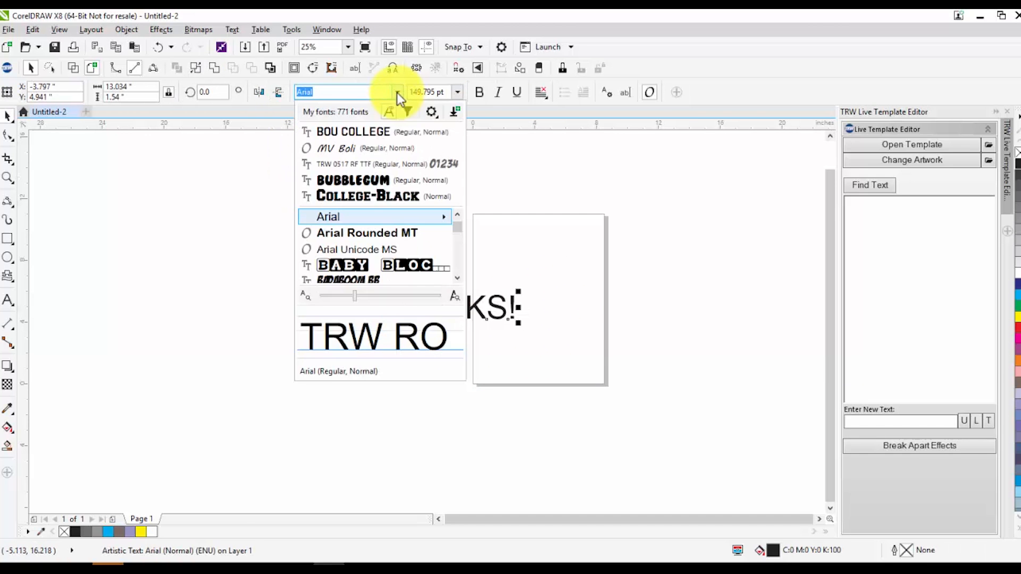
click(385, 180)
click(349, 311)
scroll(369, 306, up, 1)
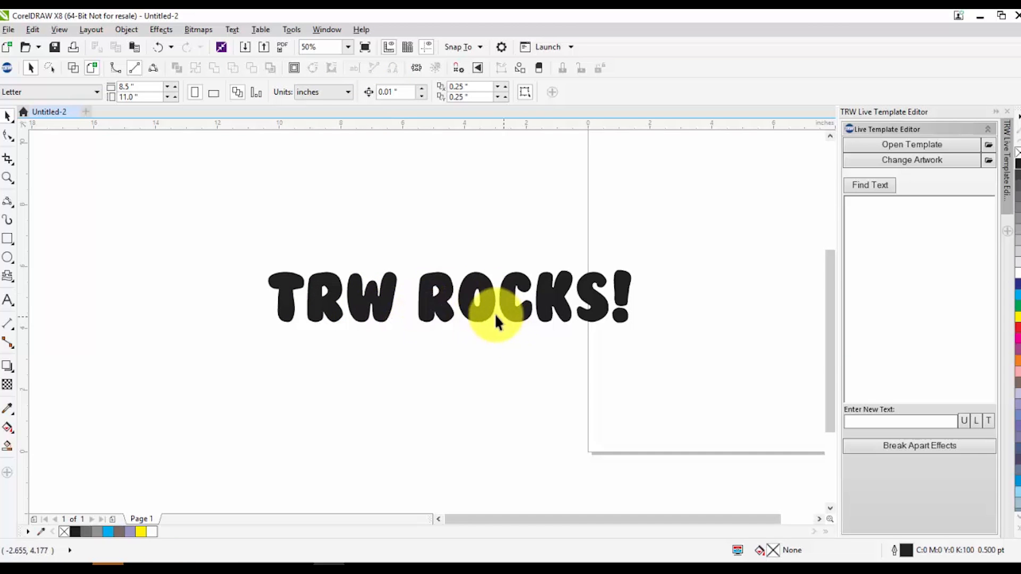
Break the "TRW ROCKS!" artistic text apart into separate words and deselect everything
click(426, 307)
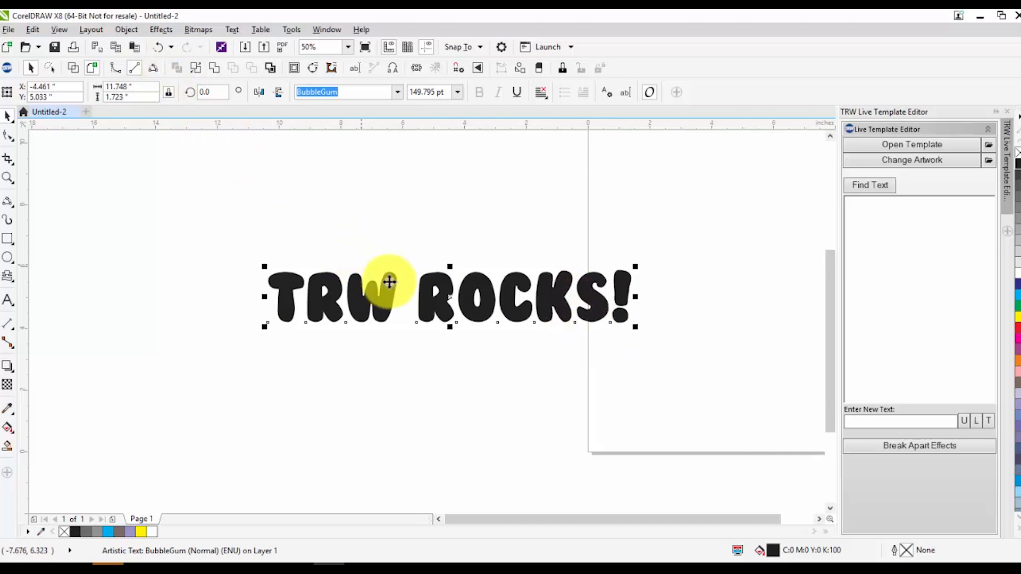
double_click(418, 291)
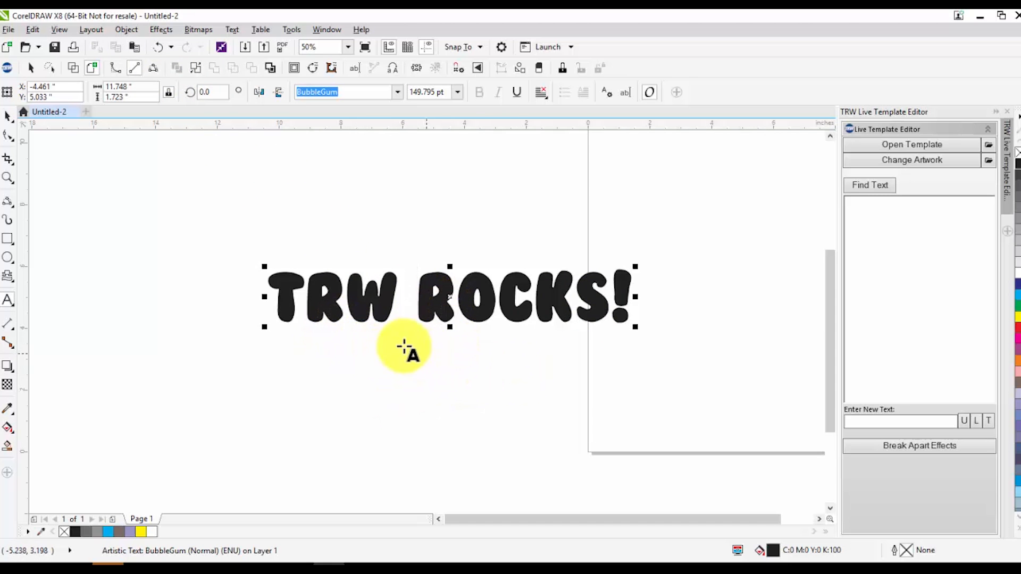
click(8, 116)
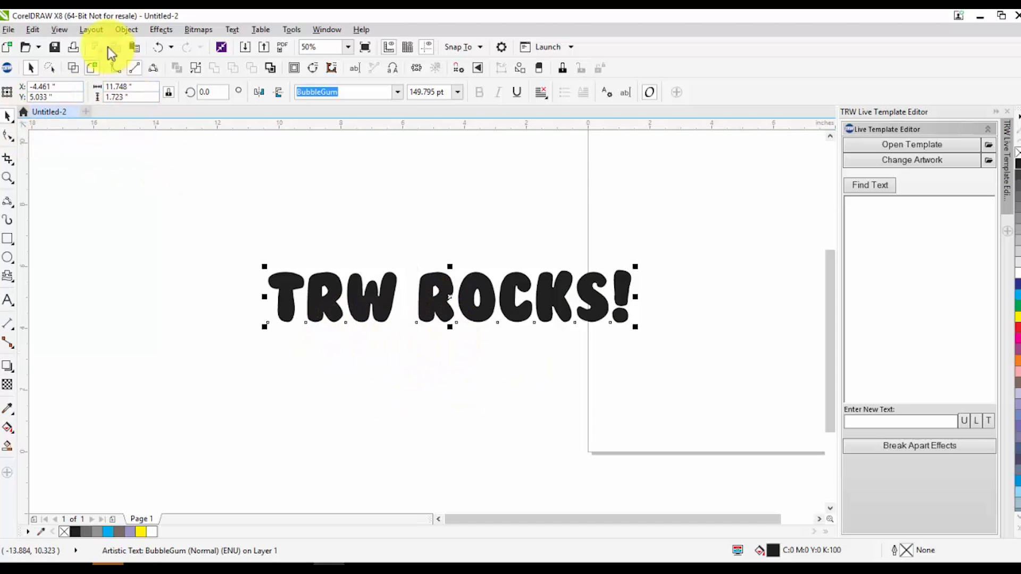
click(127, 30)
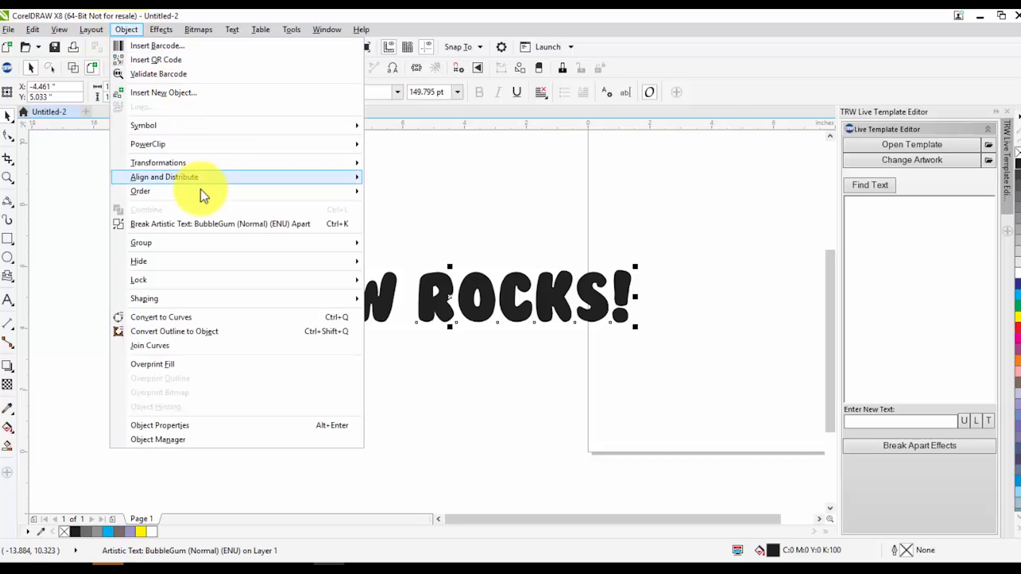
click(203, 226)
click(347, 245)
Try moving the words "TRW" and "ROCKS!" away from each other, and undo both moves
drag(350, 289, 295, 283)
drag(435, 296, 501, 269)
key(ctrl+z)
key(ctrl+z)
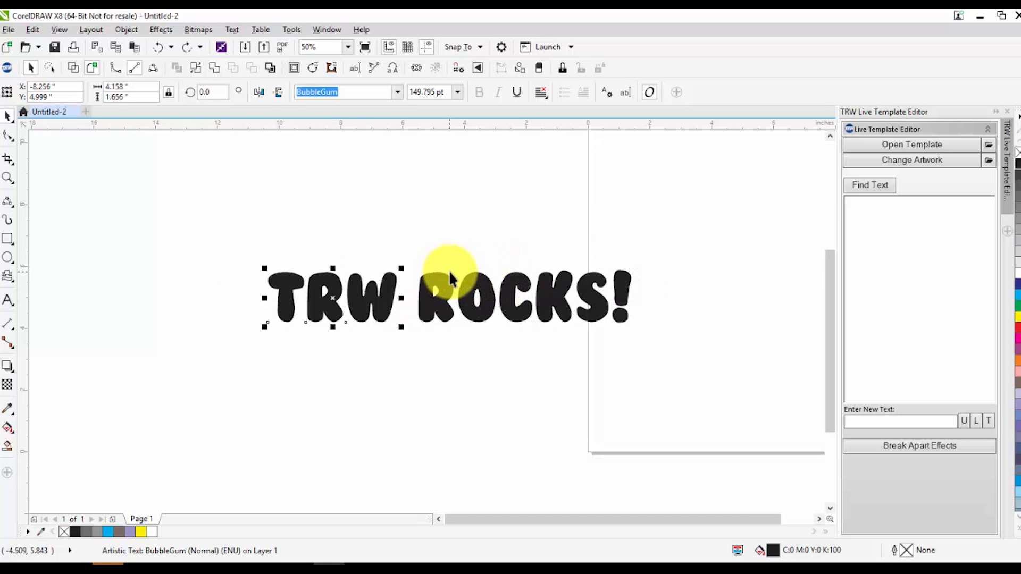
Try placing "ROCKS!" beneath "TRW" and shifting "TRW" slightly down and left, and undo both moves
click(426, 358)
drag(442, 304, 331, 366)
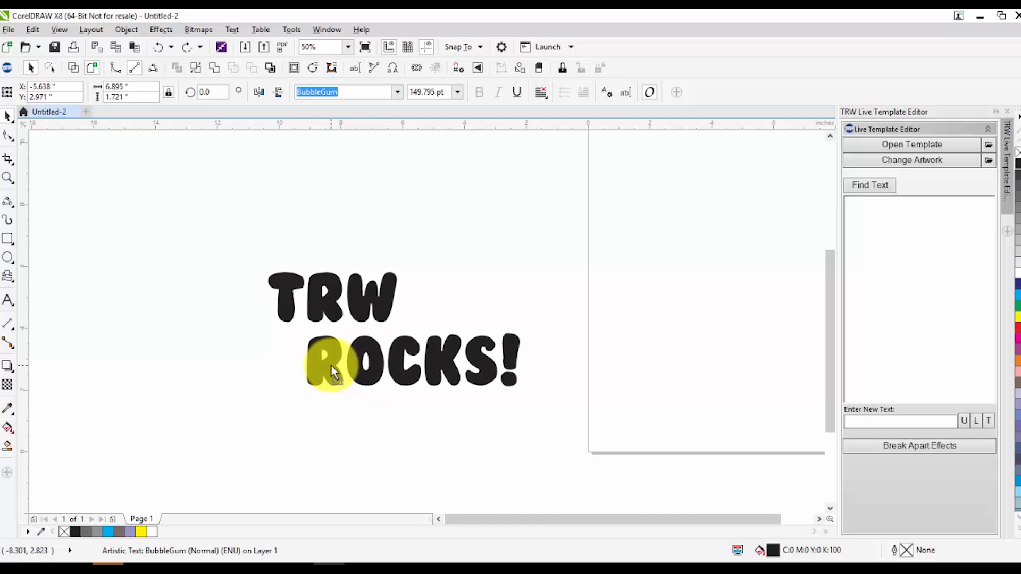
click(213, 404)
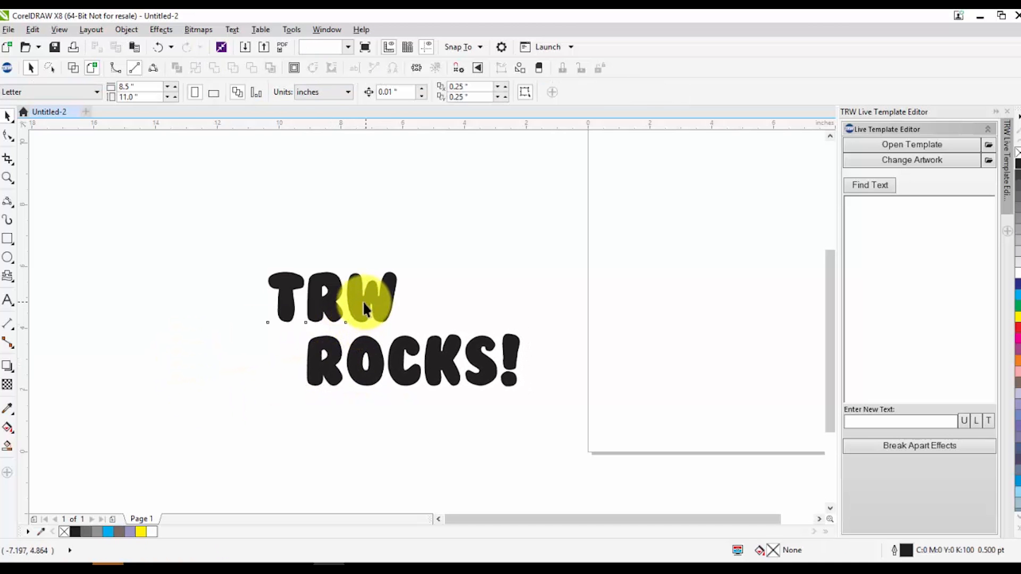
drag(364, 301, 357, 311)
click(249, 334)
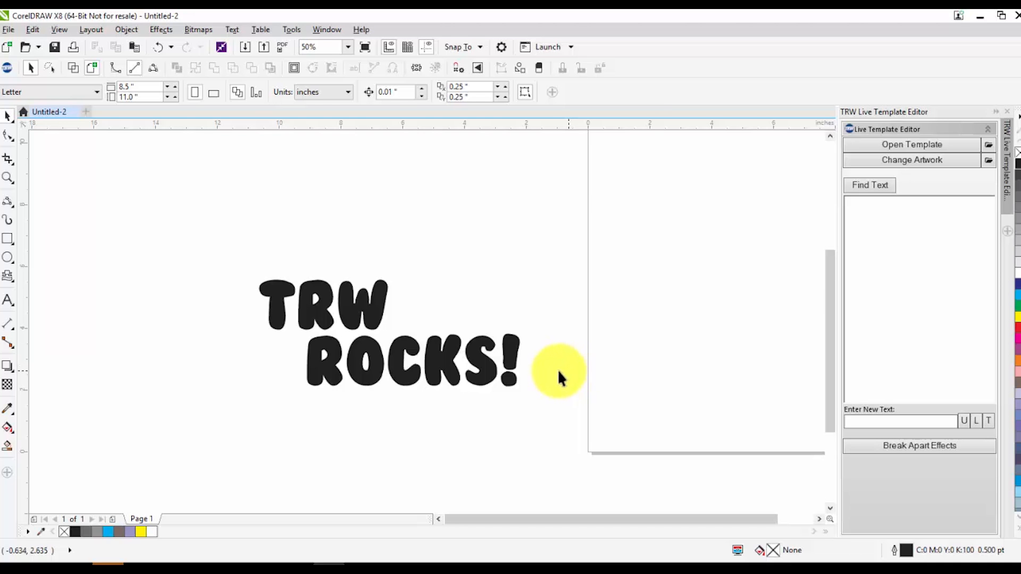
key(ctrl+z)
key(ctrl+z)
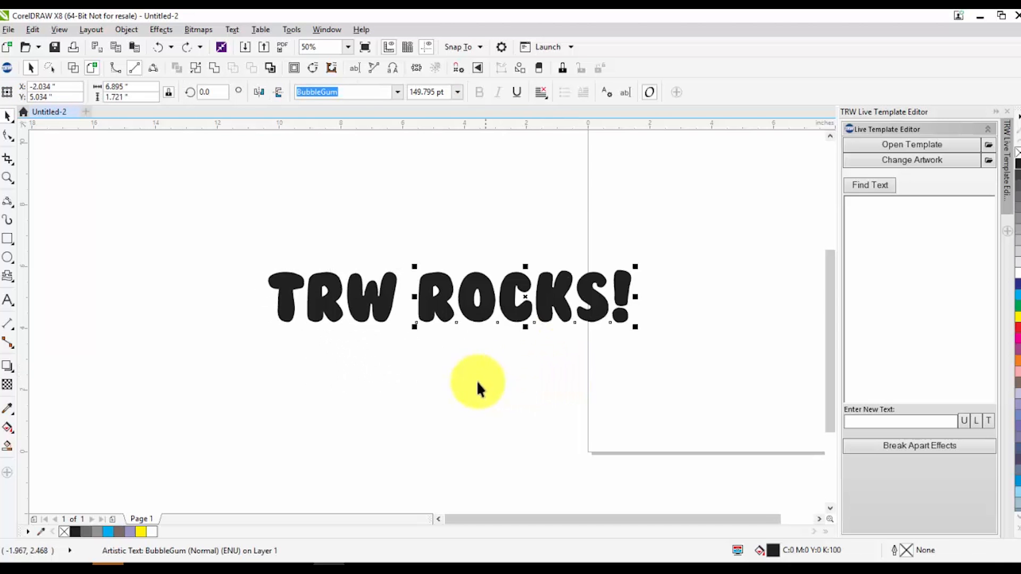
click(250, 250)
scroll(260, 190, up, 1)
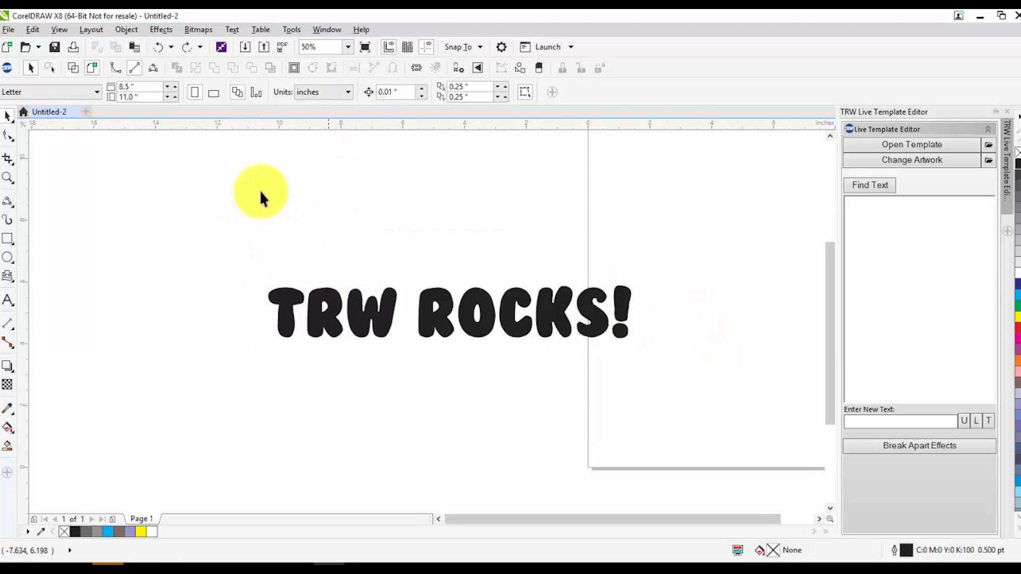
drag(148, 232, 727, 405)
click(386, 260)
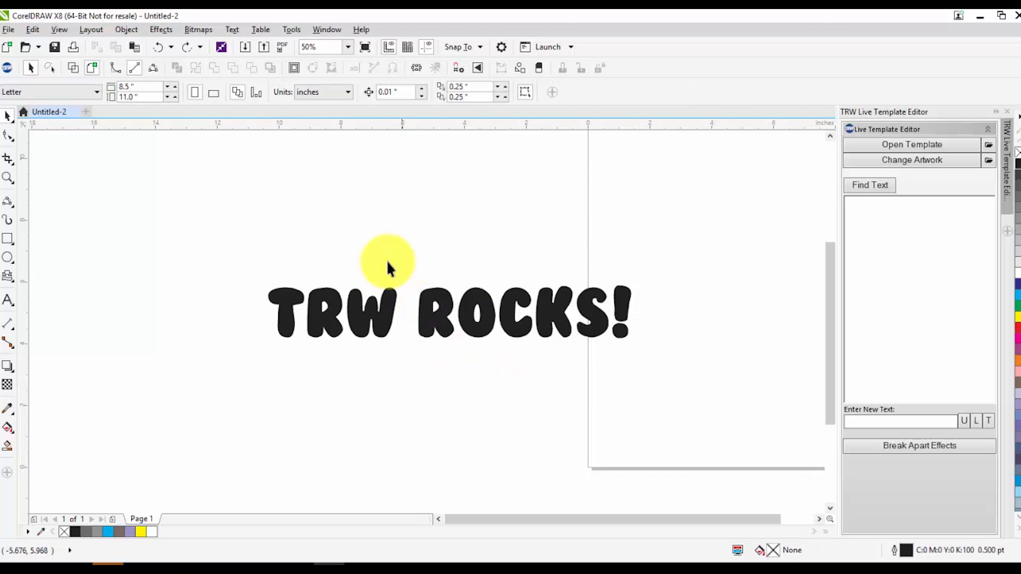
drag(248, 254, 762, 385)
click(125, 29)
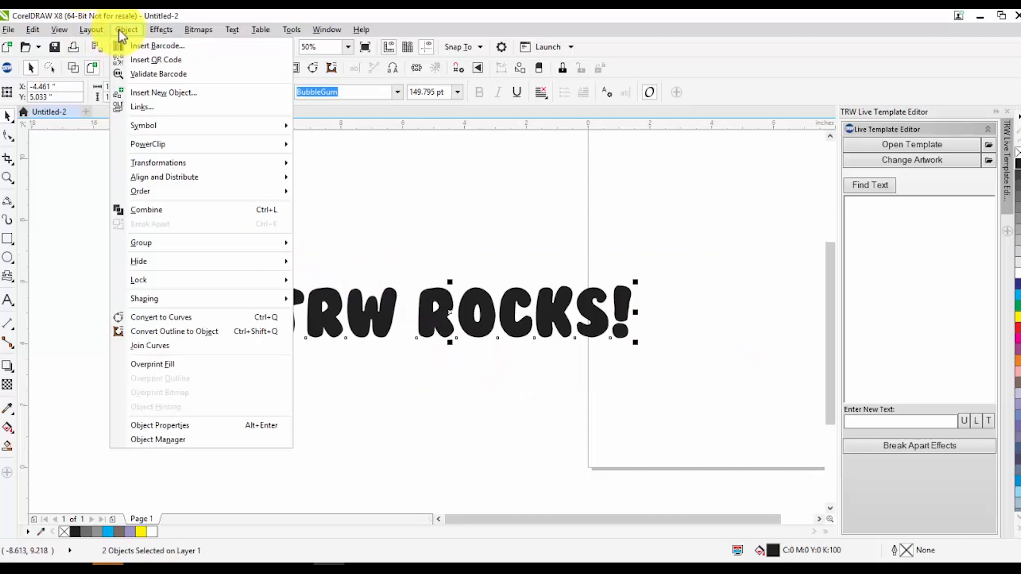
click(161, 210)
click(333, 321)
click(189, 318)
Break the word "TRW" apart into individual letters
click(312, 315)
click(126, 30)
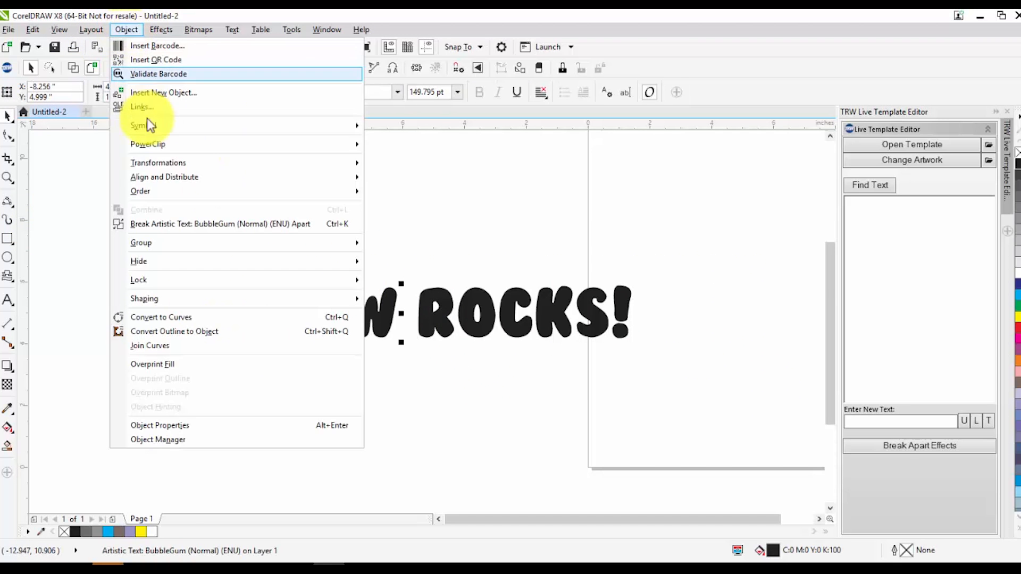
click(164, 221)
Try moving "ROCKS!" as a whole word above "TRW", and undo the move
click(426, 316)
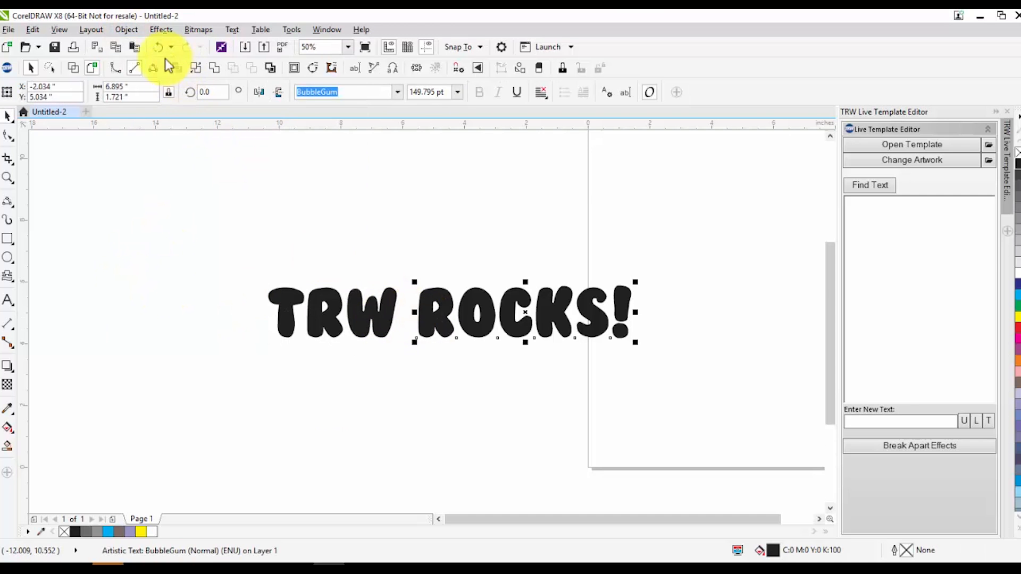
click(126, 30)
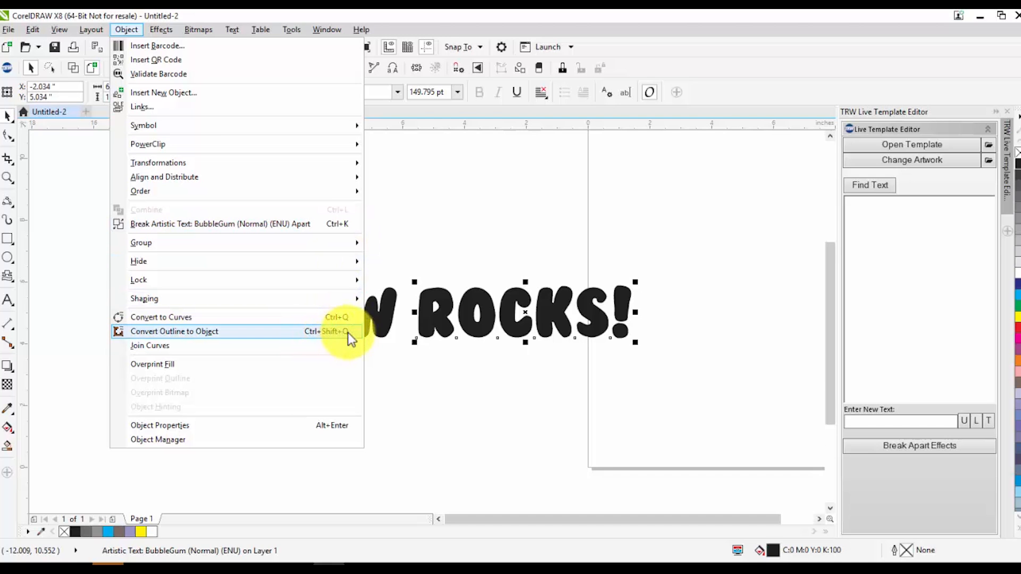
click(340, 224)
drag(468, 297, 489, 209)
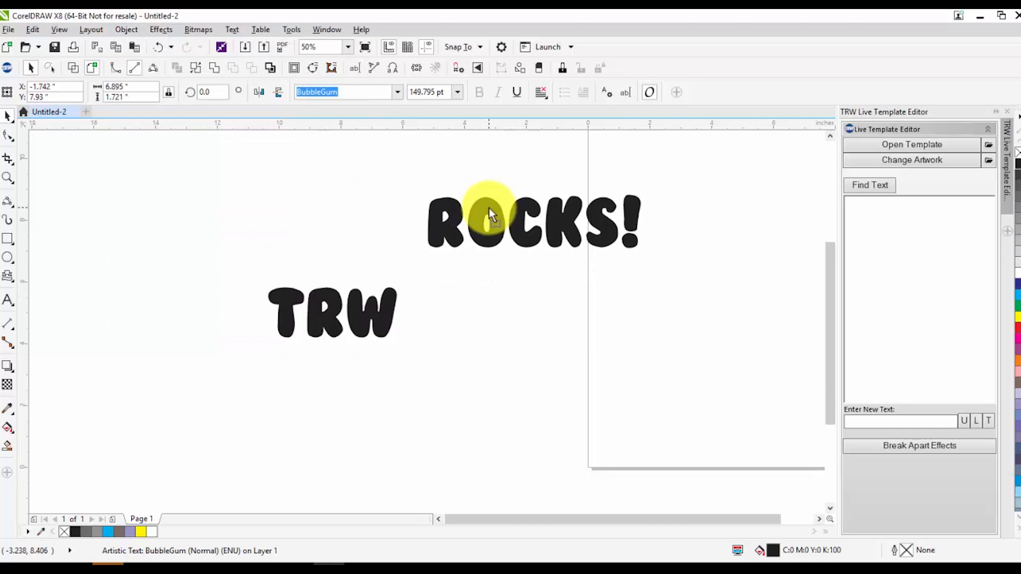
key(ctrl+z)
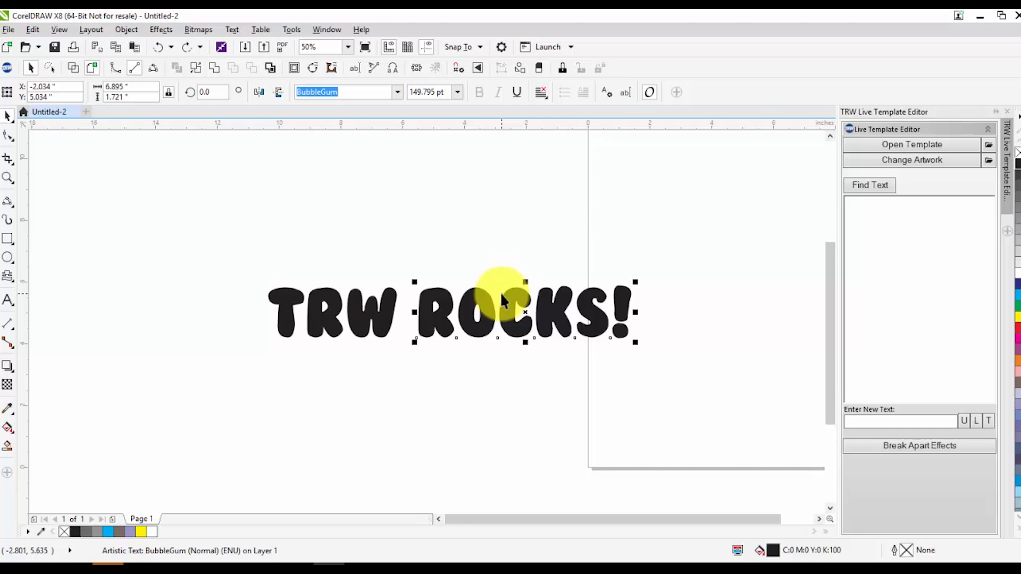
Break the word "ROCKS!" apart into individual letters, and undo a trial move of its "R"
key(ctrl+i)
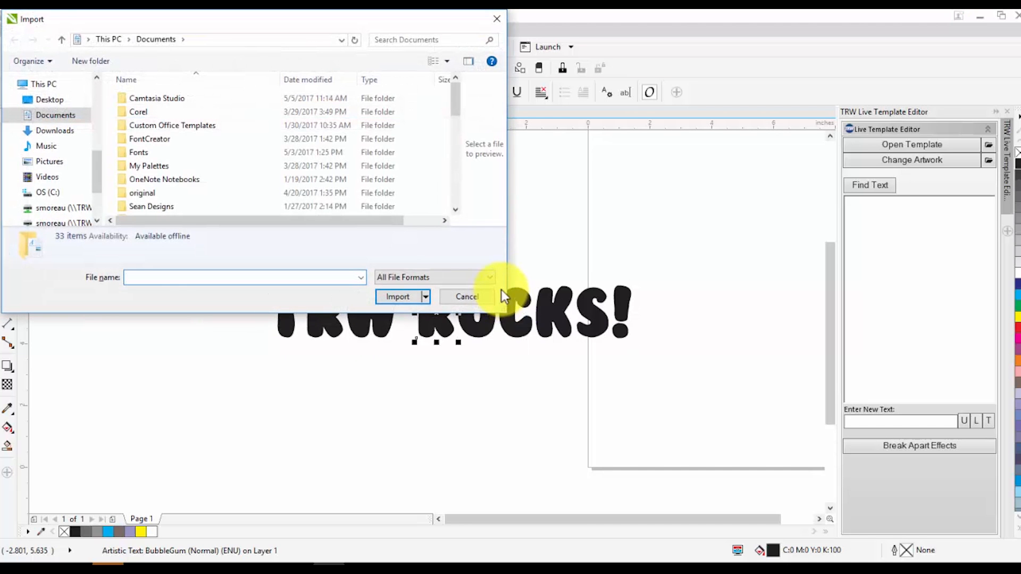
click(477, 300)
drag(448, 326, 533, 349)
key(ctrl+z)
key(ctrl+z)
key(ctrl+z)
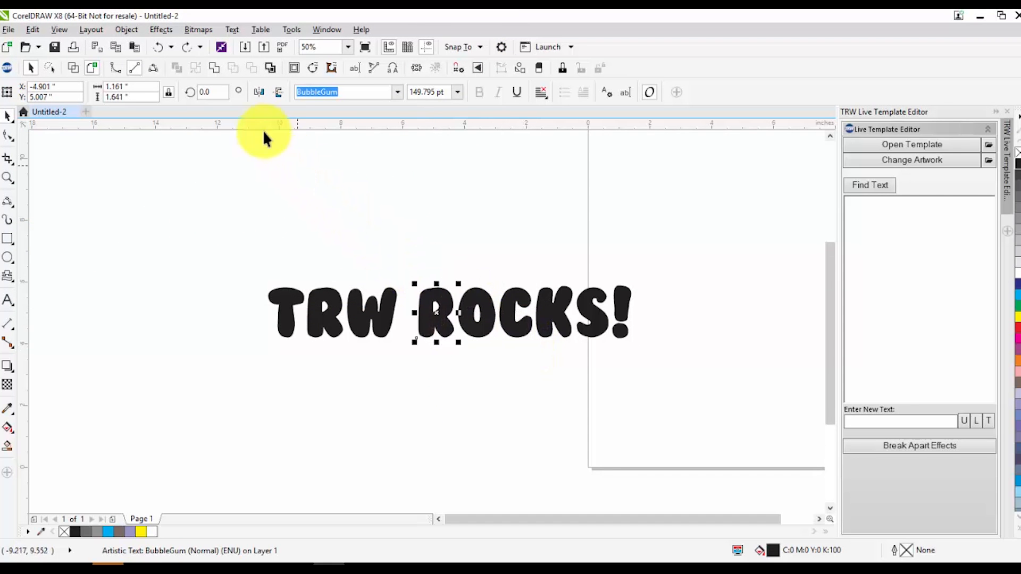
click(150, 25)
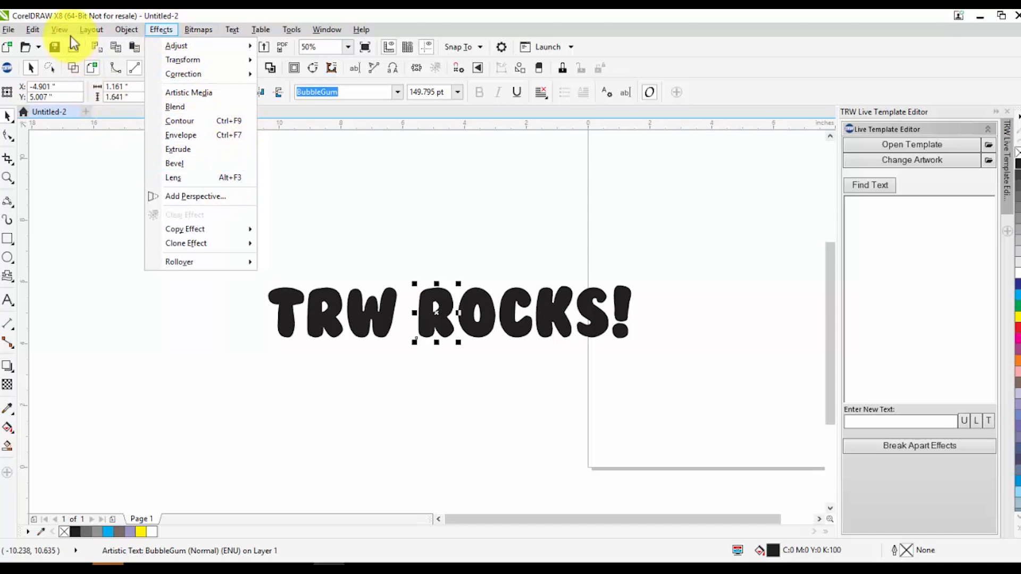
mouse_move(84, 30)
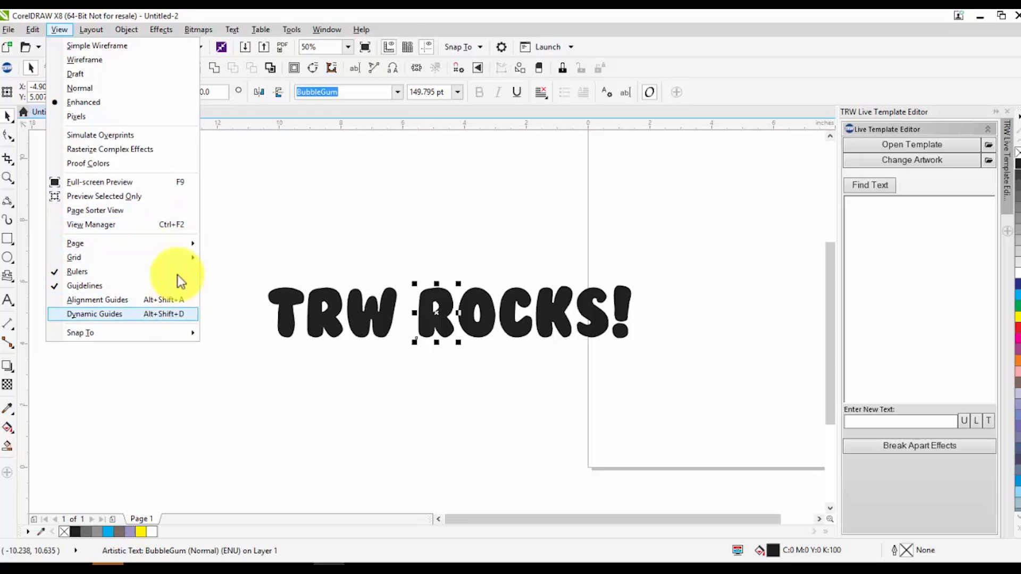
mouse_move(167, 31)
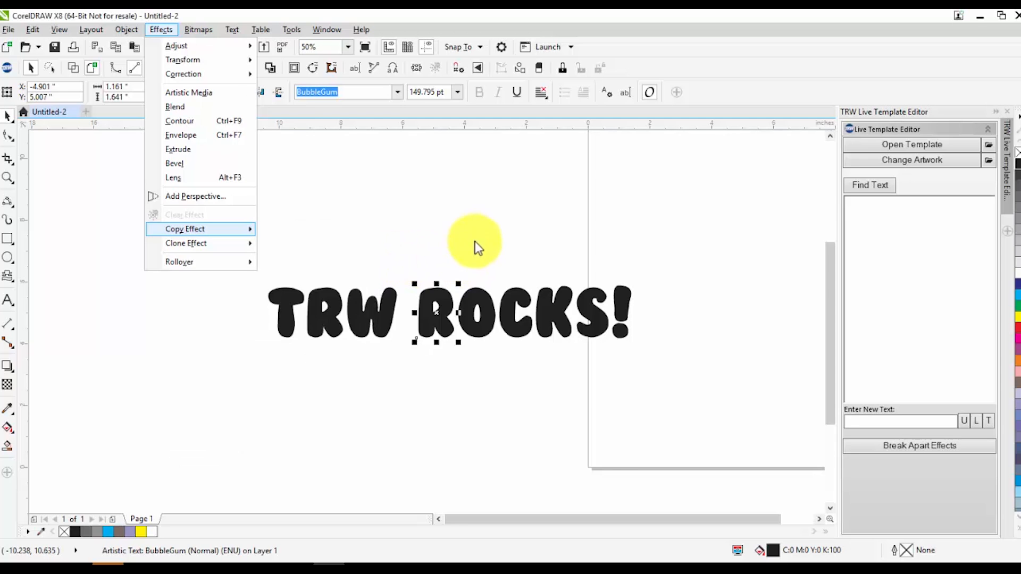
click(488, 218)
Try moving the "R" of "ROCKS!" up and its "O" down, undo both moves, and deselect everything
drag(441, 300, 416, 199)
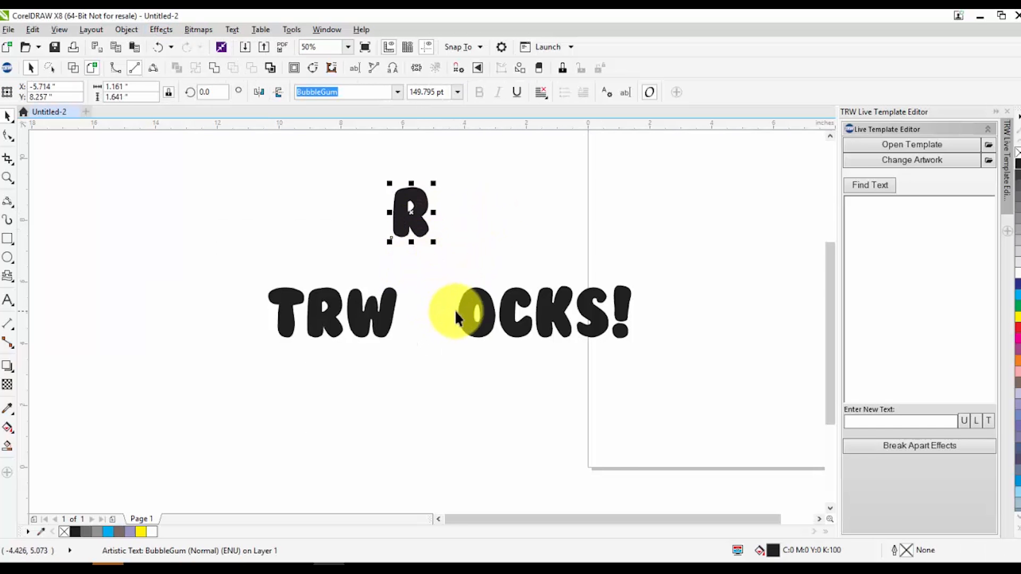
drag(468, 311, 449, 371)
key(ctrl+z)
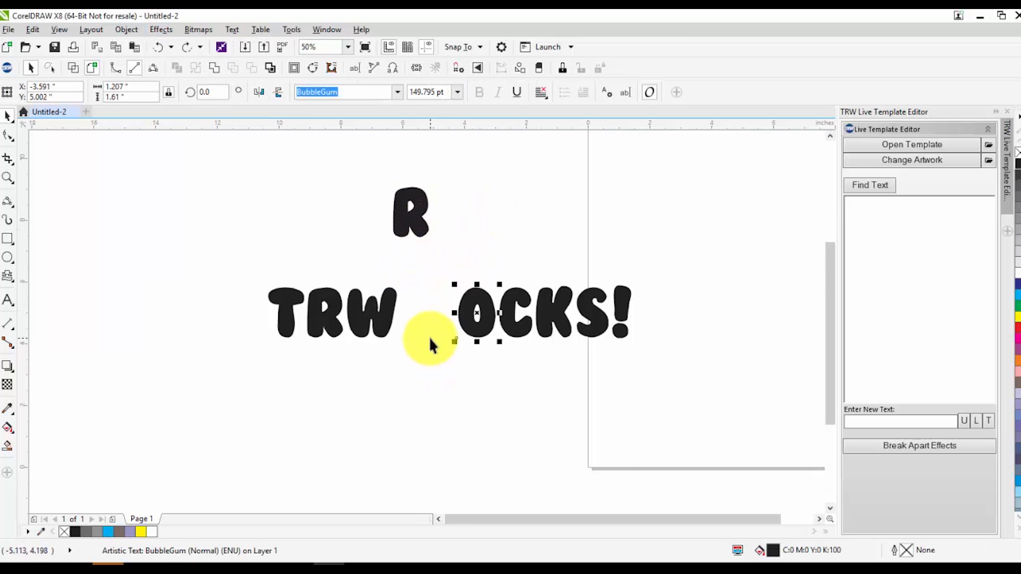
key(ctrl+z)
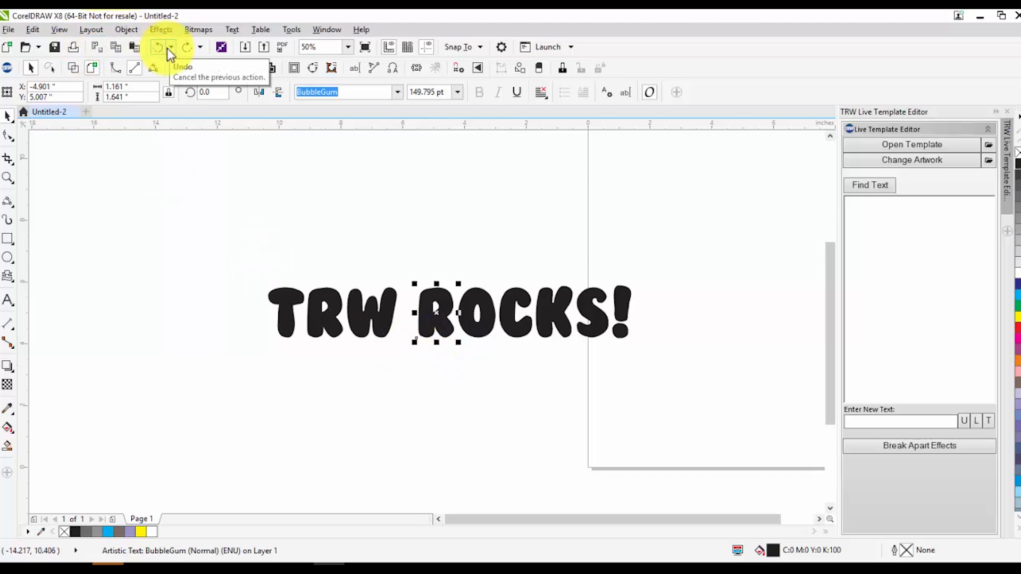
click(196, 169)
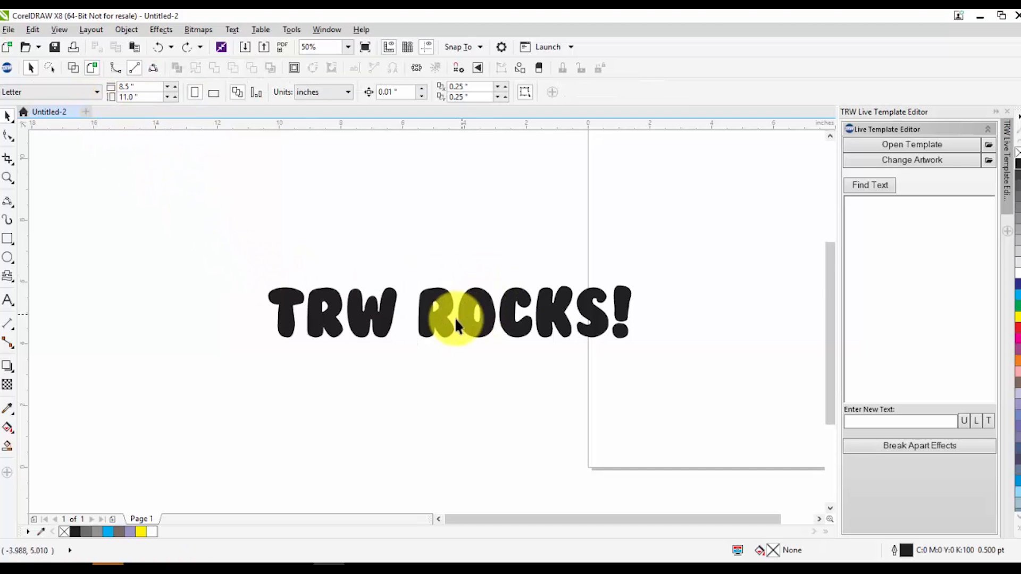
Stagger the first letters of "ROCKS!": raise the "R", lower the "O", and raise the "C" with a slight counterclockwise tilt
drag(443, 308, 424, 295)
scroll(449, 287, up, 2)
drag(468, 332, 474, 355)
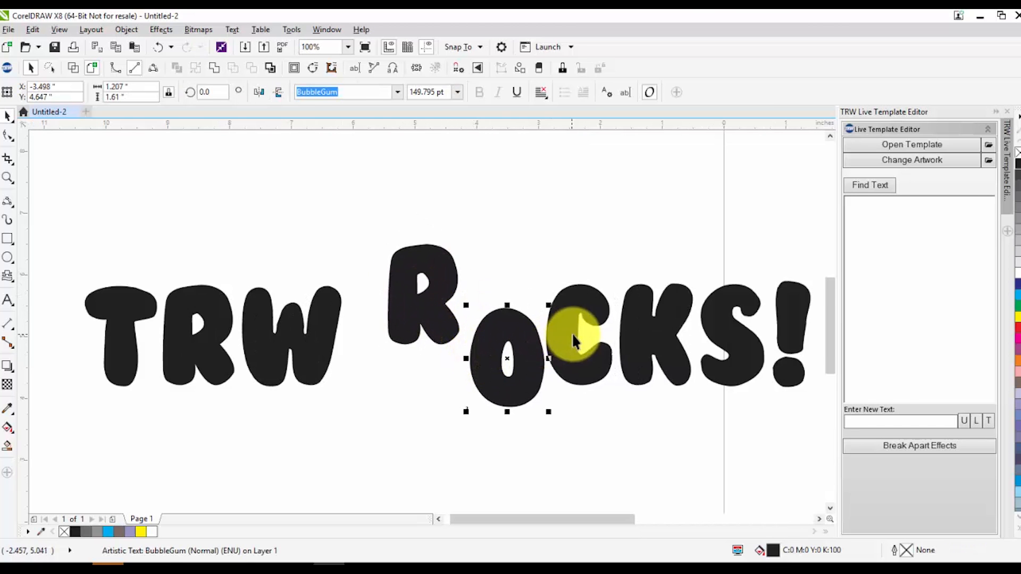
drag(573, 332, 573, 302)
click(571, 290)
mouse_move(547, 248)
mouse_down()
mouse_move(531, 242)
mouse_move(529, 256)
mouse_up()
Lower the "K" of "ROCKS!" slightly and tilt it clockwise
drag(655, 331, 654, 354)
click(654, 355)
drag(693, 311, 729, 327)
Enlarge the "S" of "ROCKS!" slightly, shift the exclamation mark to the right, and deselect everything
click(745, 342)
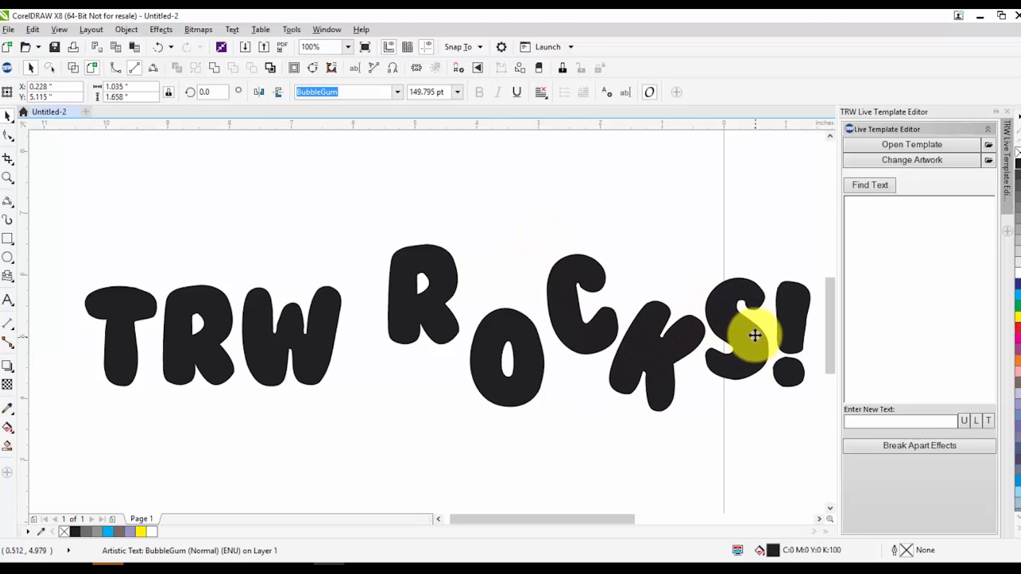
drag(702, 274, 689, 256)
drag(736, 314, 802, 315)
click(802, 315)
scroll(635, 316, down, 2)
scroll(662, 330, up, 1)
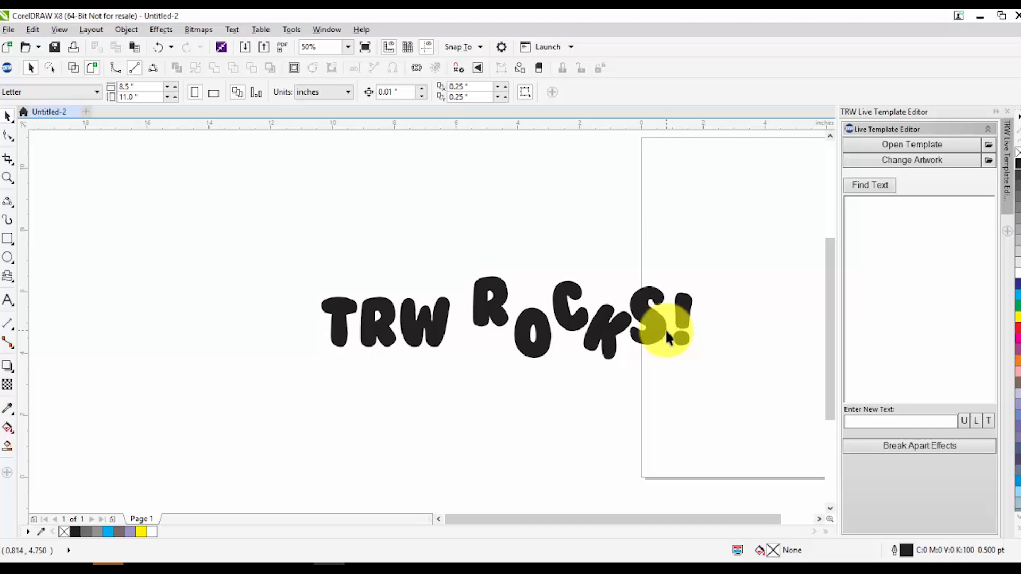
Delete all the letters of "TRW ROCKS!" from the drawing
drag(316, 264, 912, 481)
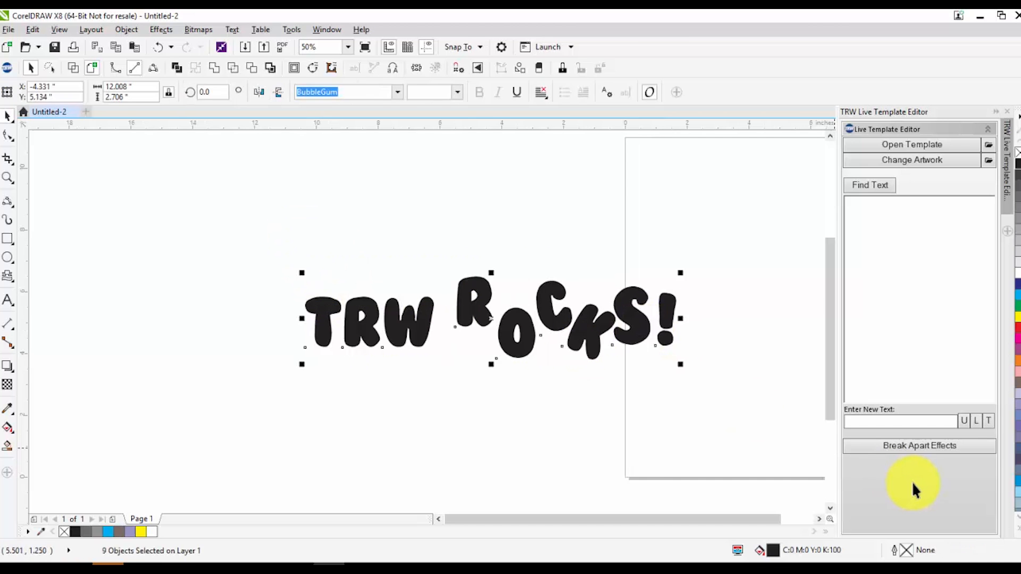
key(Delete)
scroll(278, 228, down, 1)
scroll(543, 248, up, 1)
scroll(535, 244, down, 2)
scroll(449, 201, up, 2)
scroll(468, 213, down, 2)
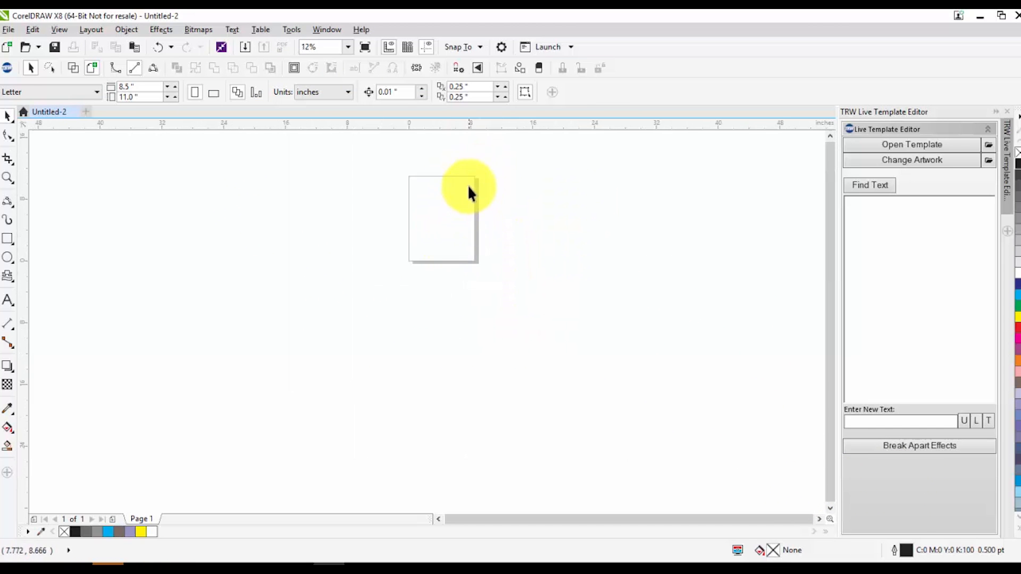
scroll(468, 189, up, 1)
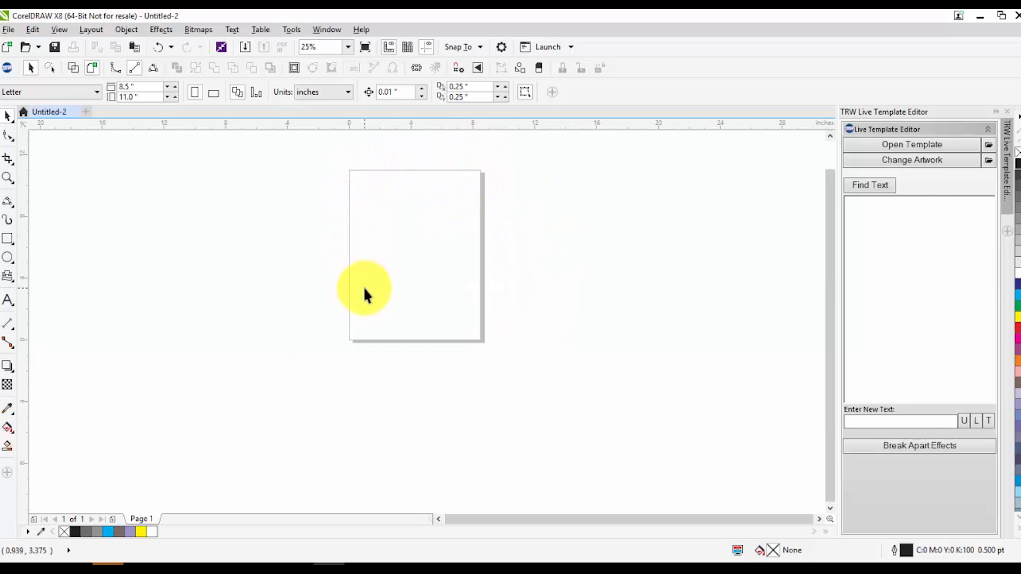
Set the document's page size to 20 inches wide and 20 inches high through the program options
click(292, 31)
key(Escape)
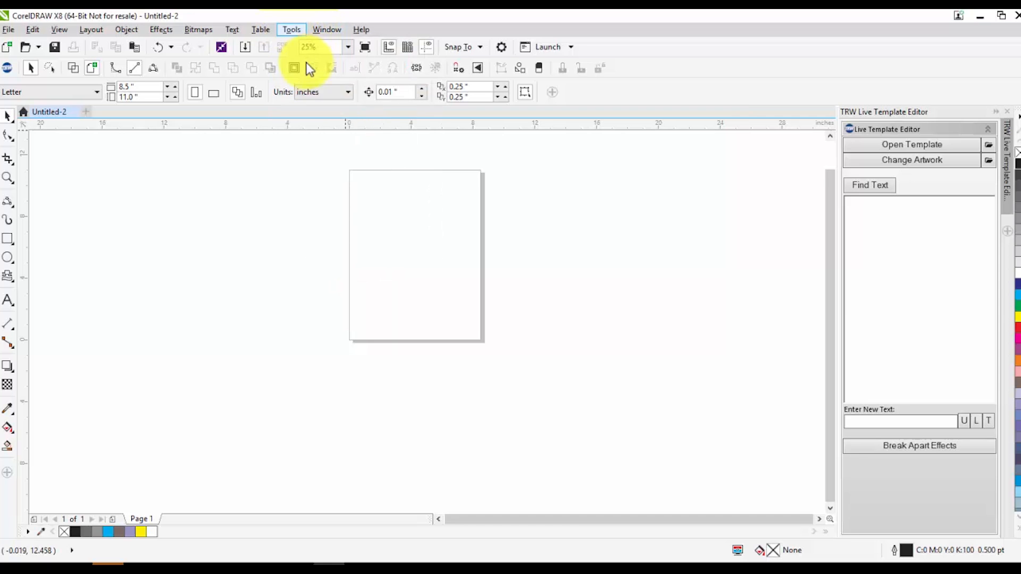
click(292, 344)
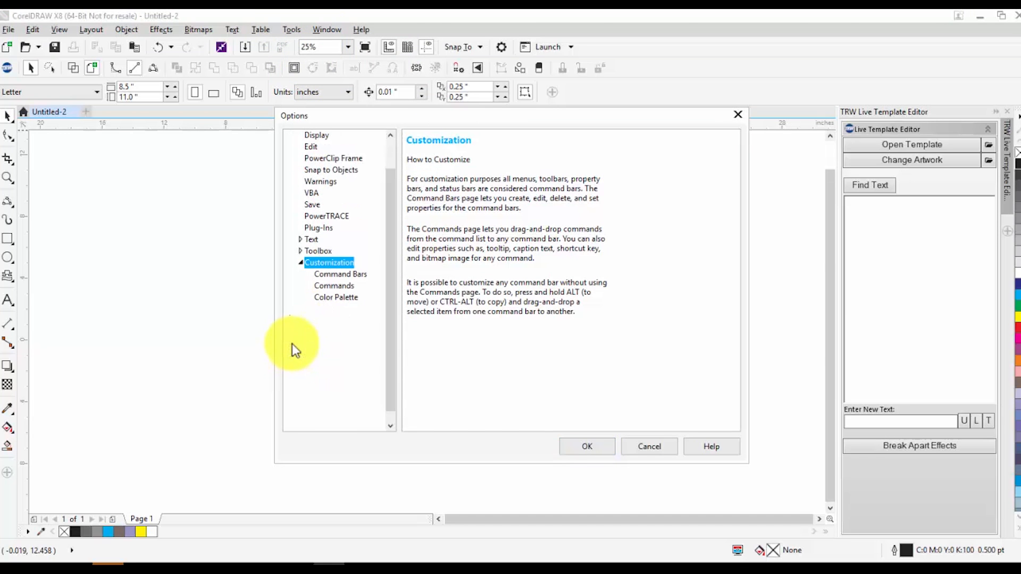
click(322, 333)
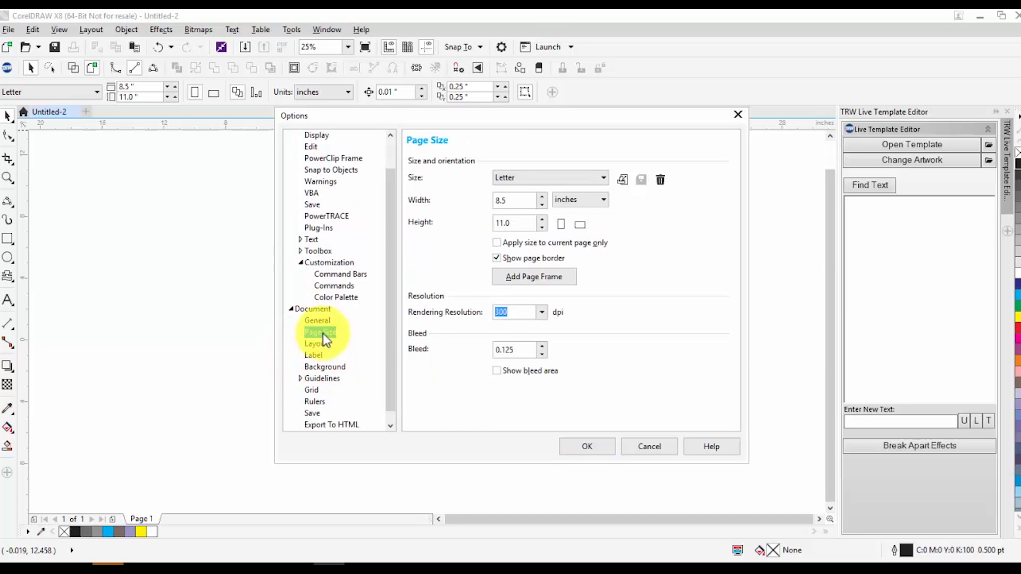
drag(668, 117, 924, 109)
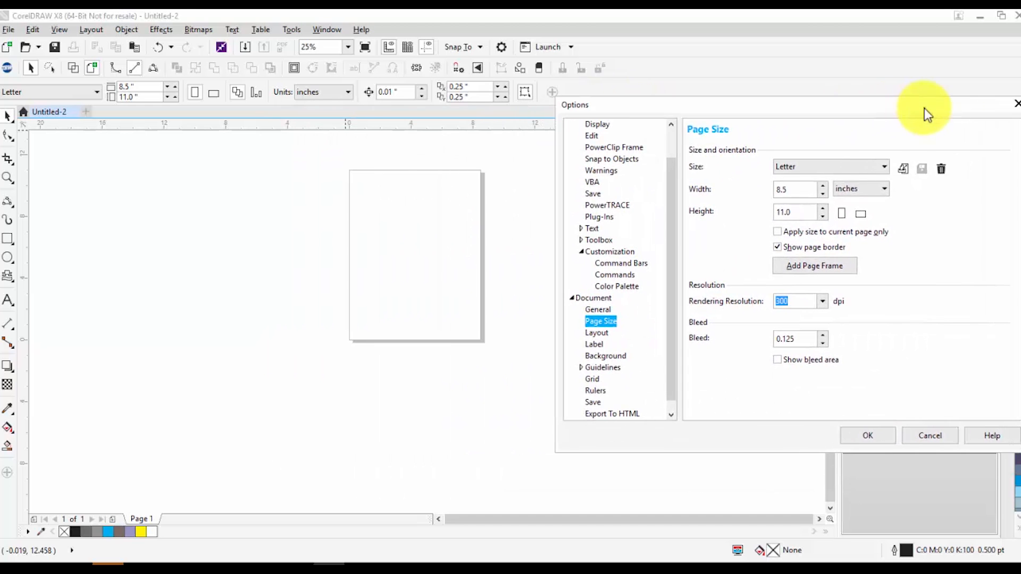
double_click(808, 189)
text(20)
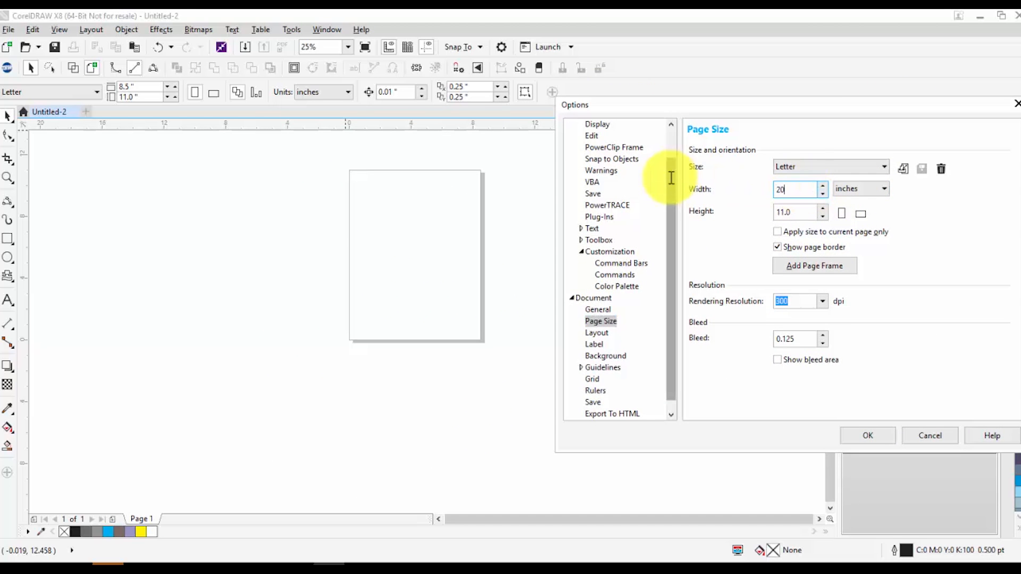
double_click(798, 213)
text(20)
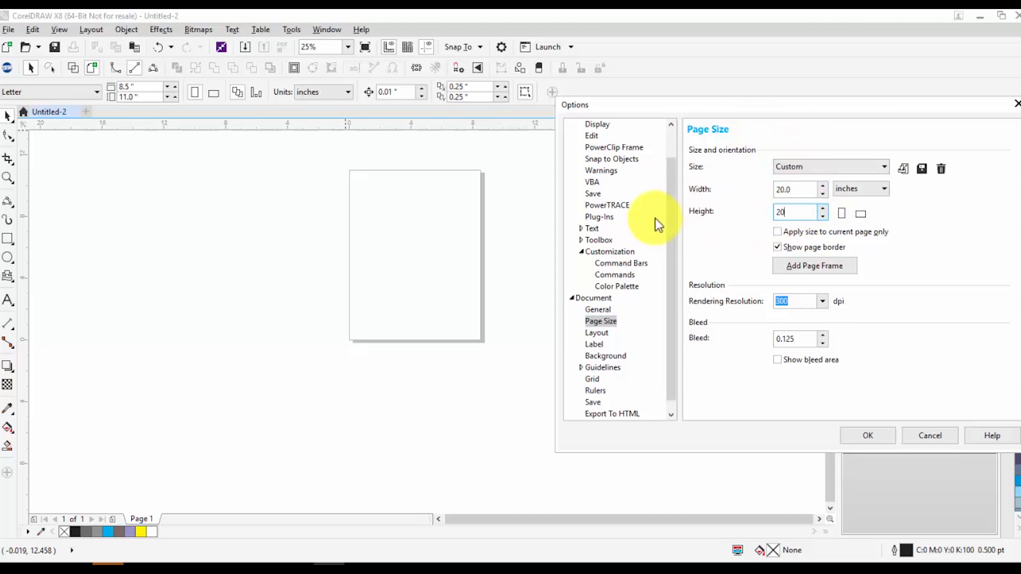
click(868, 432)
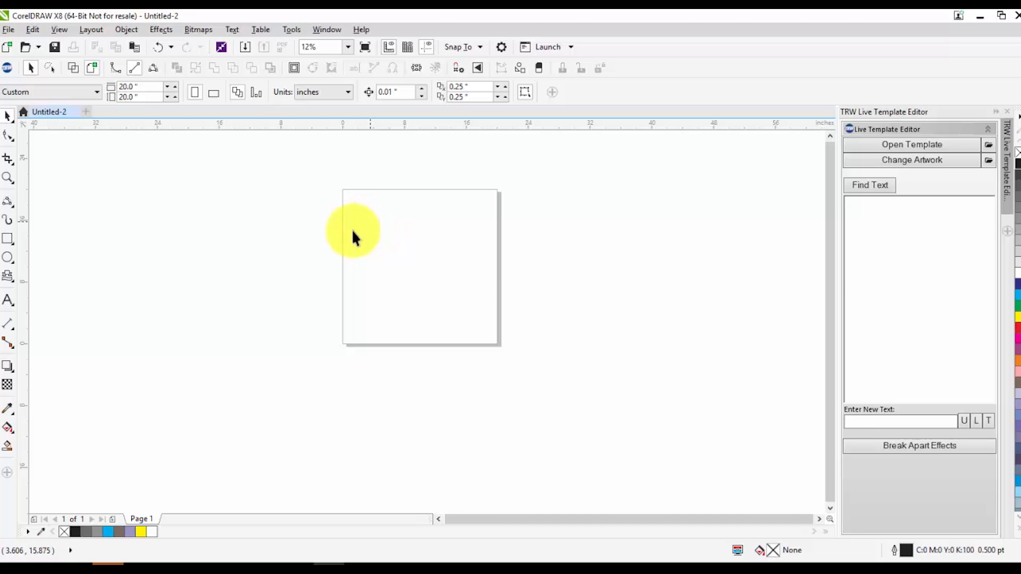
Set the page width to 8.5 inches and the page height to 11 inches
click(140, 86)
text(8.5)
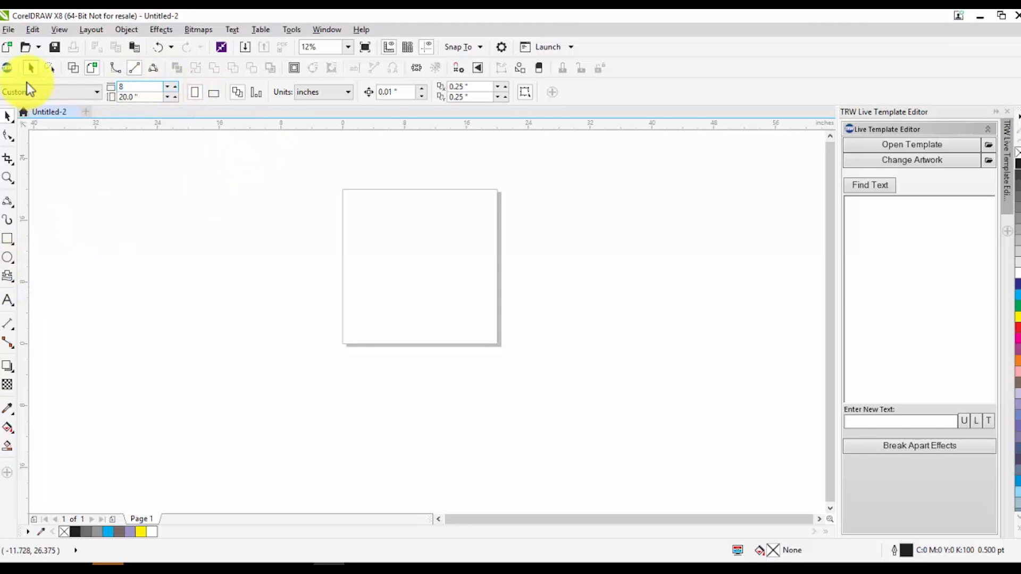
key(Return)
click(141, 97)
text(11)
key(Return)
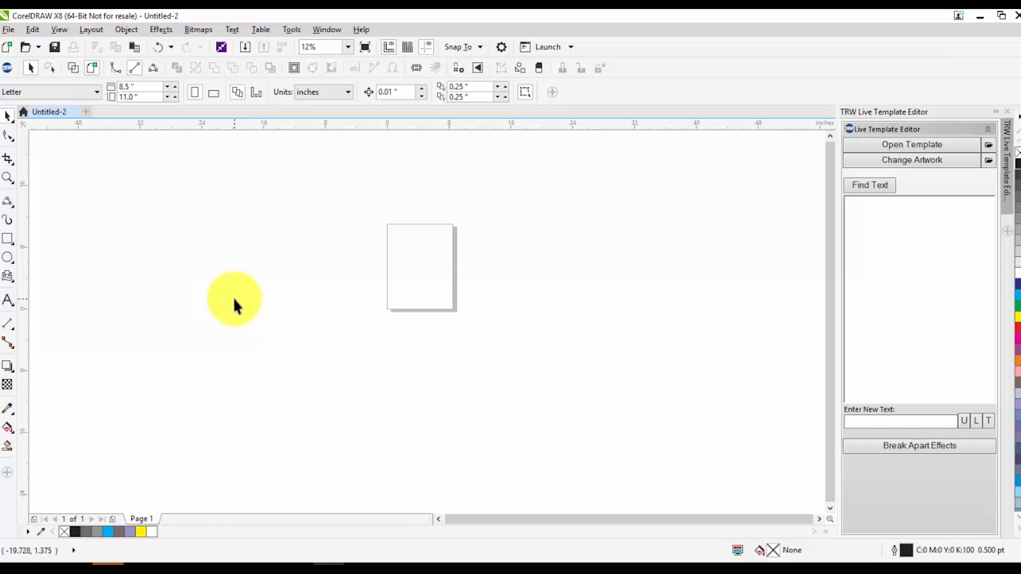
Draw a rectangle about 10.9 by 13.1 inches covering the whole page, fill it with cyan, and deselect it
click(8, 239)
drag(374, 217, 459, 318)
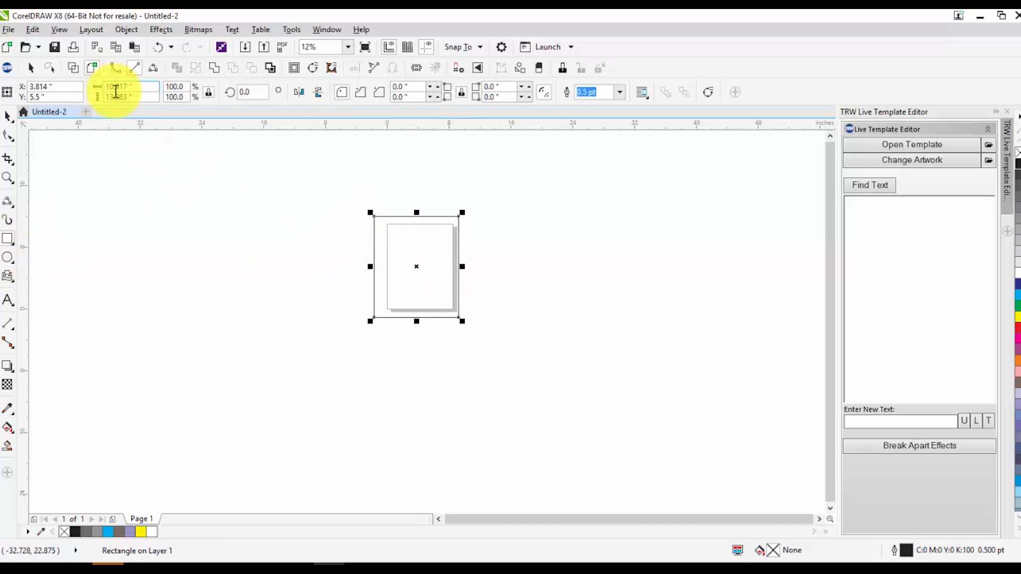
click(1017, 292)
click(524, 335)
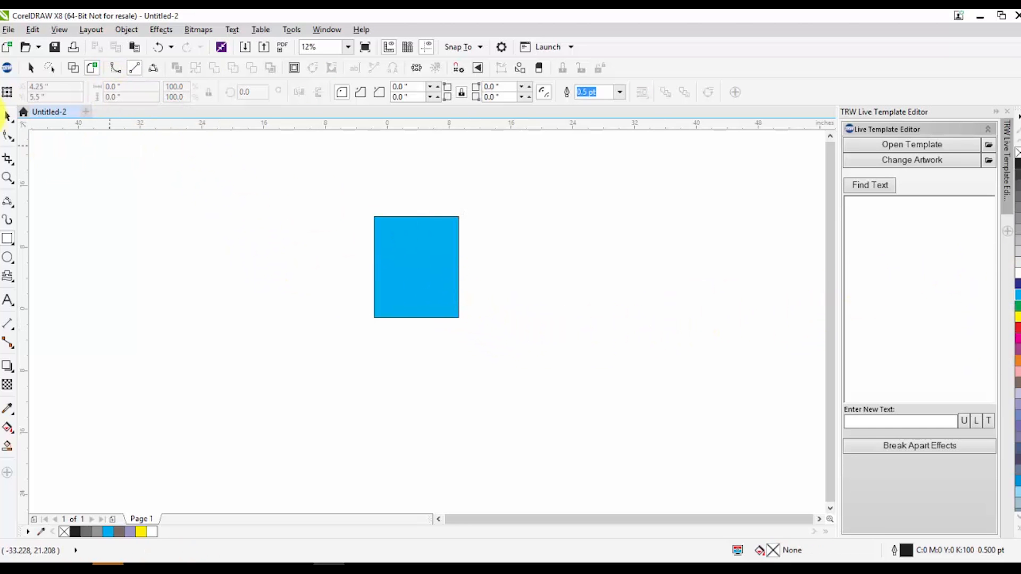
click(7, 116)
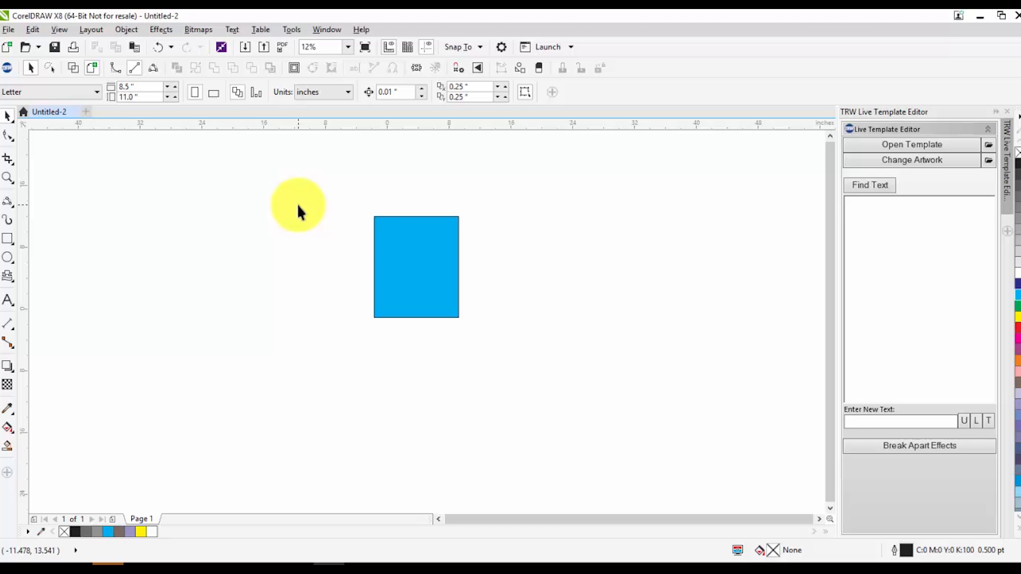
Move the cyan rectangle off the page into the empty area to the page's left, and deselect it
click(429, 277)
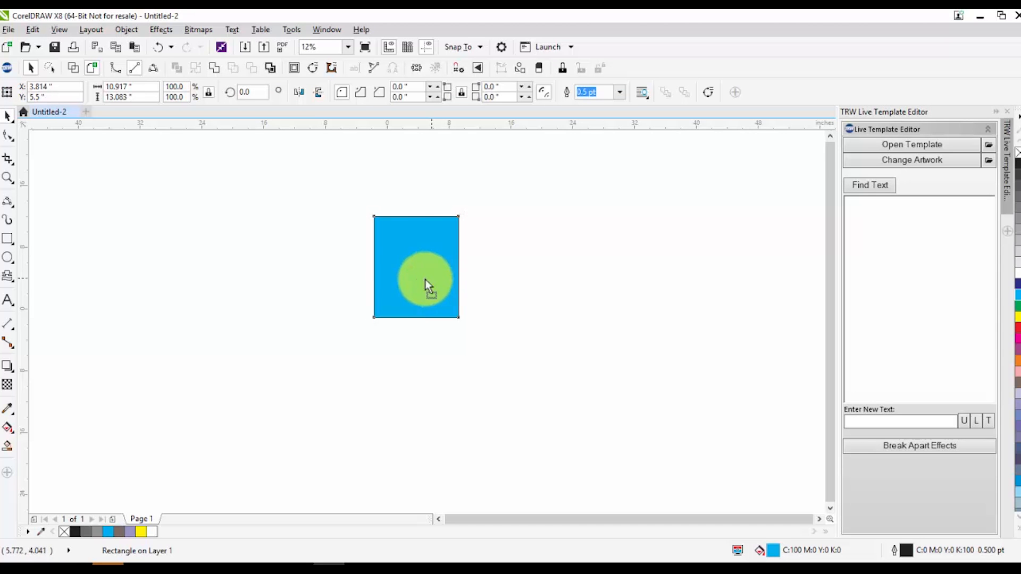
drag(425, 279, 336, 308)
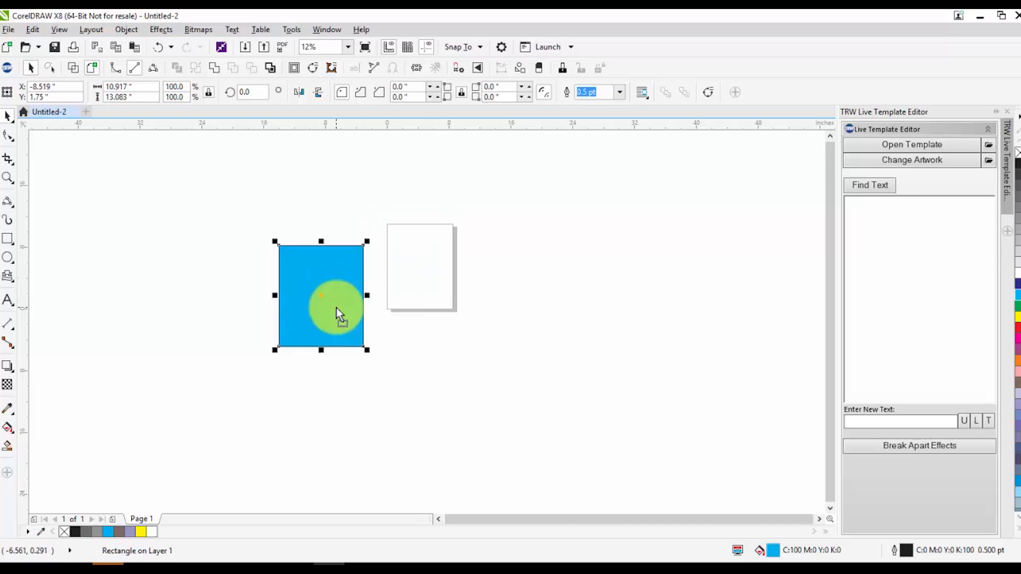
click(483, 287)
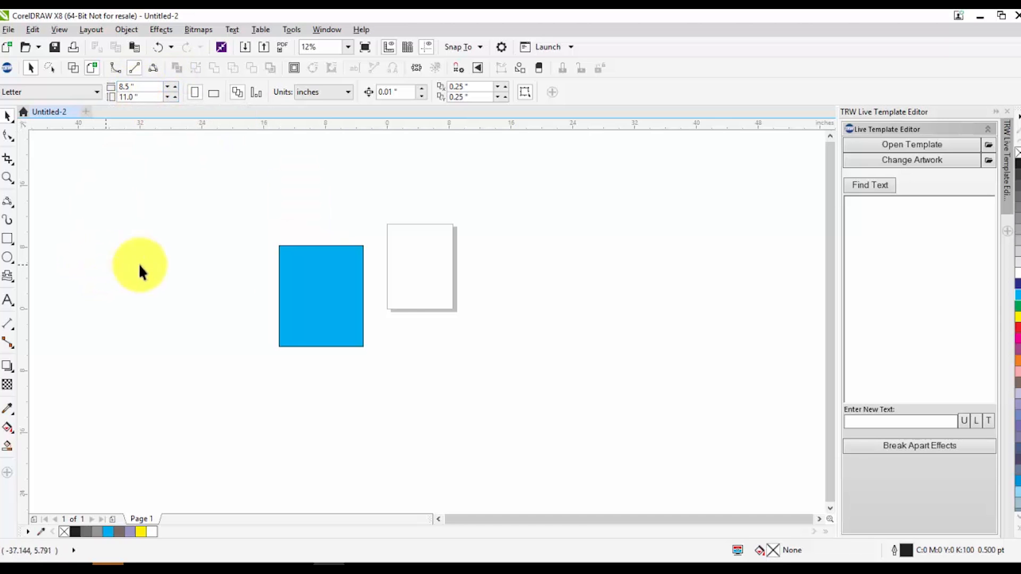
Compare the cyan rectangle's size with the page size, and set the page to 12 inches wide and 14 inches high
click(330, 308)
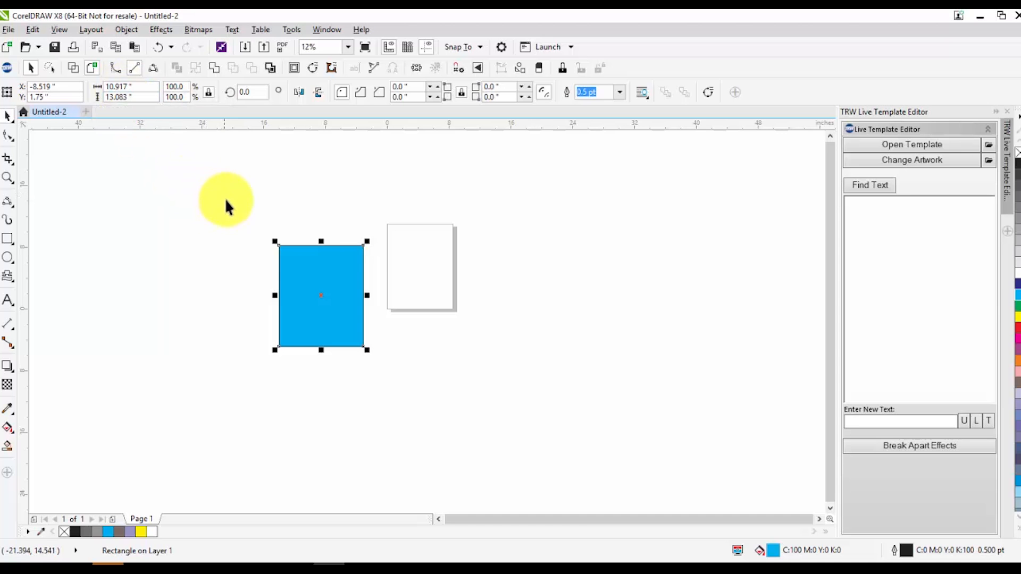
click(423, 274)
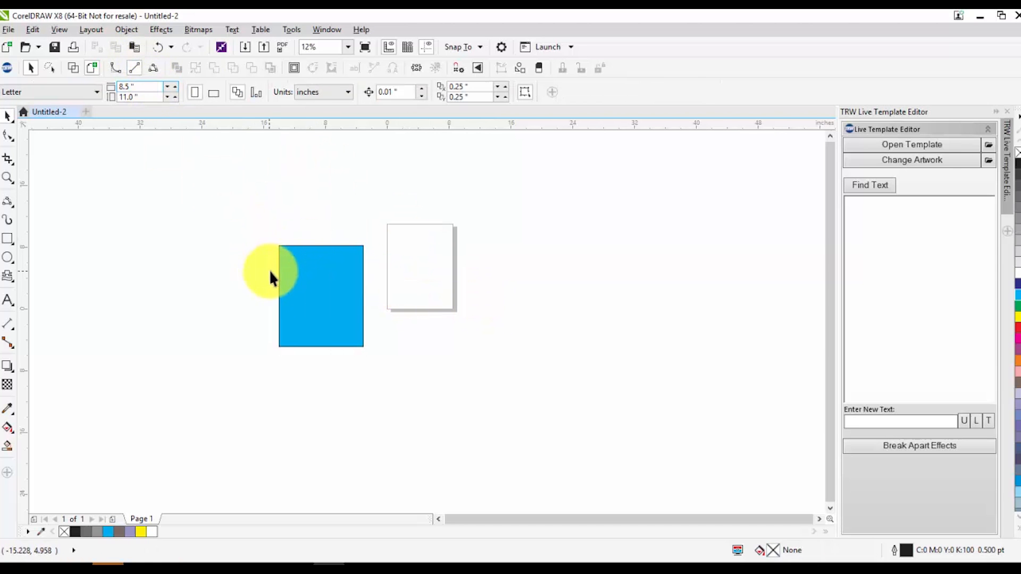
click(287, 271)
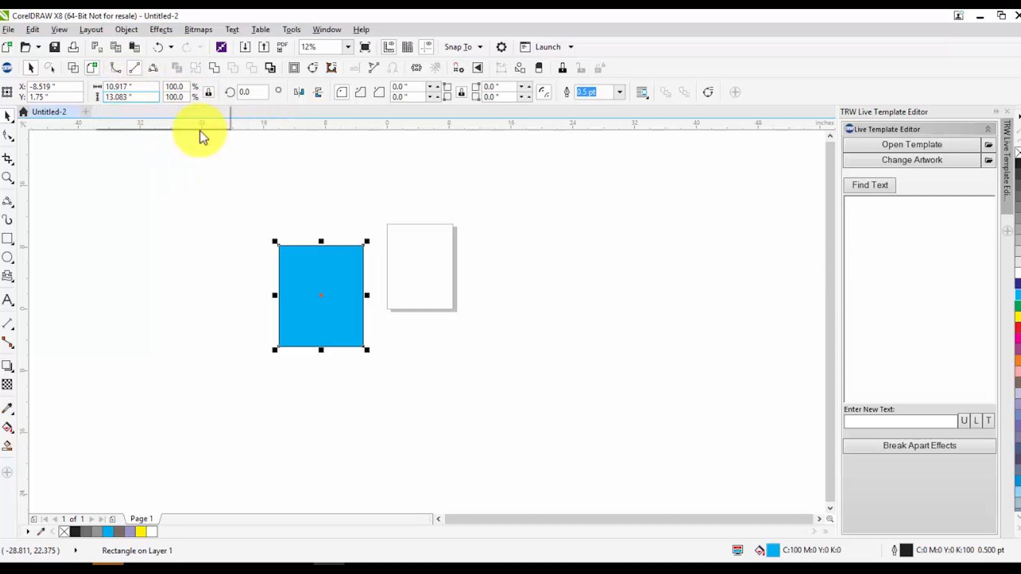
click(443, 279)
click(152, 88)
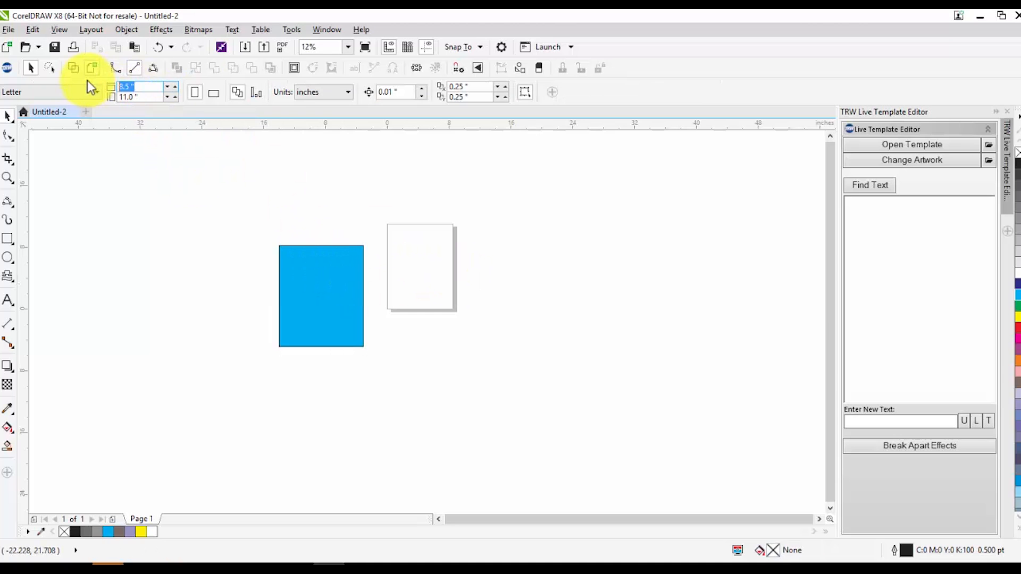
text(12)
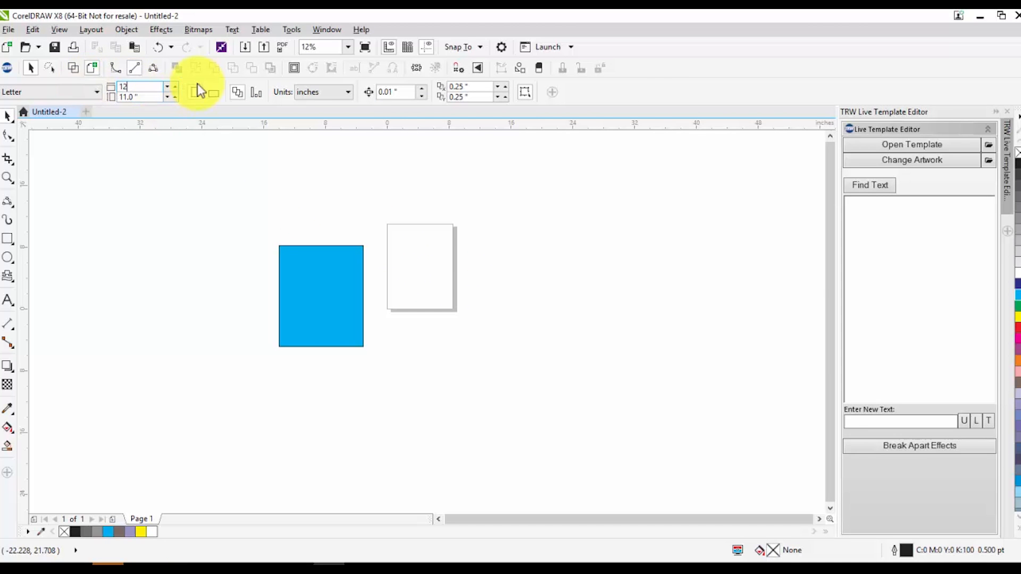
key(Tab)
text(14)
key(Return)
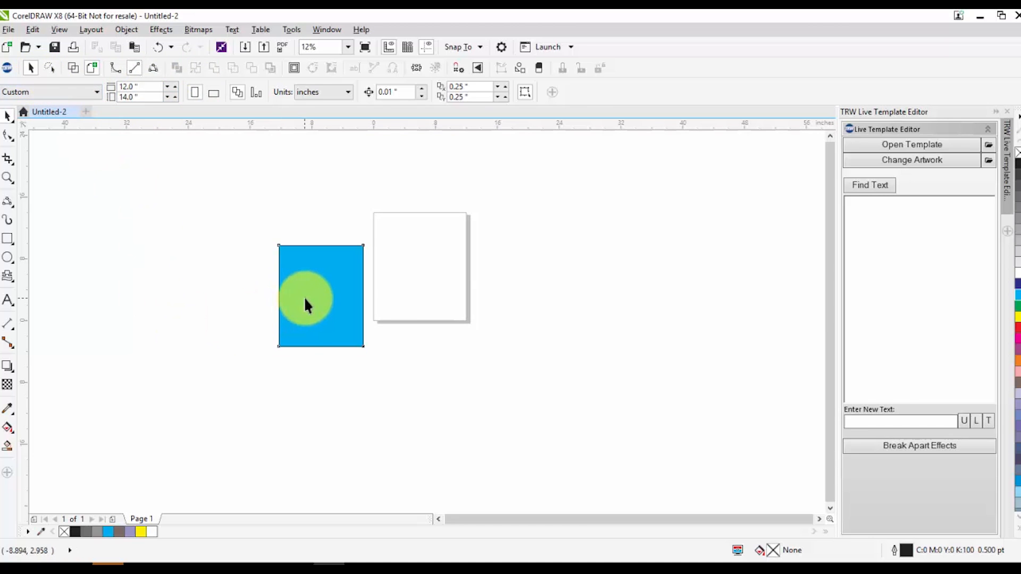
Center the cyan rectangle on the page and deselect it
click(305, 296)
key(p)
click(346, 434)
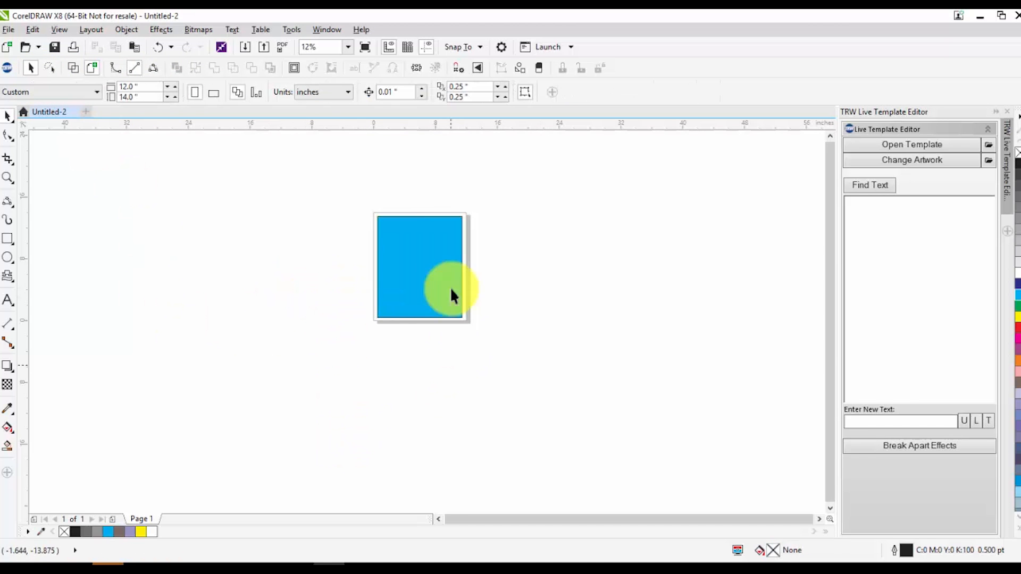
scroll(436, 255, up, 1)
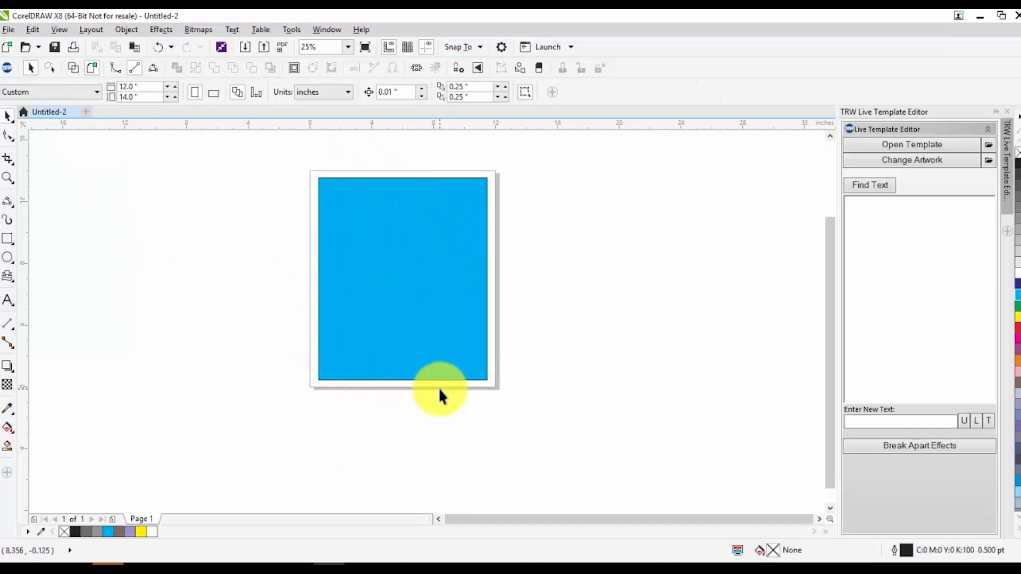
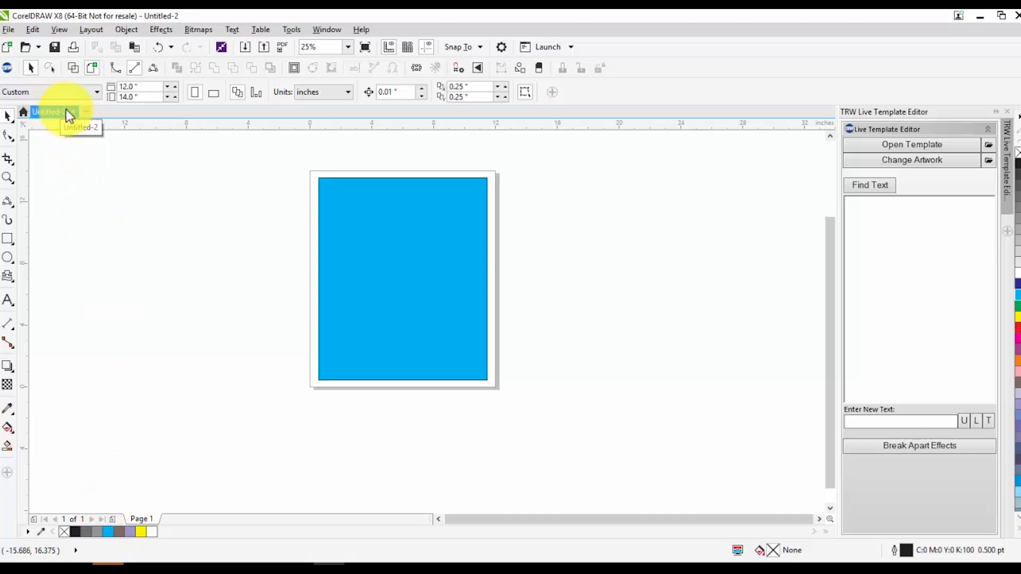
Create two blank Letter-size documents and return to the document containing the cyan rectangle
click(87, 113)
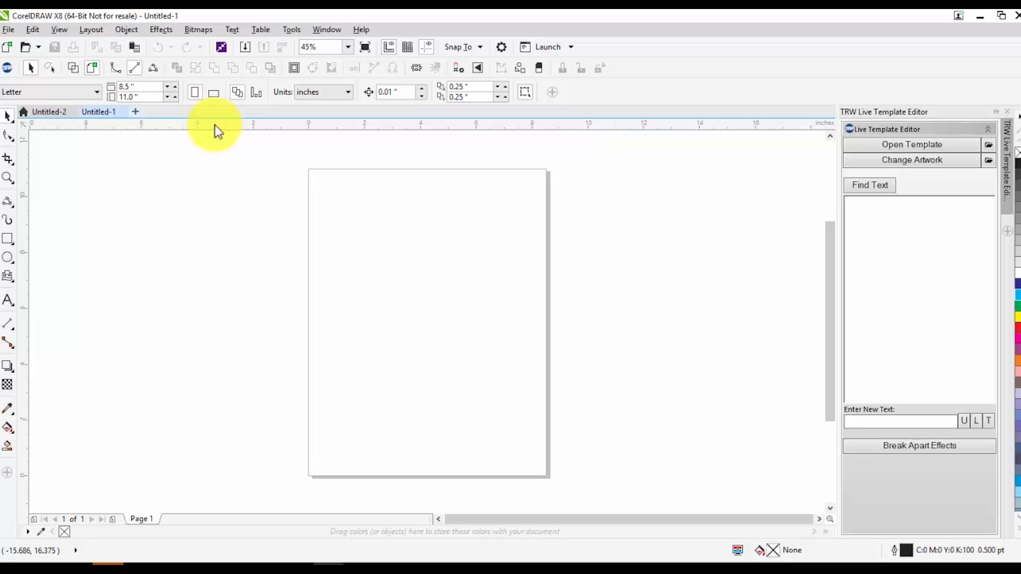
key(ctrl+n)
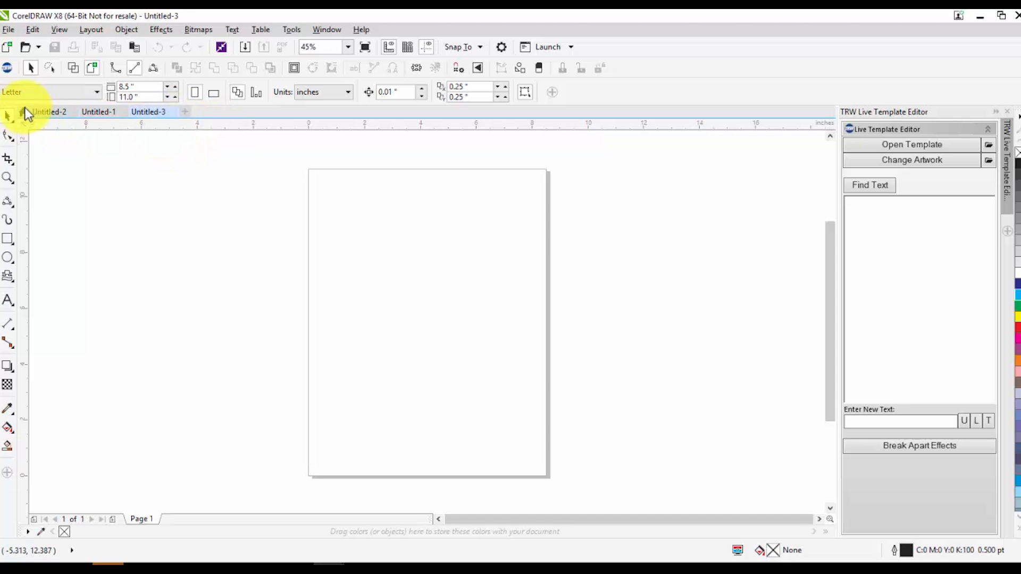
click(57, 111)
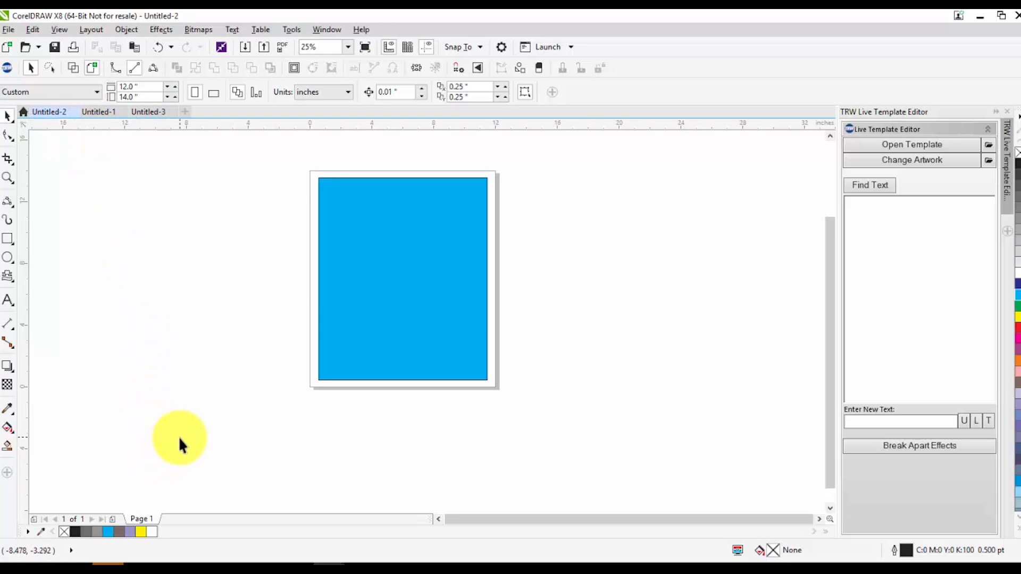
Insert a second page after the cyan rectangle's page and return to page 1
click(114, 519)
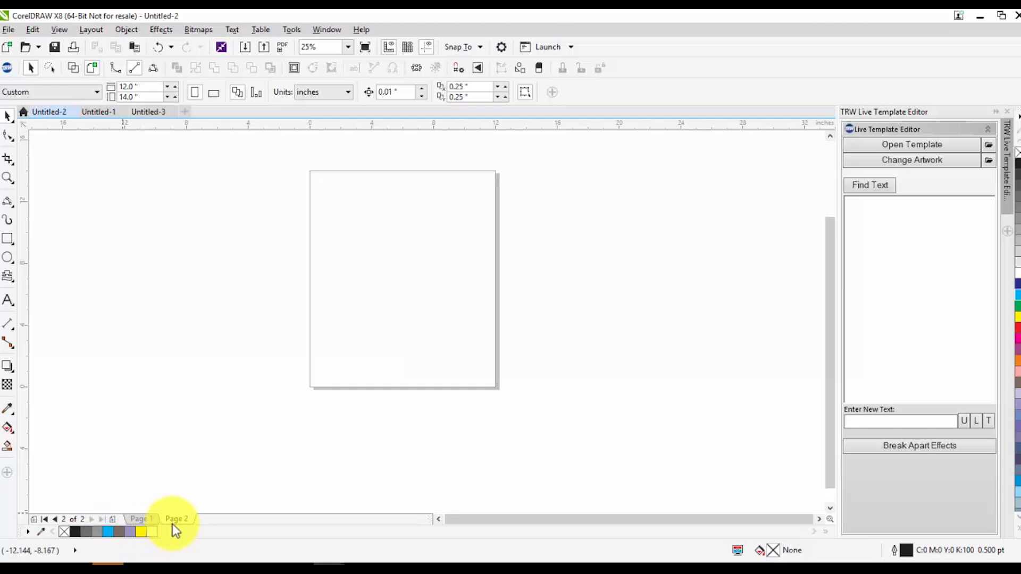
click(134, 519)
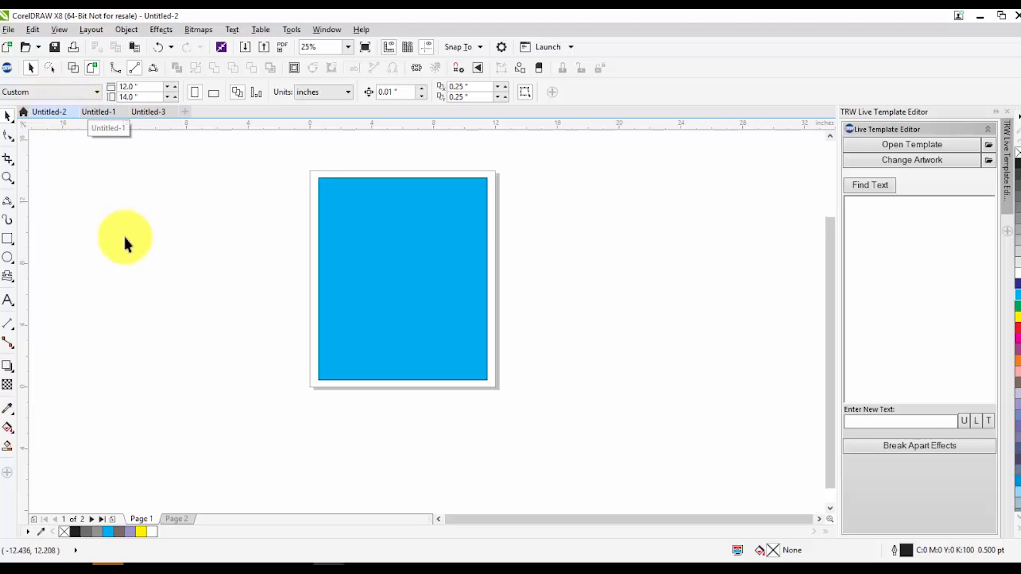
click(8, 29)
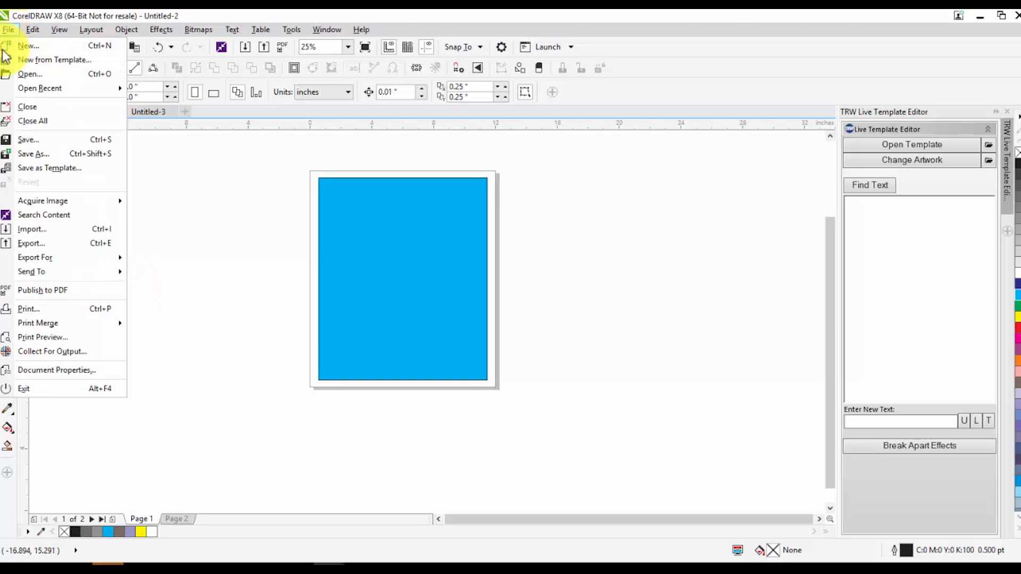
click(28, 155)
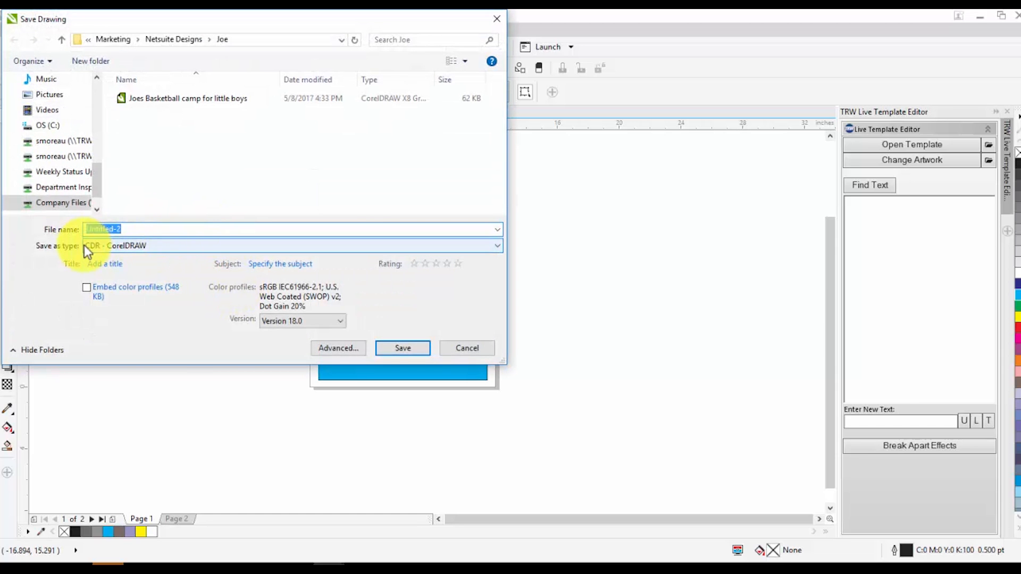
click(492, 19)
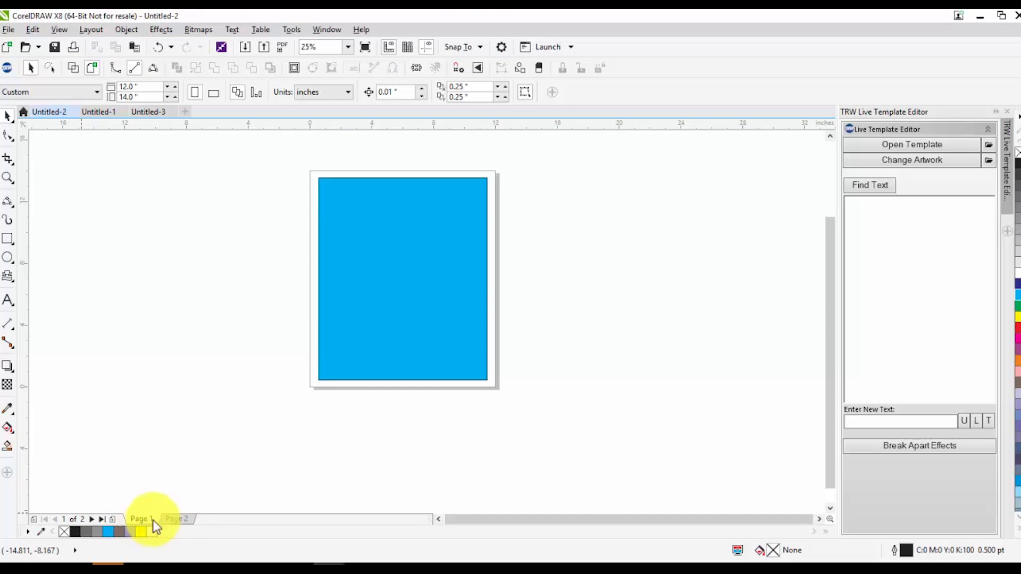
Add a third page after page 2, switch through all three pages, and return to page 1
click(179, 520)
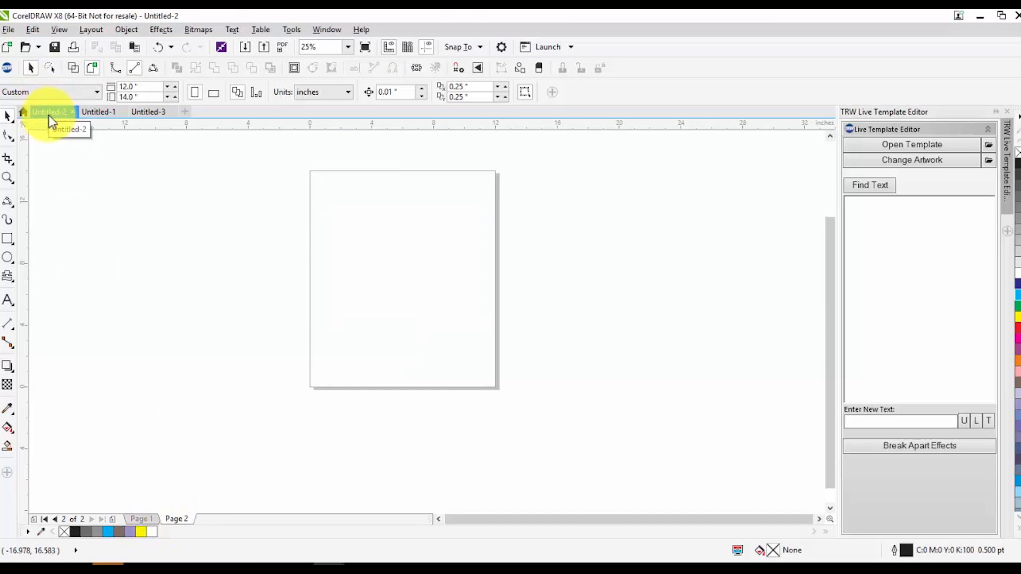
click(112, 519)
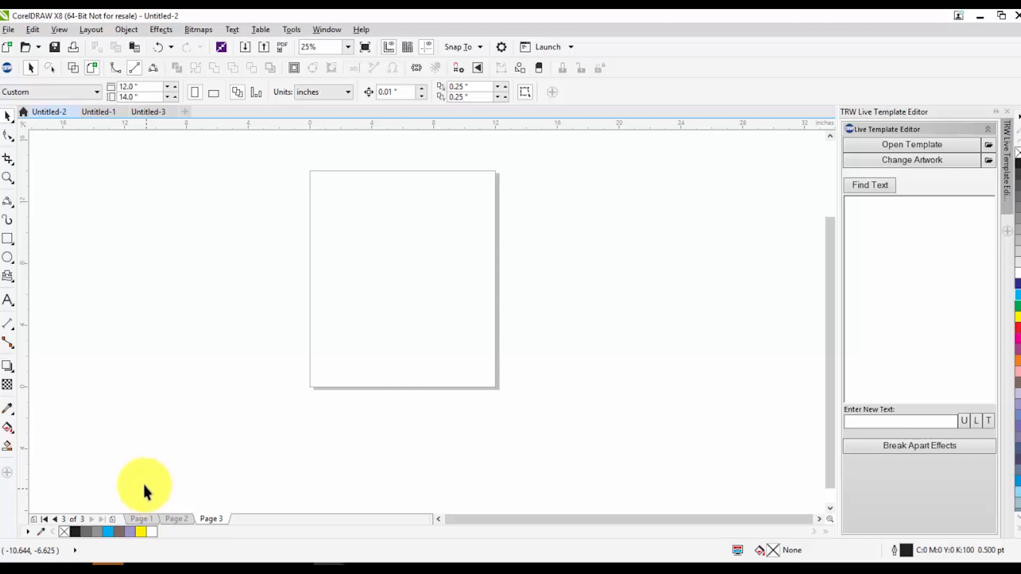
click(142, 519)
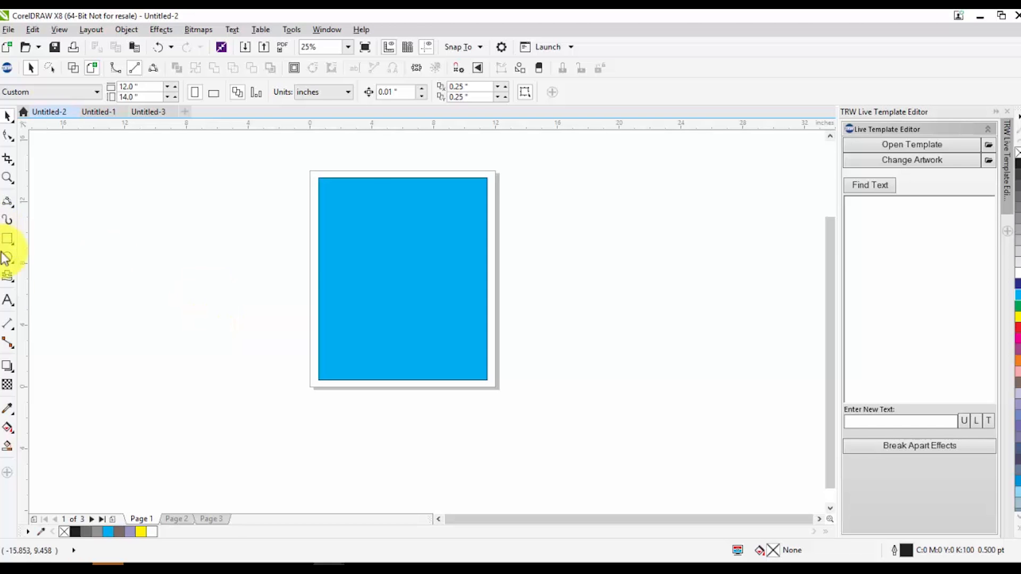
click(177, 520)
click(213, 519)
click(139, 519)
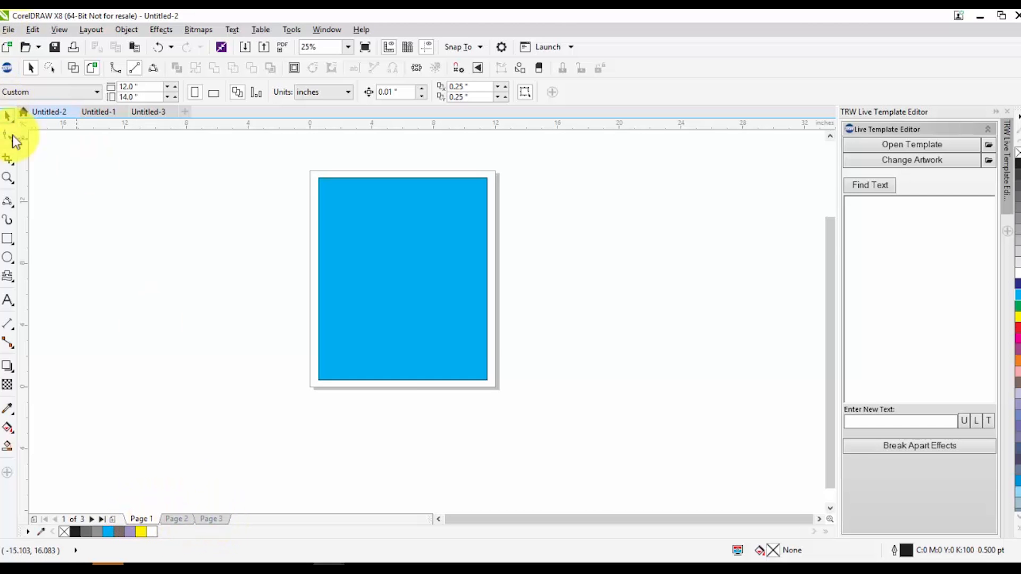
Open the TRW Design Wizard and set its template output to Current Page
click(7, 68)
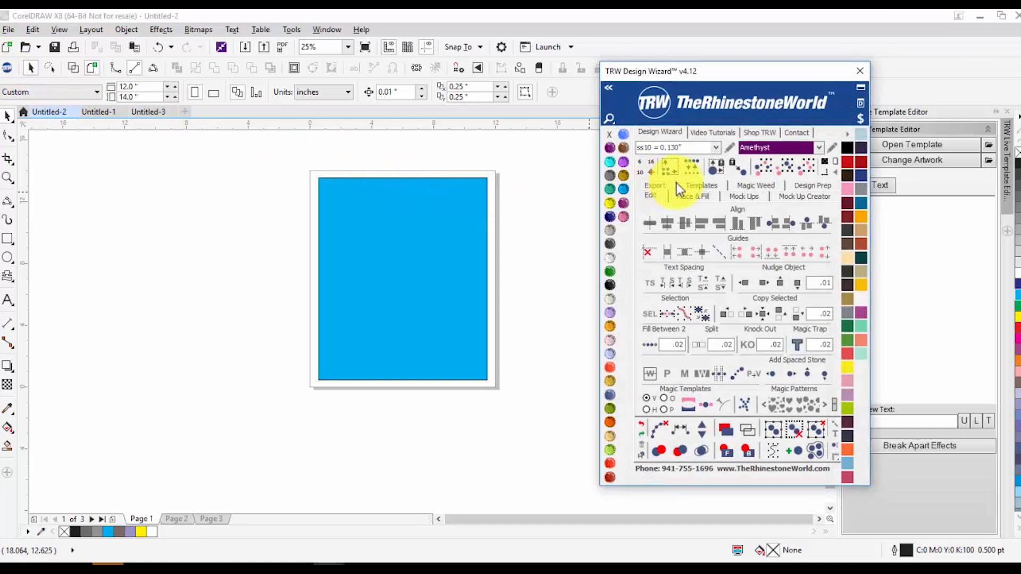
click(699, 185)
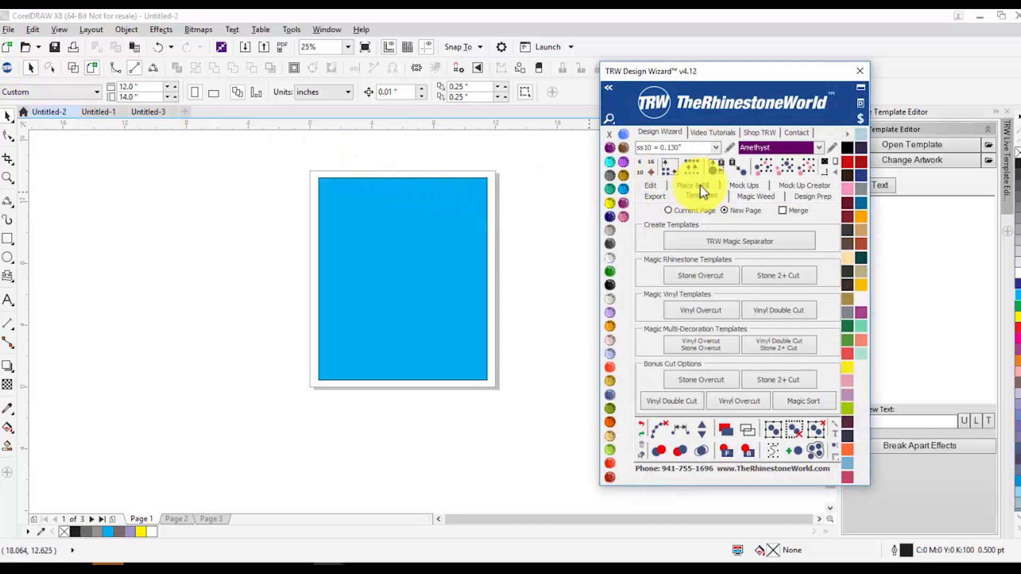
click(687, 212)
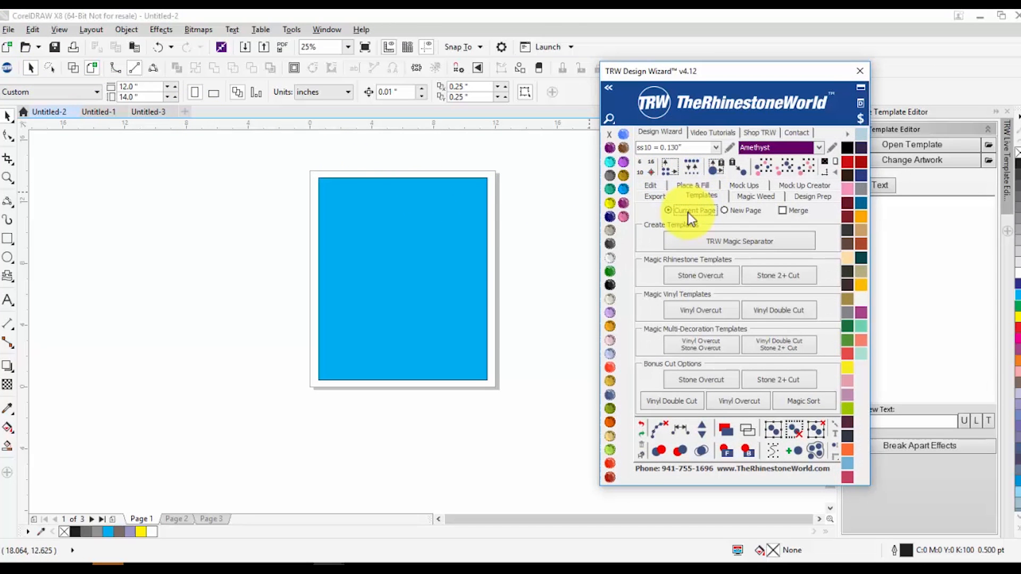
Look through the wizard's Mock Ups and Place & Fill options, and return to its Templates options
click(747, 197)
click(701, 182)
click(745, 186)
click(742, 186)
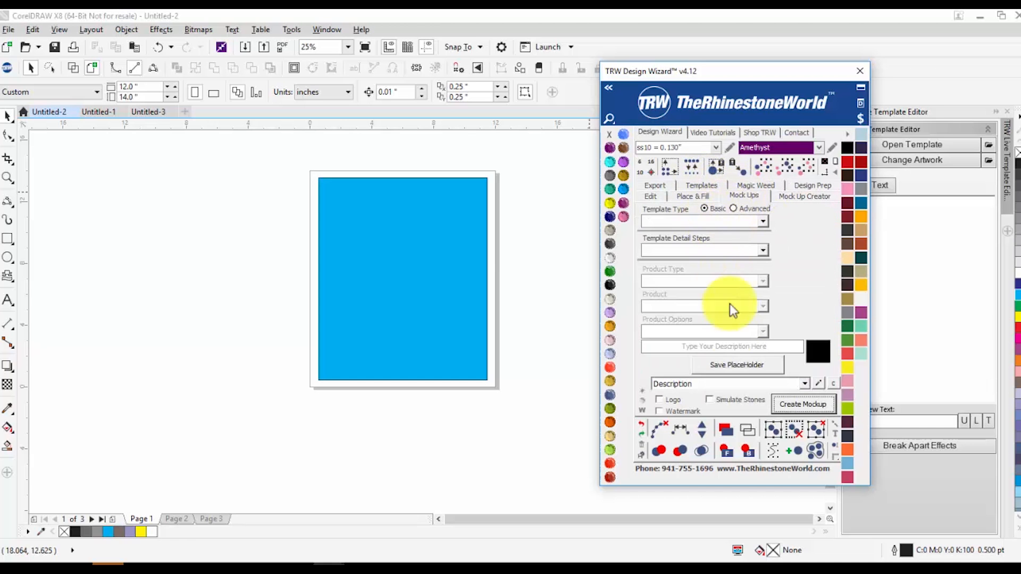
click(696, 197)
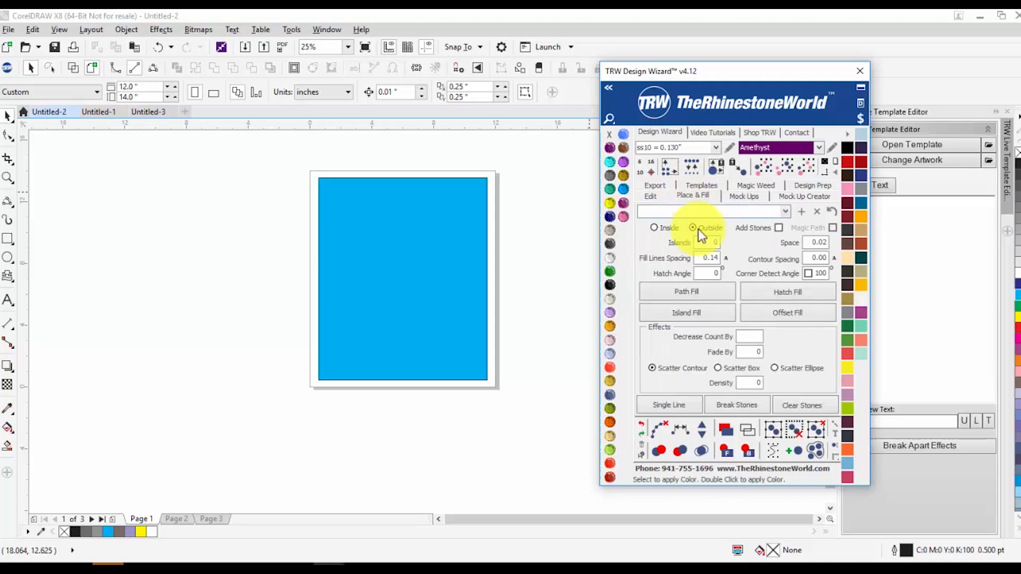
click(702, 186)
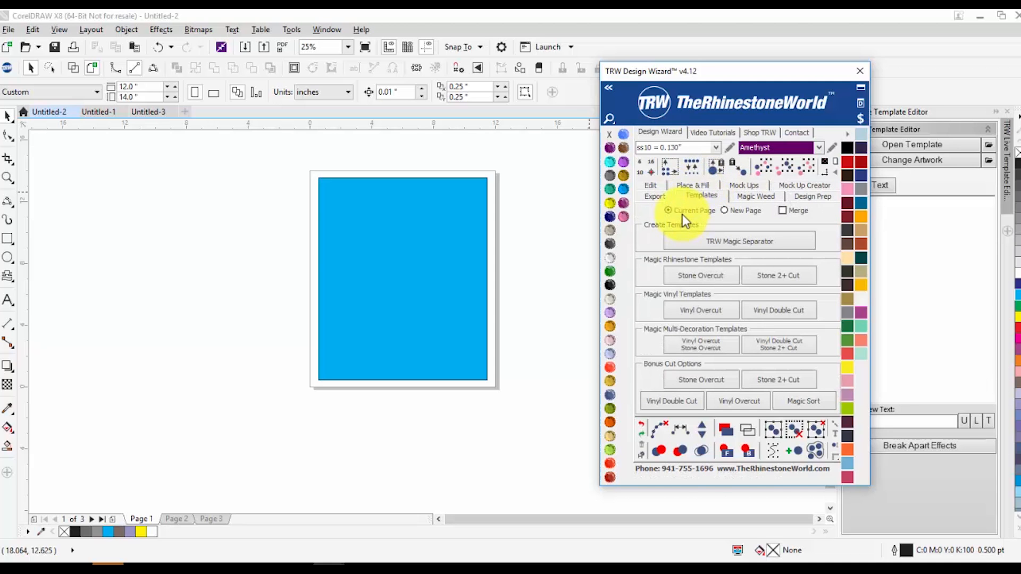
Run TRW Magic Separator on the cyan rectangle with output to a New Page, and deselect everything
drag(274, 159, 551, 417)
click(724, 210)
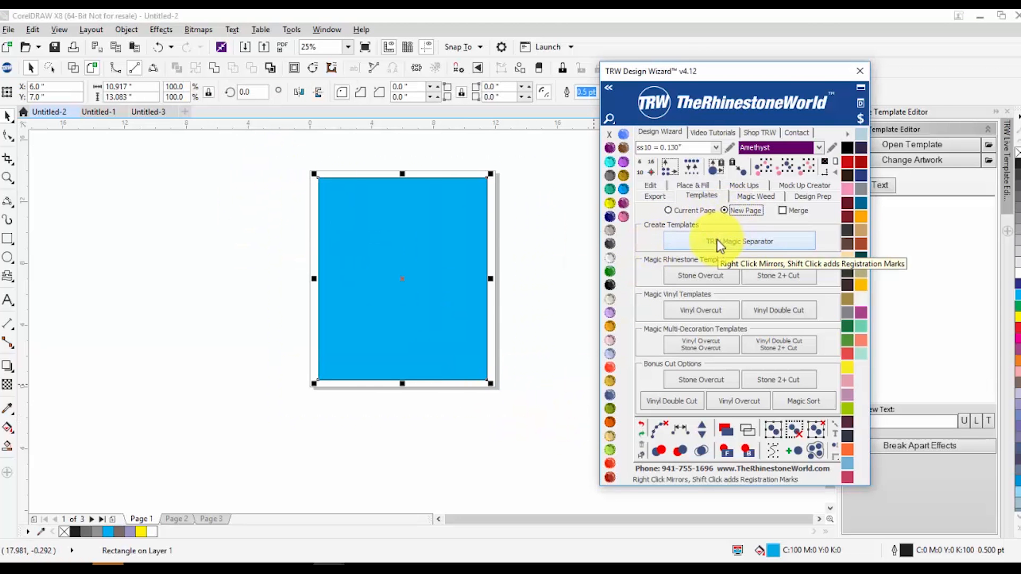
click(671, 241)
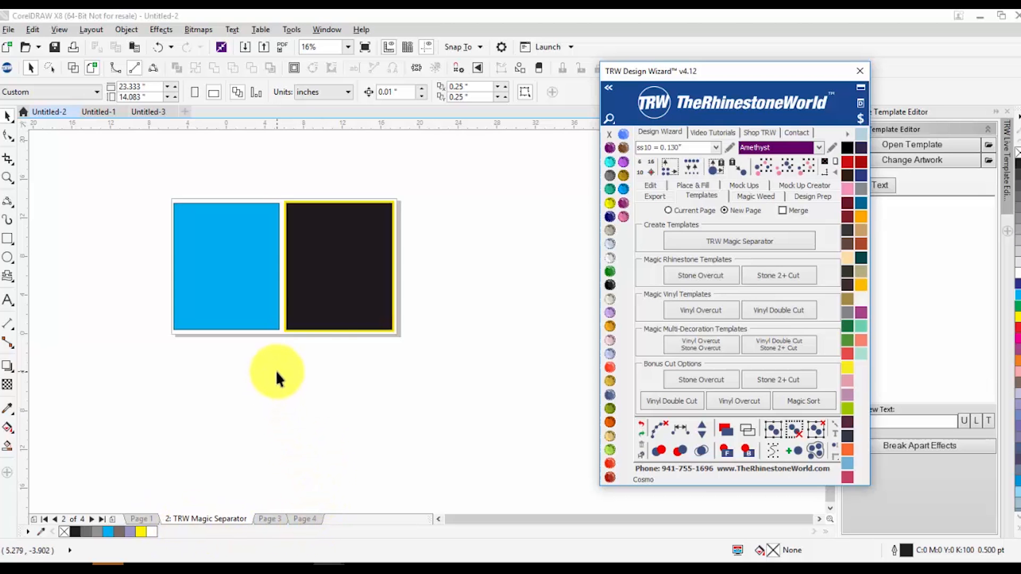
click(261, 368)
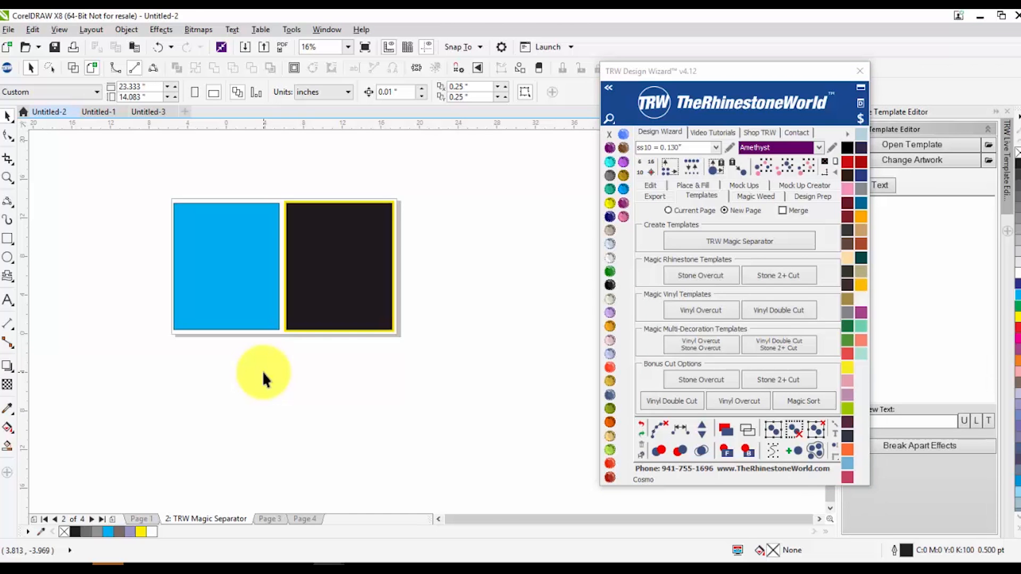
Delete the TRW Magic Separator page and the two blank pages, keeping only page 1
right_click(200, 520)
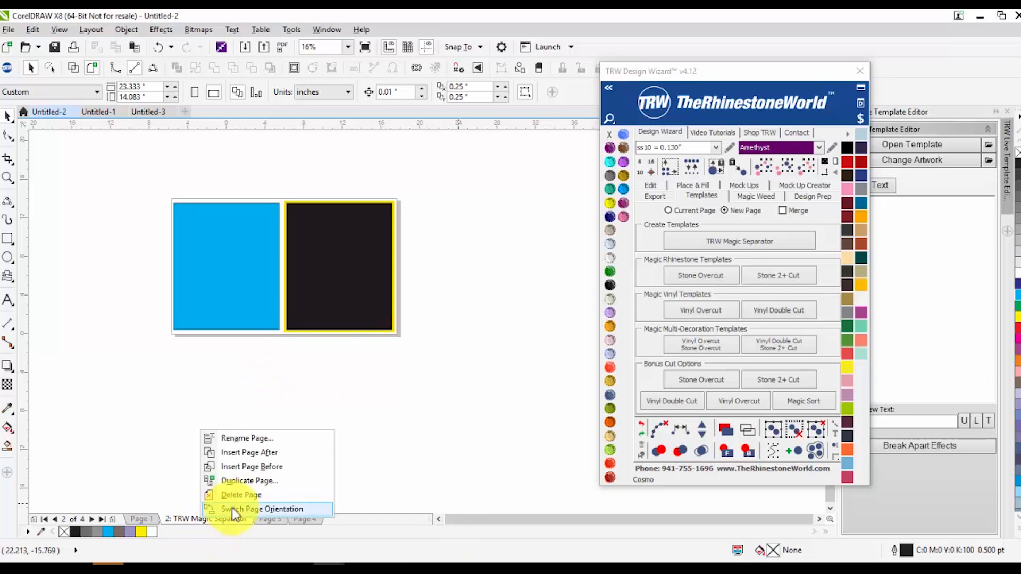
click(226, 506)
right_click(189, 522)
click(225, 509)
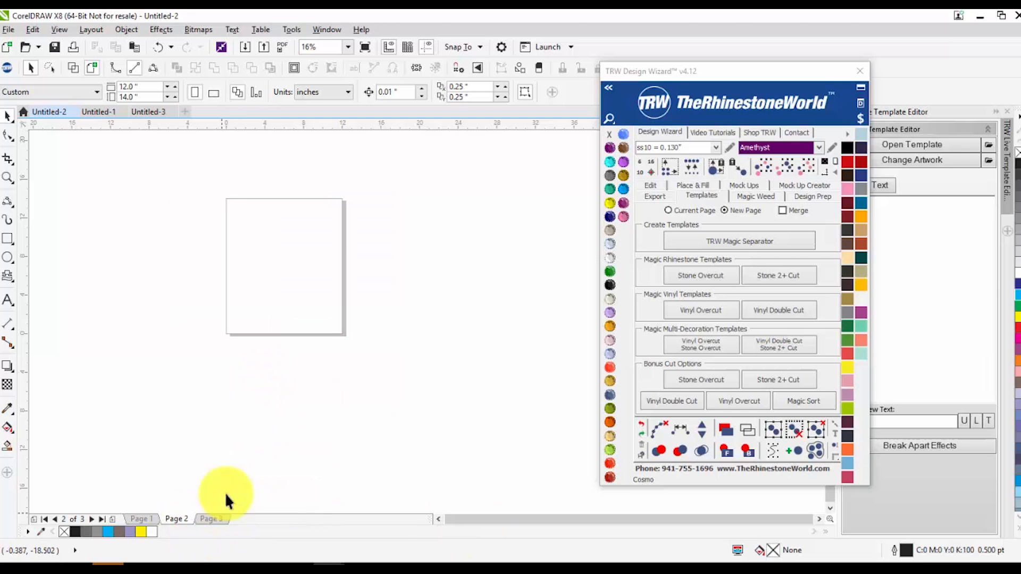
right_click(177, 521)
click(203, 497)
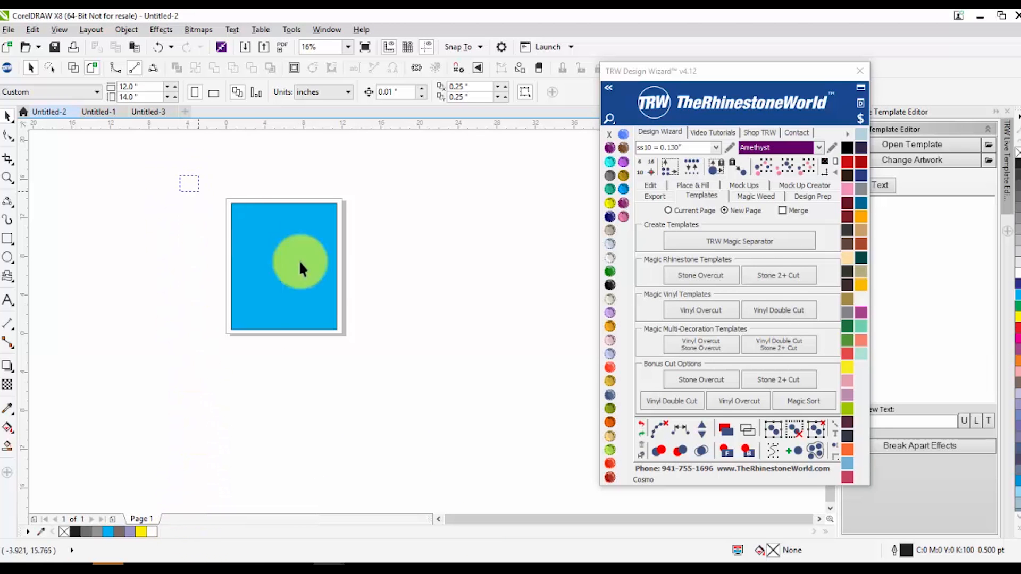
Run TRW Magic Separator on the cyan rectangle with output to the Current Page, and deselect the result
click(299, 260)
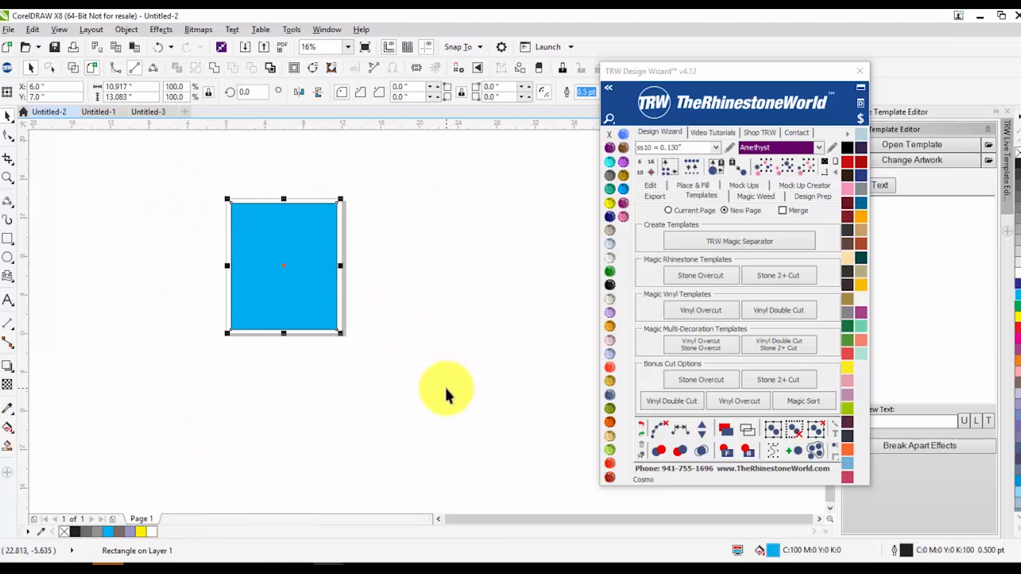
click(668, 210)
click(697, 240)
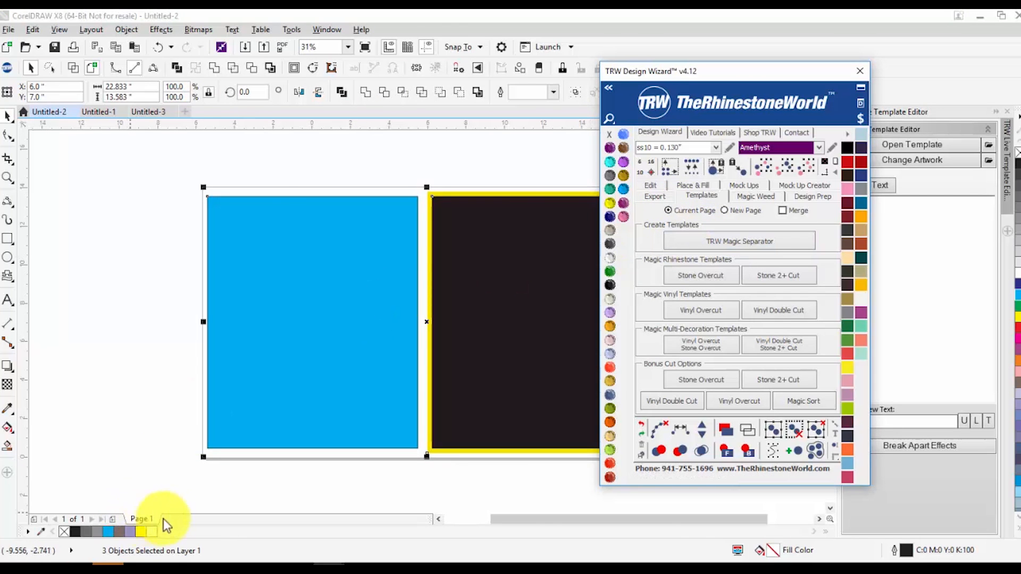
click(183, 502)
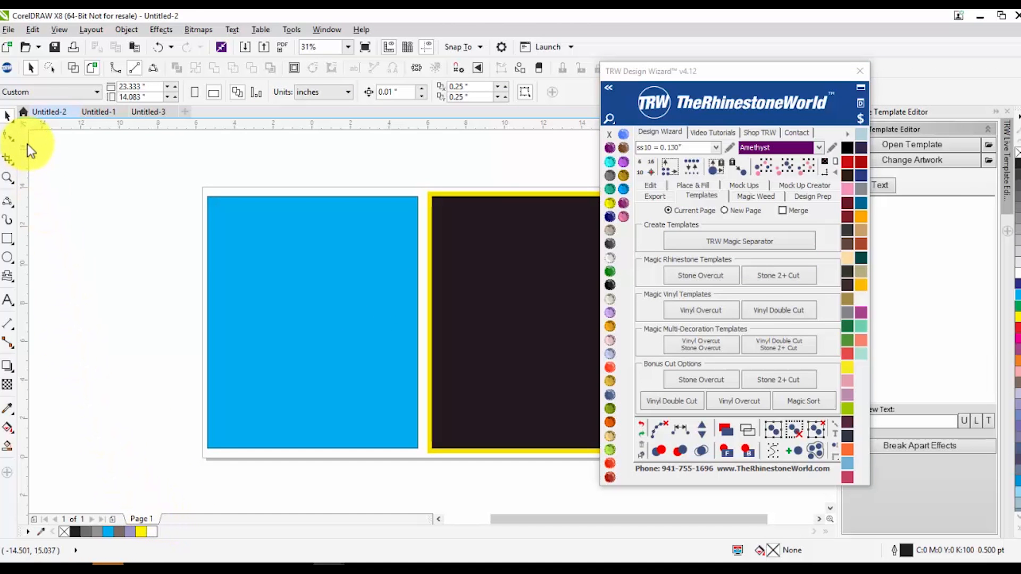
scroll(82, 172, down, 2)
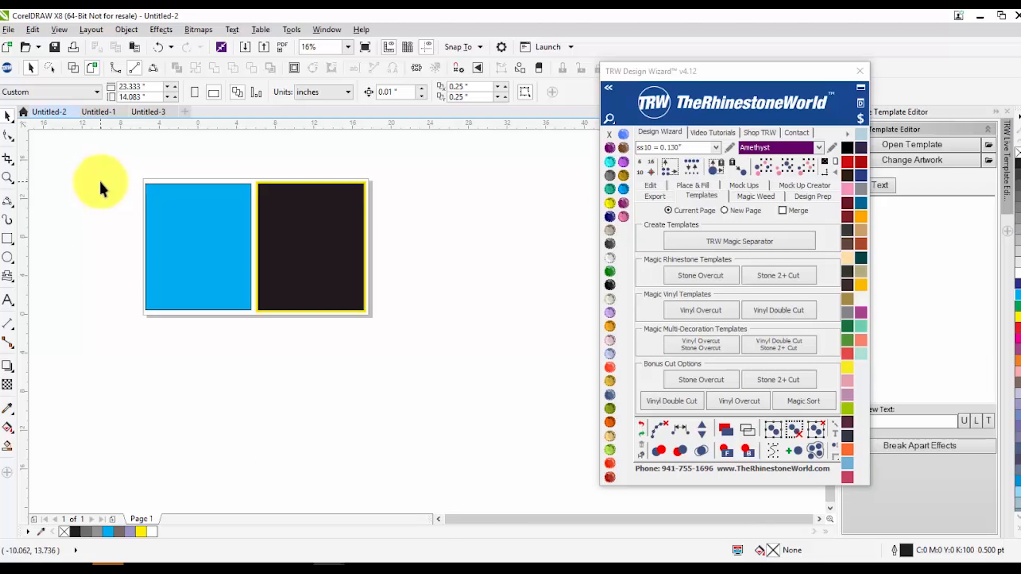
scroll(98, 181, up, 2)
scroll(95, 186, down, 2)
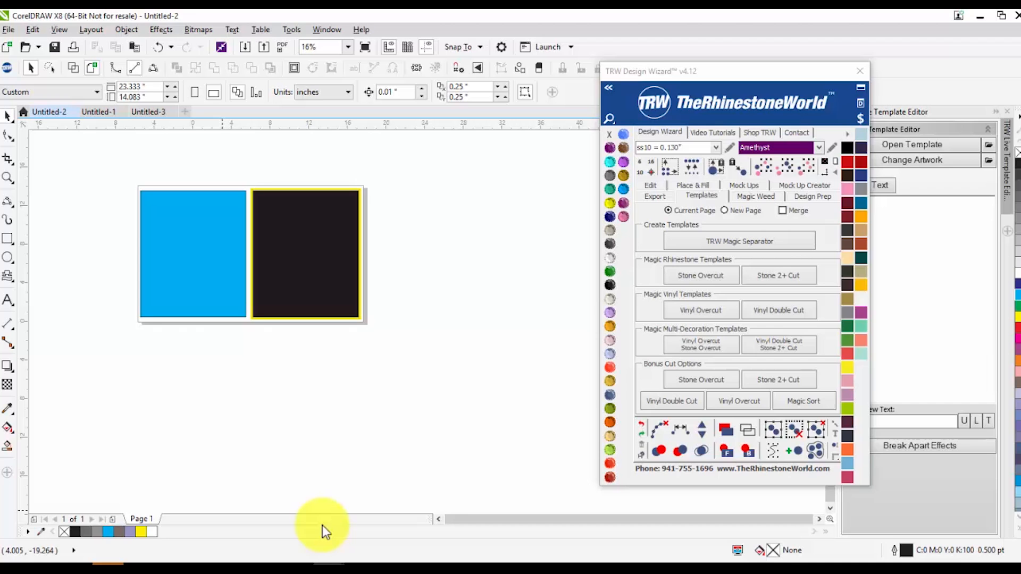
scroll(112, 383, down, 1)
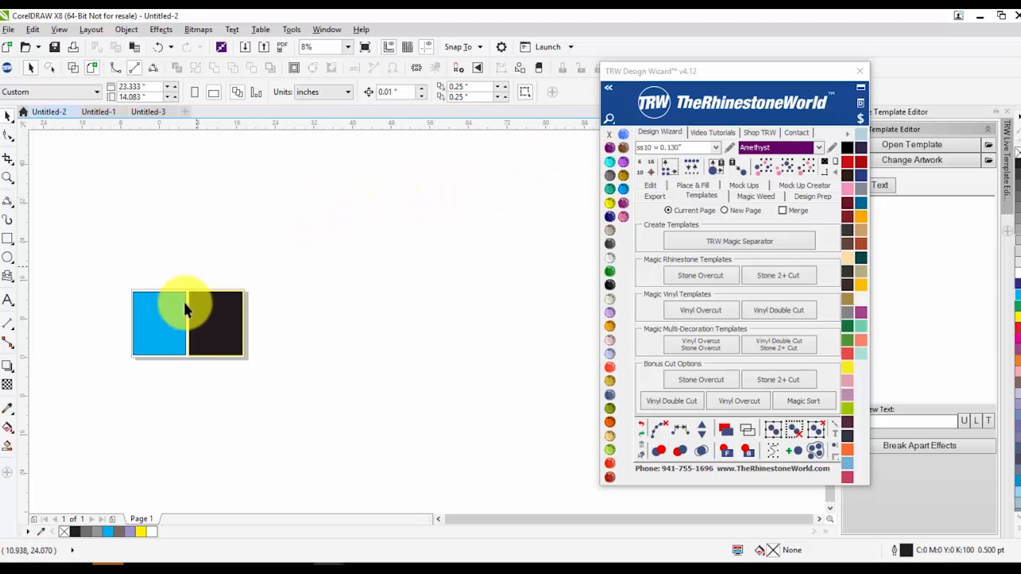
scroll(128, 338, up, 2)
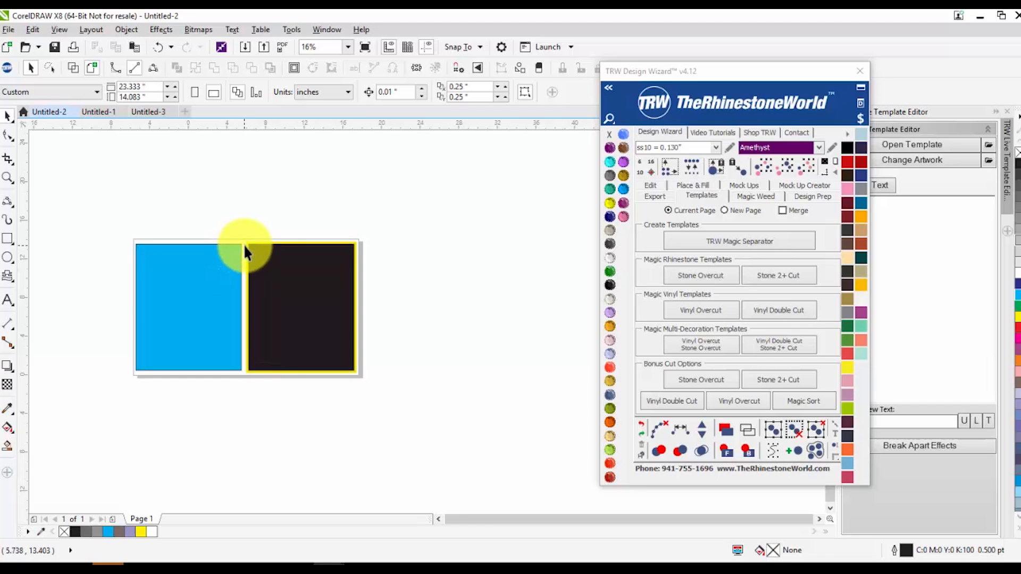
scroll(243, 244, down, 1)
drag(255, 274, 246, 270)
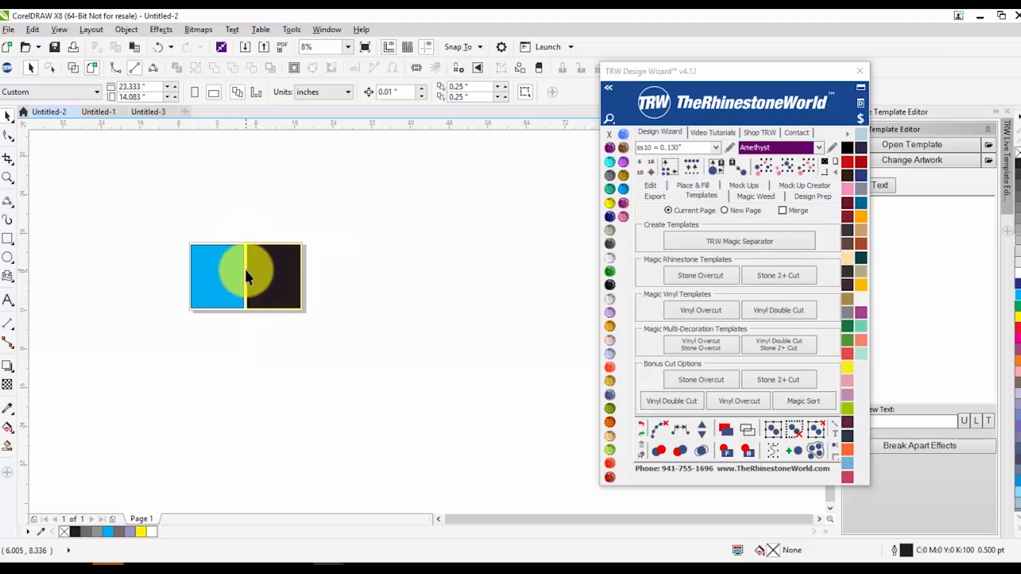